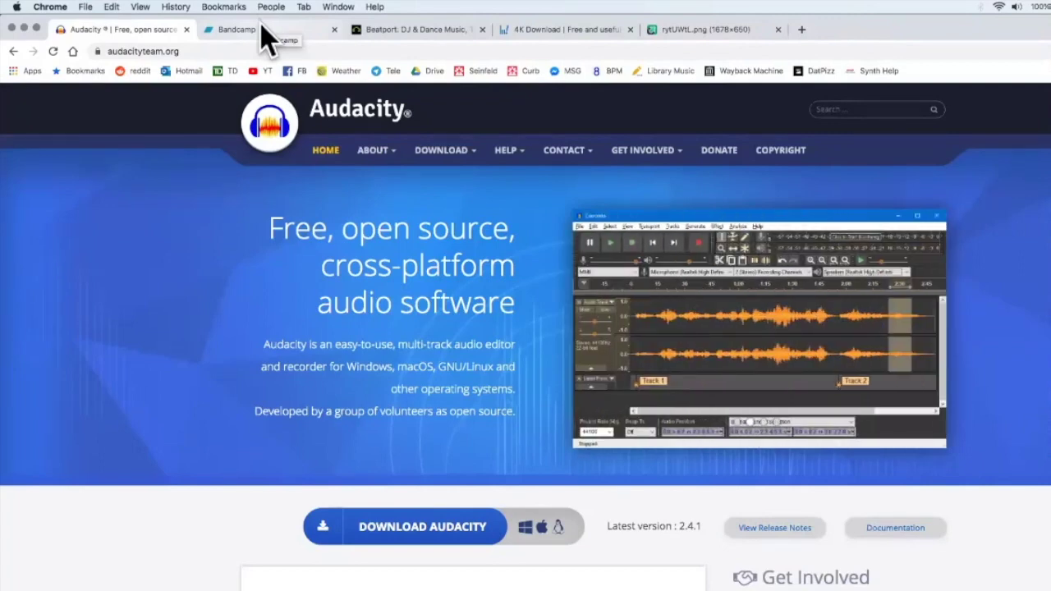
- Look over the open Bandcamp, Beatport and 4K Download websites, ending back on the Audacity homepage
click(266, 33)
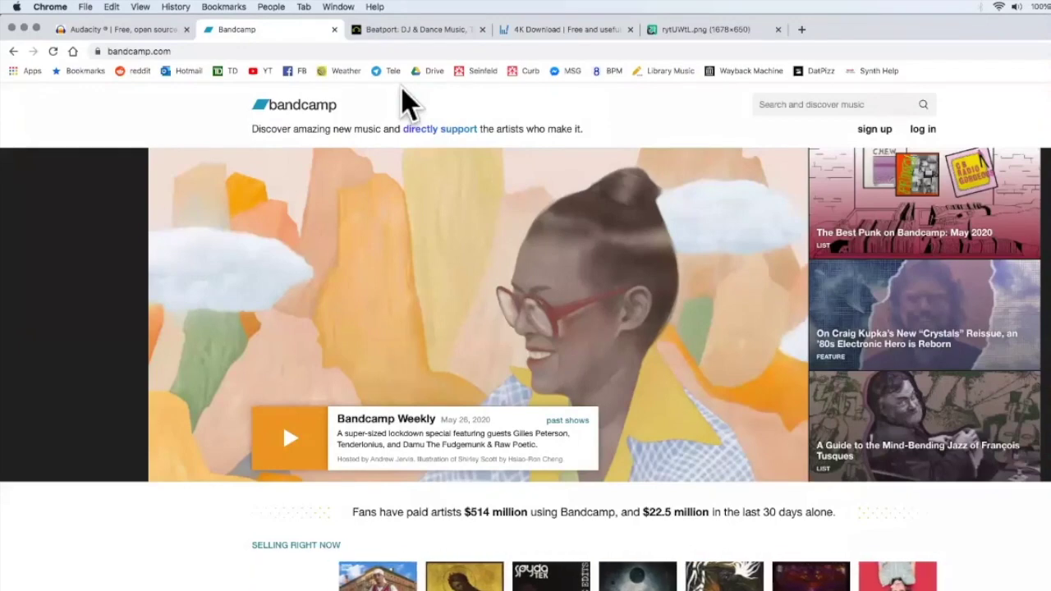
click(433, 34)
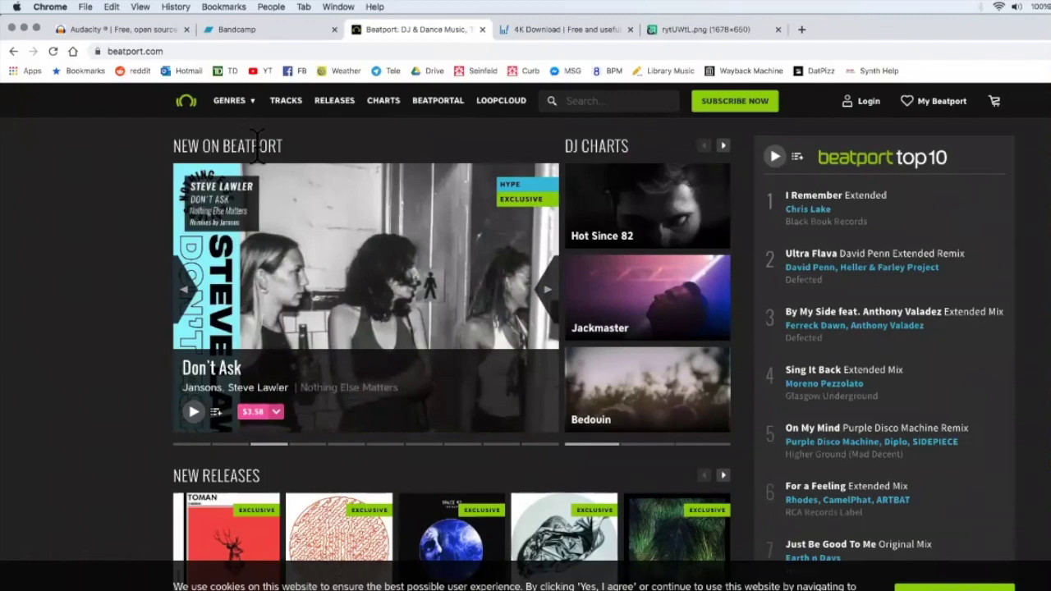
click(558, 30)
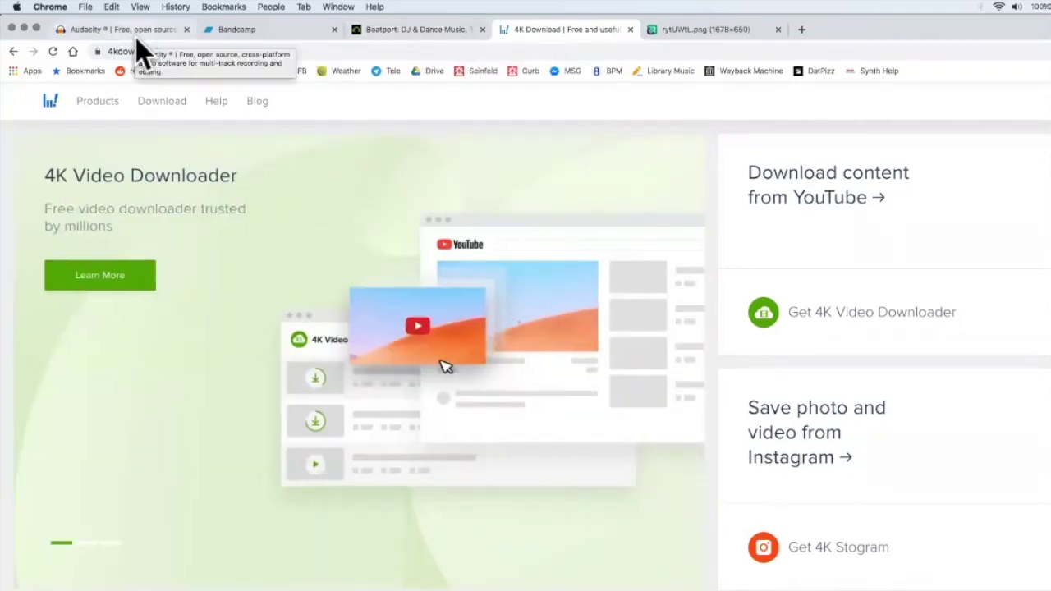
click(137, 38)
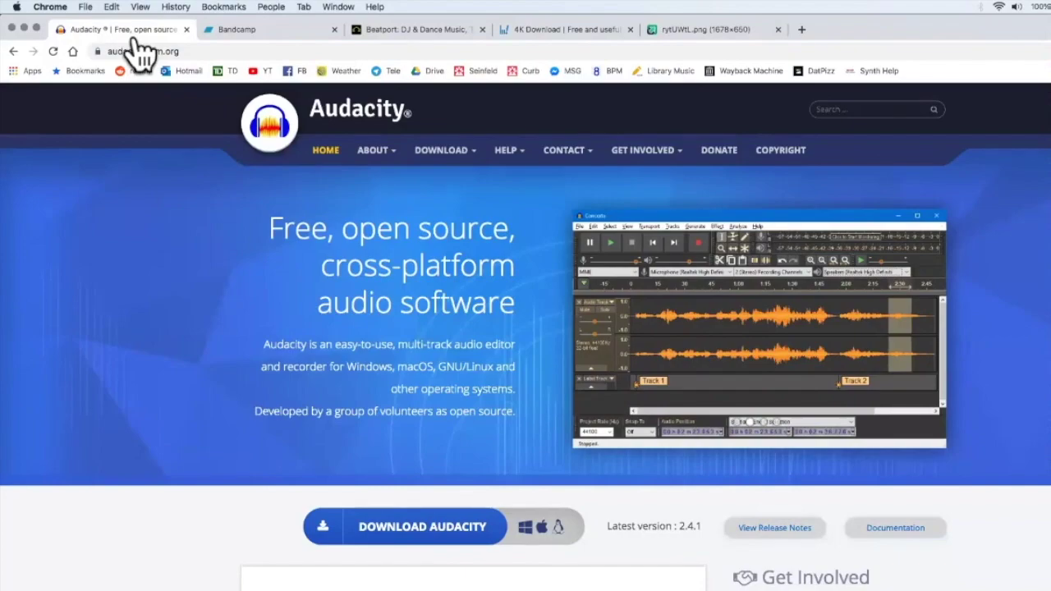
- Switch to the Stickies materials note and delete the "Station ID's (Zip file)" line from its Digital list
key(super+Tab)
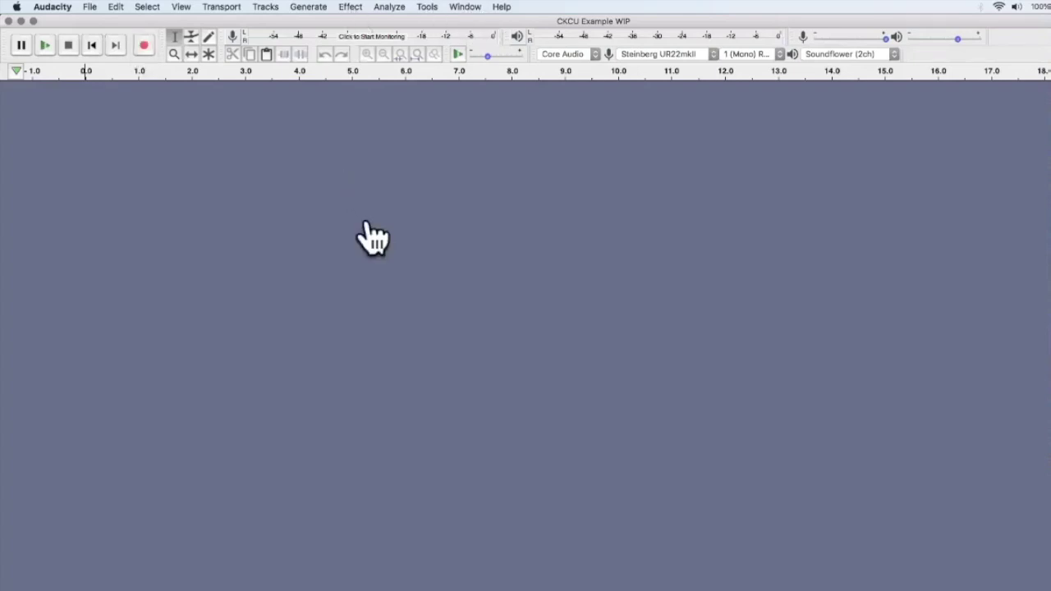
key(super+Tab)
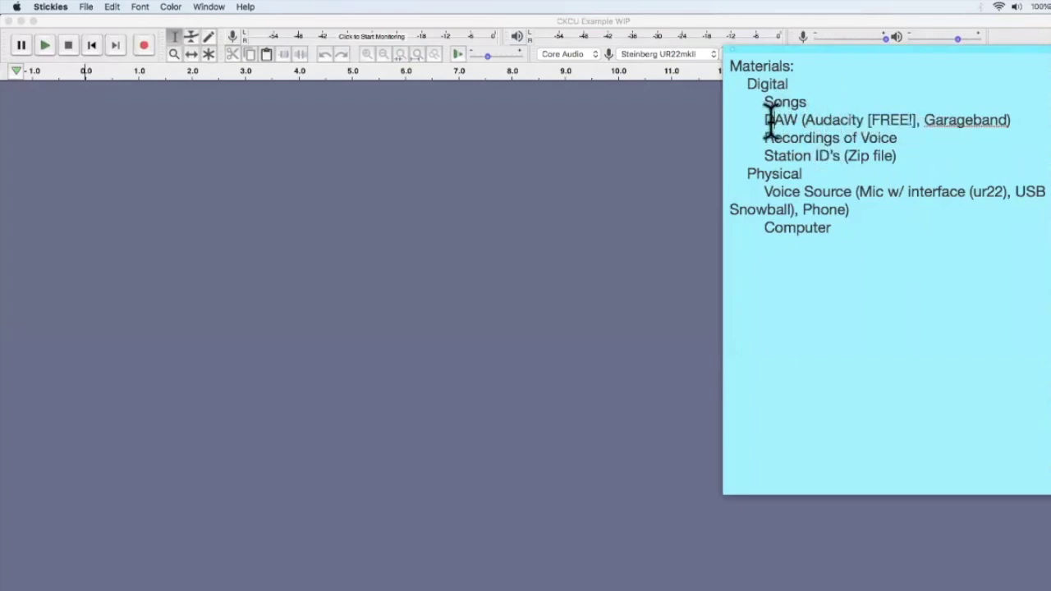
double_click(836, 119)
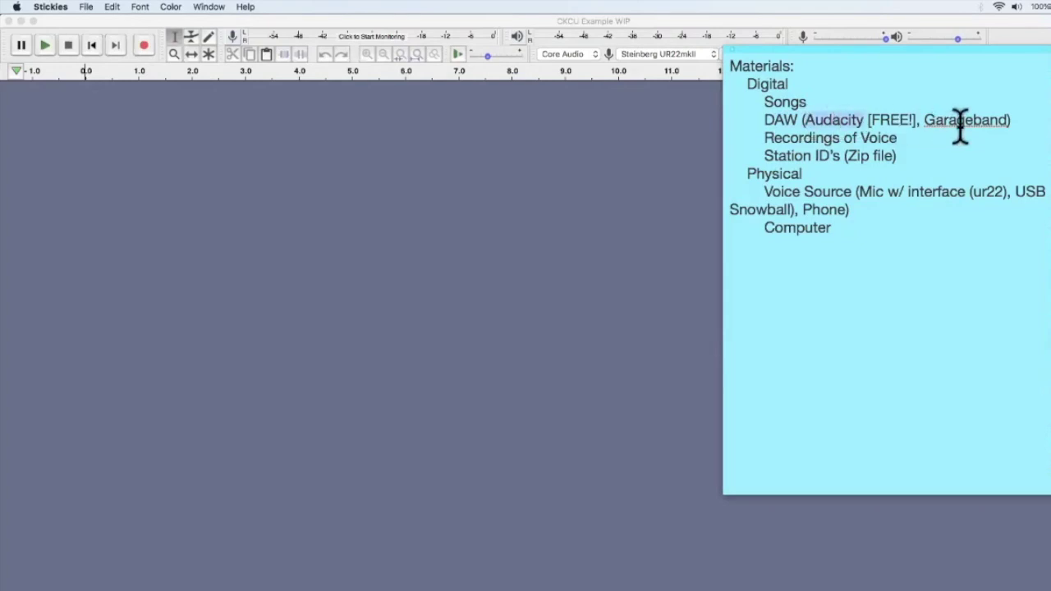
click(810, 140)
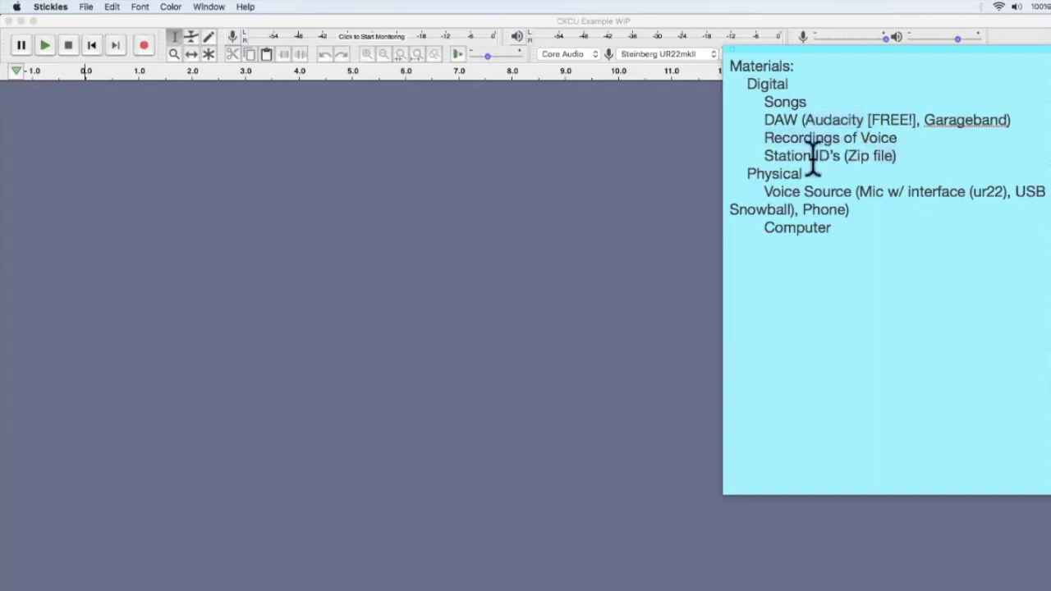
key(BackSpace)
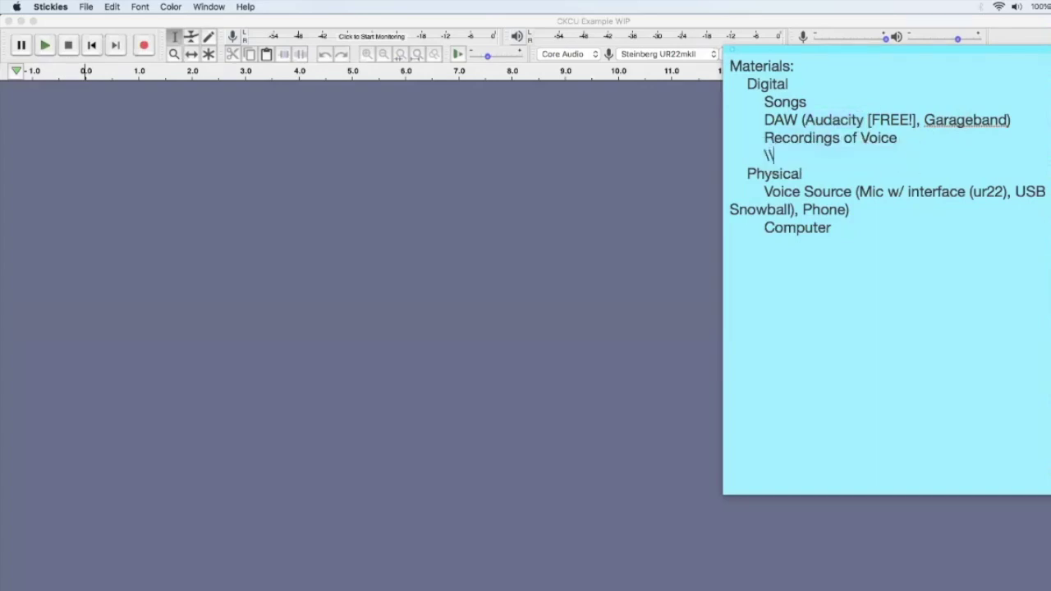
key(BackSpace)
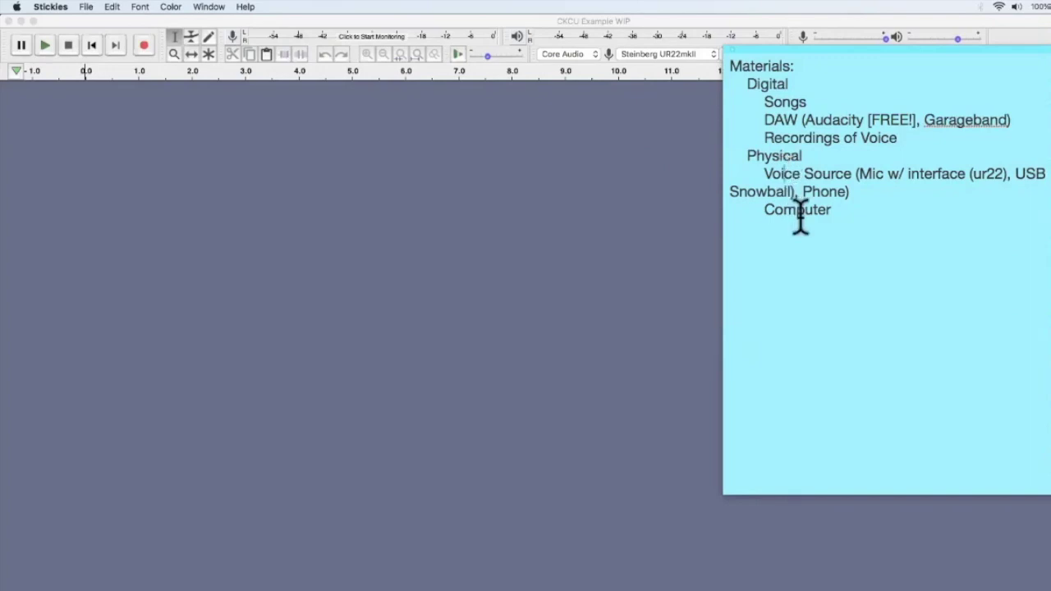
- Switch to Chrome and view the open rytUWtL.png image
click(629, 245)
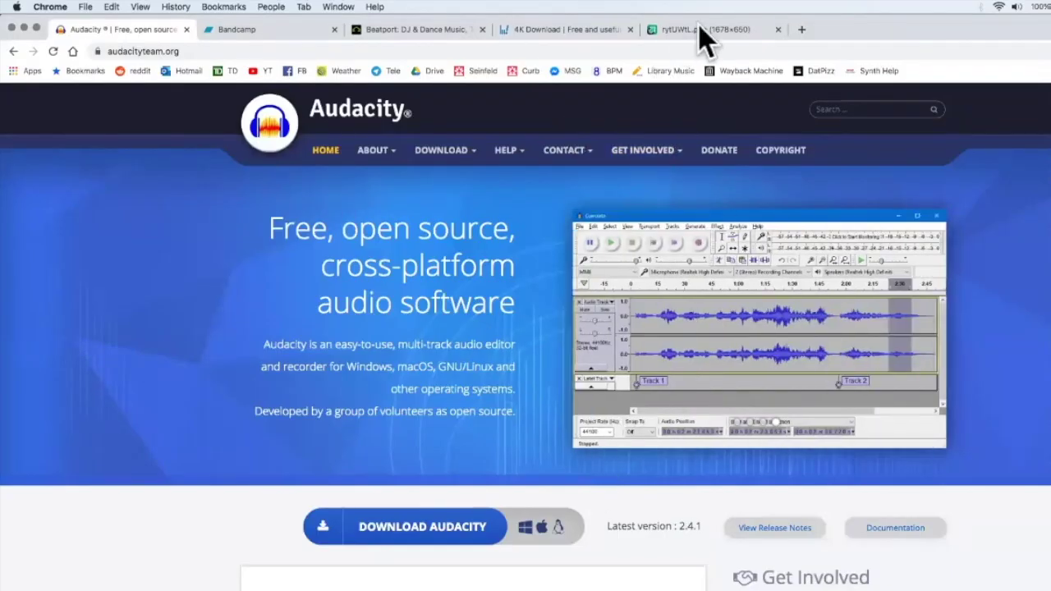
click(702, 33)
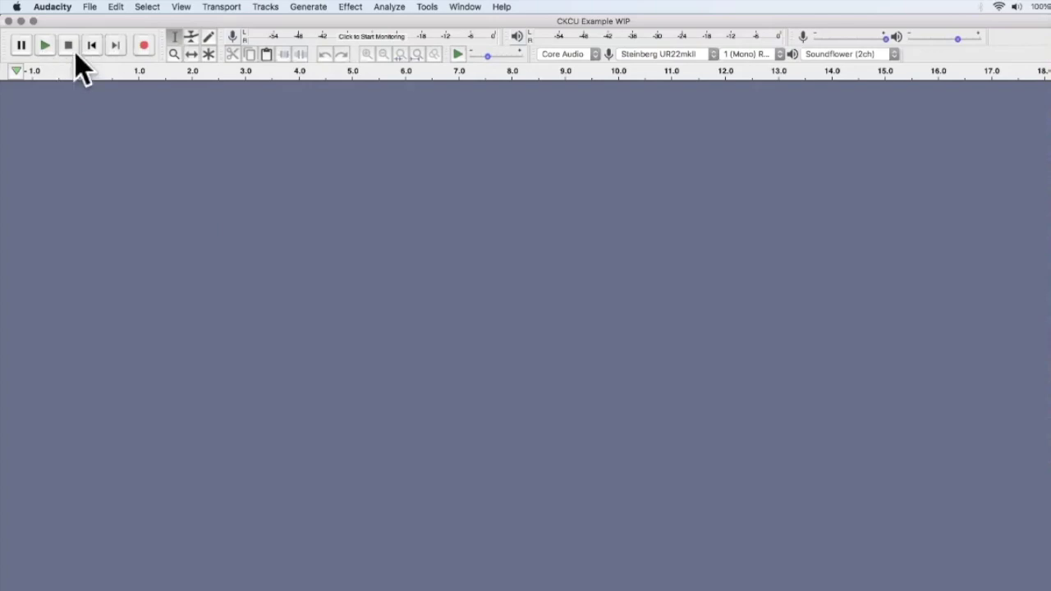
- Switch to Audacity and set the default sample rate to 44100 Hz and default sample format to 16-bit in the Quality preferences
click(66, 9)
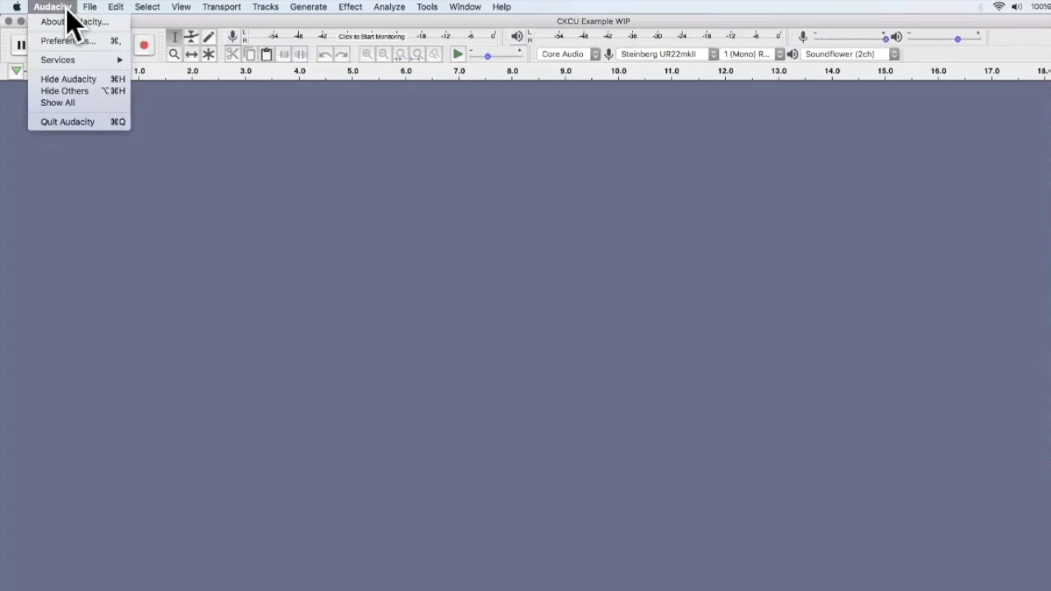
click(70, 41)
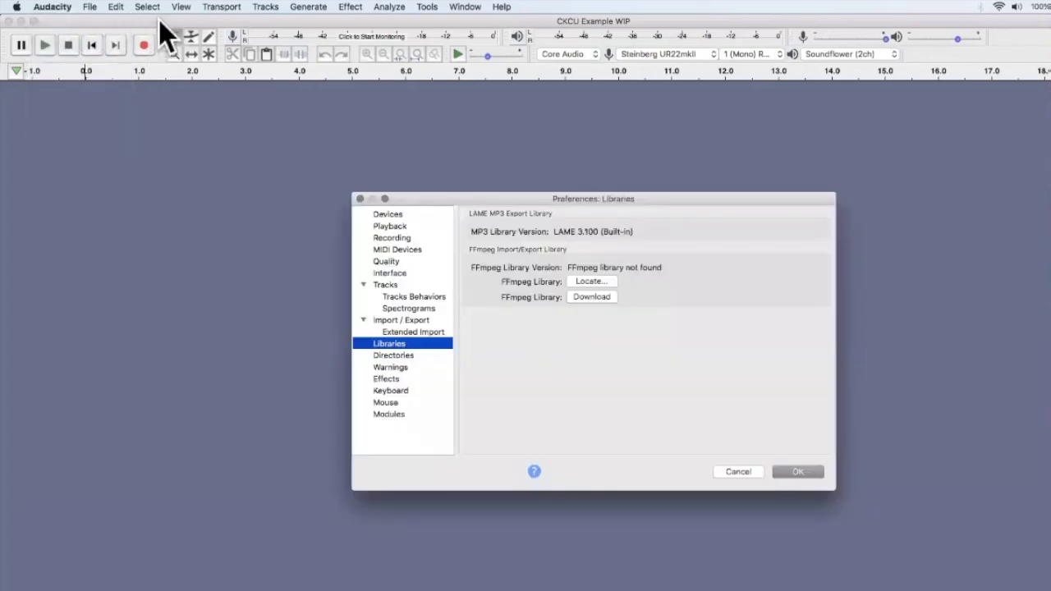
click(117, 9)
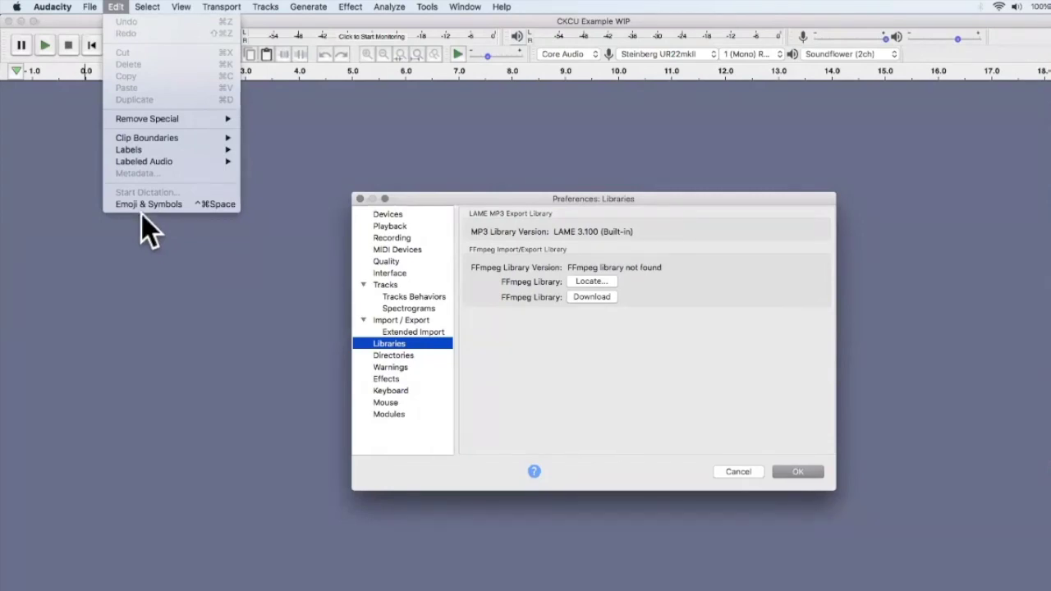
mouse_move(51, 6)
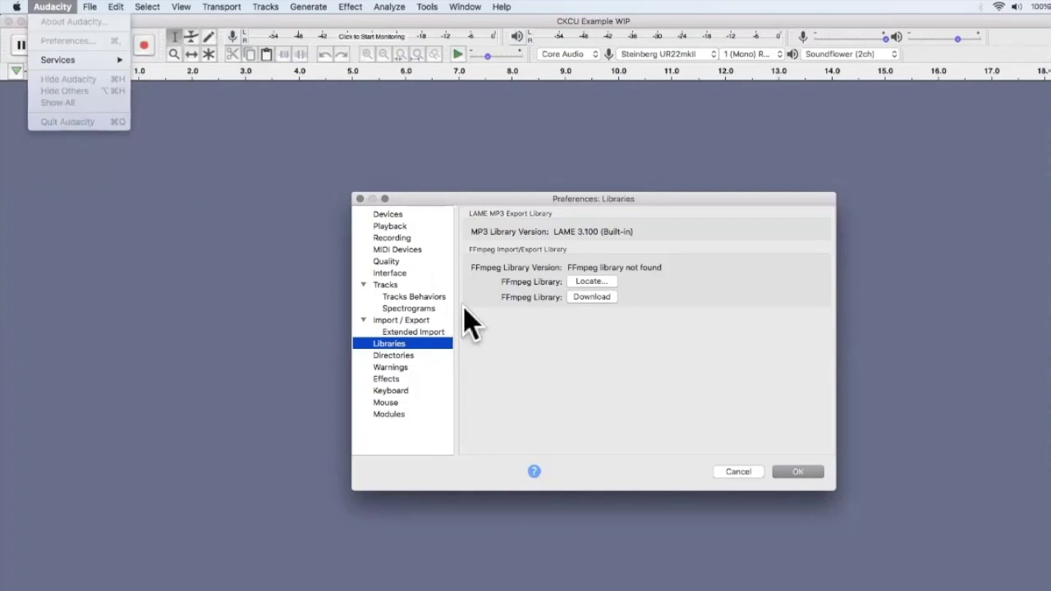
click(405, 348)
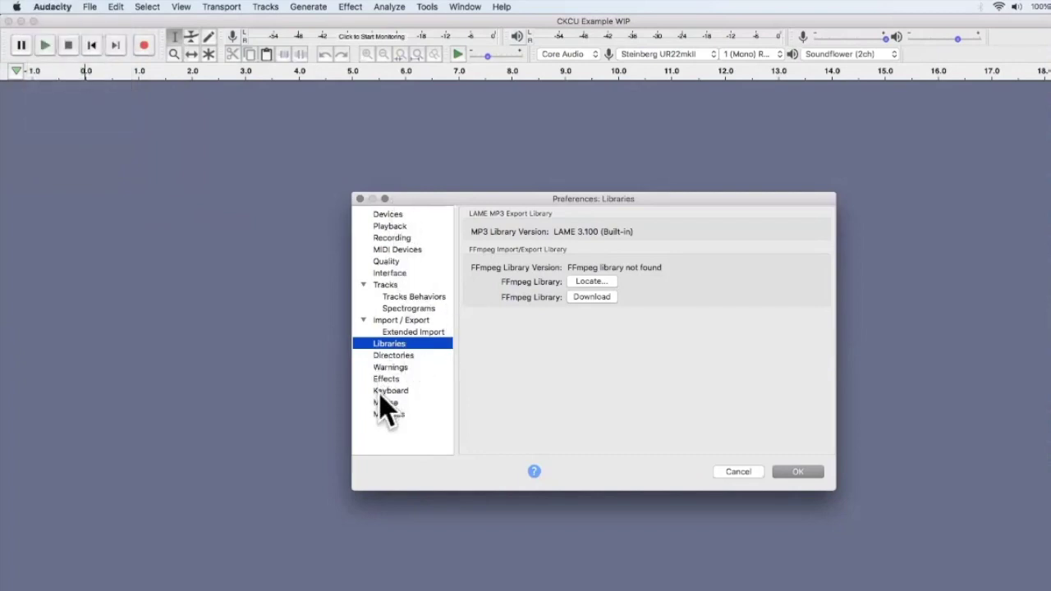
click(389, 261)
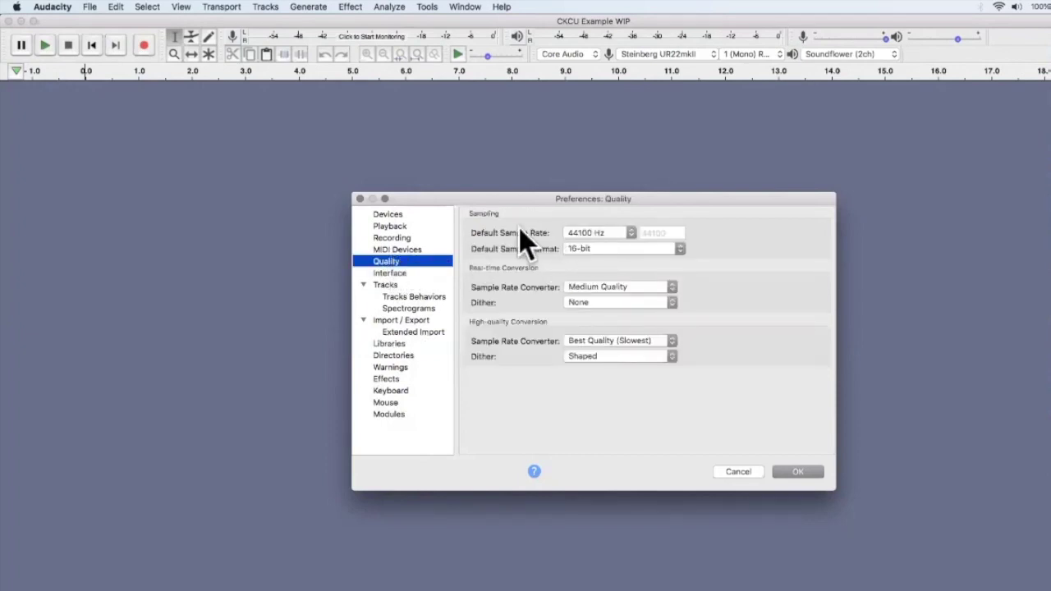
click(578, 233)
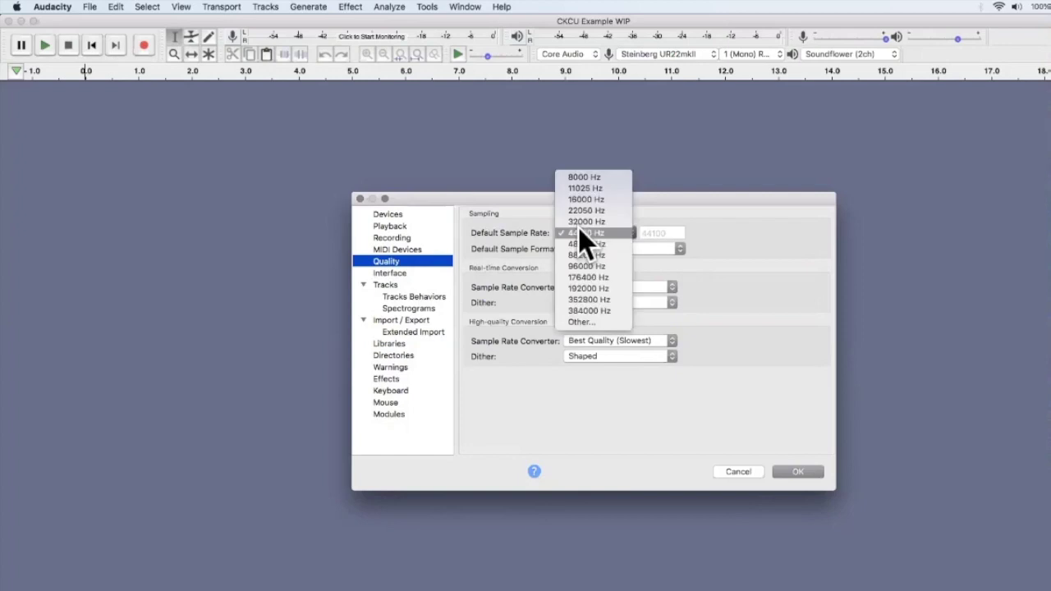
click(622, 233)
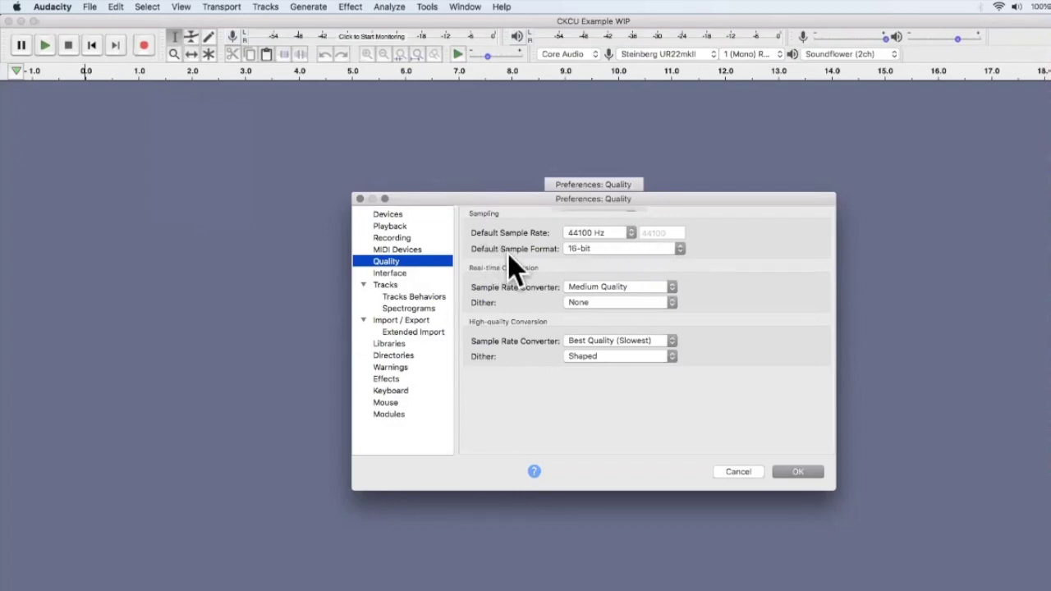
click(592, 248)
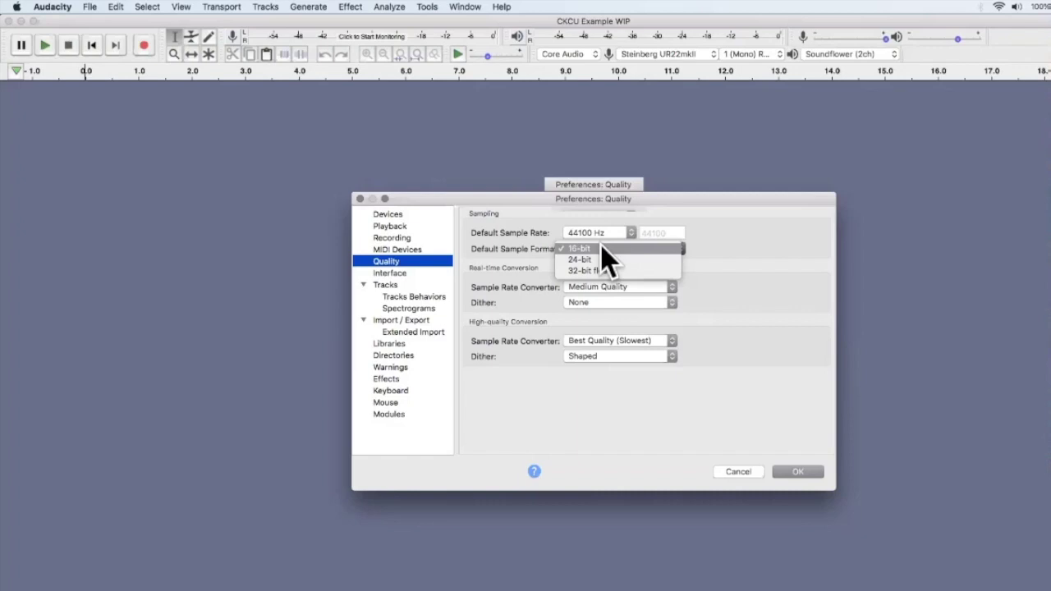
click(601, 248)
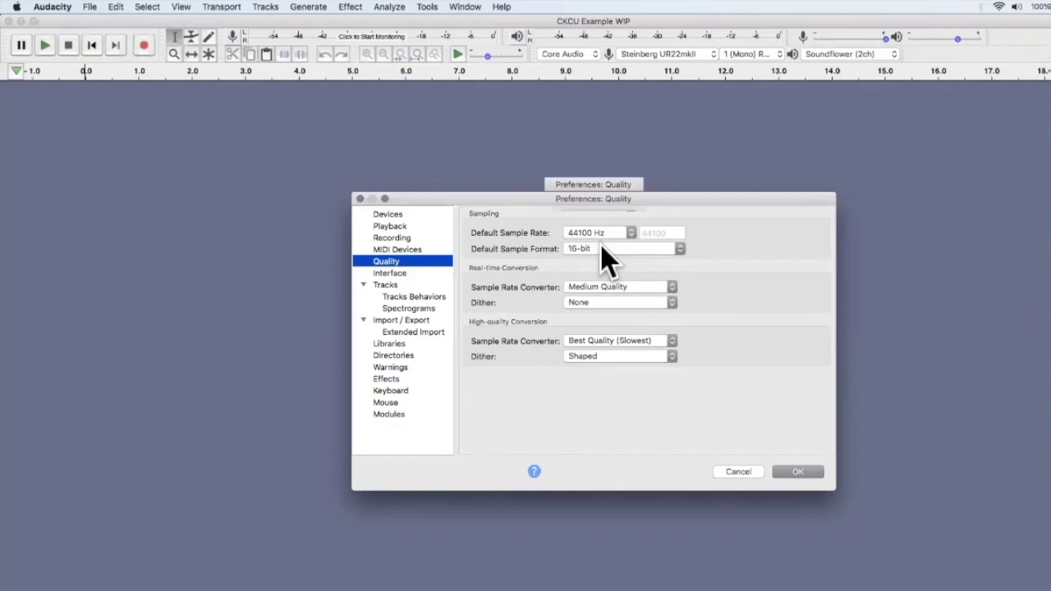
click(801, 470)
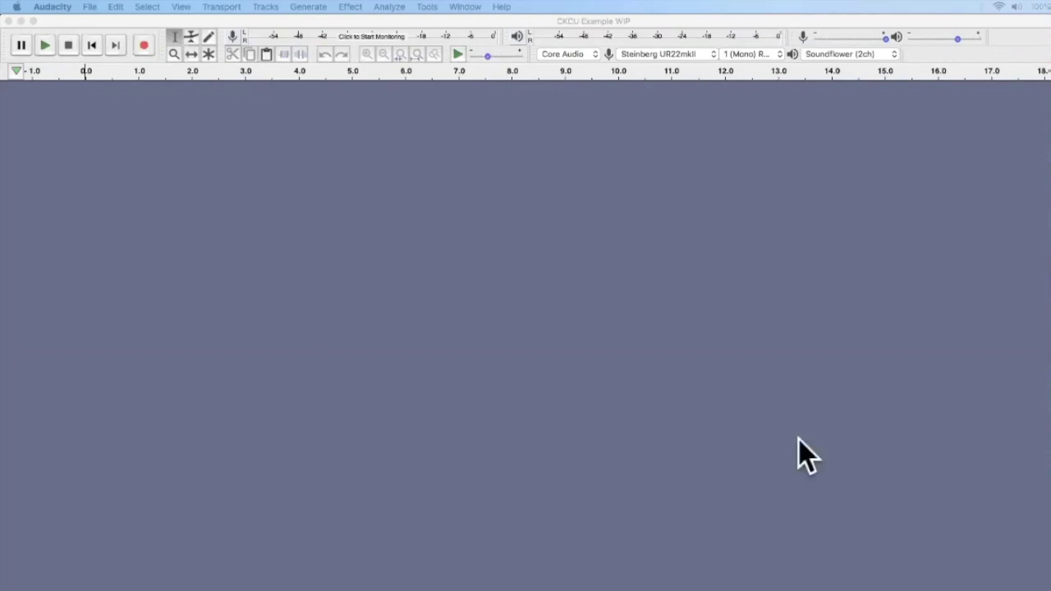
- Bring the Finder window over the empty project and look through the audio files in the CKCU Example Show folder
drag(826, 422, 883, 154)
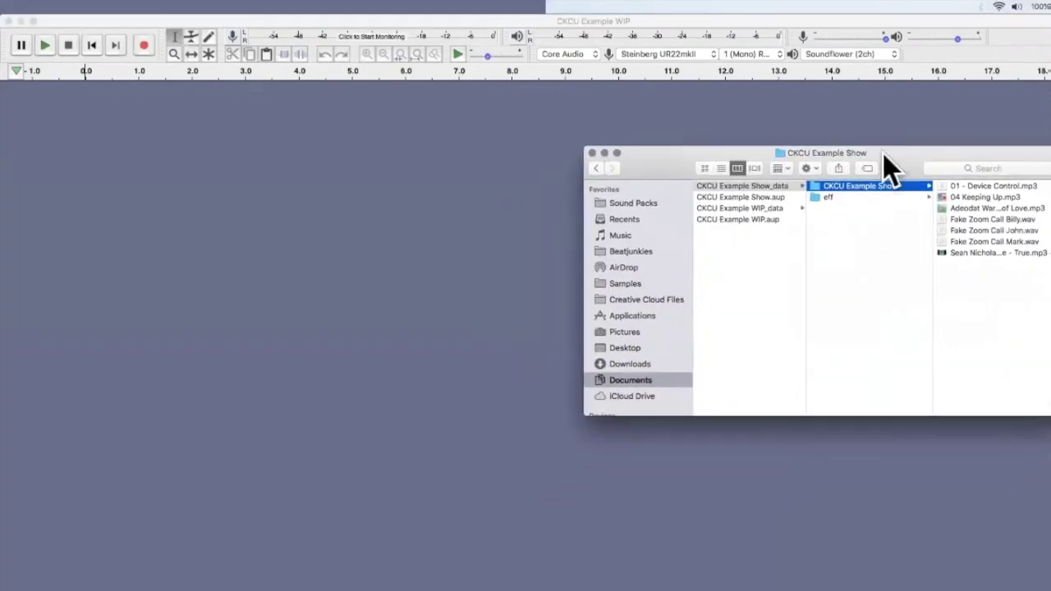
click(990, 186)
key(Down)
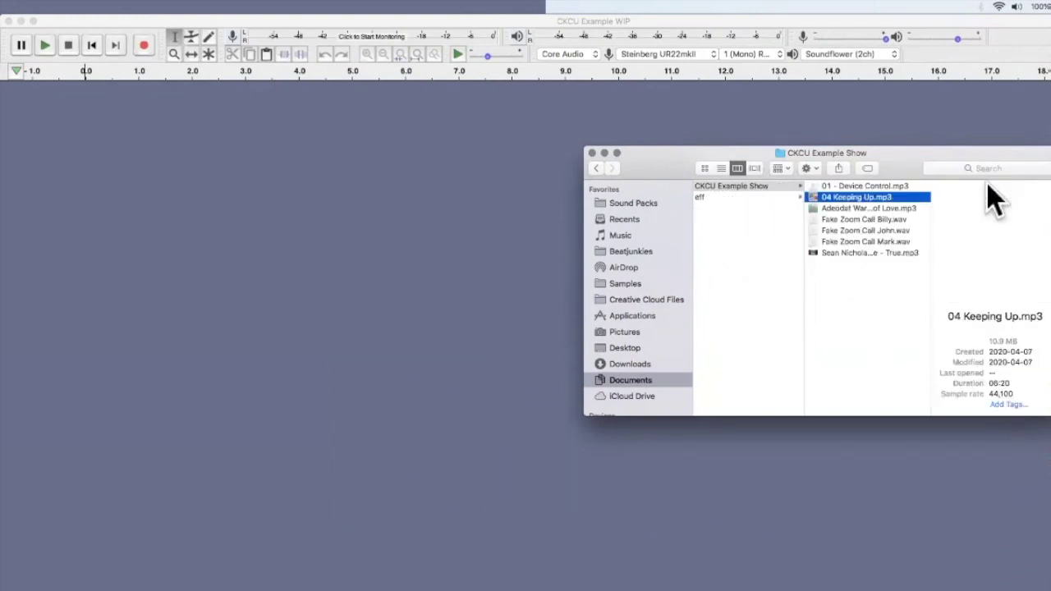
key(Up)
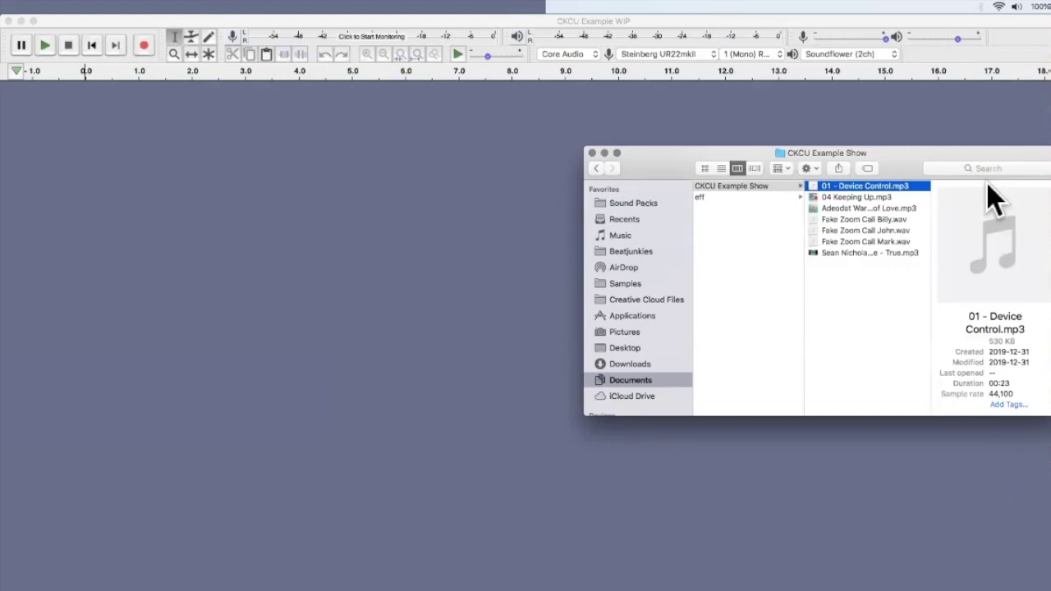
key(Down)
key(Down)
key(Down)
key(Down)
key(Down)
key(Down)
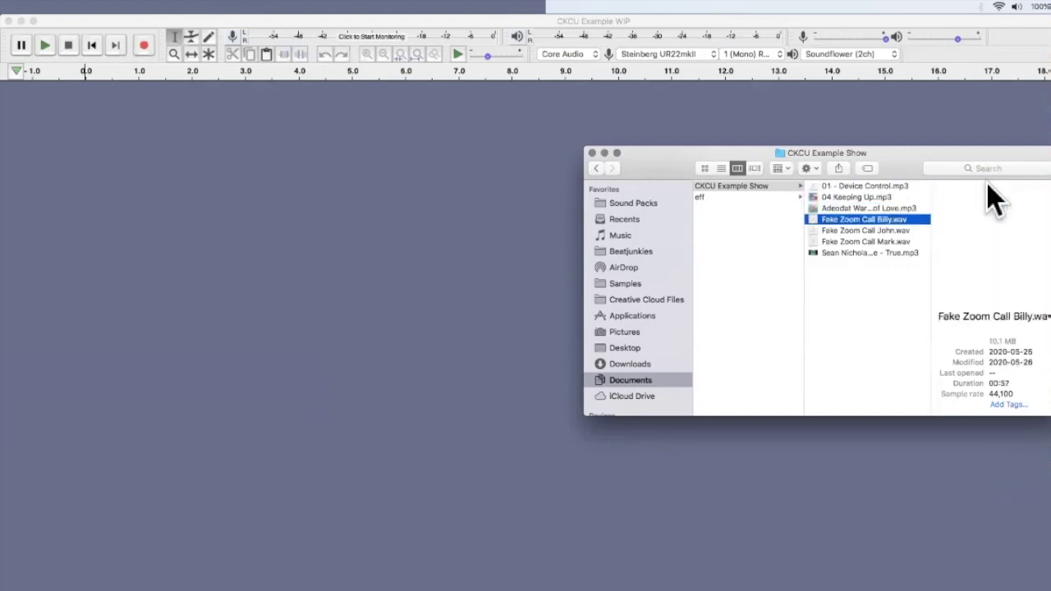
key(Up)
key(Up)
key(Up)
key(Down)
key(Down)
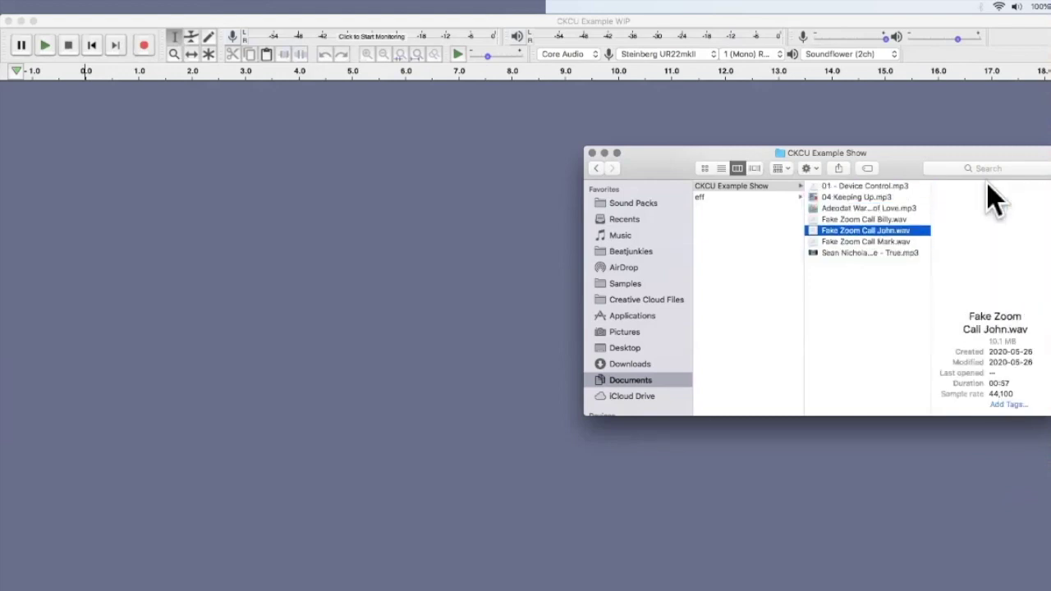
key(Up)
key(Up)
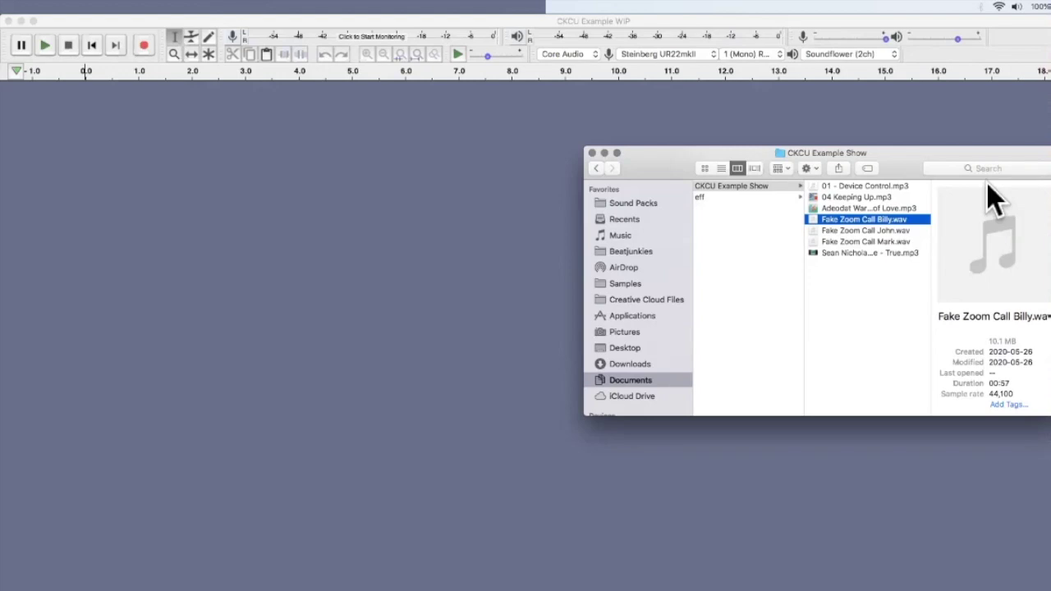
- Import 01 - Device Control.mp3 into the Audacity project and move the Finder window clear of the track
drag(851, 186, 436, 218)
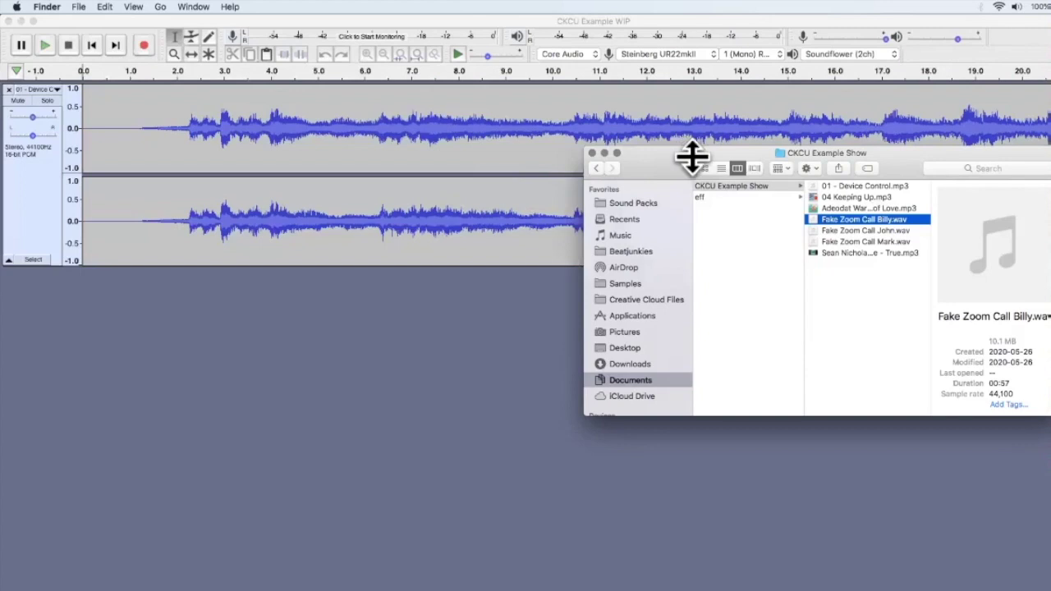
drag(666, 171, 836, 460)
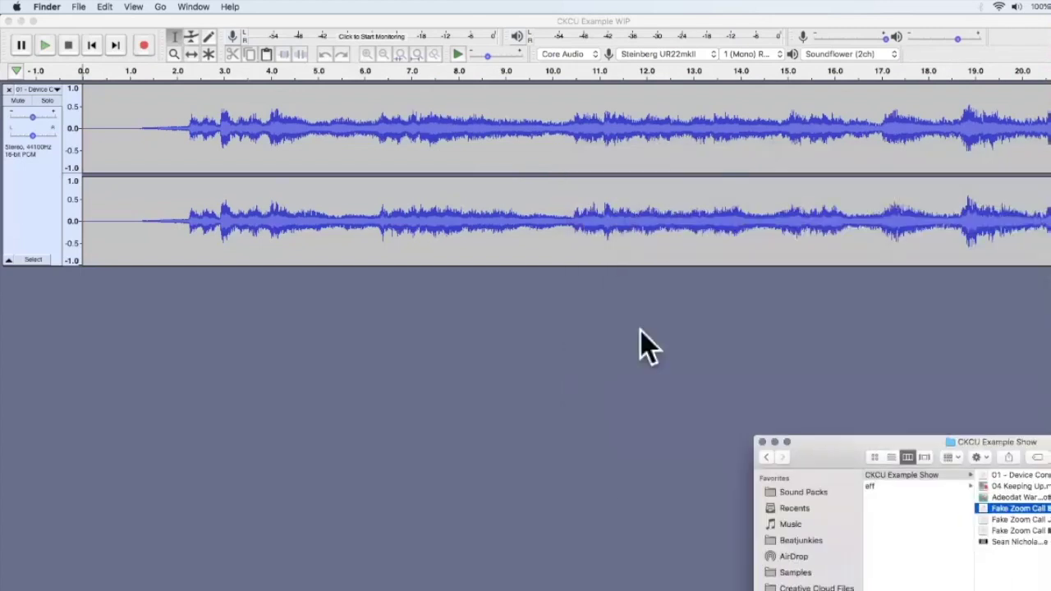
- Delete about the first 1.1 seconds of silence from the start of the 01 - Device Control track
click(672, 255)
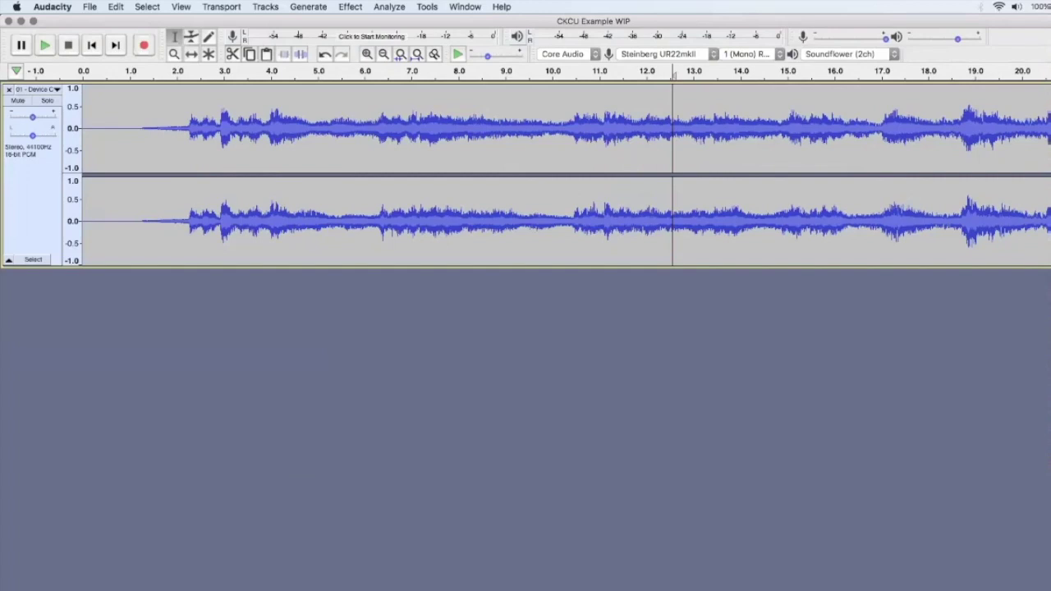
click(561, 236)
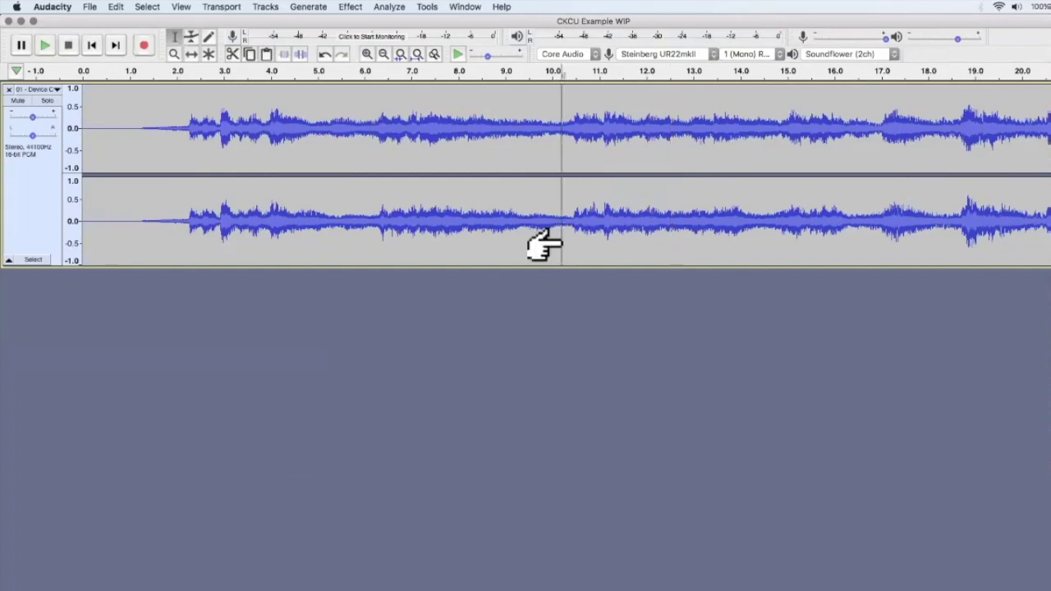
click(136, 187)
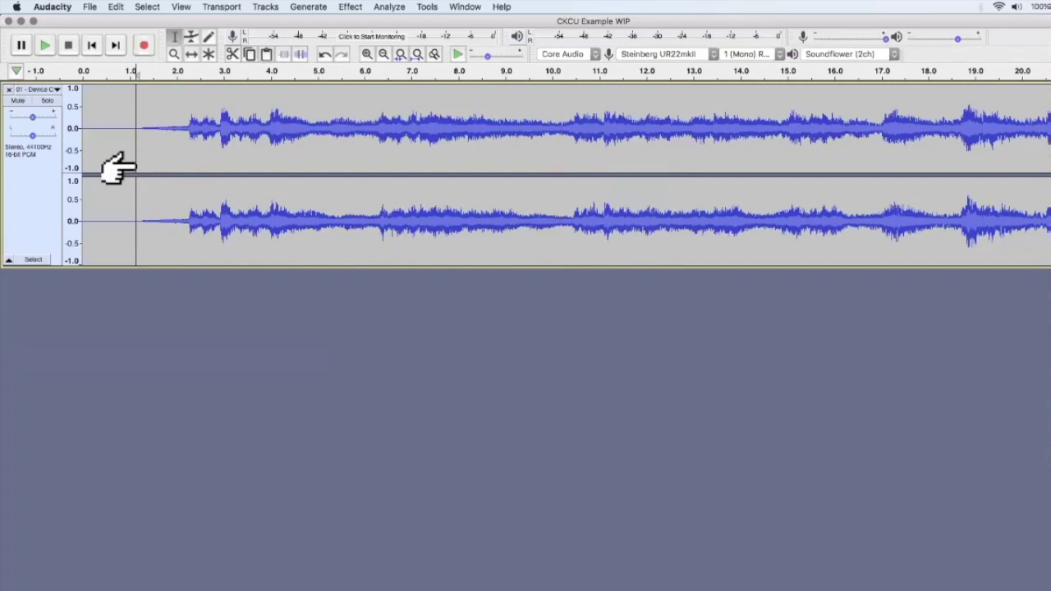
drag(134, 167, 61, 157)
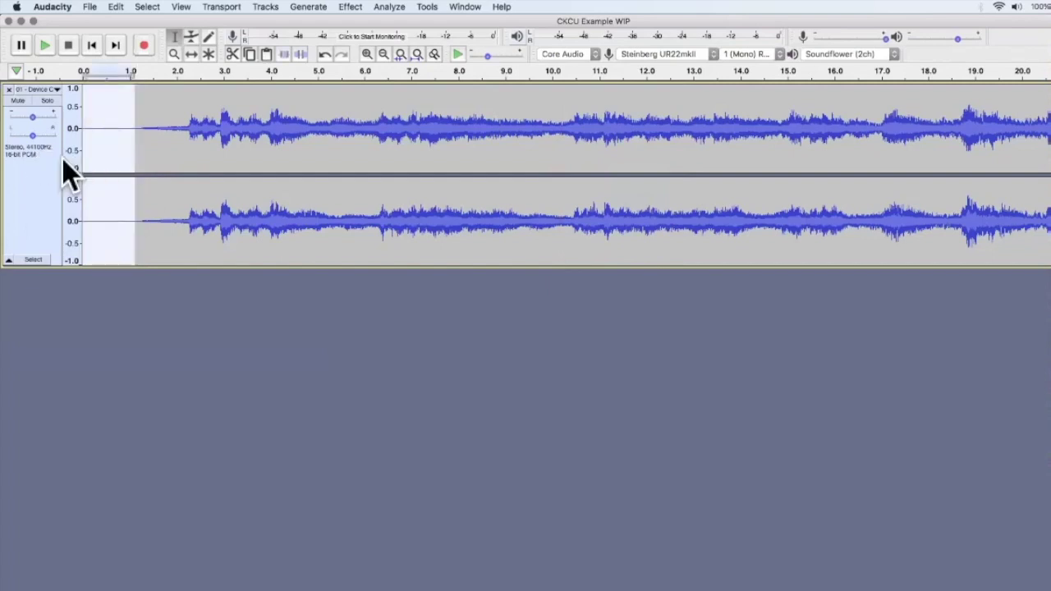
key(Delete)
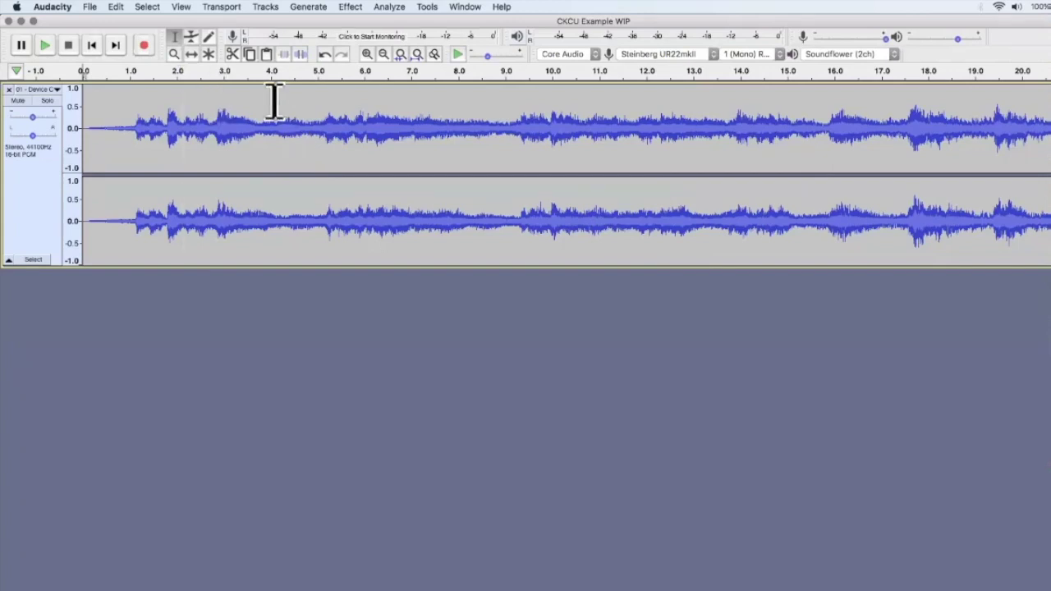
- Add a new mono audio track below the music track
click(266, 8)
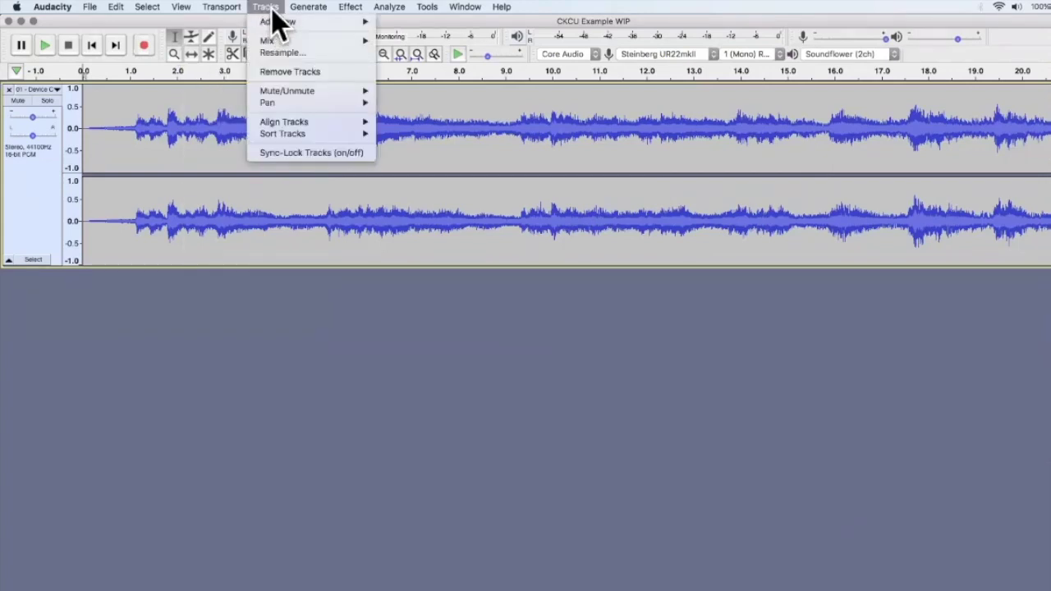
mouse_move(273, 25)
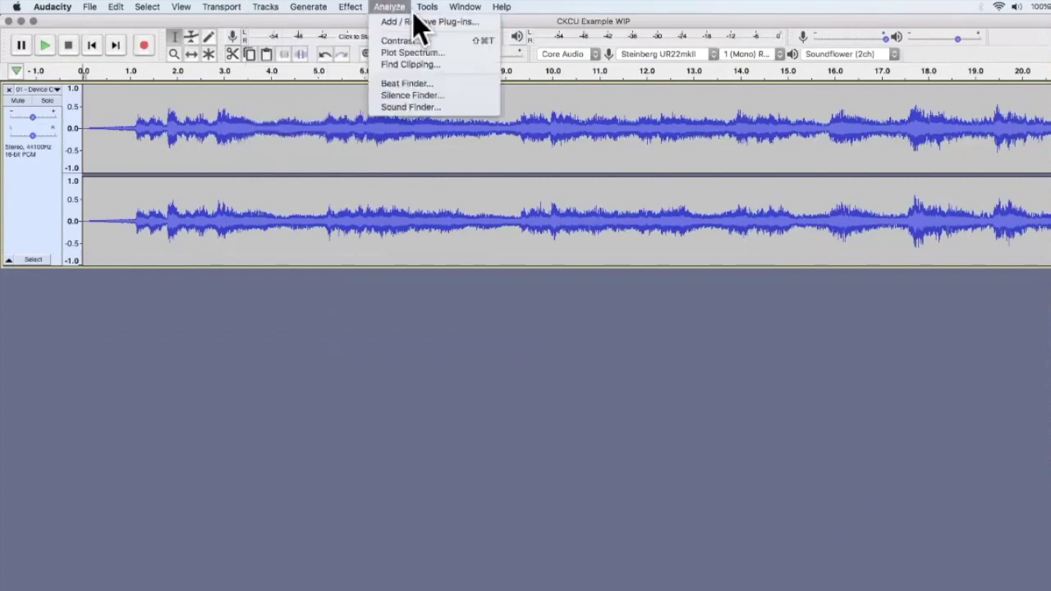
mouse_move(314, 20)
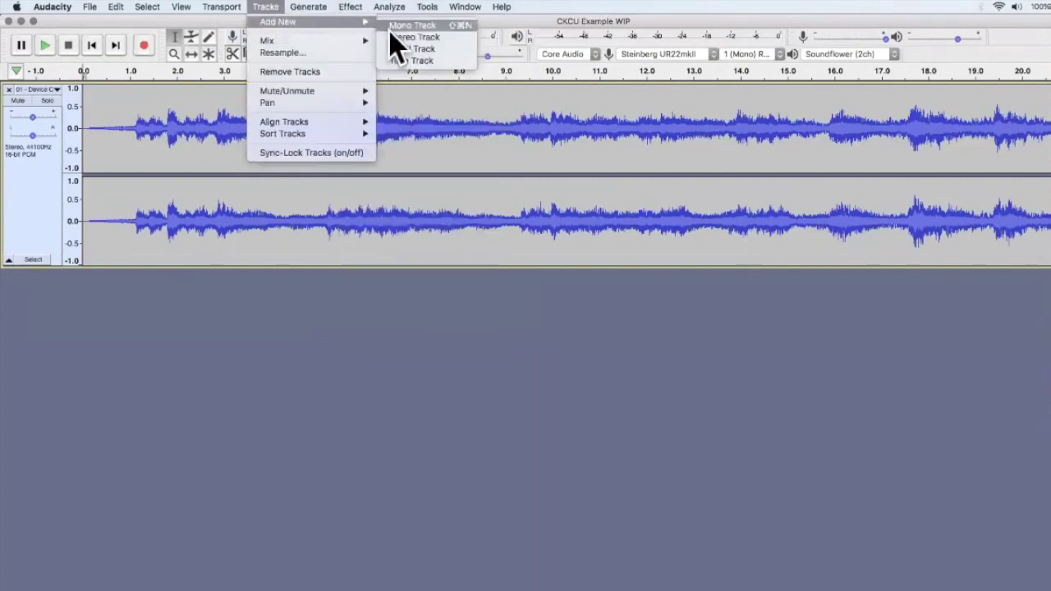
click(411, 25)
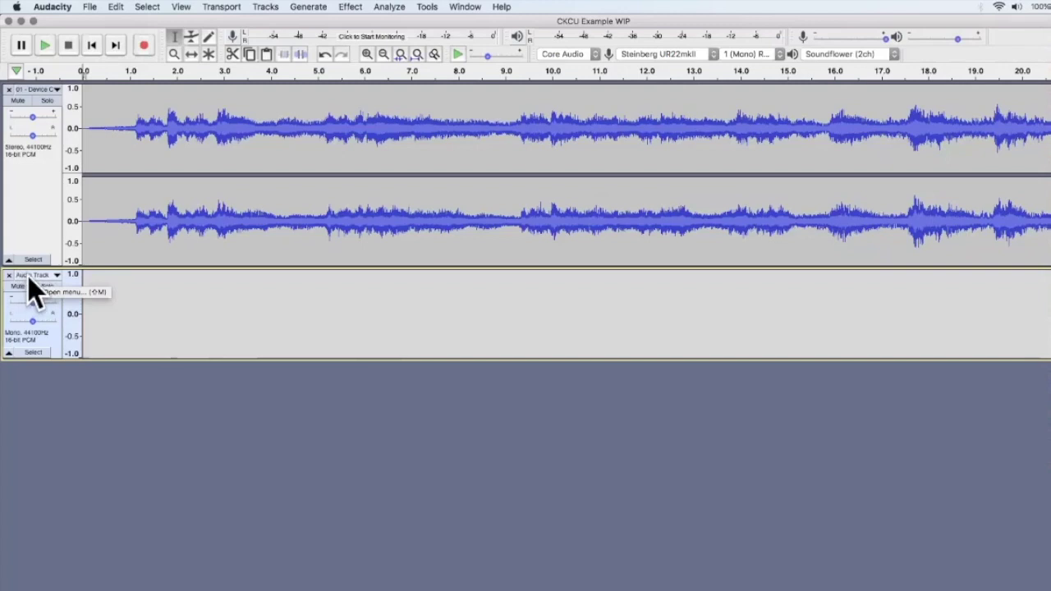
mouse_move(12, 300)
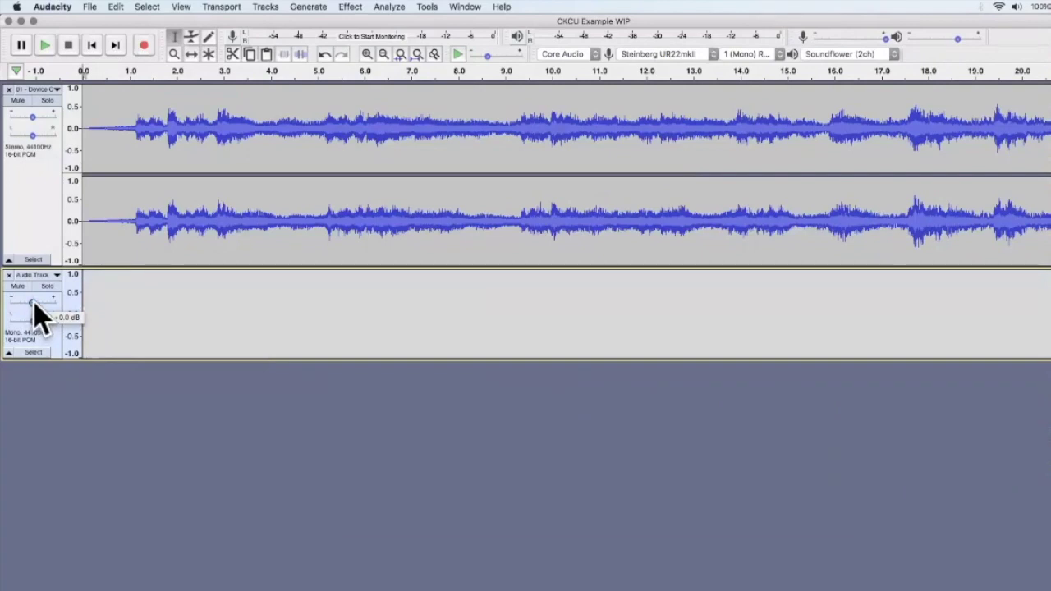
mouse_move(32, 302)
mouse_down()
mouse_move(60, 310)
mouse_move(9, 305)
mouse_move(32, 314)
mouse_up()
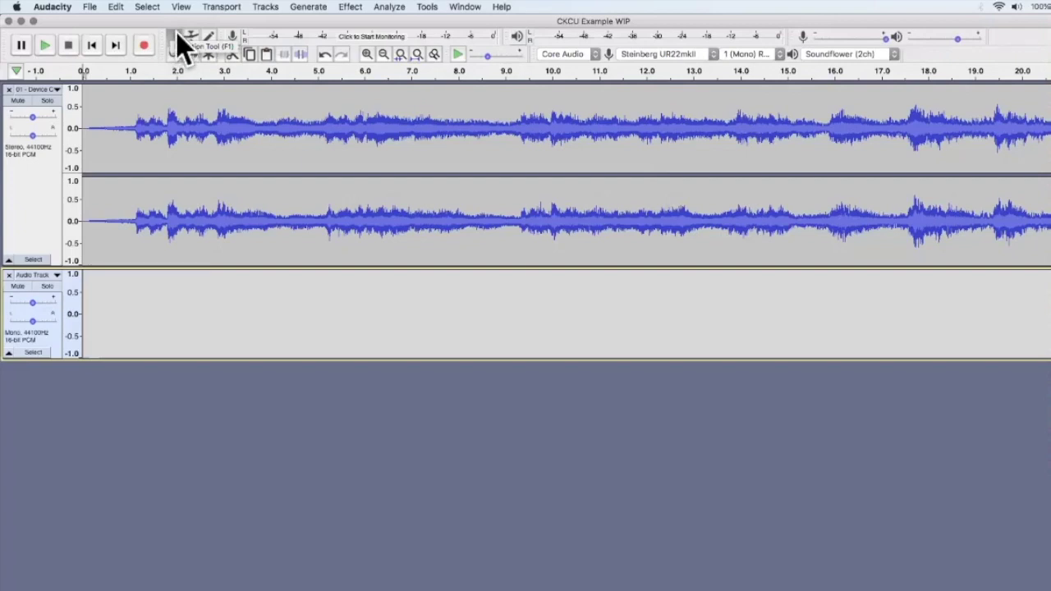
- Place the cursor in the mono track at the end of the music clip and test the microphone level with input monitoring
scroll(706, 298, right, 5)
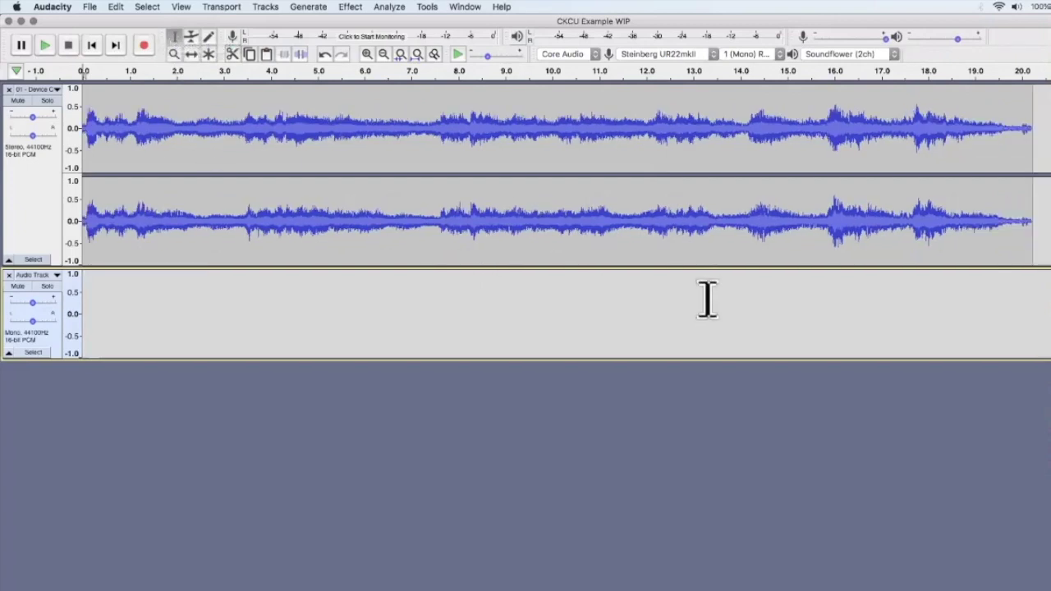
click(901, 298)
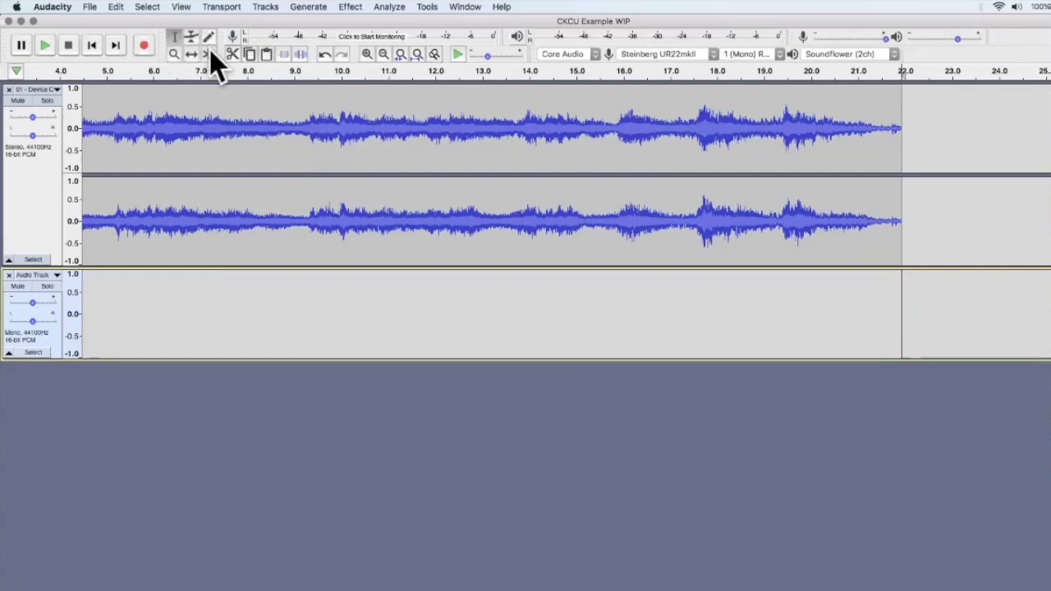
click(381, 37)
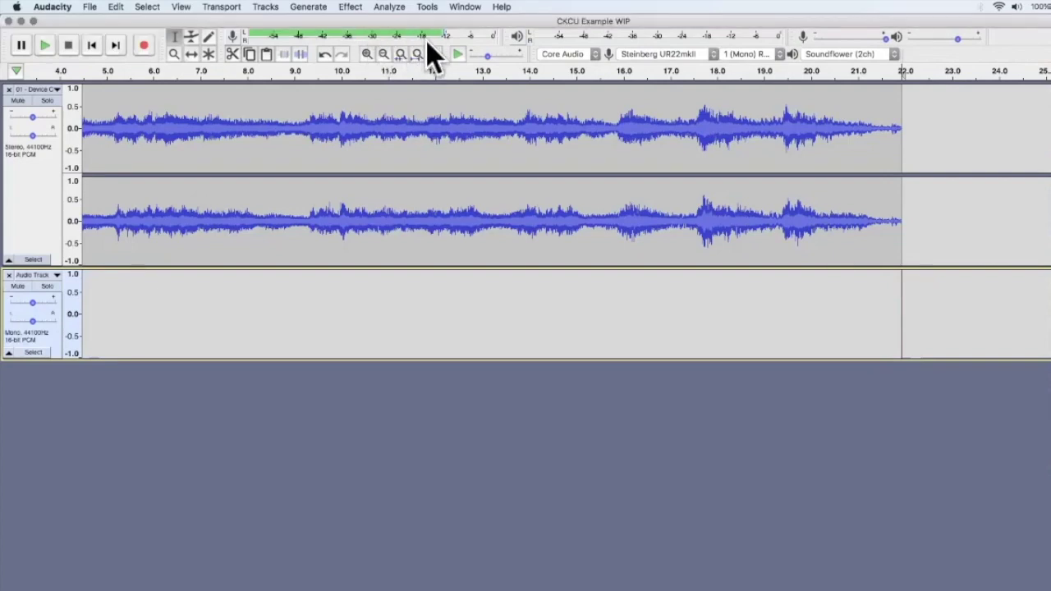
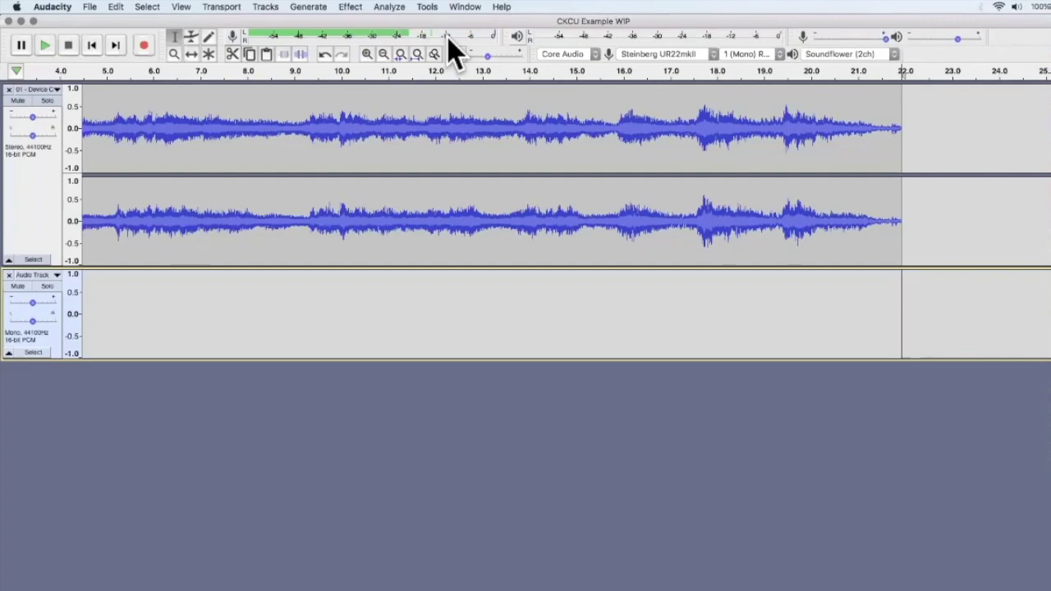
click(436, 36)
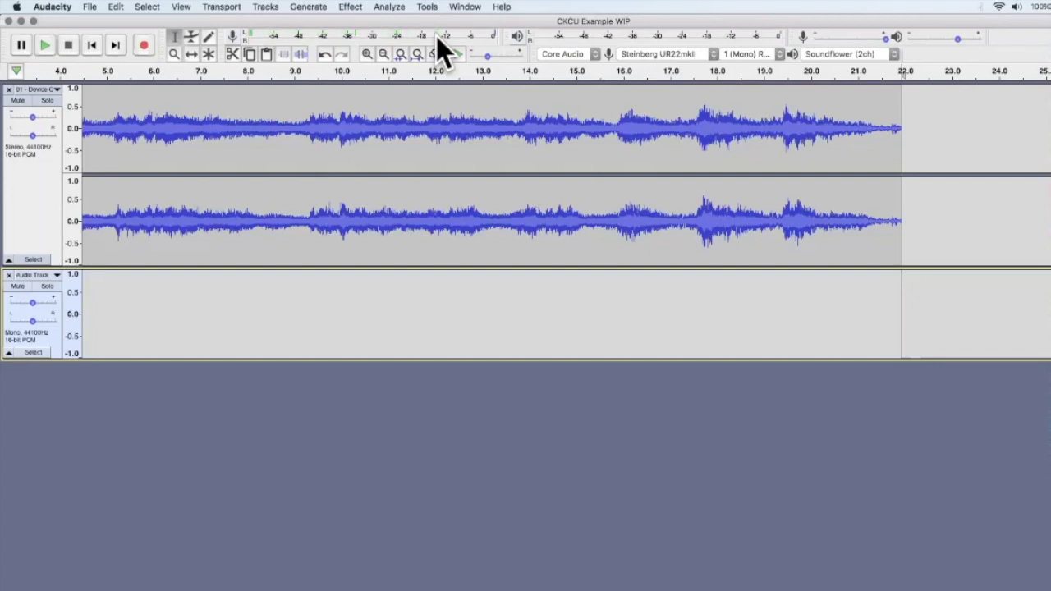
click(385, 34)
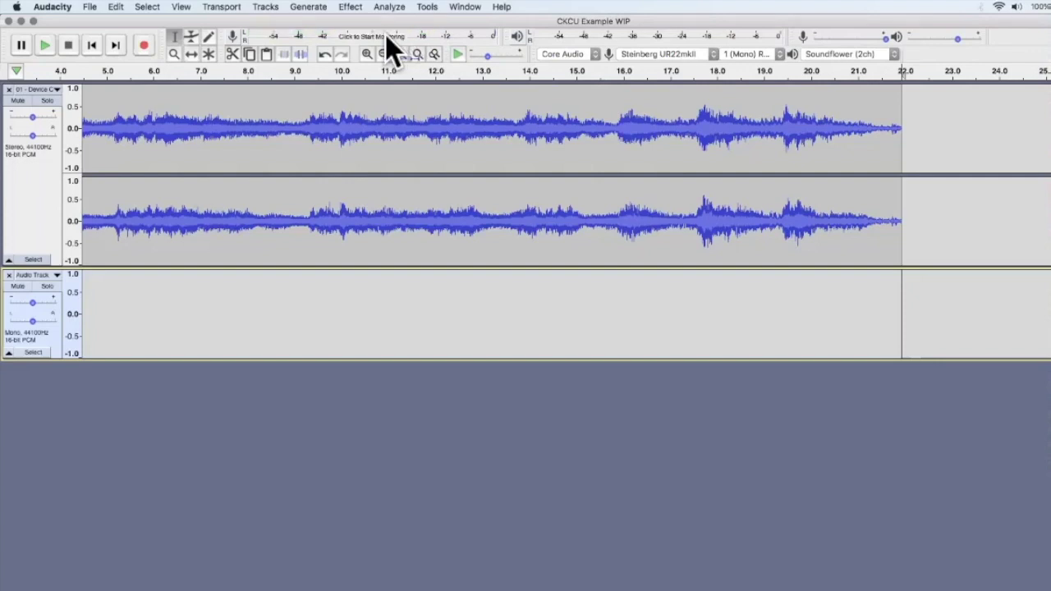
- Record about 12 seconds of voice into the mono track from the end of the music, and remove the Dropouts label track
click(146, 47)
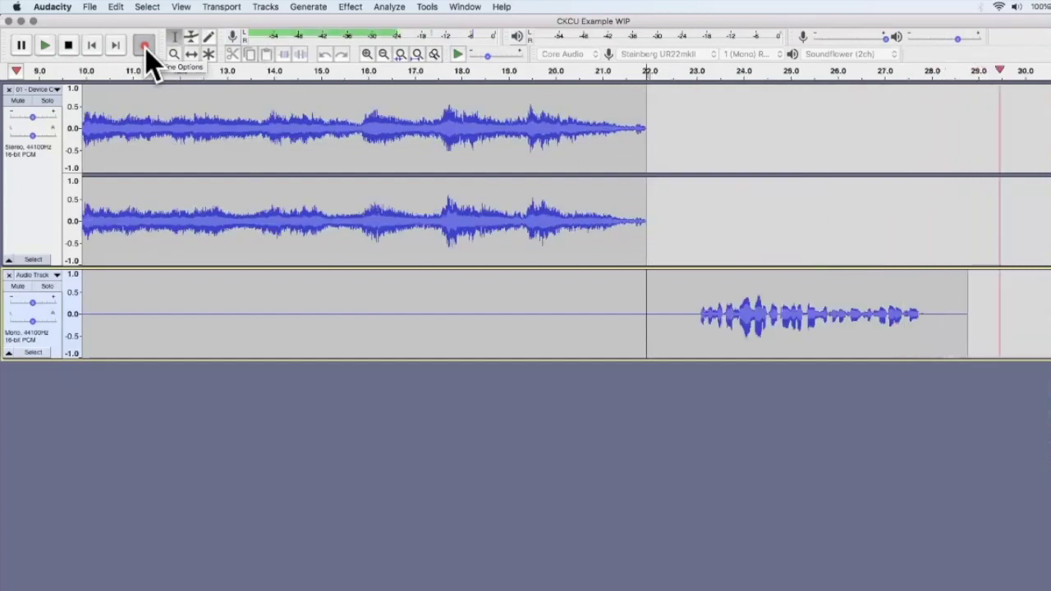
click(68, 45)
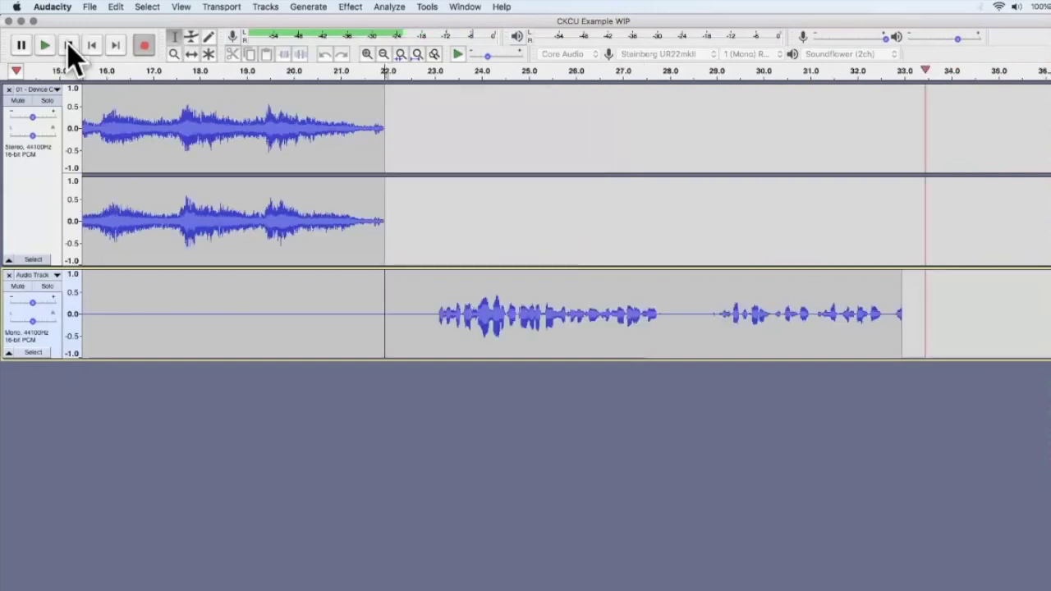
click(68, 45)
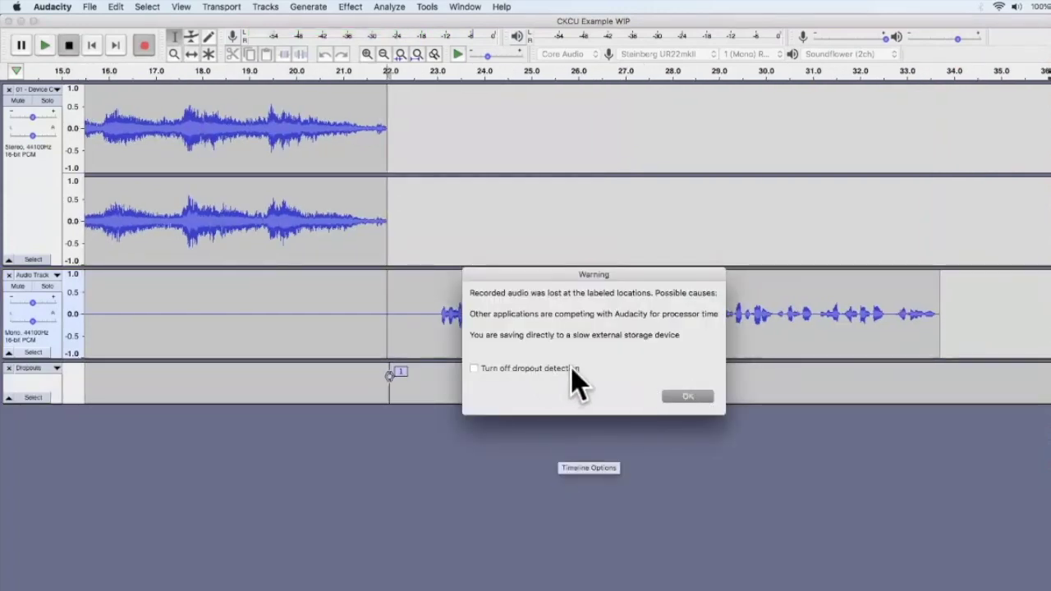
click(681, 397)
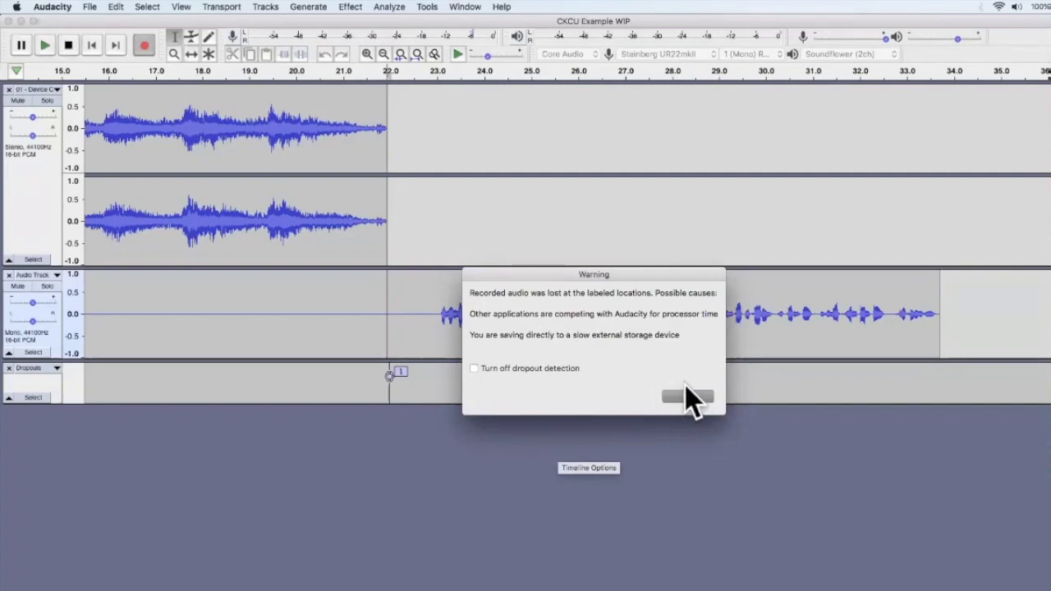
click(818, 289)
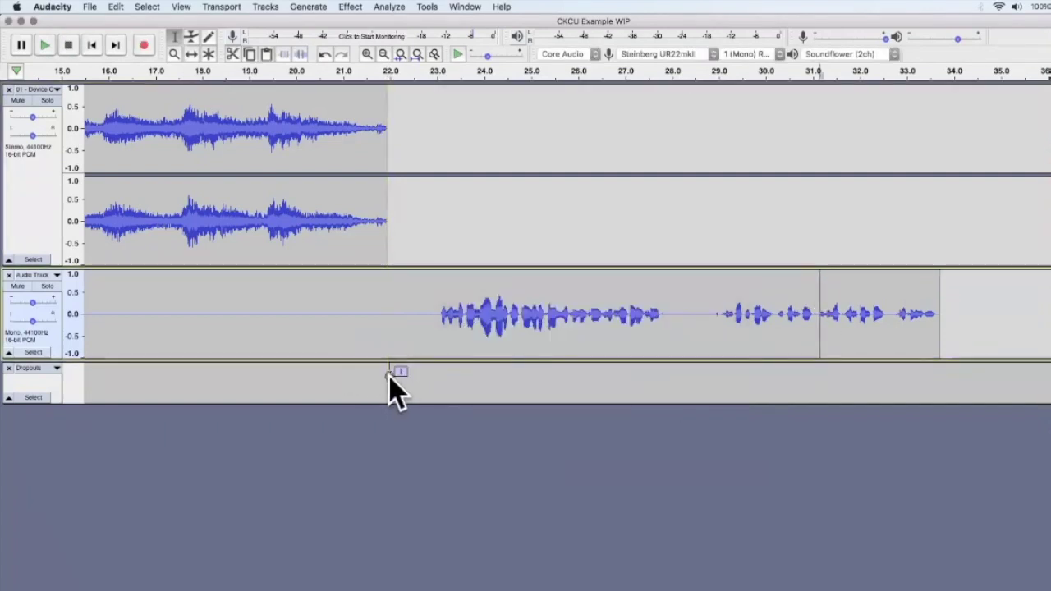
click(9, 368)
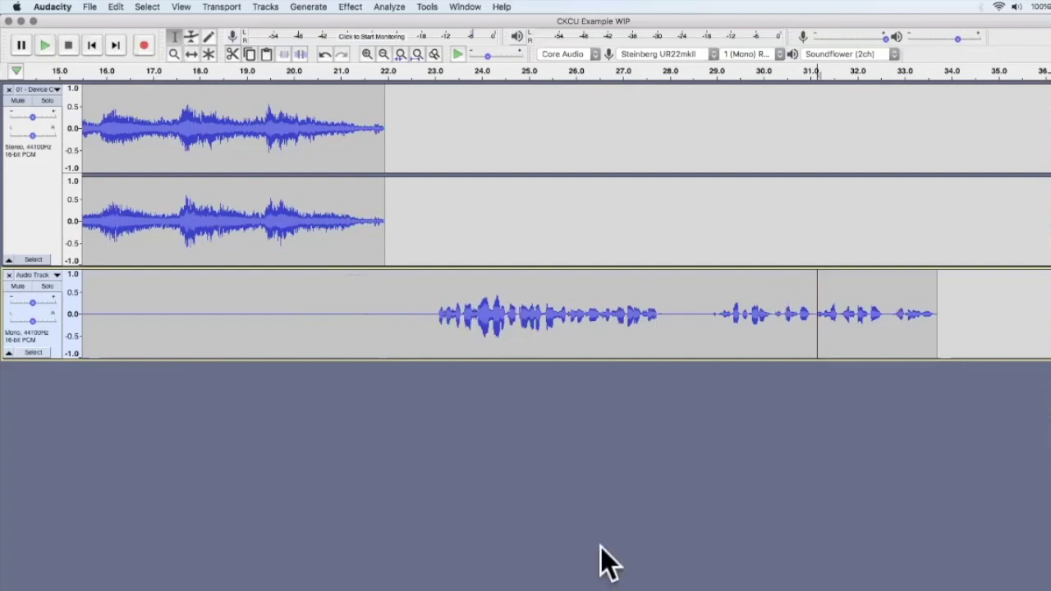
- Play back the voice recording on the mono track from about 22 seconds
key(space)
key(super+Tab)
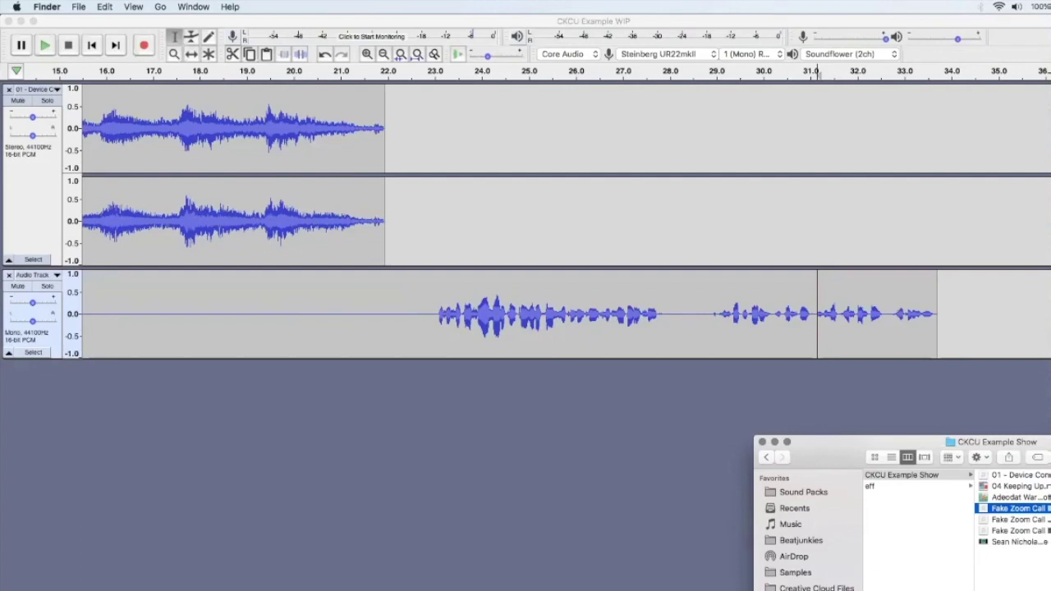
shift+click(356, 295)
shift+click(385, 300)
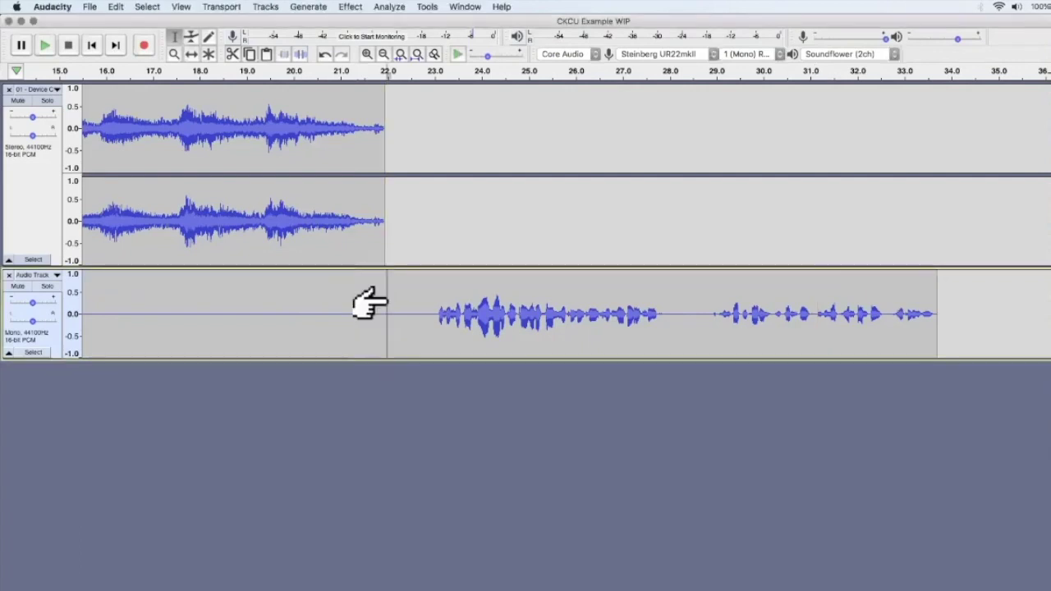
key(space)
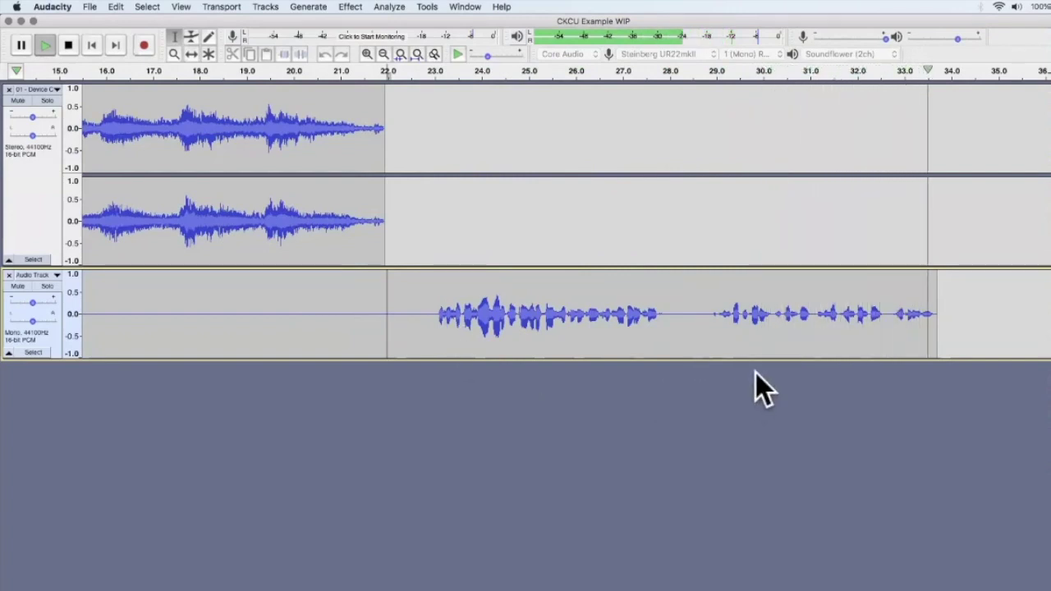
key(super+Tab)
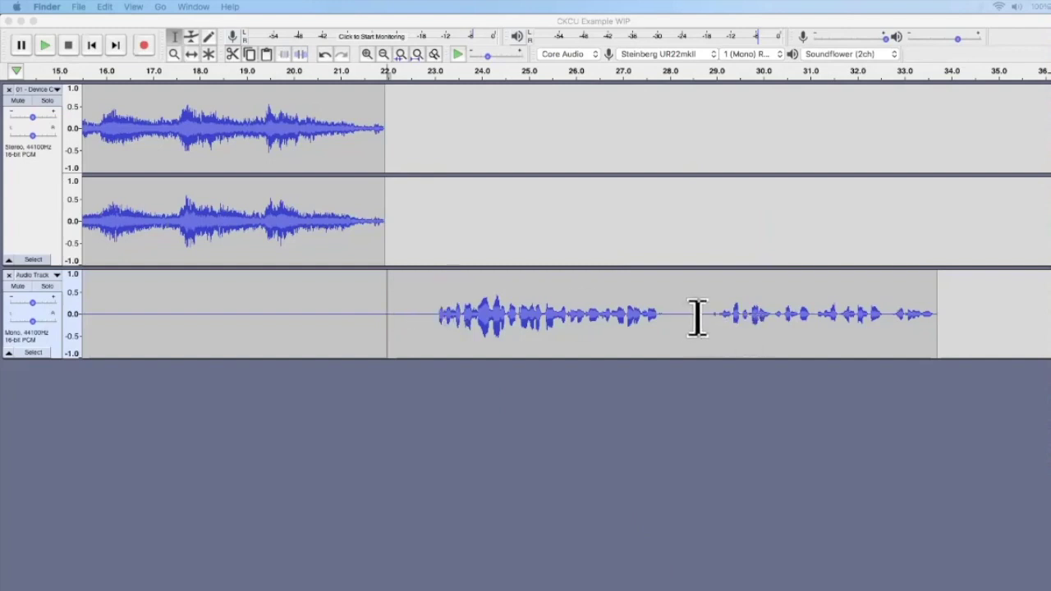
- Delete the second part of the voice recording, from about 28.2 seconds to the end of the clip
drag(697, 317, 872, 317)
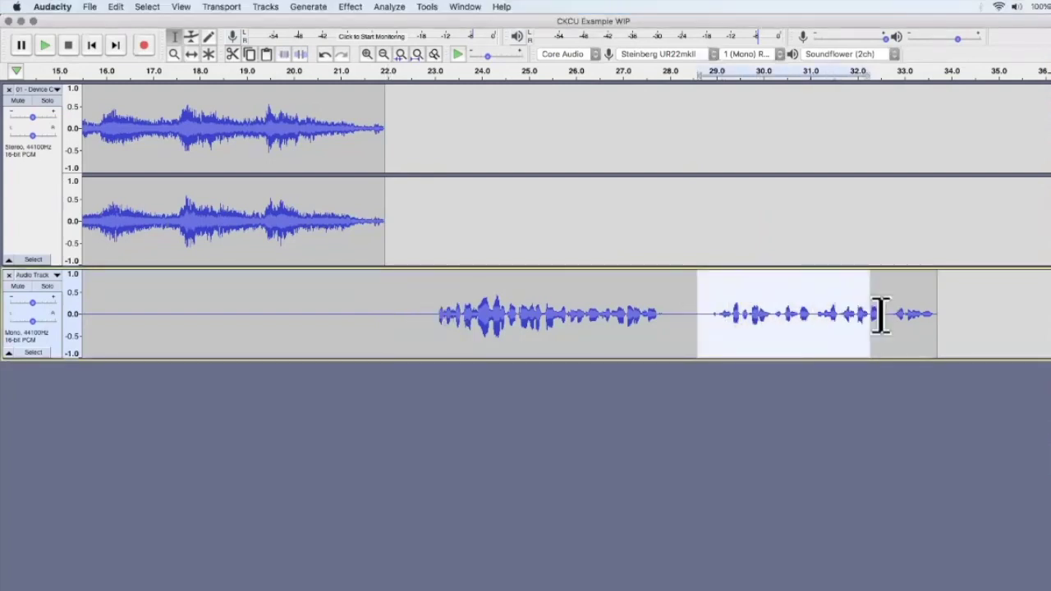
click(909, 317)
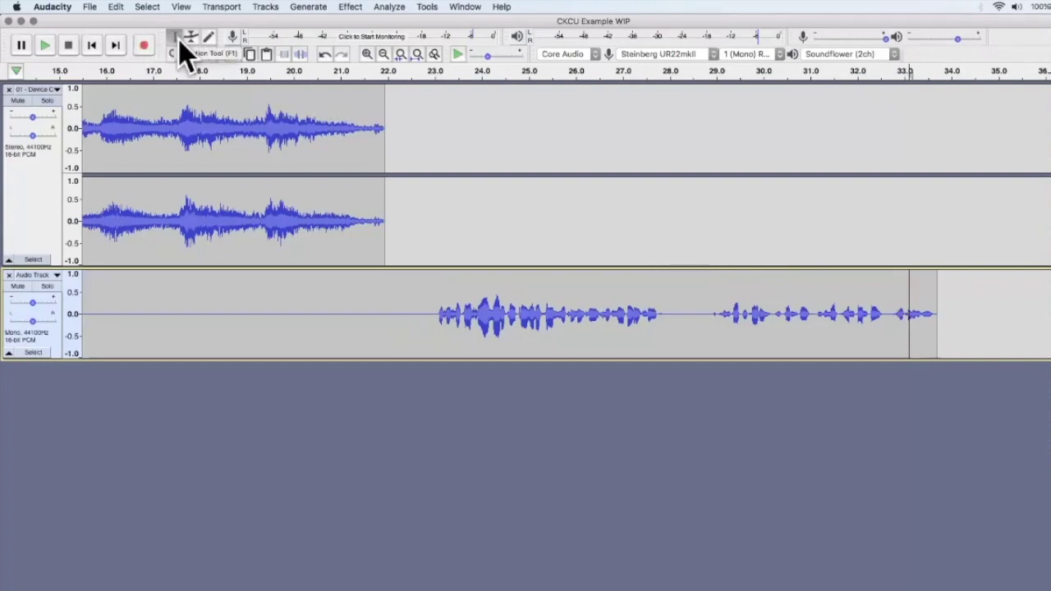
click(680, 317)
drag(680, 317, 944, 305)
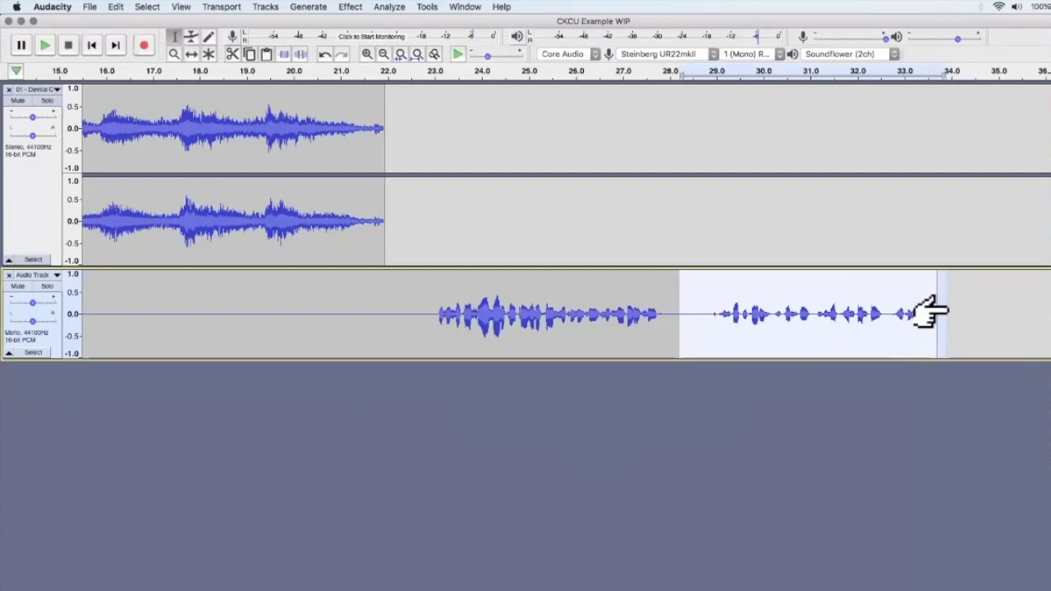
key(Delete)
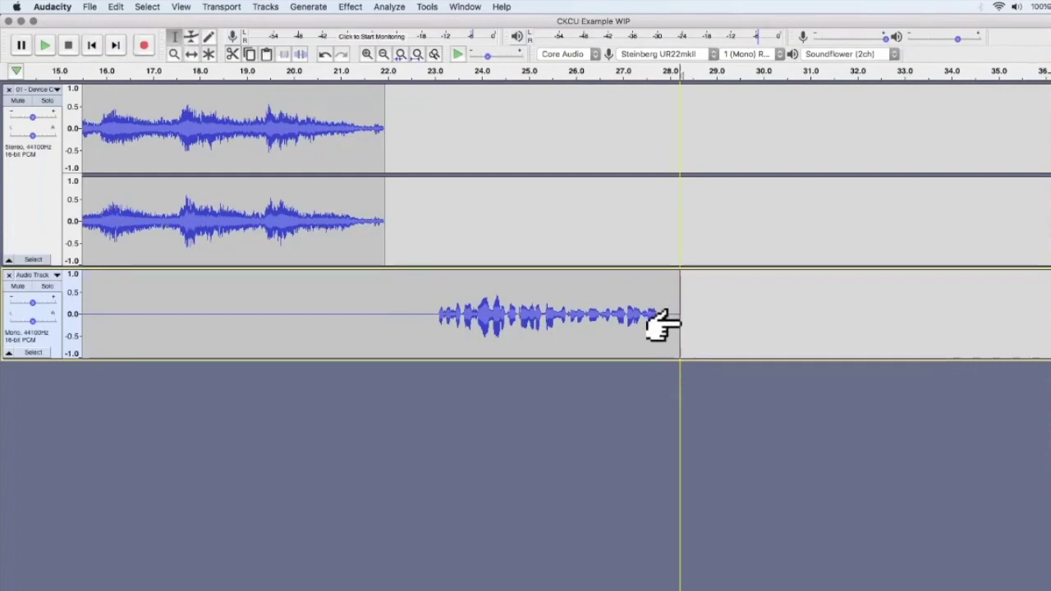
- Apply a Fade Out to the tail of the voice recording, from about 27.7 to 28.2 seconds
drag(664, 325, 629, 327)
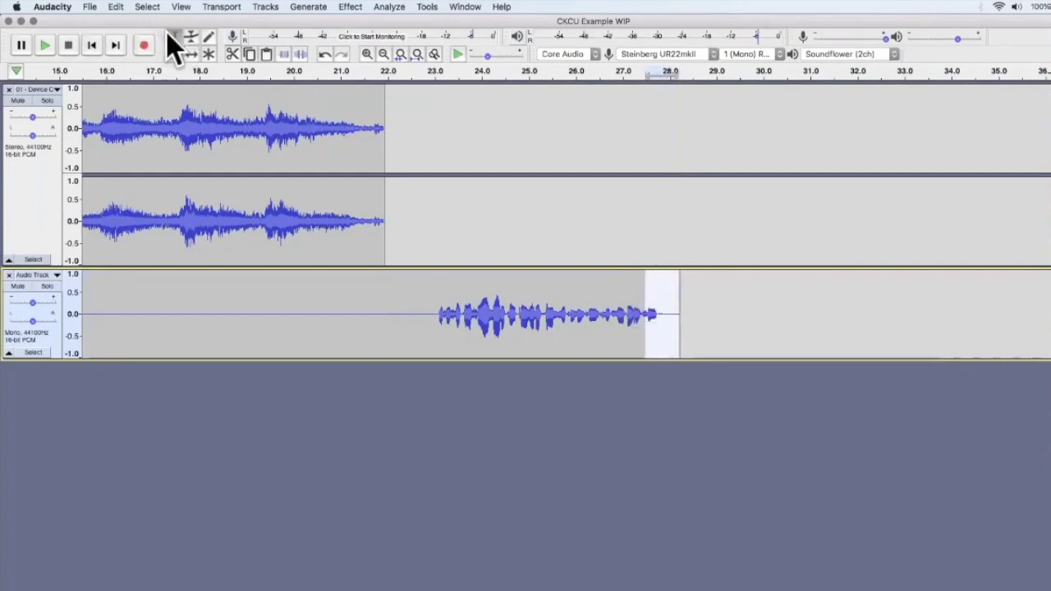
click(526, 316)
click(656, 319)
drag(657, 318, 680, 323)
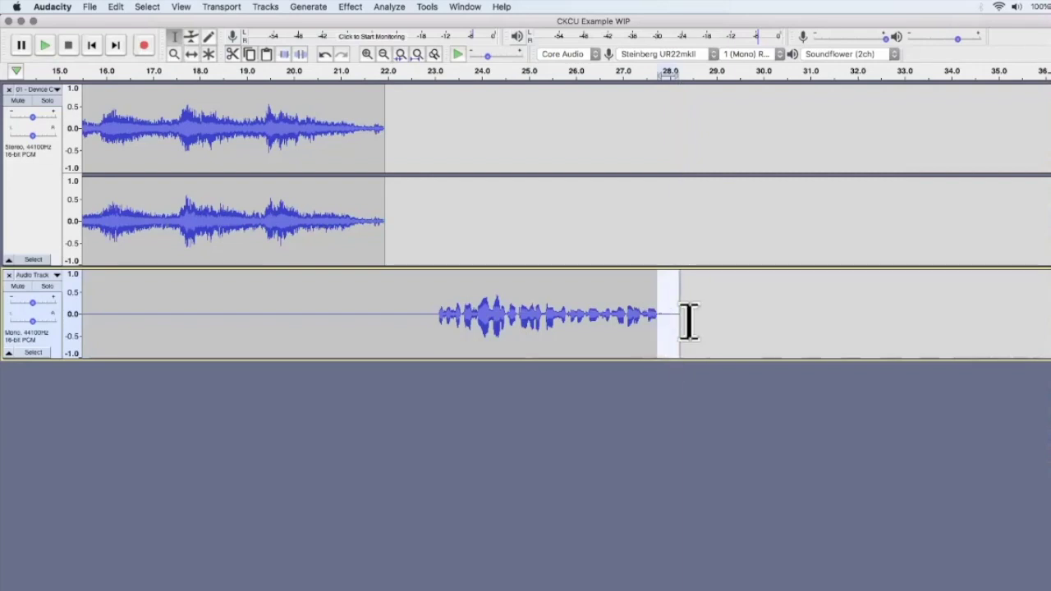
click(341, 8)
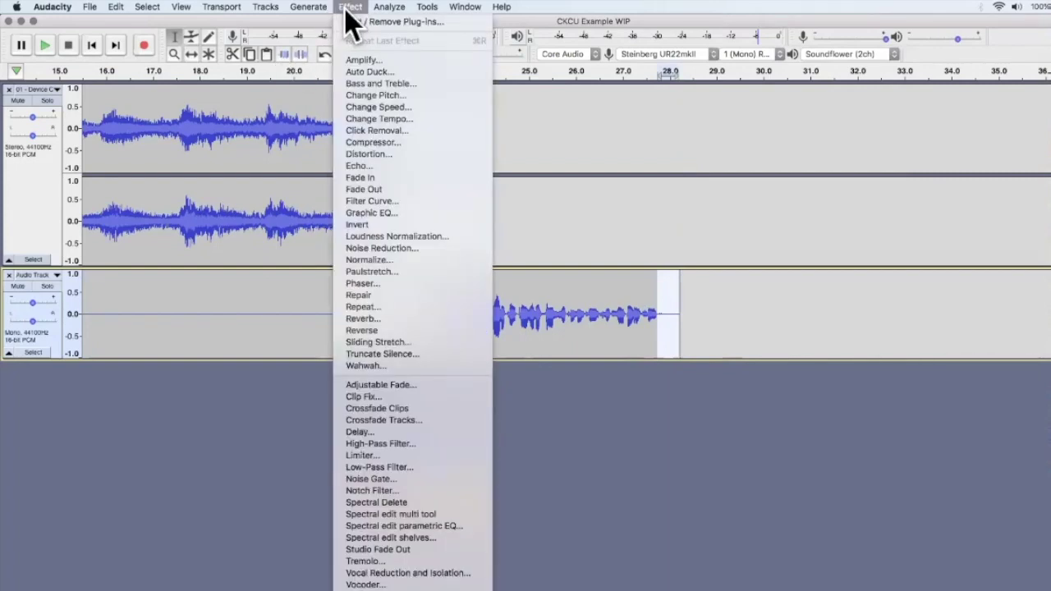
click(364, 189)
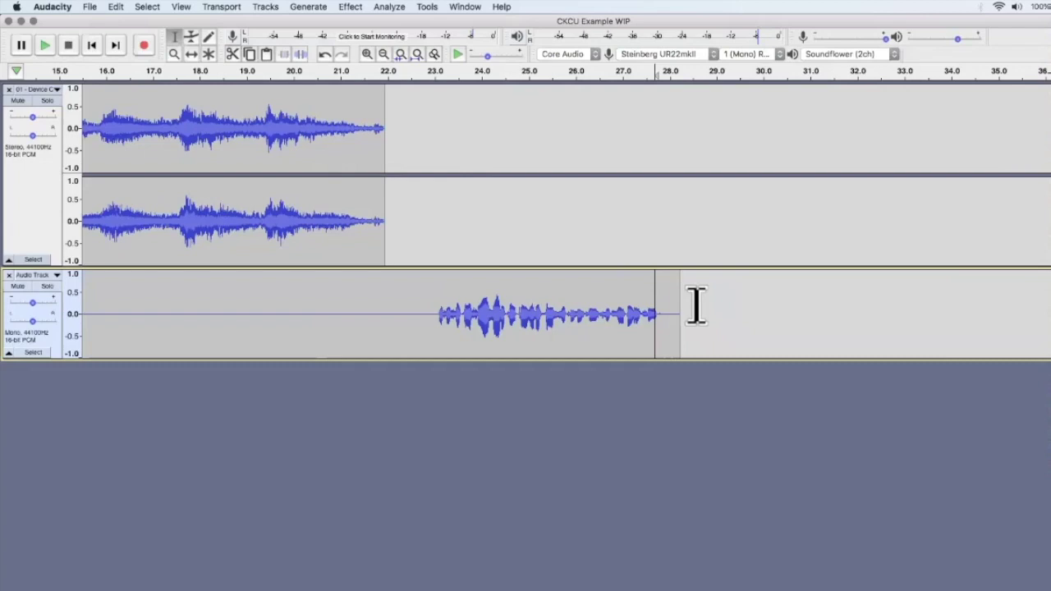
- Apply a Fade Out to the end of the Device Control music clip, from about 21.1 to 21.9 seconds
click(297, 215)
click(376, 141)
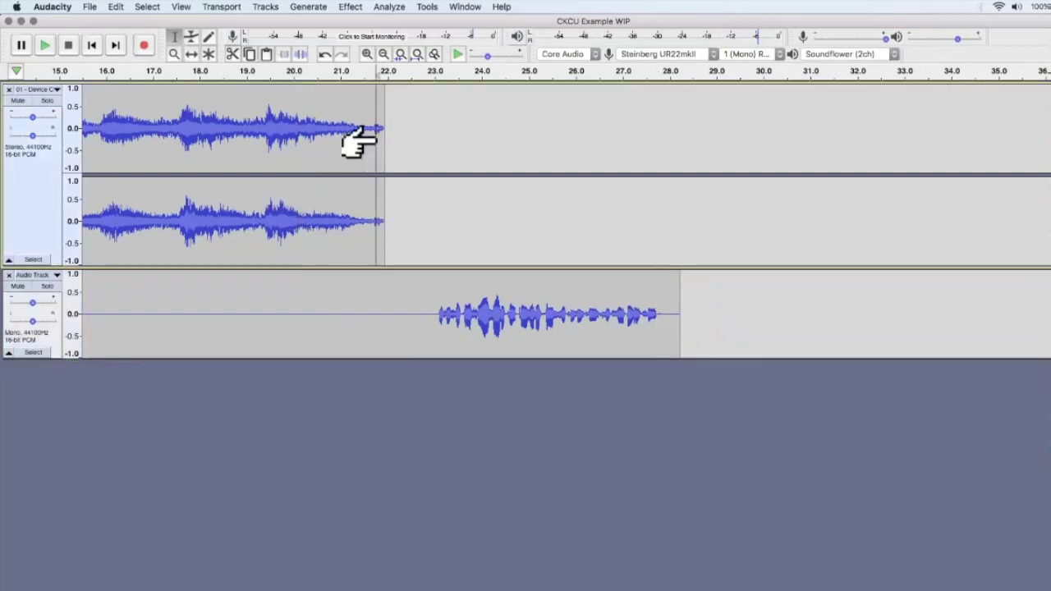
click(382, 135)
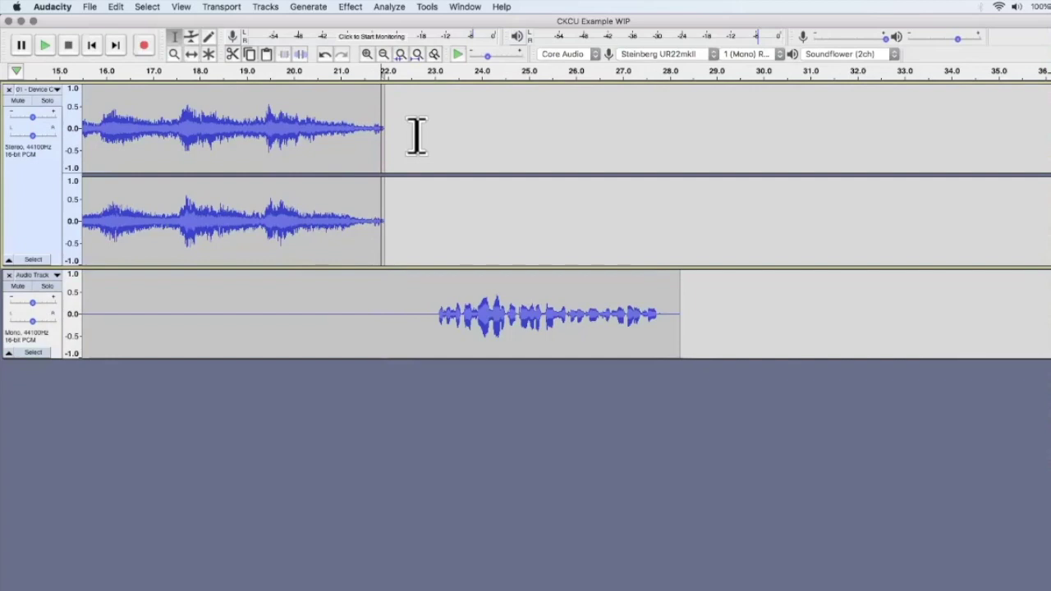
click(383, 140)
drag(379, 142, 346, 144)
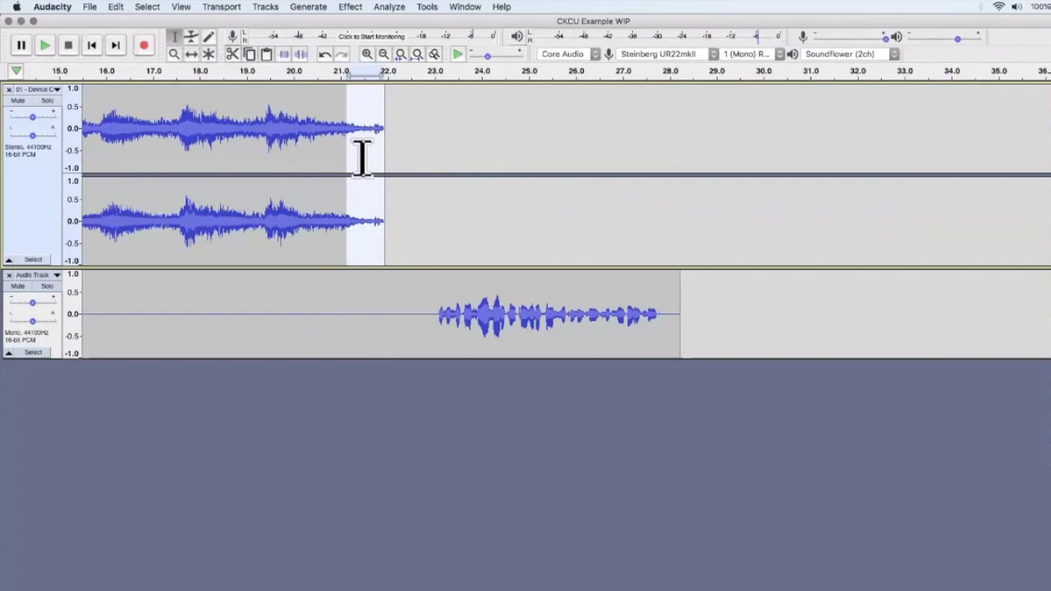
click(351, 7)
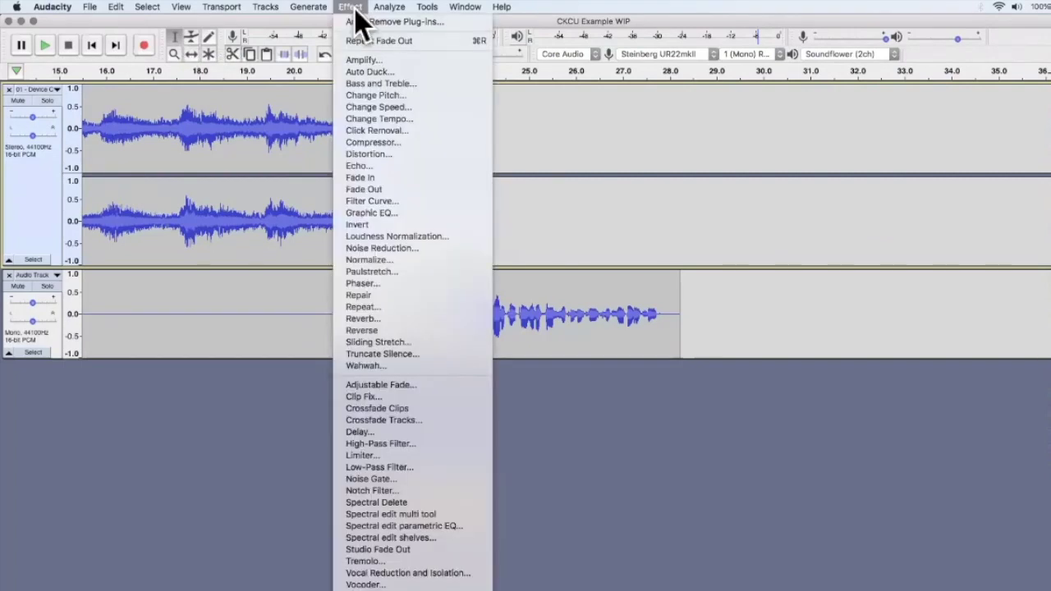
click(372, 188)
click(401, 147)
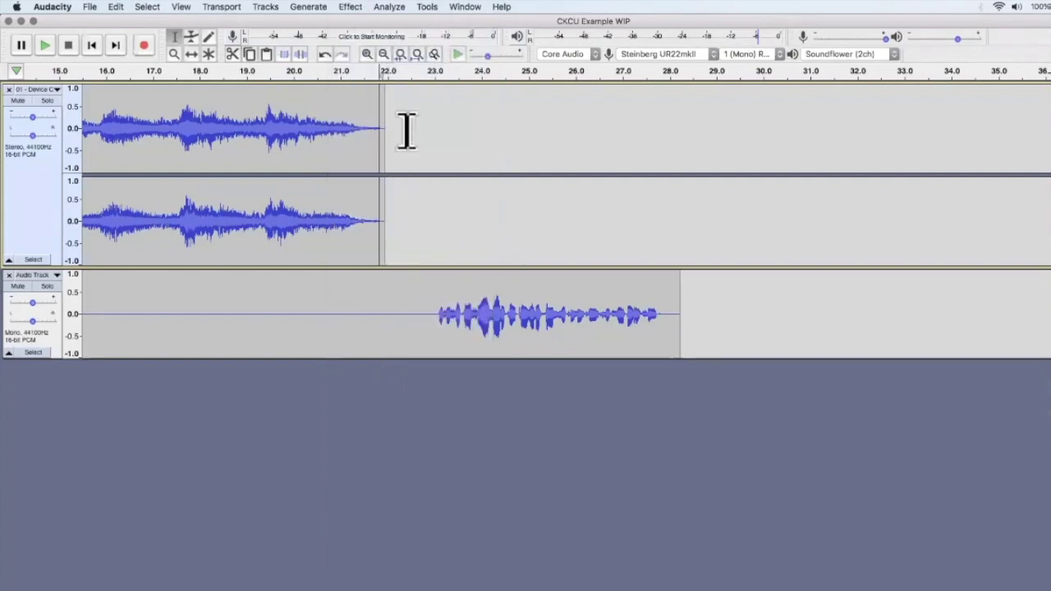
shift+click(337, 131)
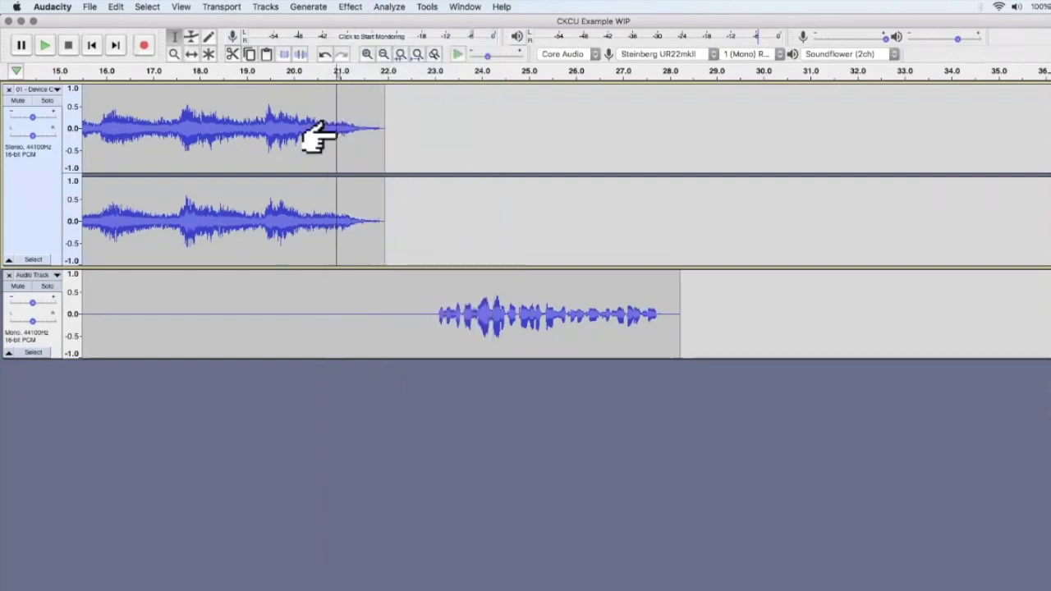
mouse_move(336, 132)
mouse_down()
mouse_move(354, 129)
mouse_move(331, 129)
mouse_move(343, 129)
mouse_up()
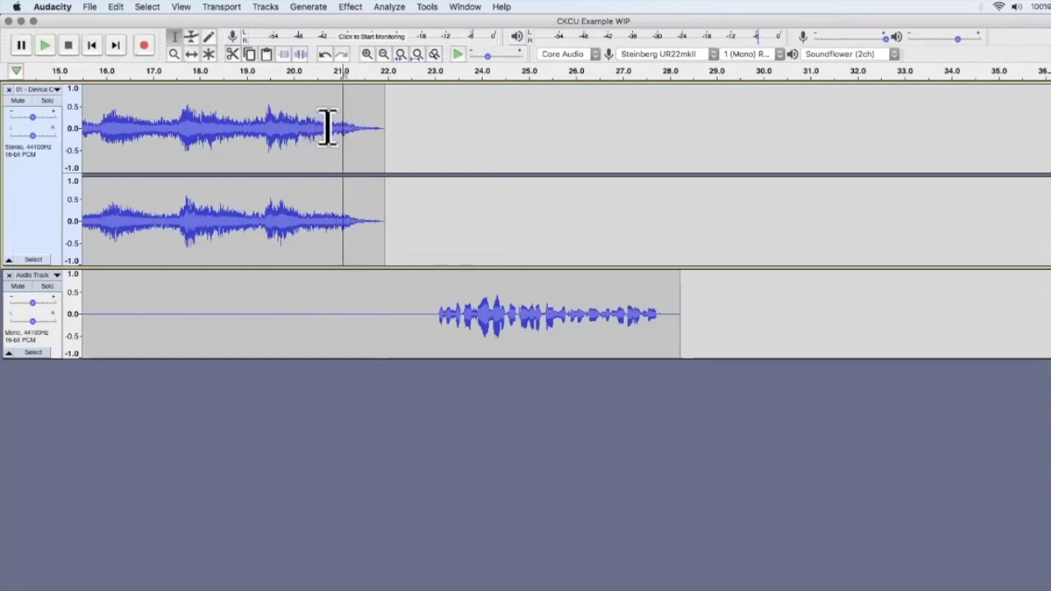
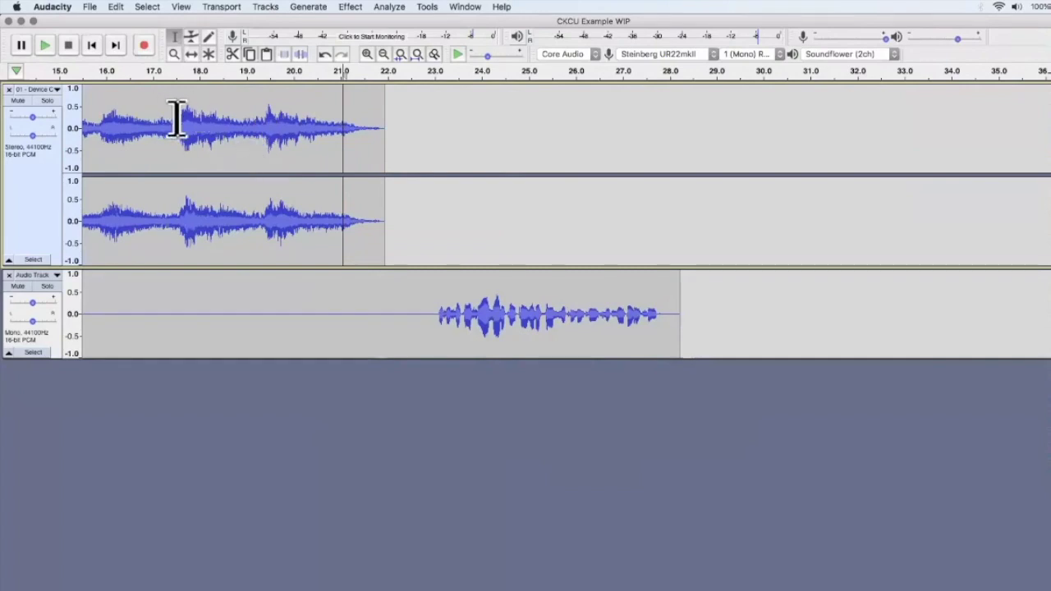
scroll(176, 118, left, 5)
scroll(558, 237, right, 3)
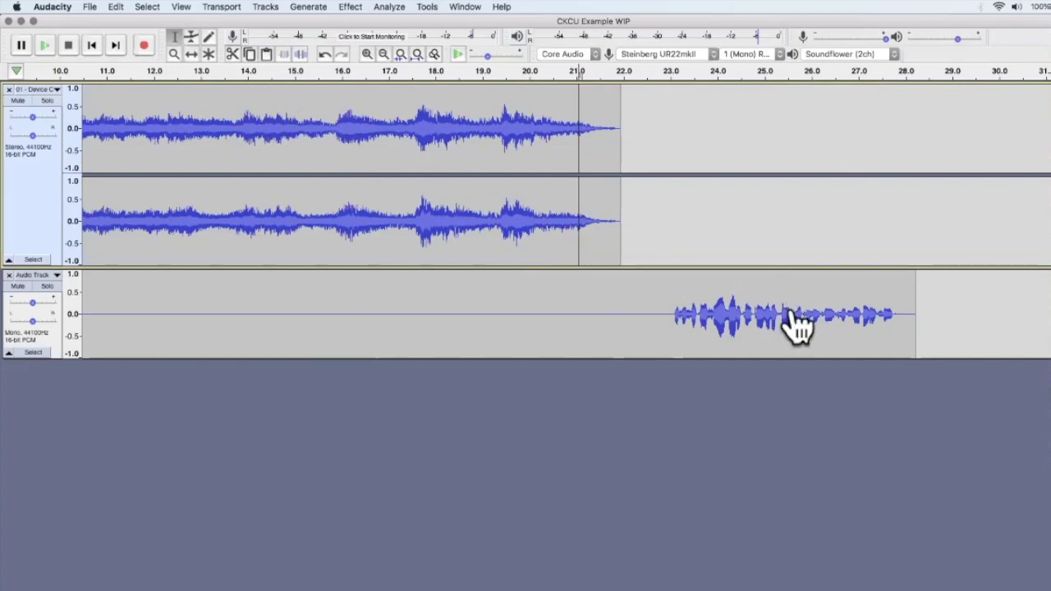
- Switch to Finder and import the Champions of Love MP3 from the CKCU Example Show folder into the project as a new stereo track
key(super+Tab)
drag(921, 441, 615, 370)
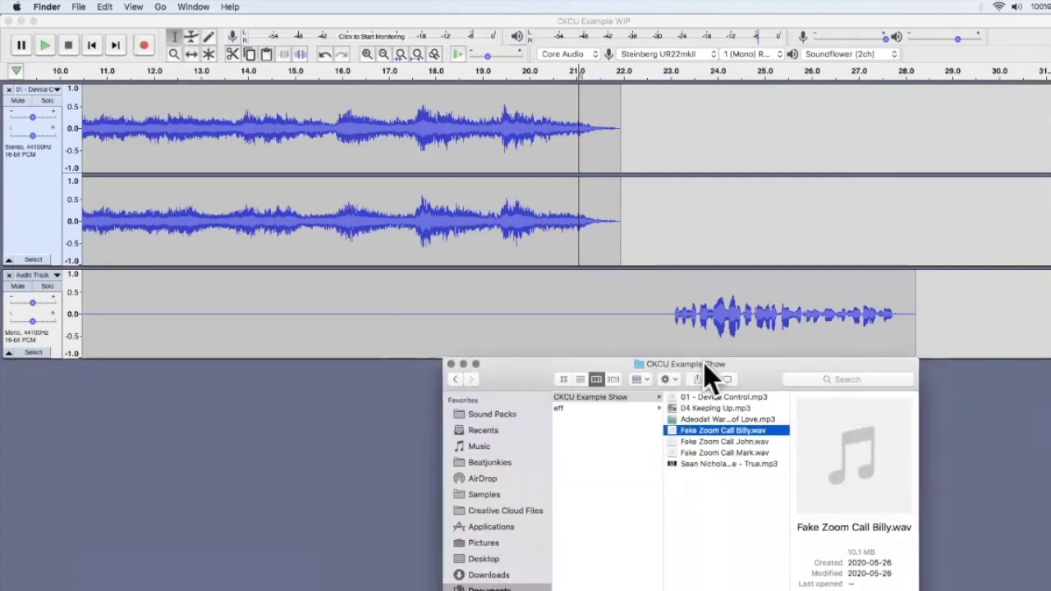
click(706, 419)
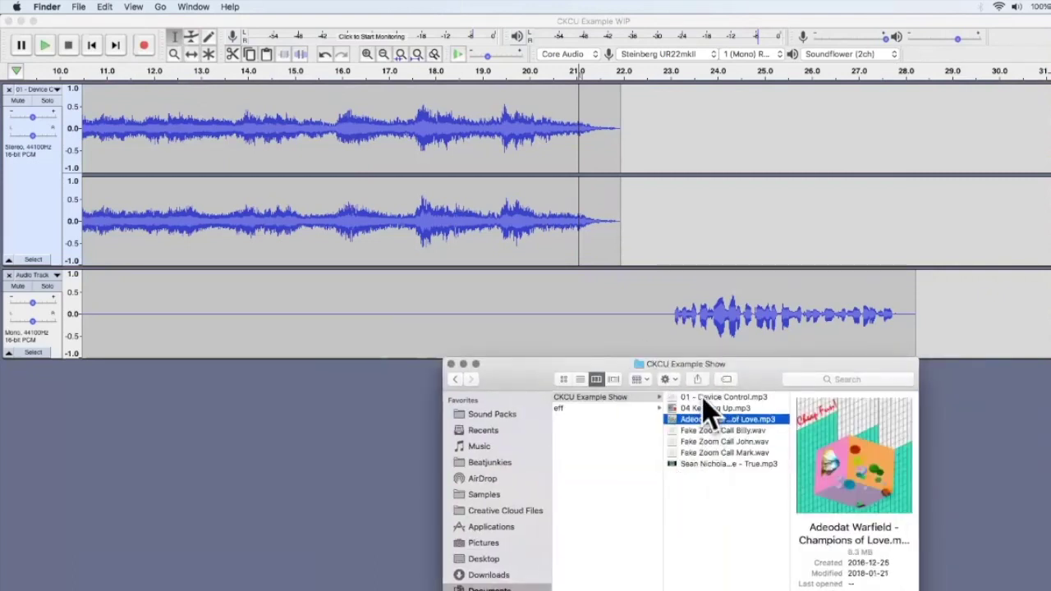
drag(763, 377, 434, 340)
drag(387, 381, 763, 436)
drag(484, 336, 745, 582)
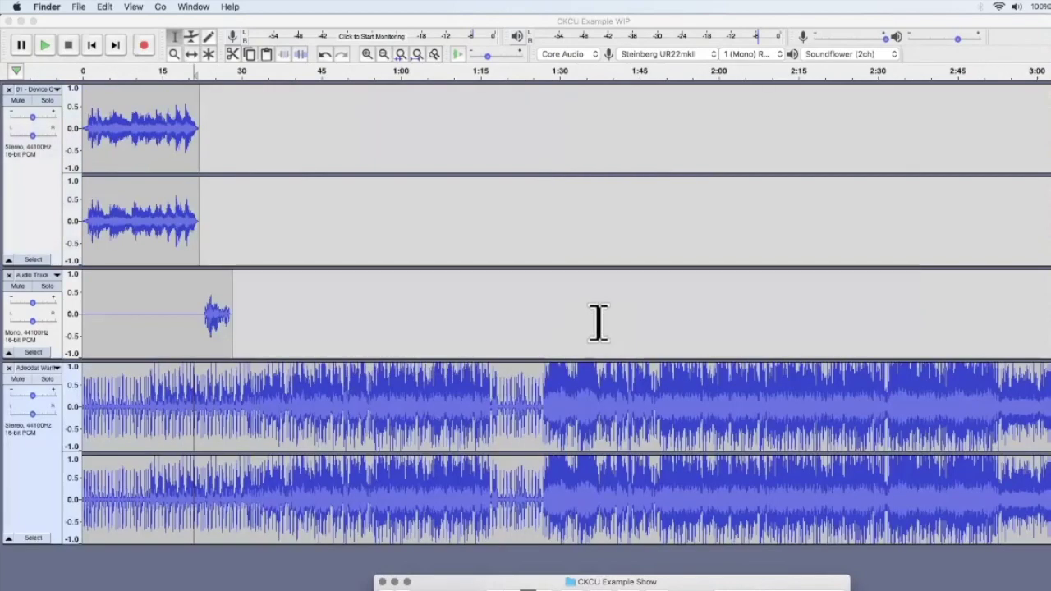
click(246, 418)
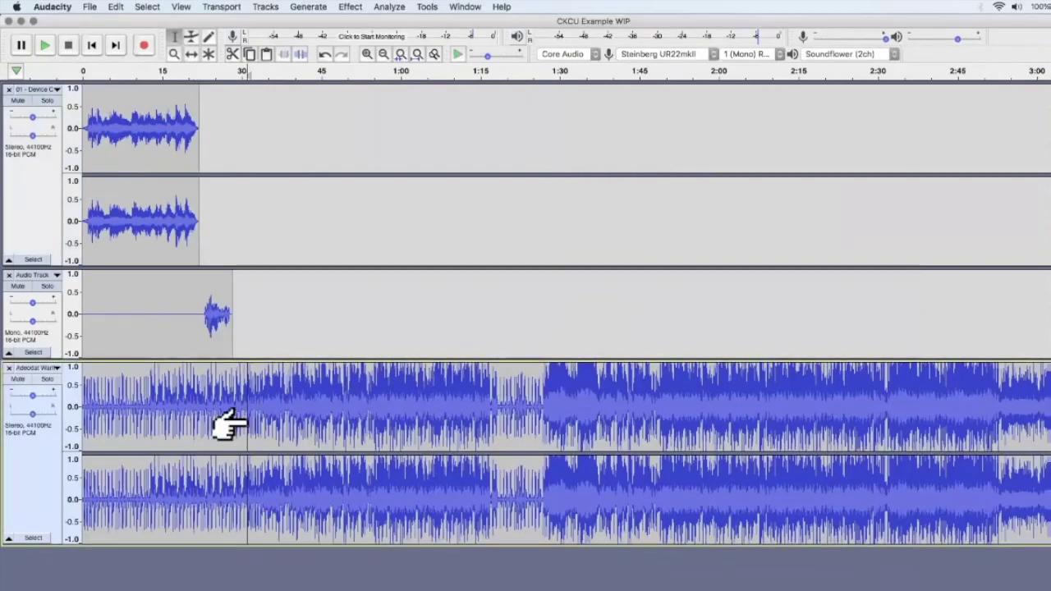
click(156, 419)
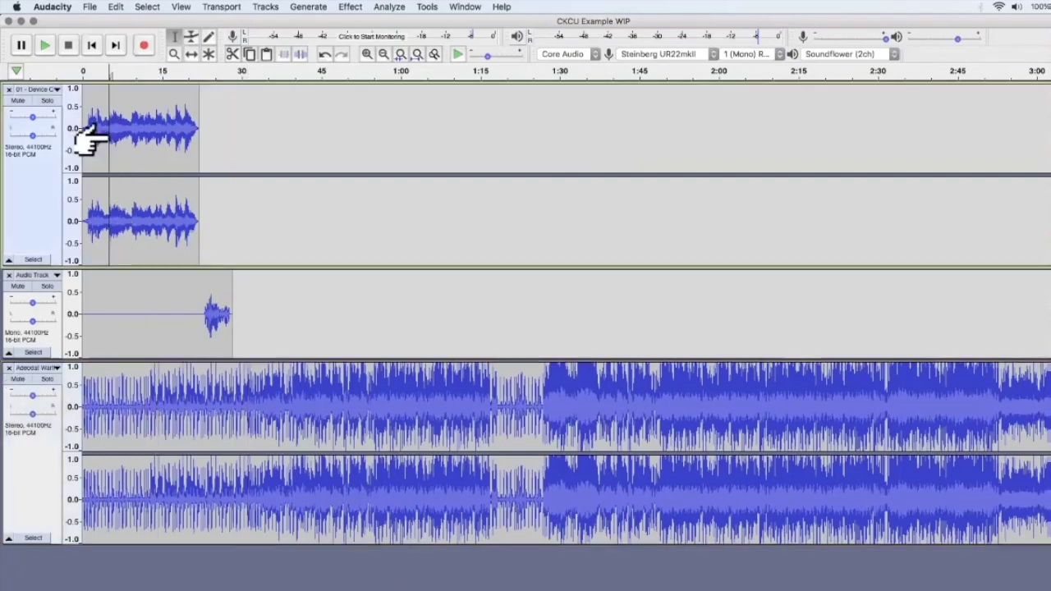
click(110, 135)
click(142, 404)
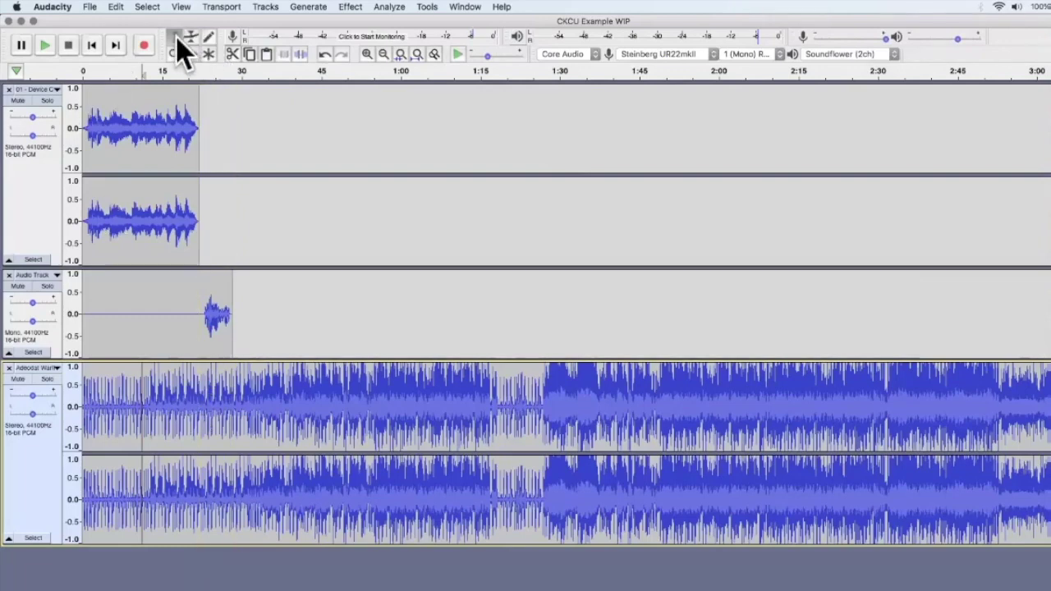
- Shift the whole Champions of Love clip so it starts at the end of the voice recording, about 28.2 seconds
click(353, 415)
double_click(353, 415)
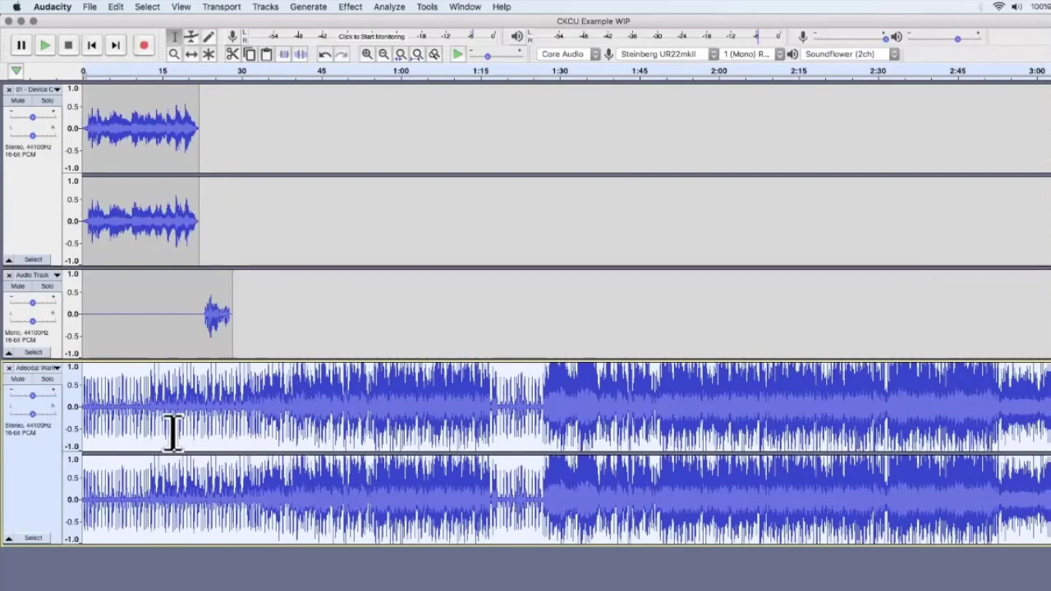
click(193, 54)
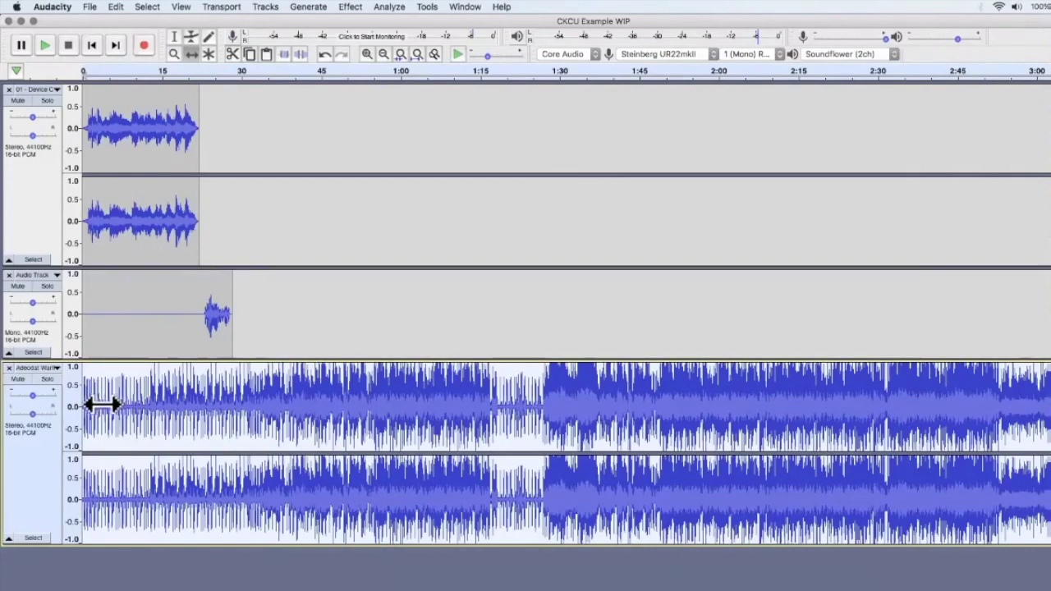
drag(100, 404, 414, 446)
drag(471, 415, 304, 424)
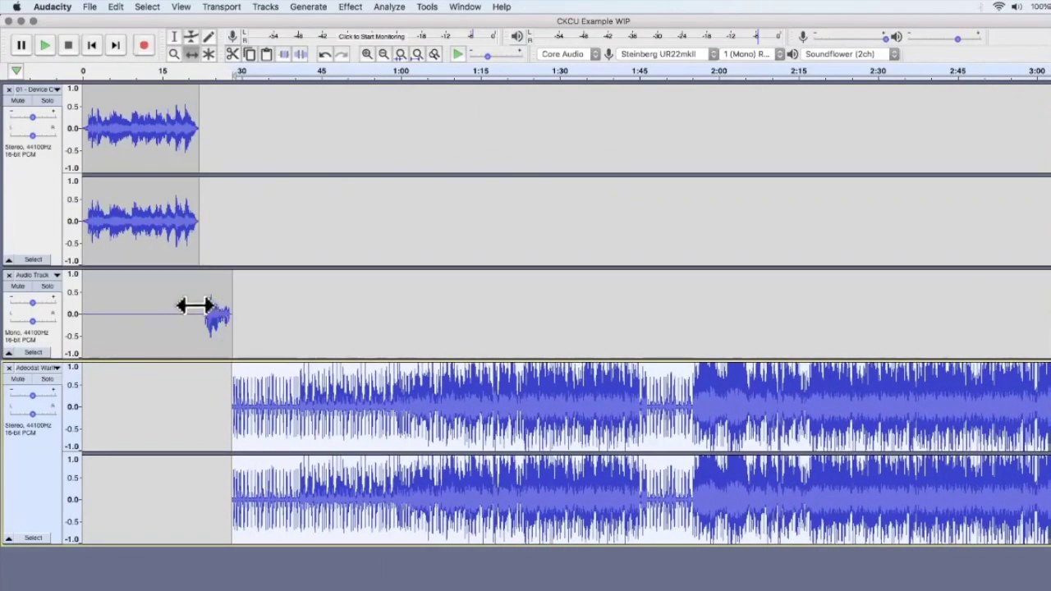
drag(282, 405, 260, 400)
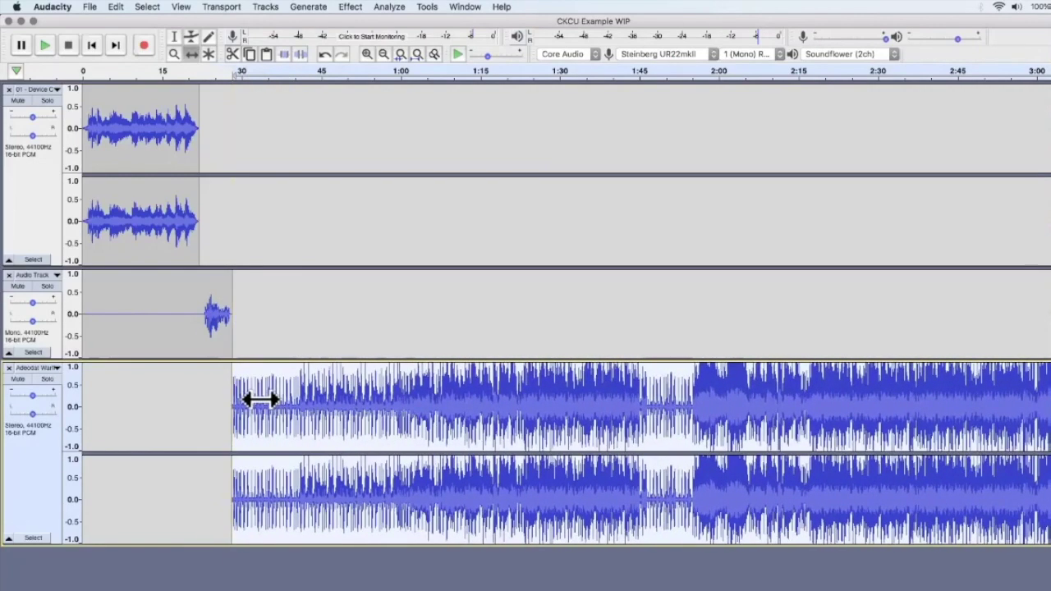
- Shift the song clip earlier to about 27 seconds so it overlaps the end of the voice, and examine the overlap up close
drag(261, 400, 246, 399)
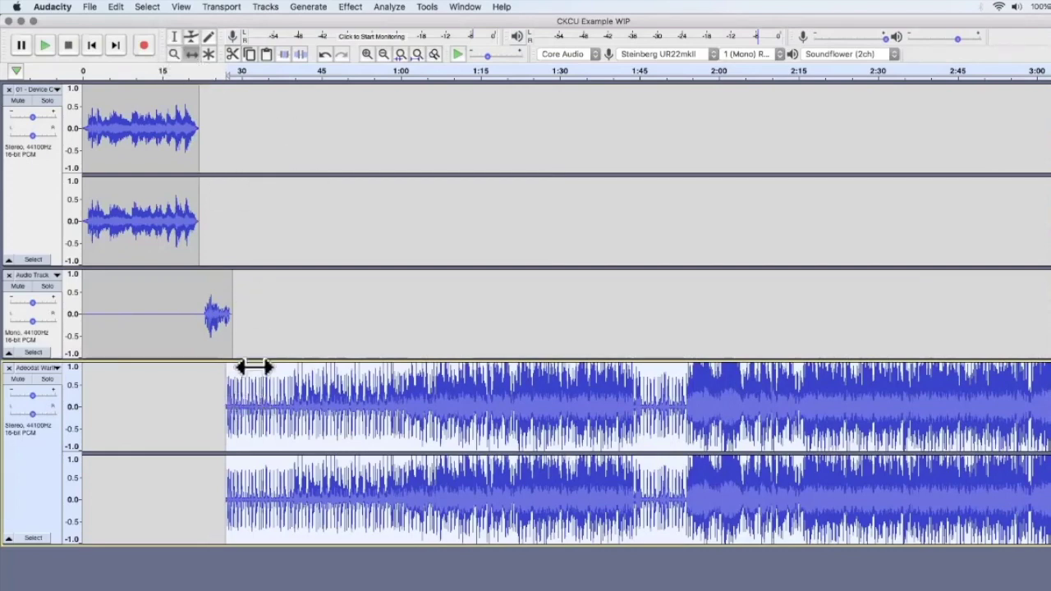
click(175, 54)
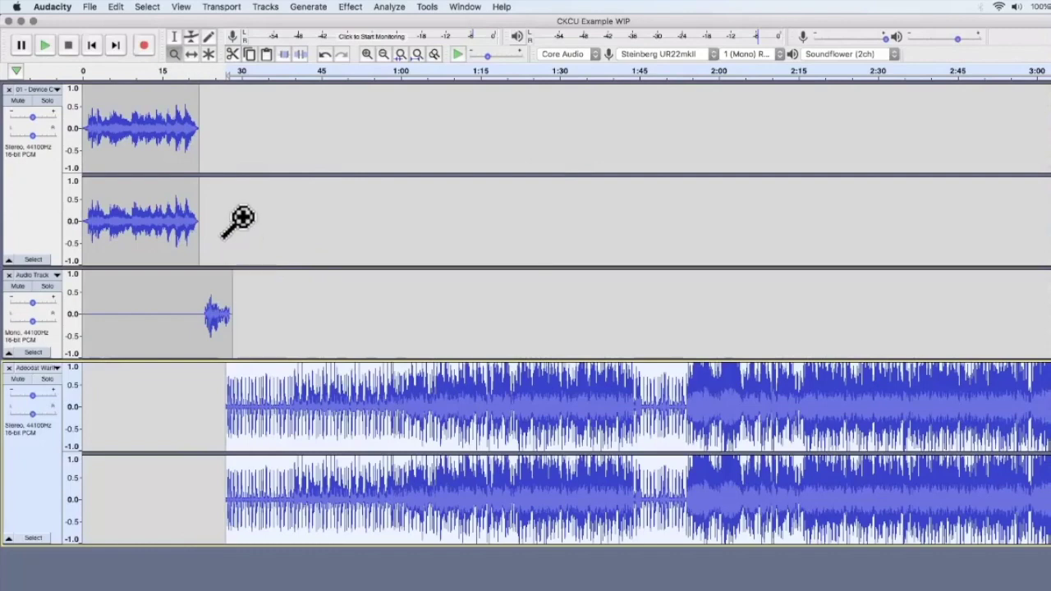
click(228, 413)
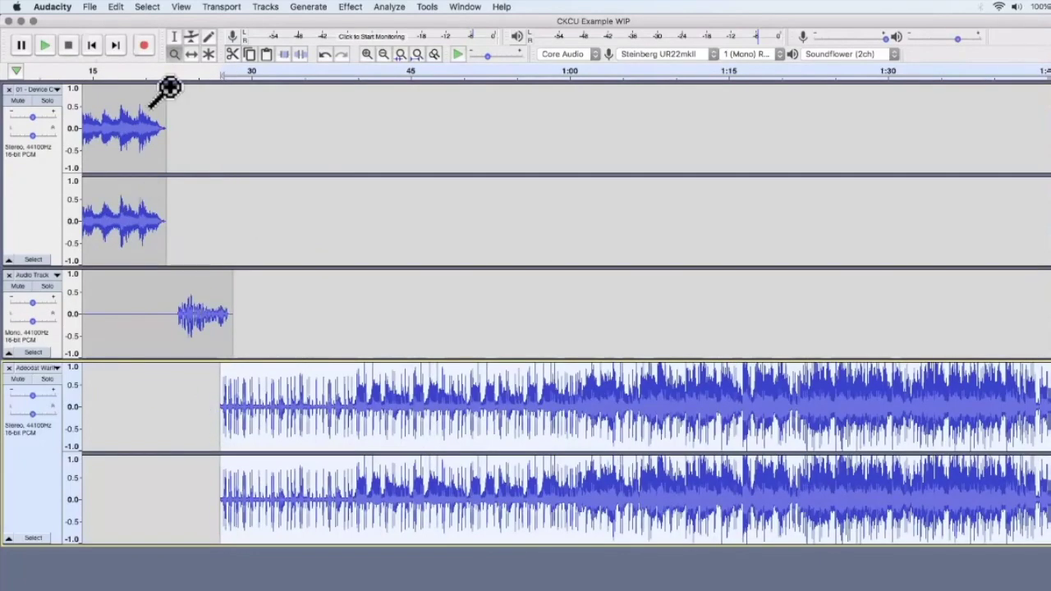
click(180, 142)
click(258, 399)
click(230, 406)
click(246, 403)
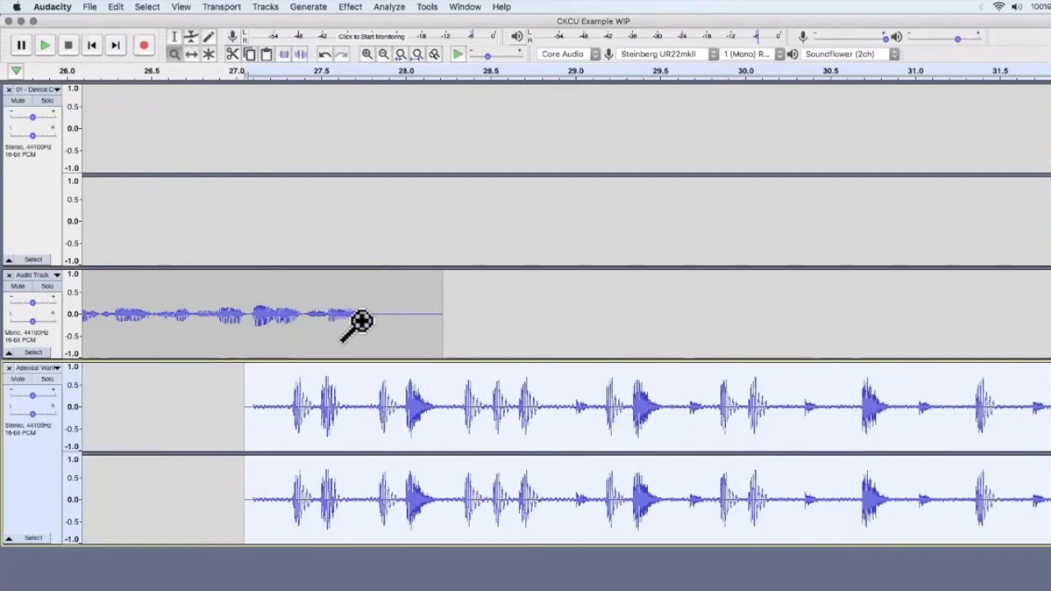
- Shift the song clip back so it starts at the end of the voice recording, about 28.2 seconds
key(shift)
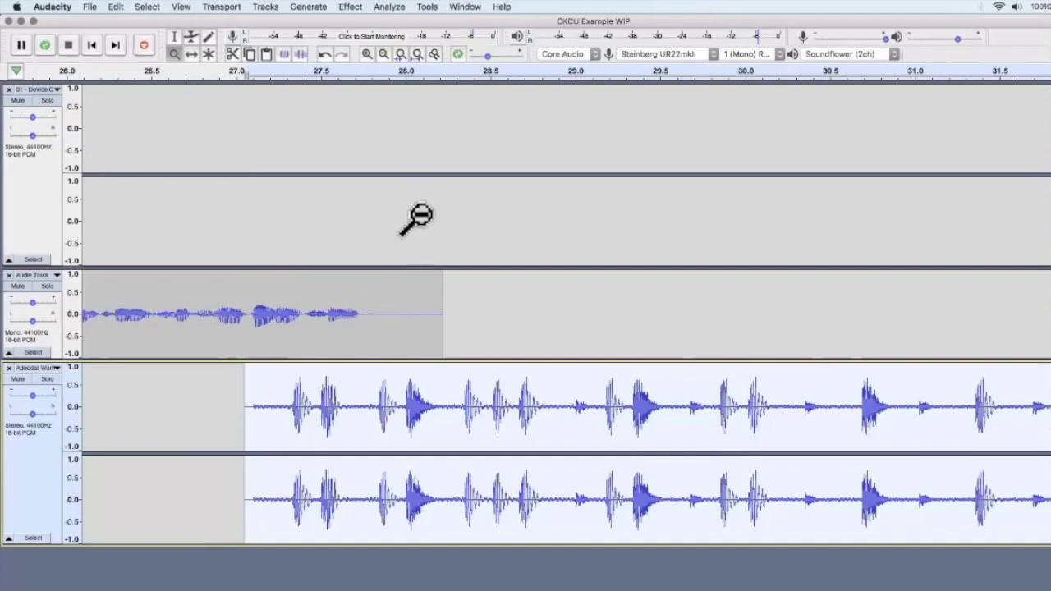
key(shift)
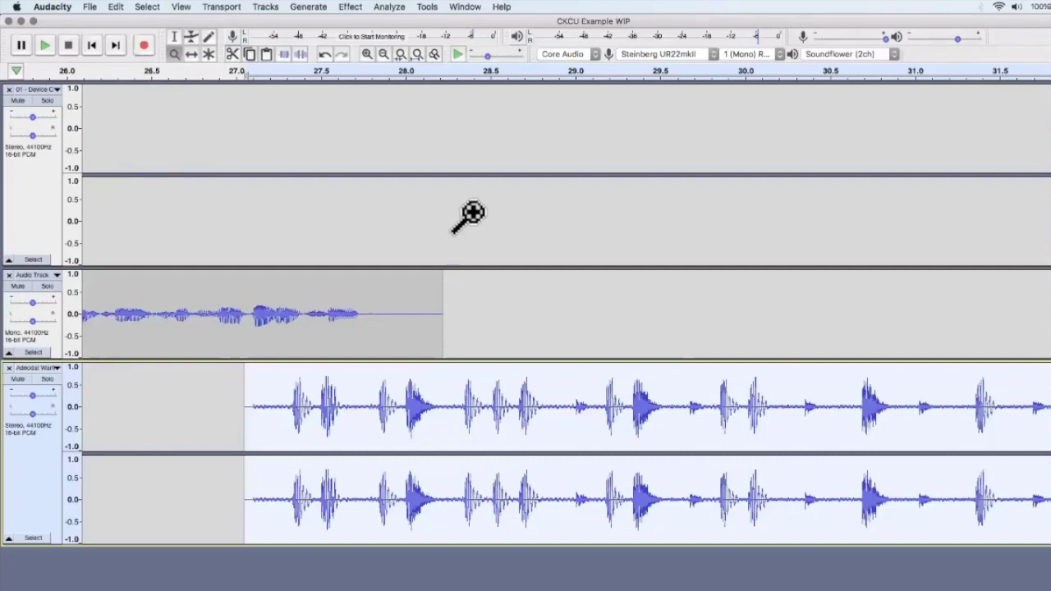
key(shift)
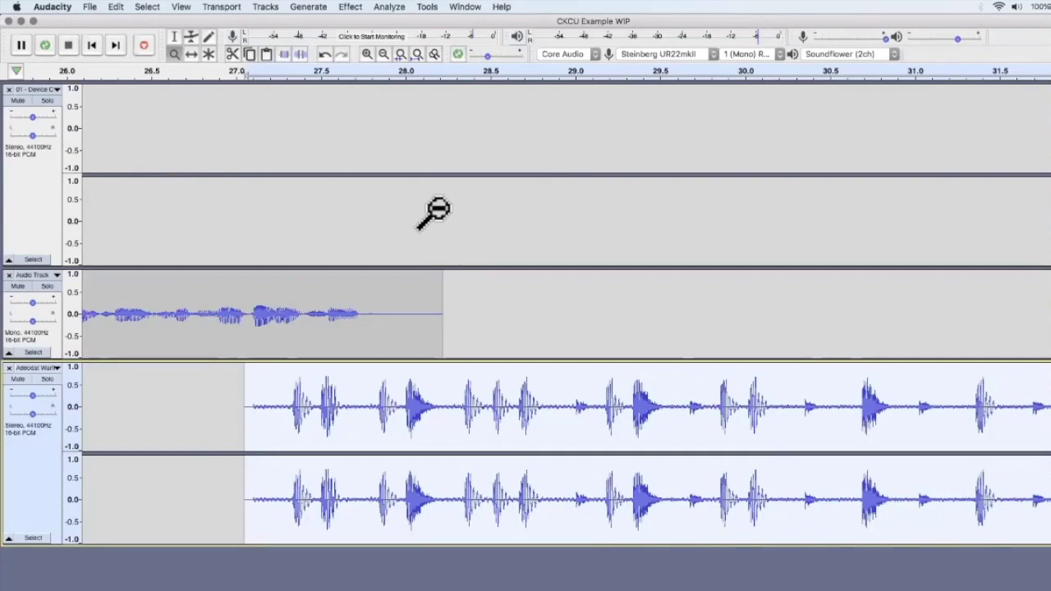
shift+click(435, 212)
shift+click(407, 212)
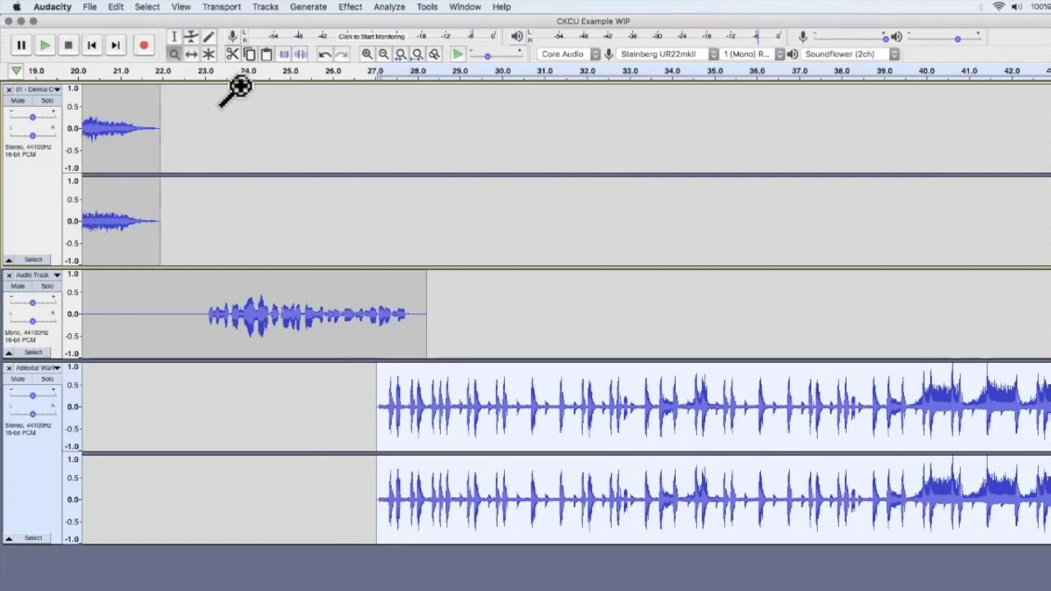
click(190, 54)
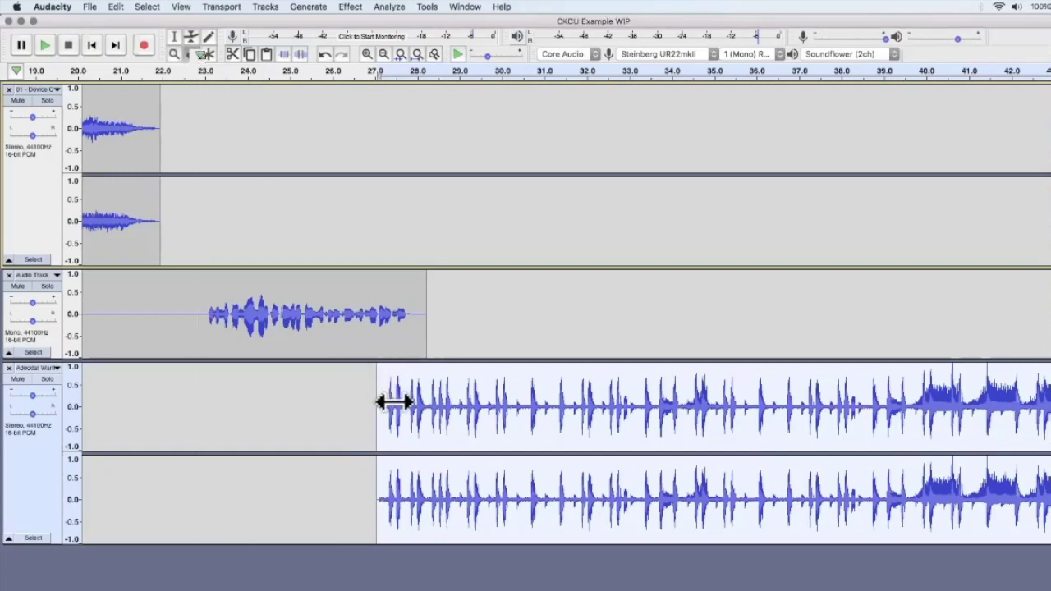
drag(416, 405, 452, 412)
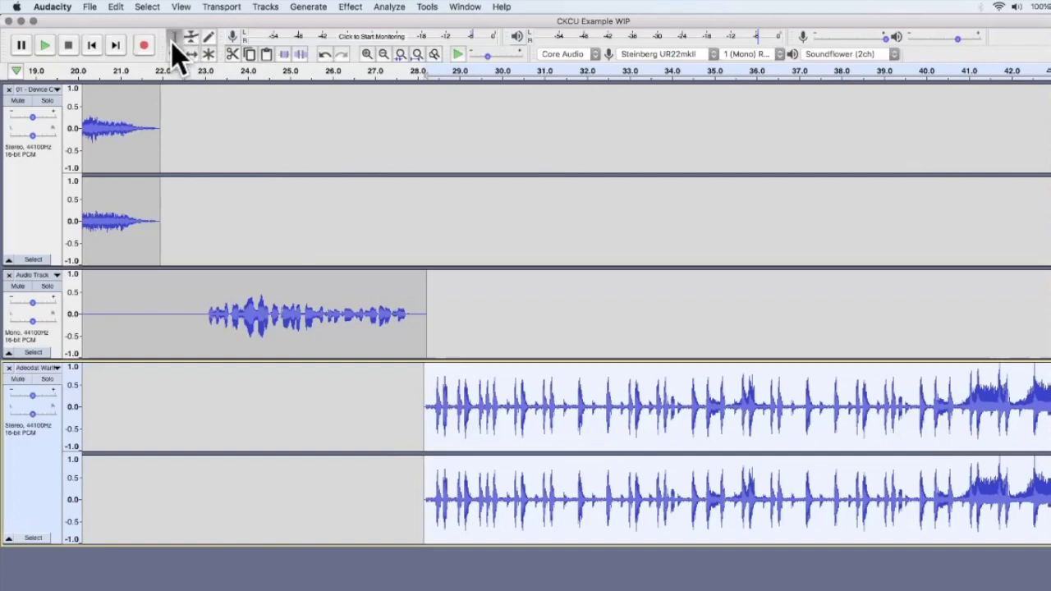
- Apply a Fade In to the first three seconds or so of the song, from about 28.2 to 31.2 seconds
click(393, 395)
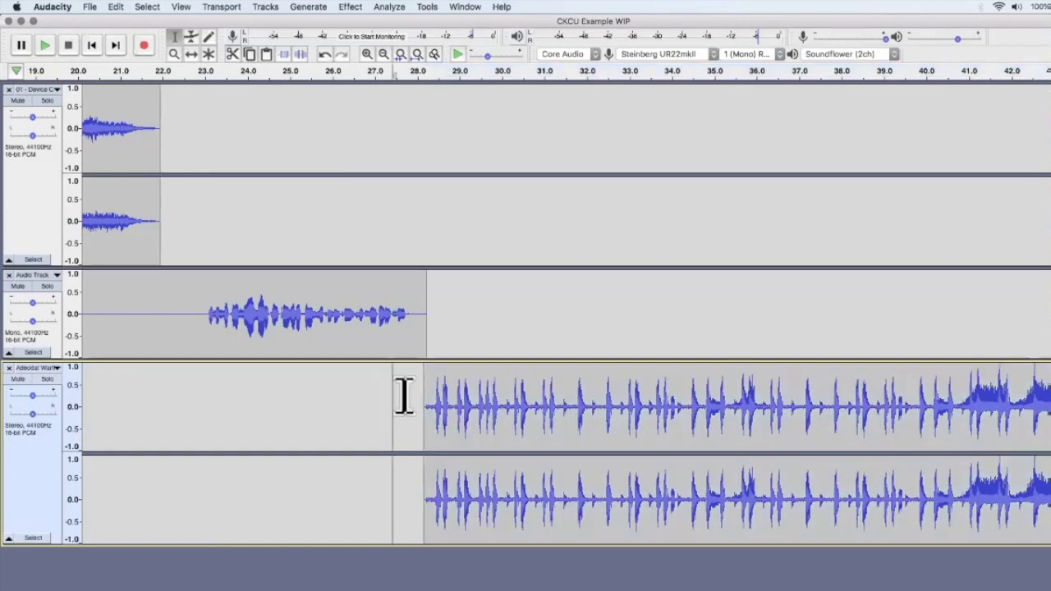
drag(423, 399, 552, 408)
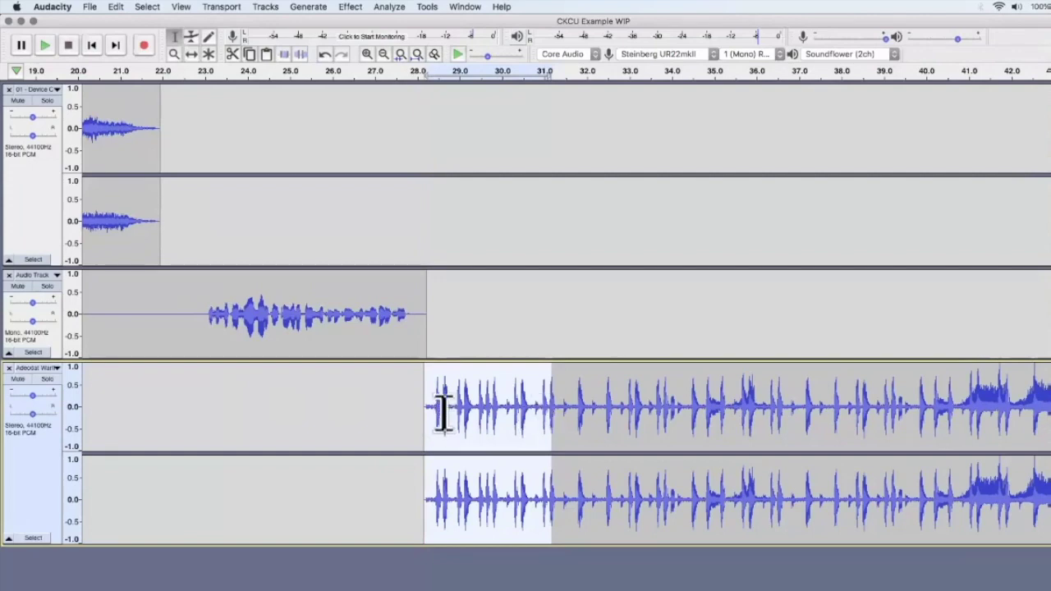
click(351, 8)
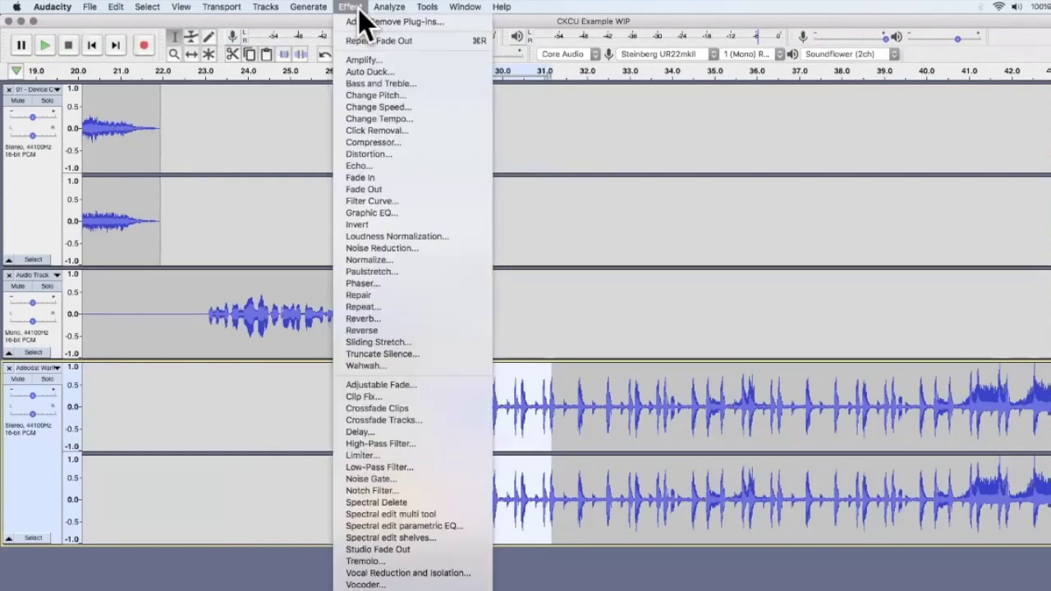
click(374, 178)
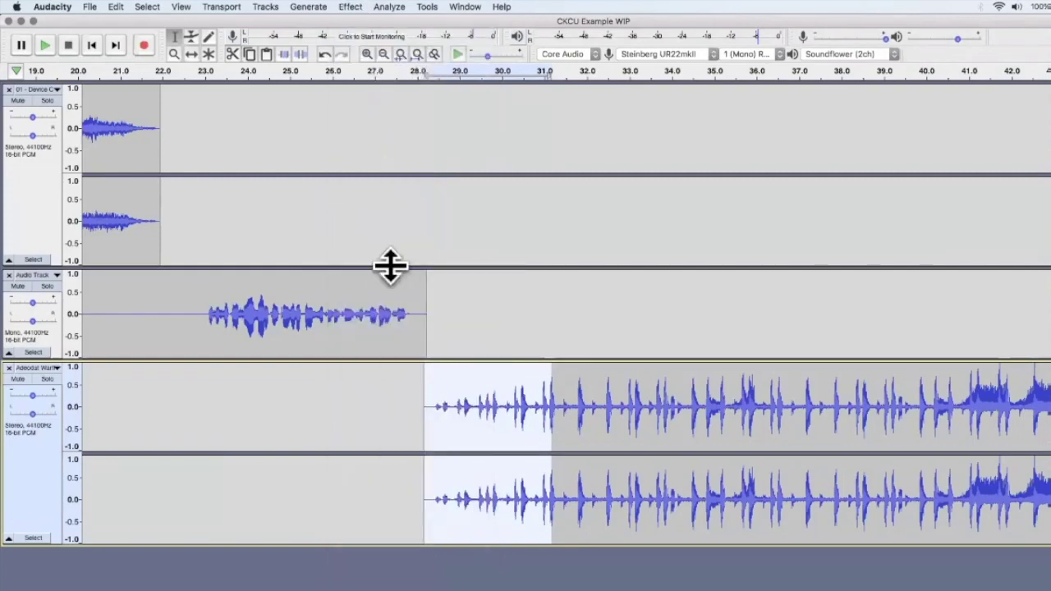
- Undo the song's short fade and apply a longer Fade In to its first eight seconds, from about 28.2 to 36.3 seconds
click(439, 410)
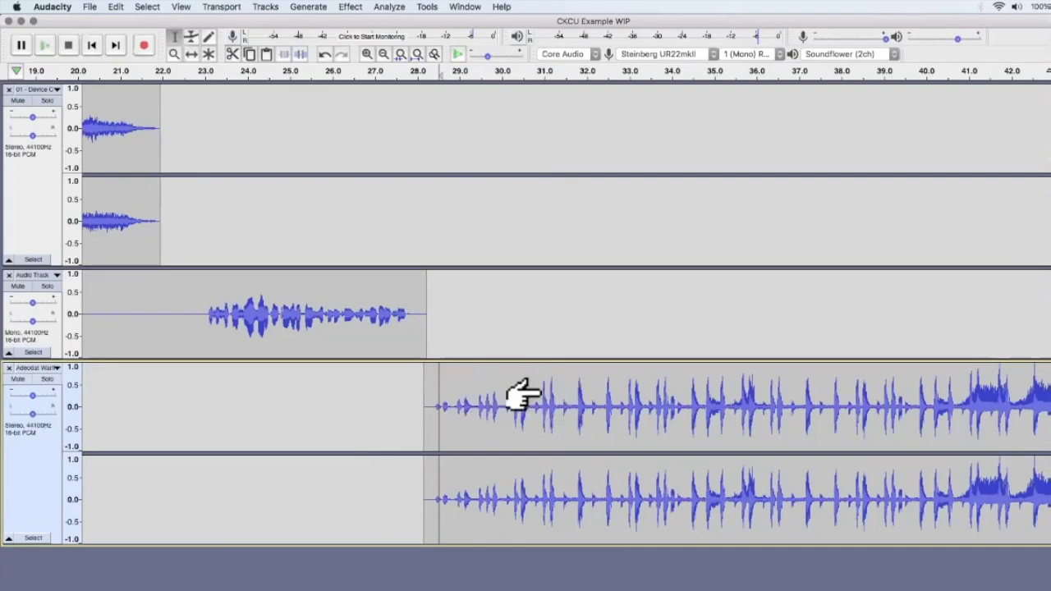
drag(515, 394, 769, 378)
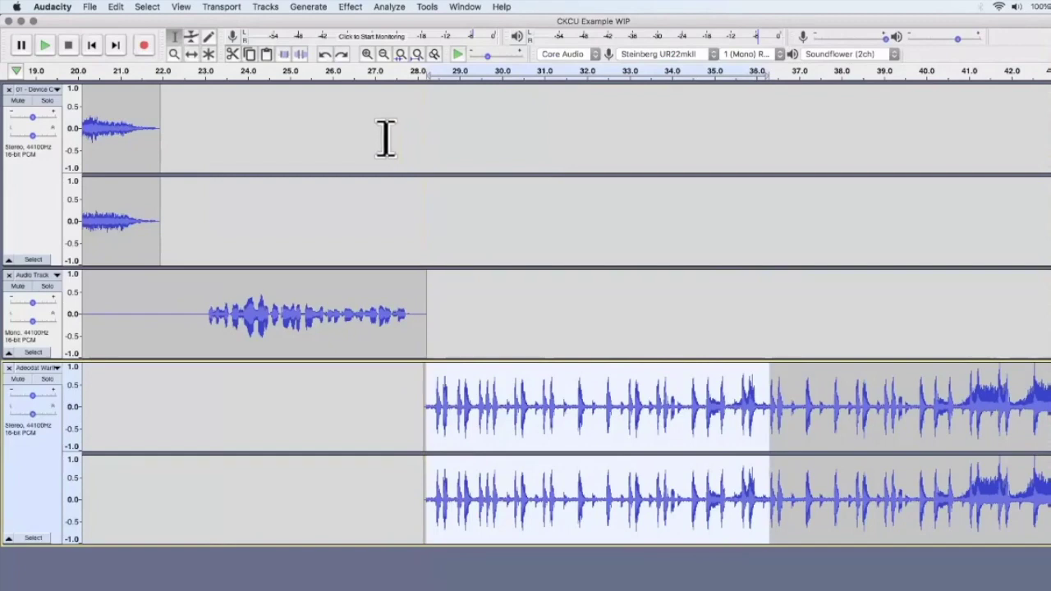
click(359, 10)
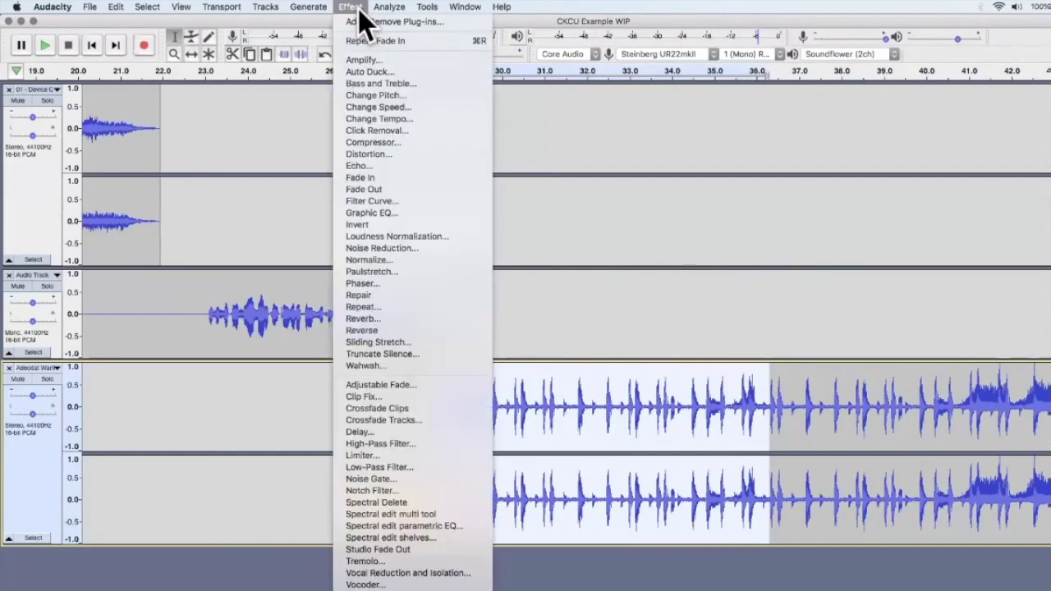
click(374, 173)
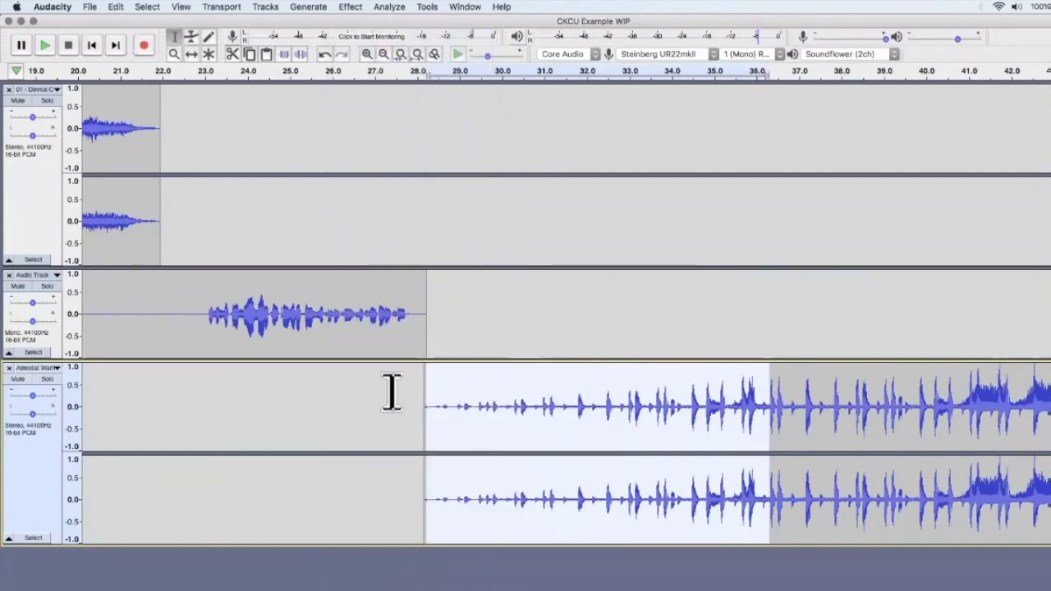
click(392, 391)
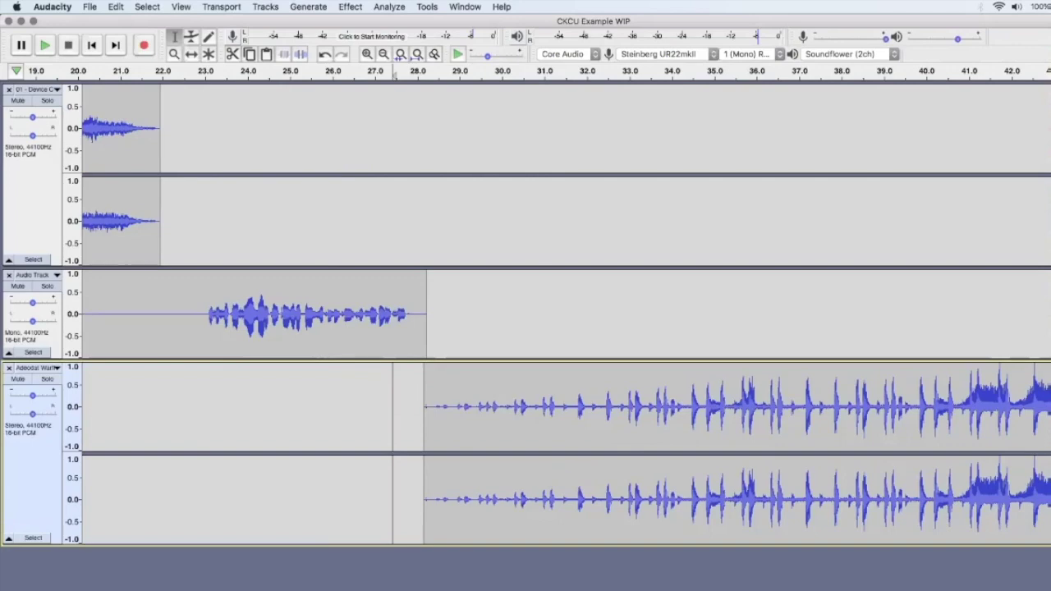
- Play the show from the beginning and review the transitions from the opening track through the voice segment into the faded-in song
click(235, 369)
key(Home)
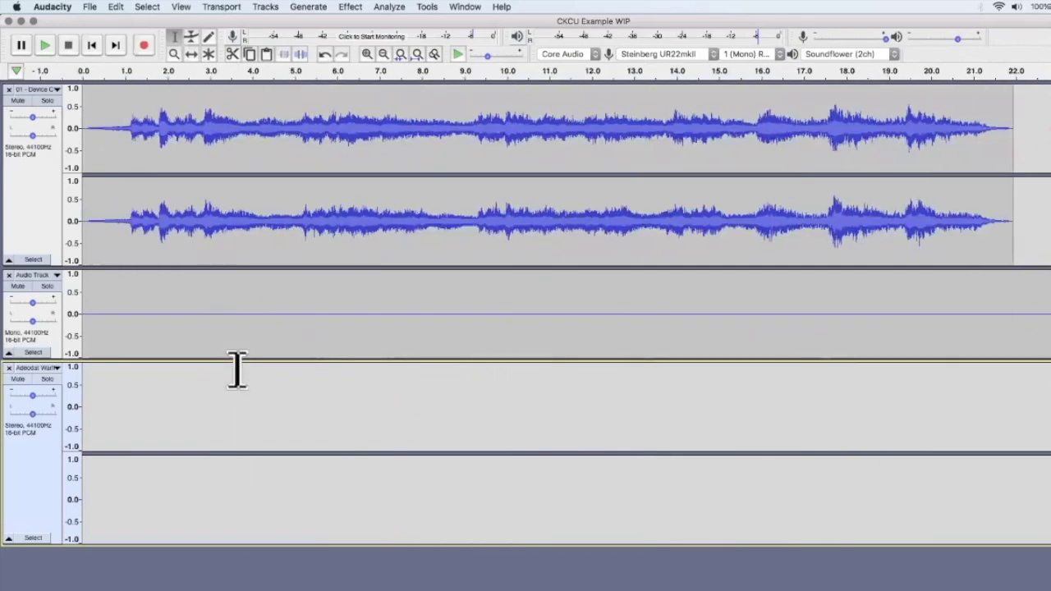
click(89, 136)
key(space)
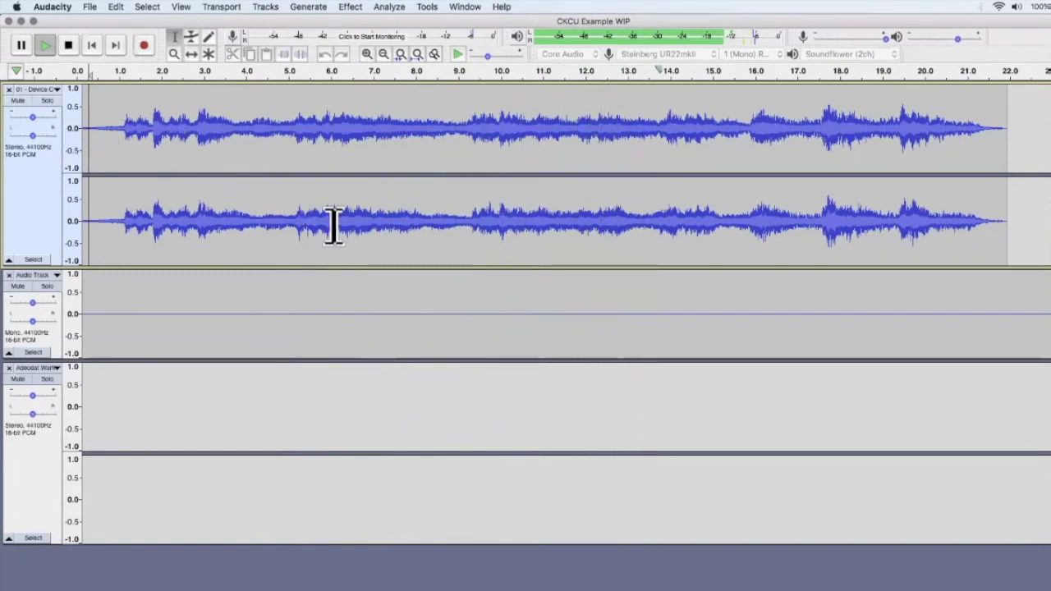
scroll(333, 223, right, 10)
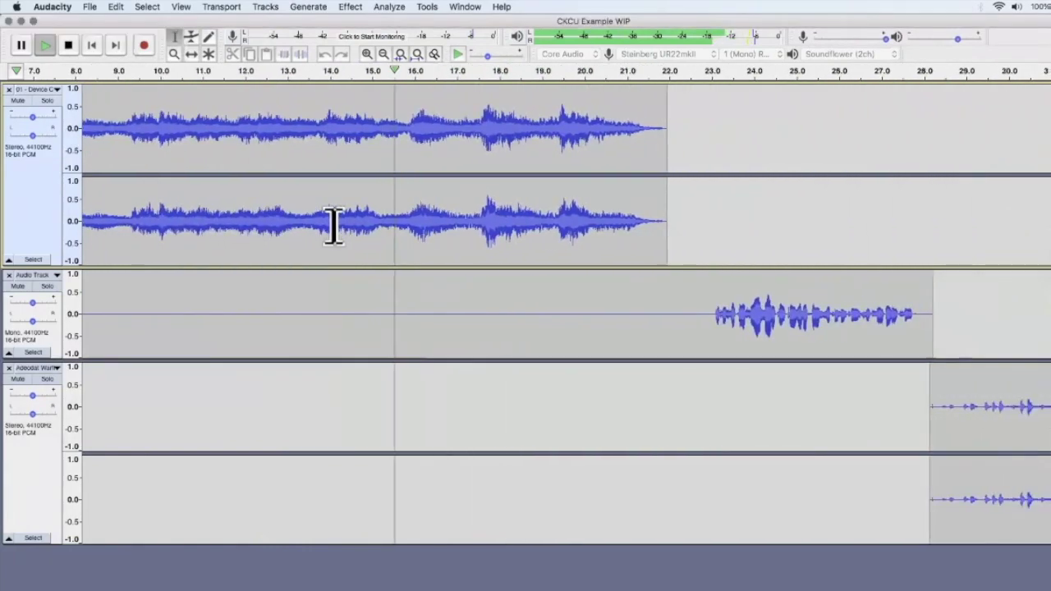
scroll(333, 223, right, 1)
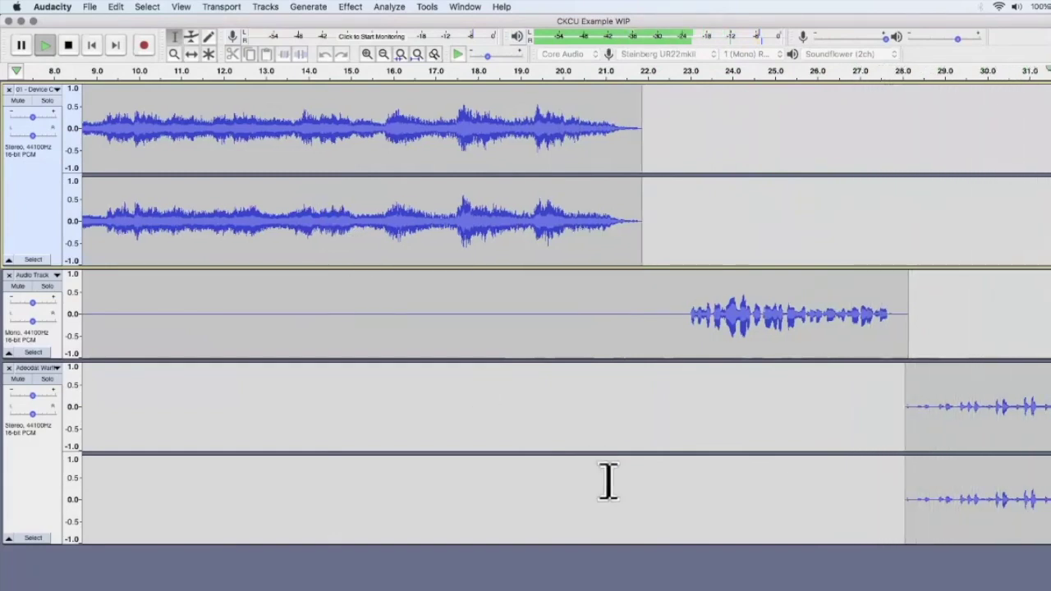
scroll(597, 468, right, 10)
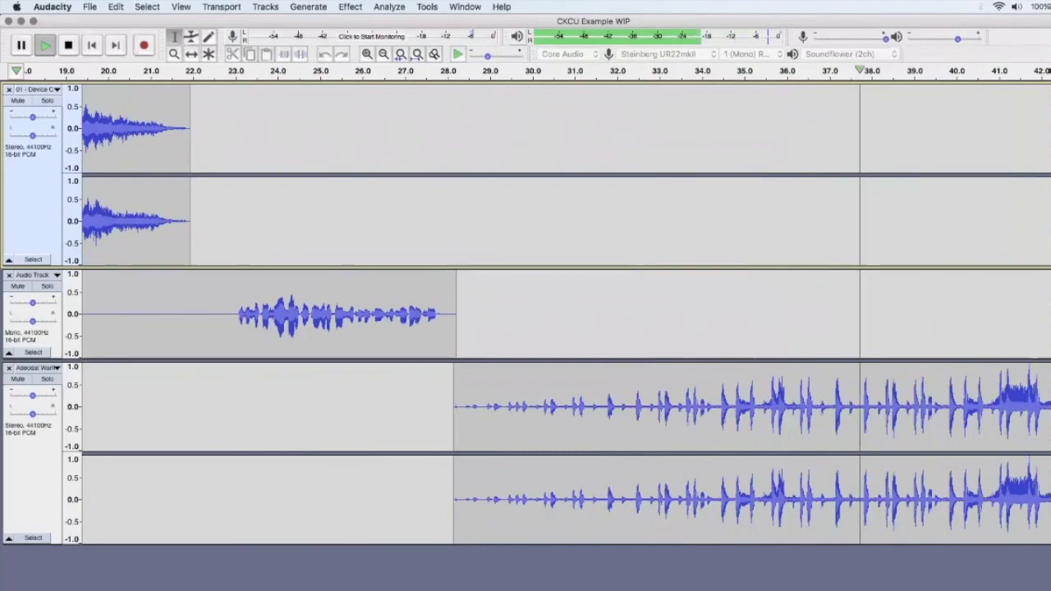
click(608, 293)
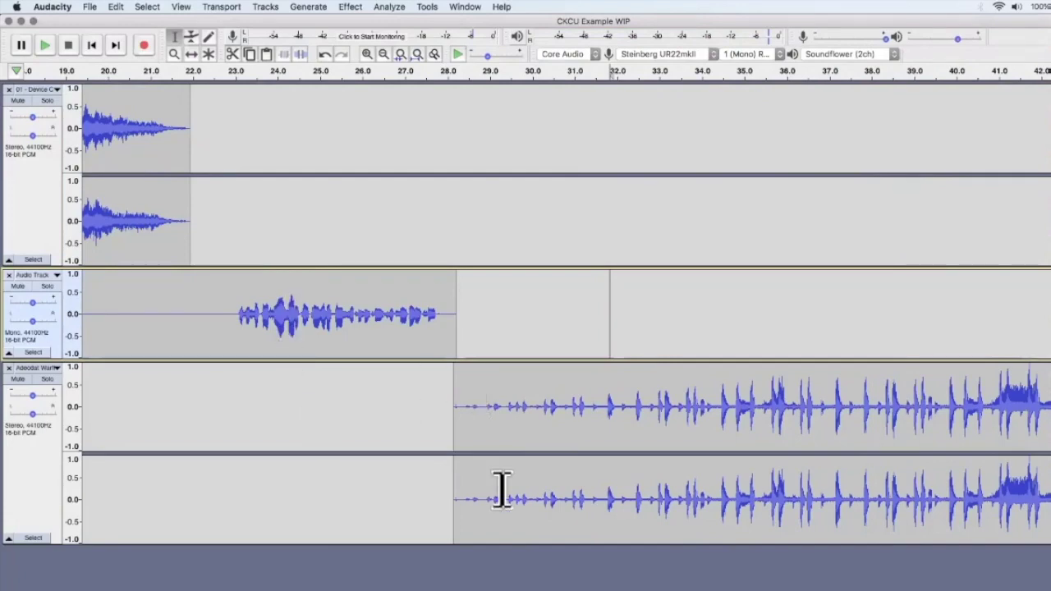
scroll(148, 148, left, 10)
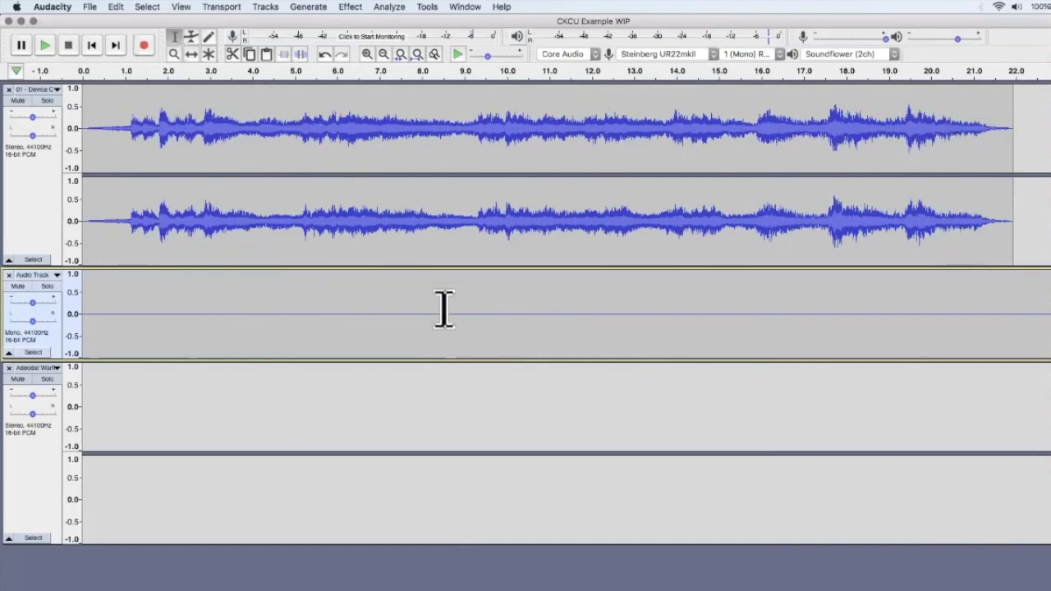
scroll(441, 307, right, 4)
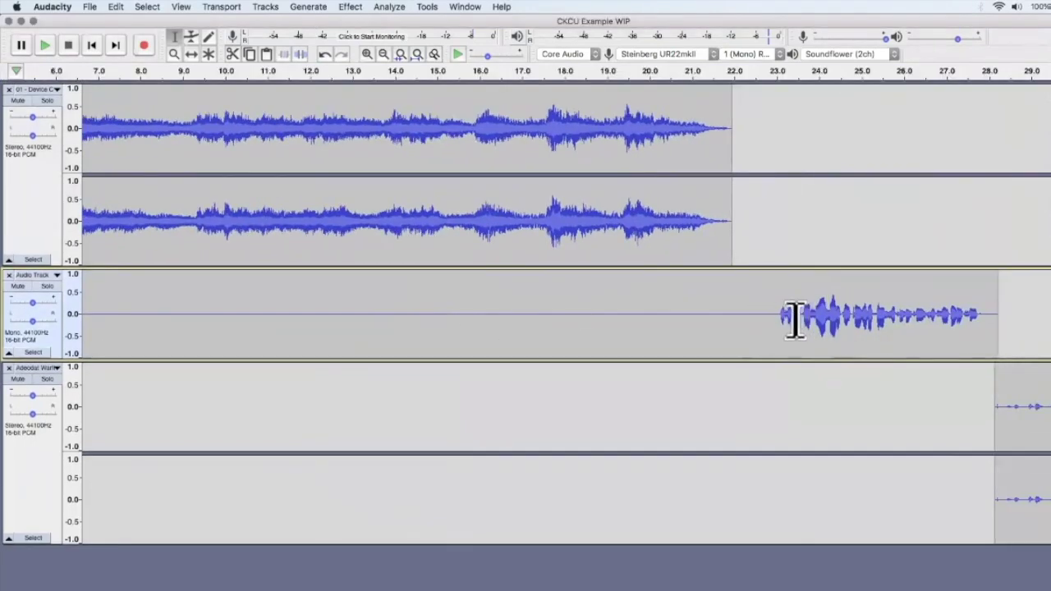
scroll(774, 323, right, 5)
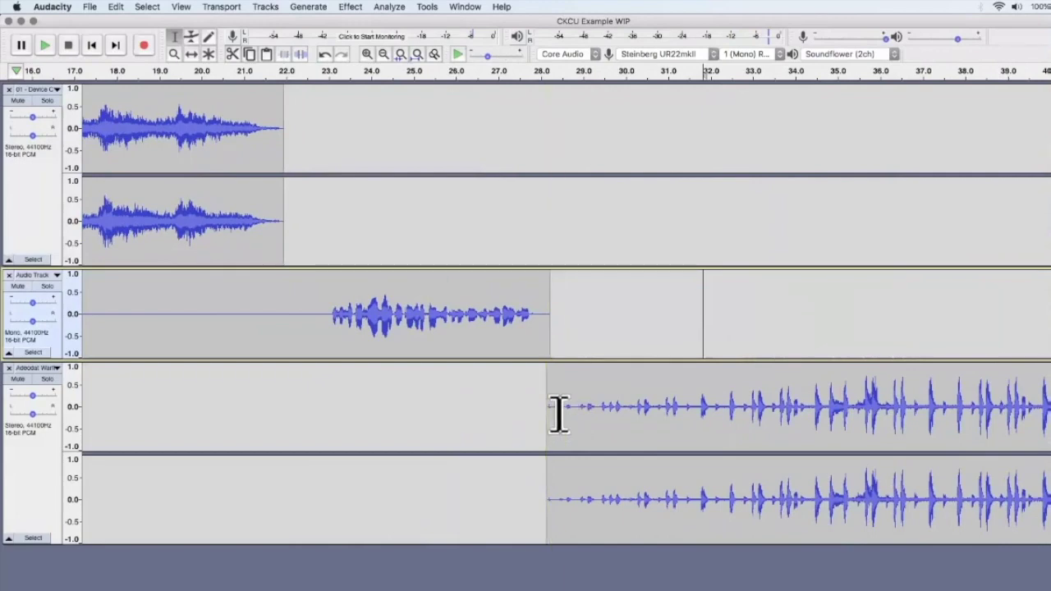
- Apply a Fade Out to the song's last ten seconds, from about 3:43 to its end near 3:53
scroll(558, 414, right, 5)
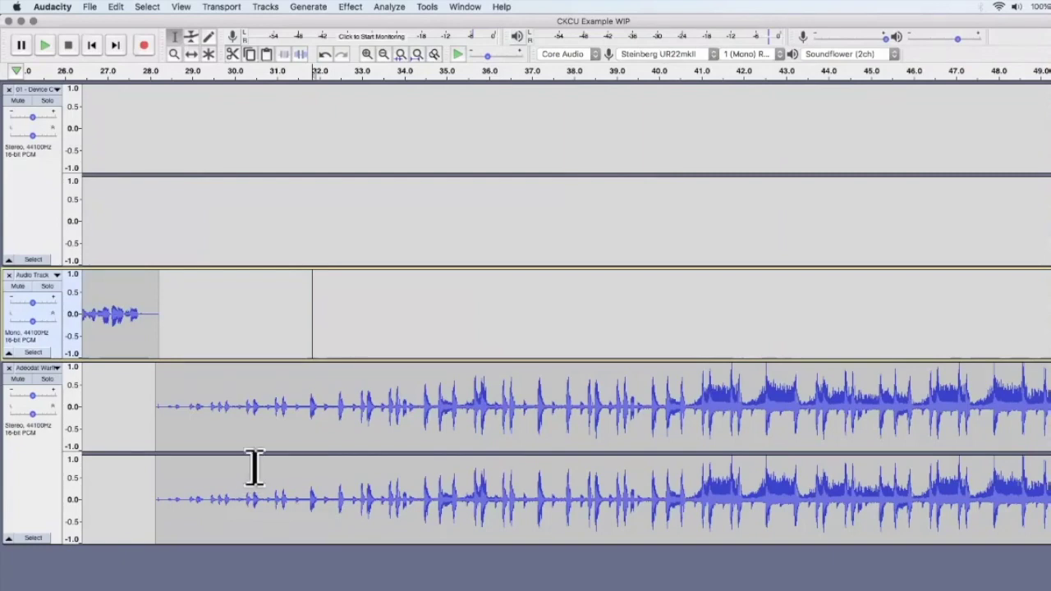
scroll(255, 468, right, 5)
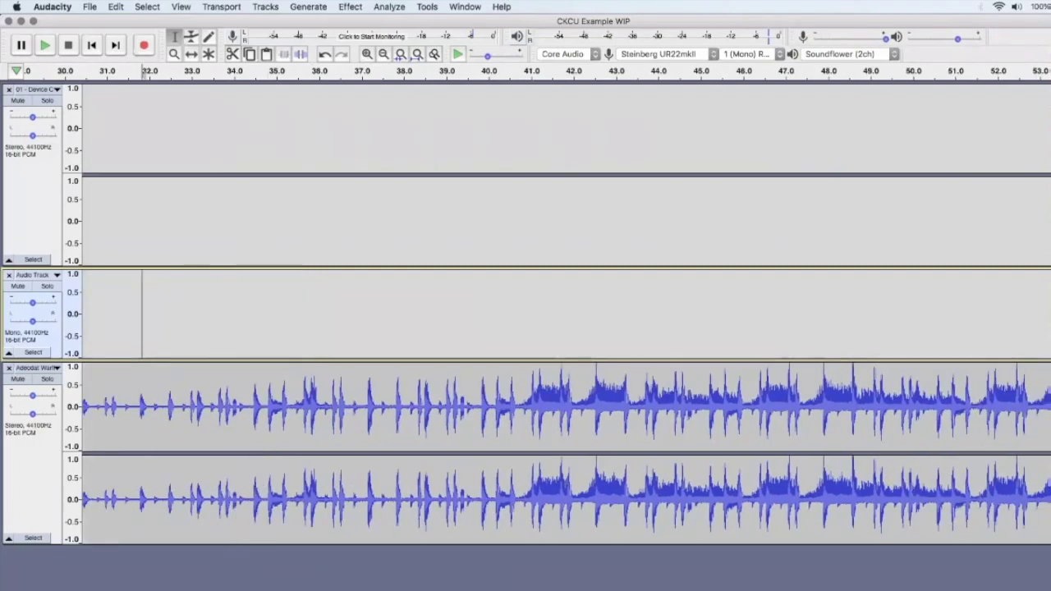
scroll(255, 468, right, 5)
scroll(567, 451, right, 20)
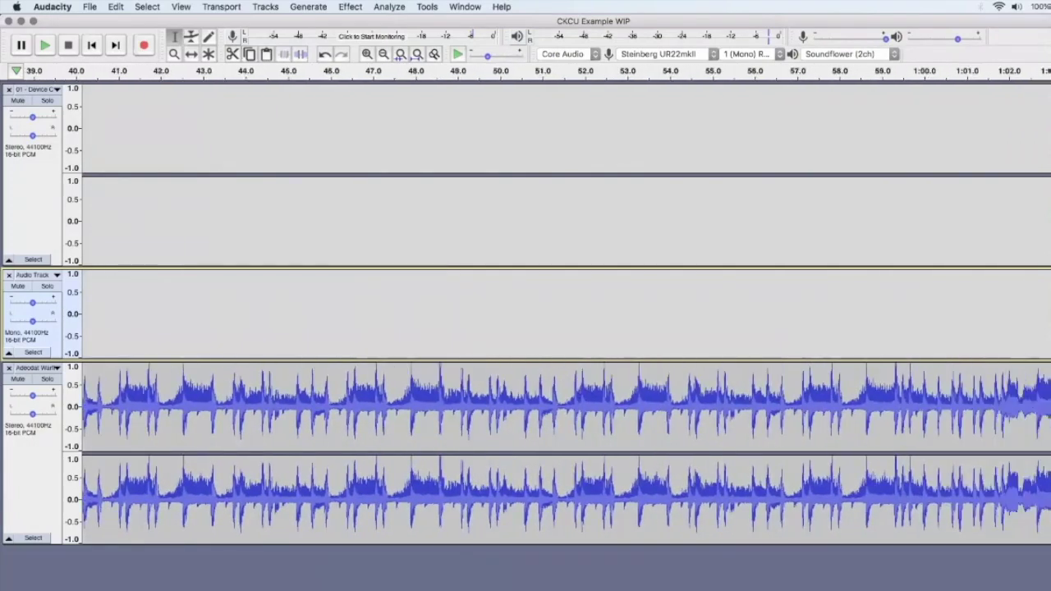
scroll(566, 451, right, 20)
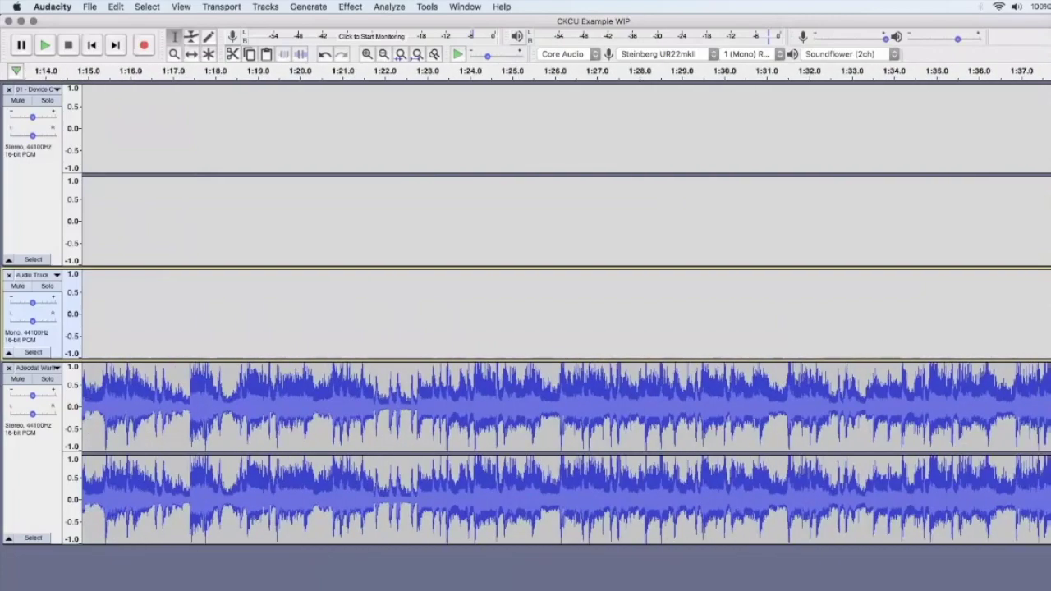
scroll(567, 452, right, 20)
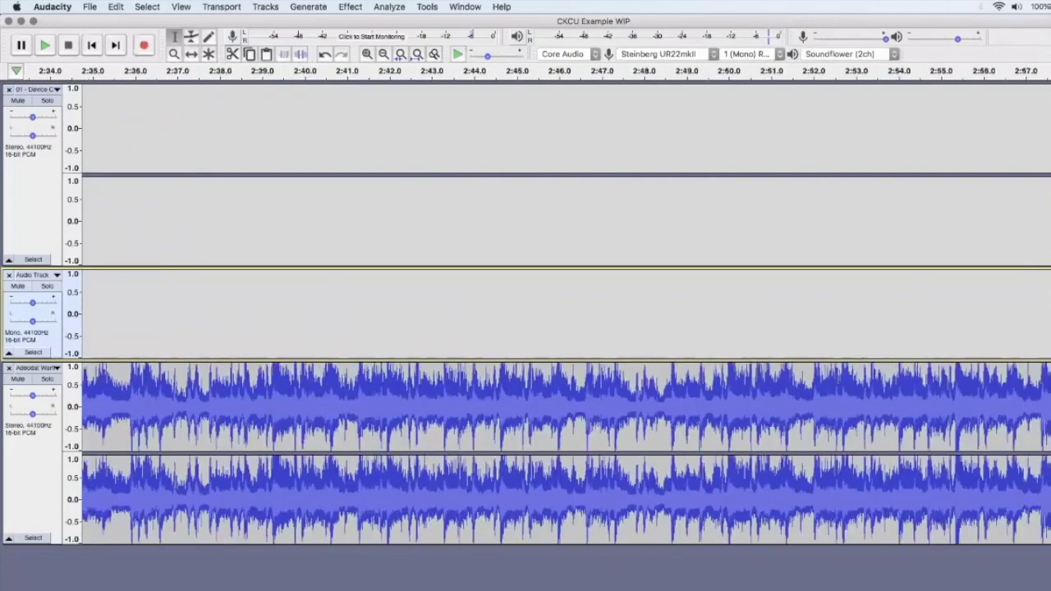
scroll(788, 497, right, 5)
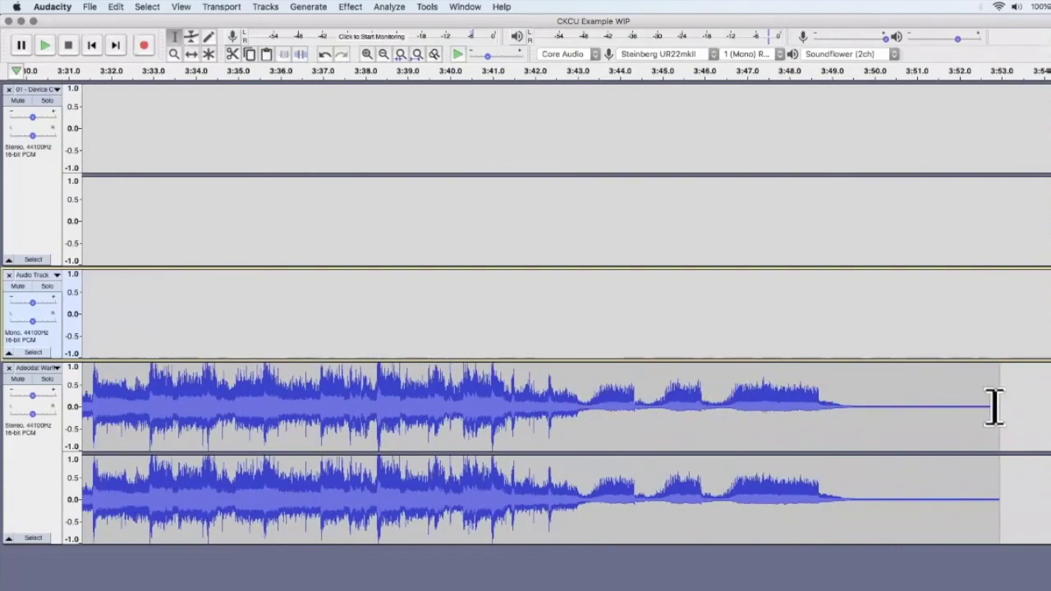
drag(1000, 418, 579, 435)
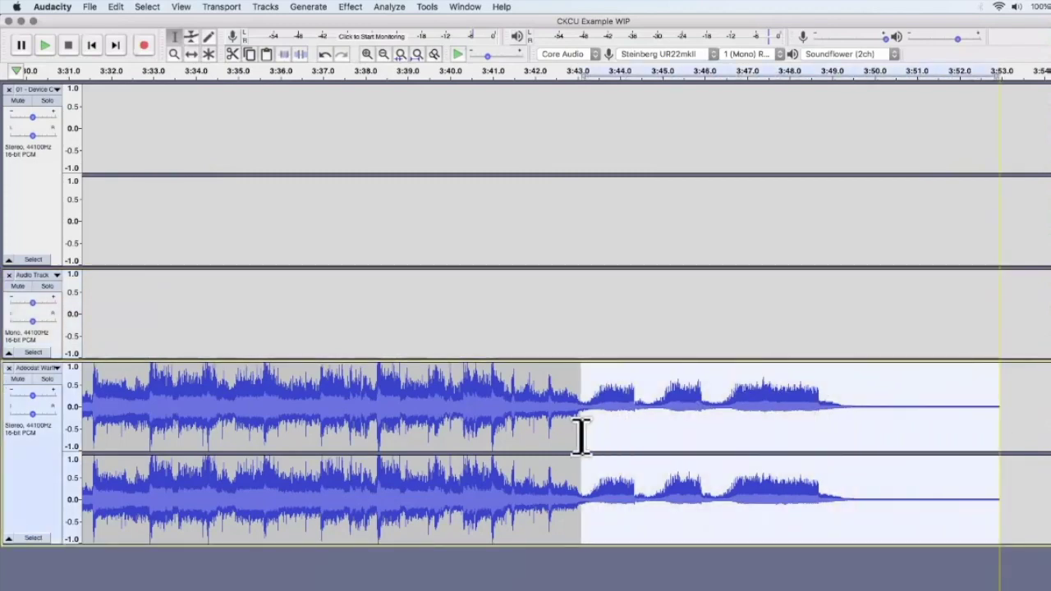
click(362, 8)
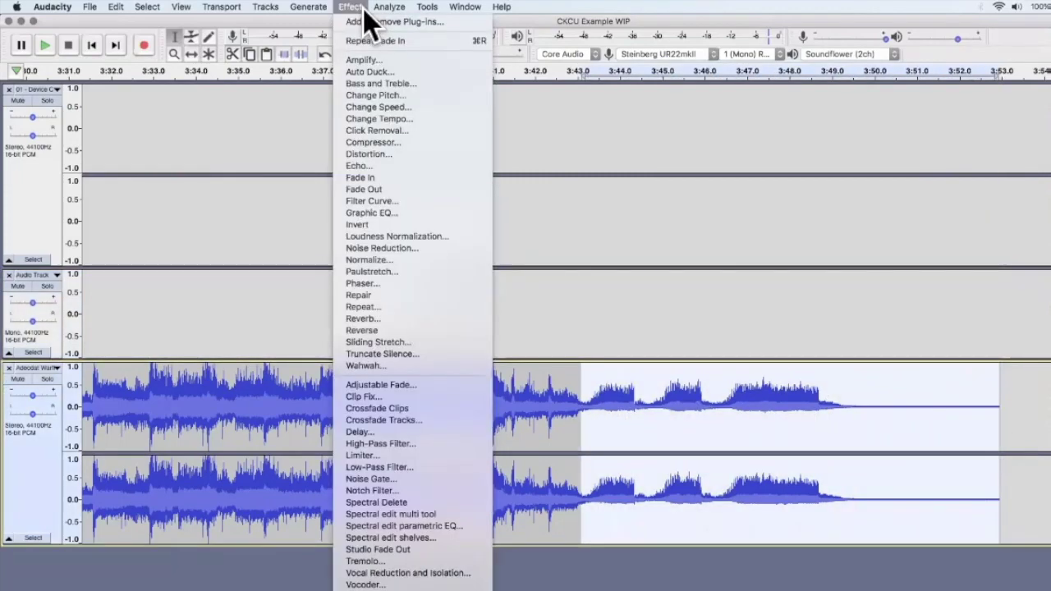
click(362, 188)
click(692, 410)
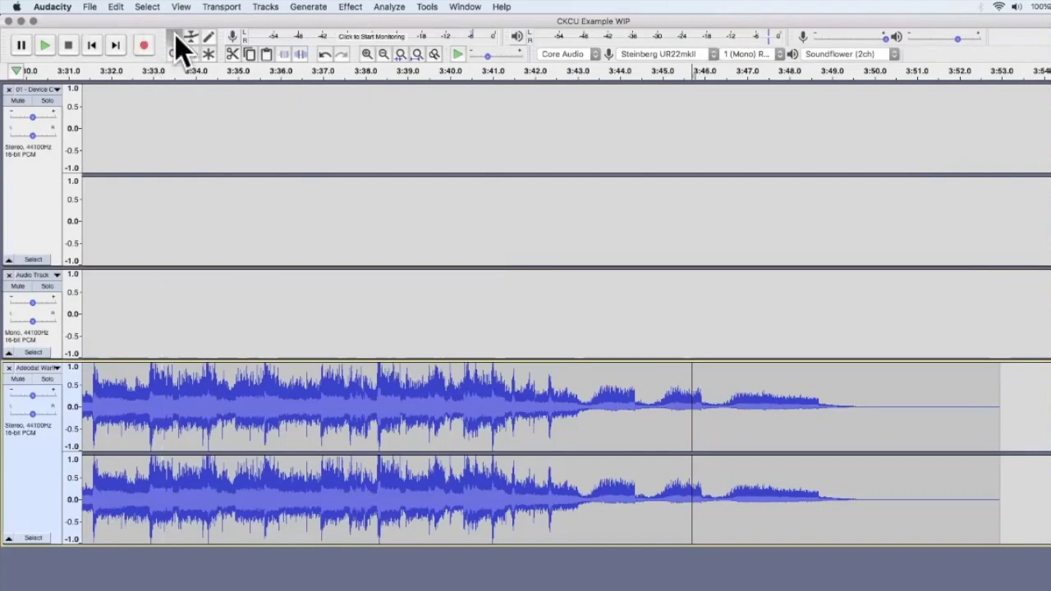
- Record a new voice segment on the mono voice track starting at 3:50, and delete everything in it after about 3:59.7
click(123, 288)
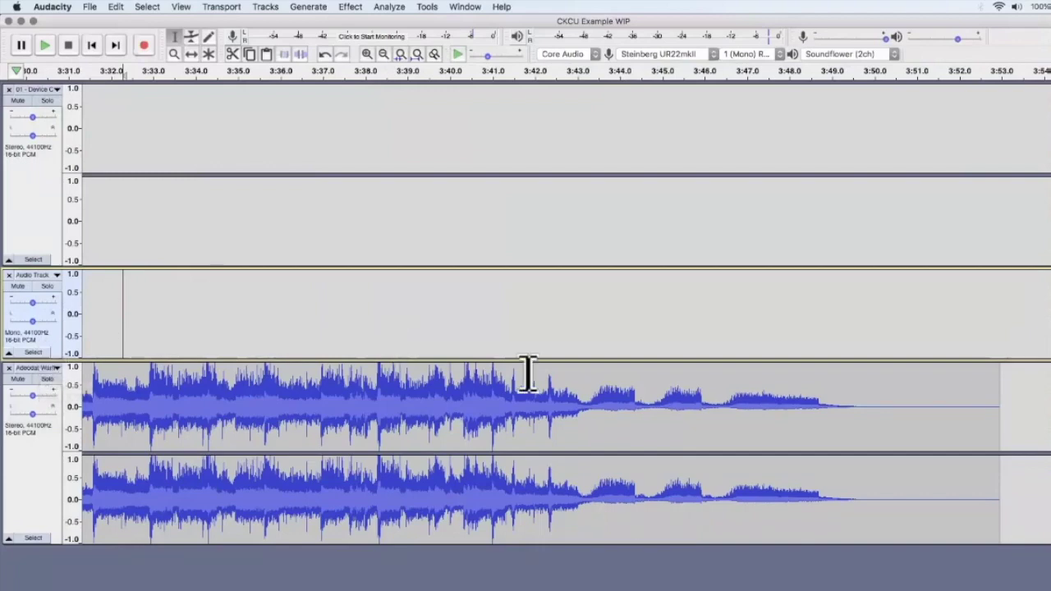
scroll(952, 312, right, 3)
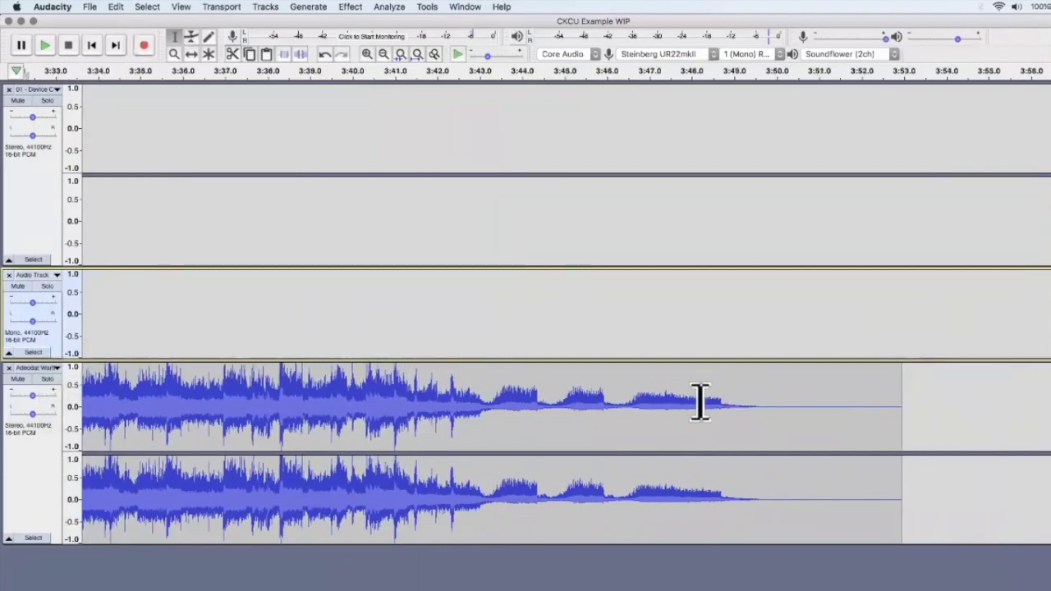
click(776, 305)
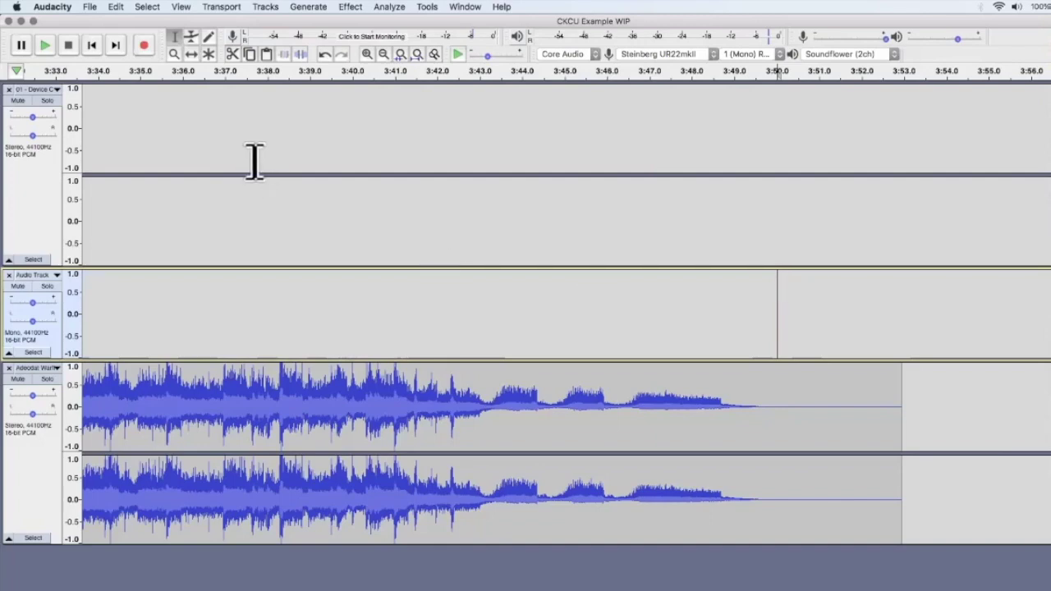
click(146, 49)
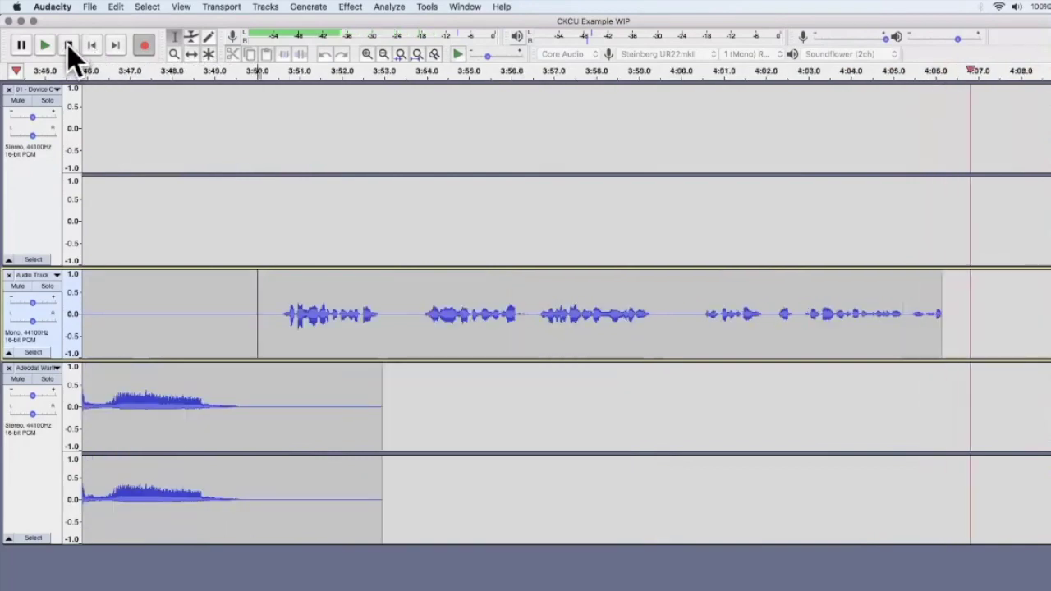
click(69, 46)
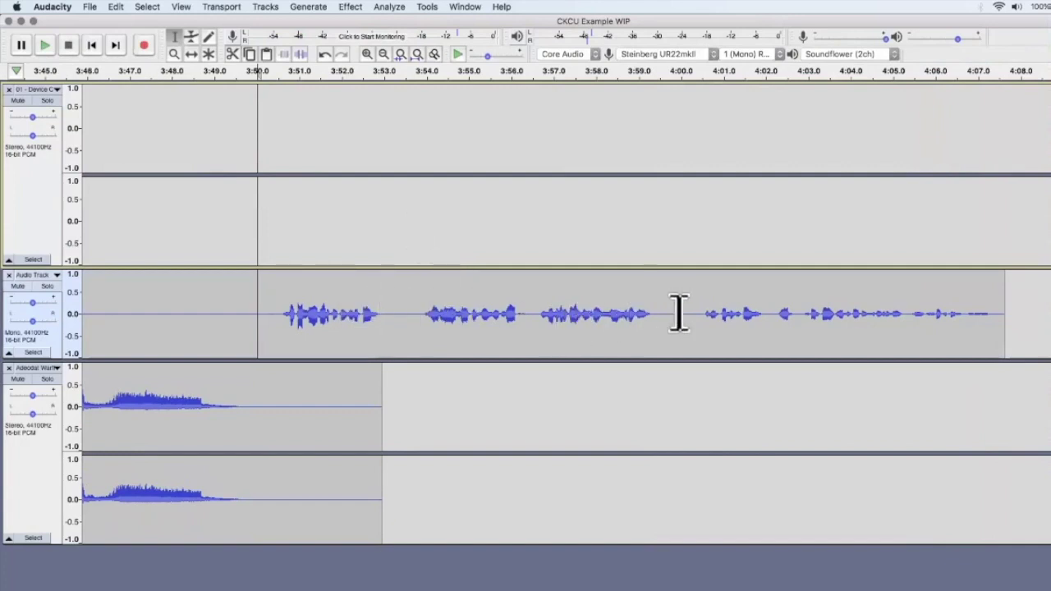
drag(670, 308, 1011, 296)
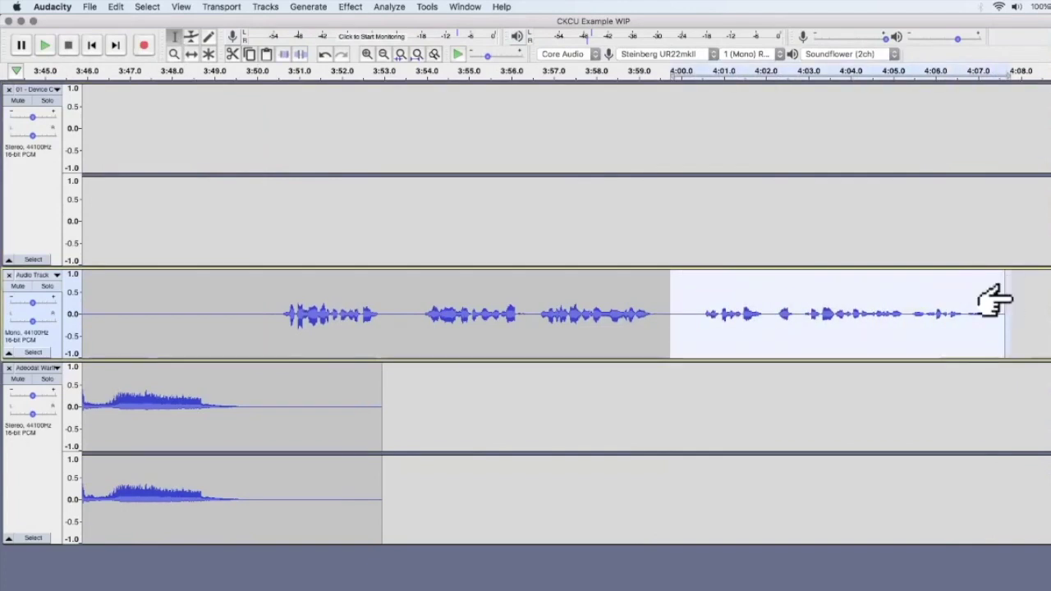
key(Delete)
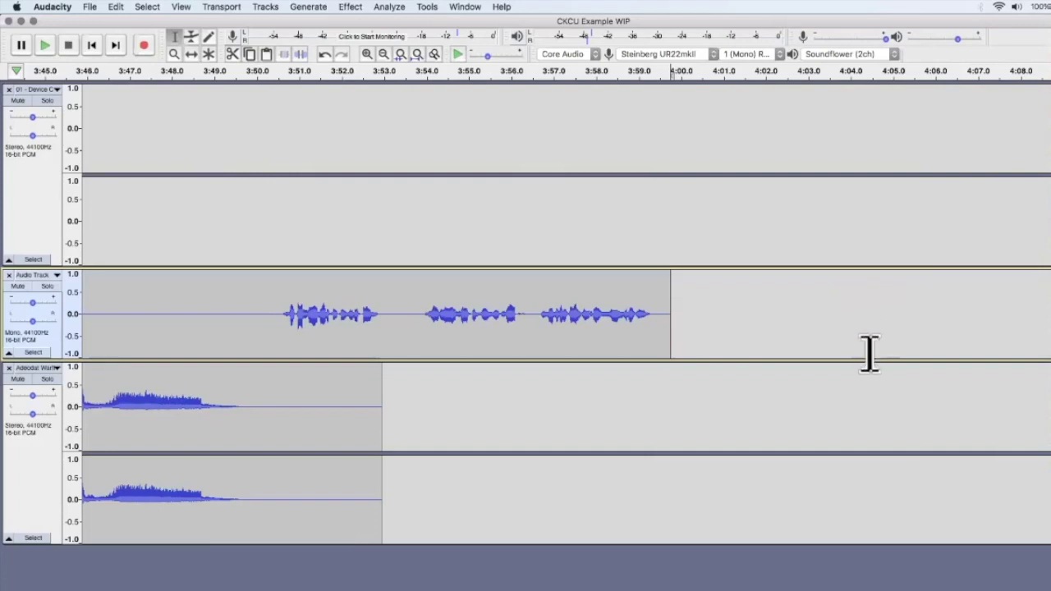
- Switch to Finder, bring the CKCU Example Show folder into full view and browse its three Fake Zoom Call WAV files
key(super+Tab)
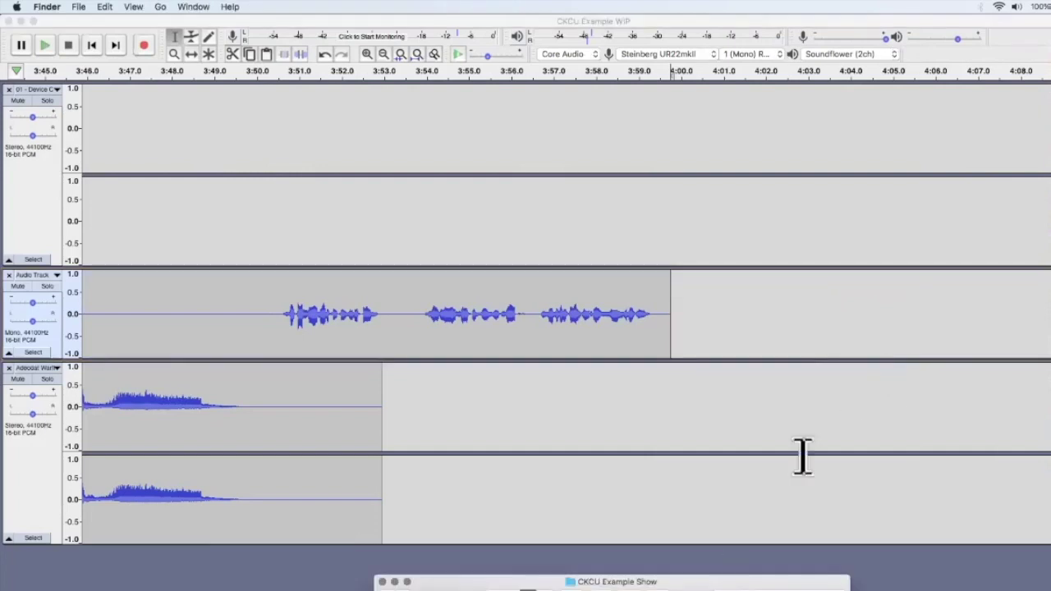
drag(699, 586, 842, 413)
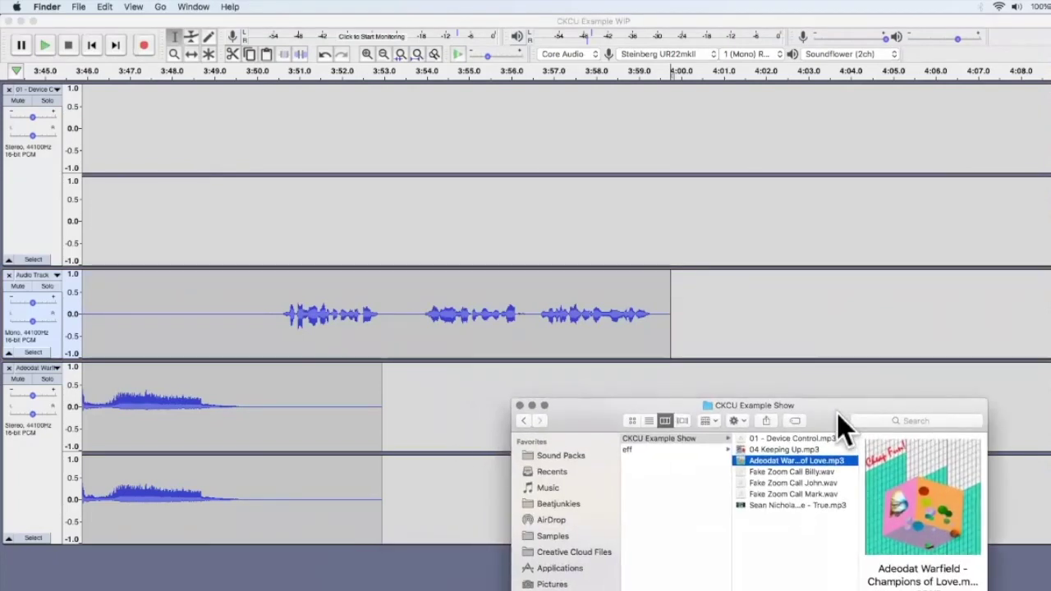
click(797, 473)
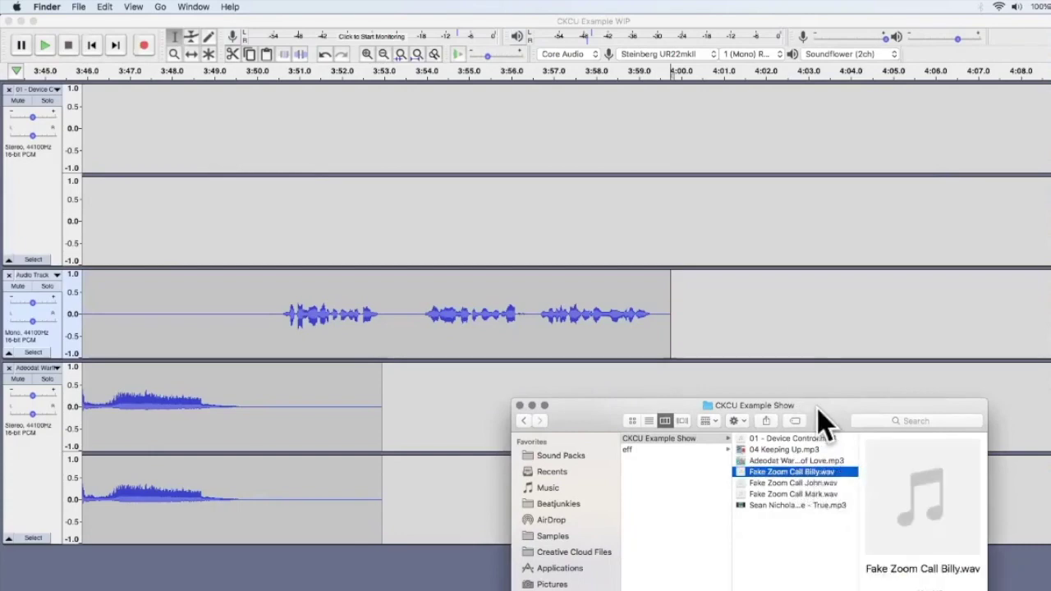
drag(818, 408, 815, 271)
key(Down)
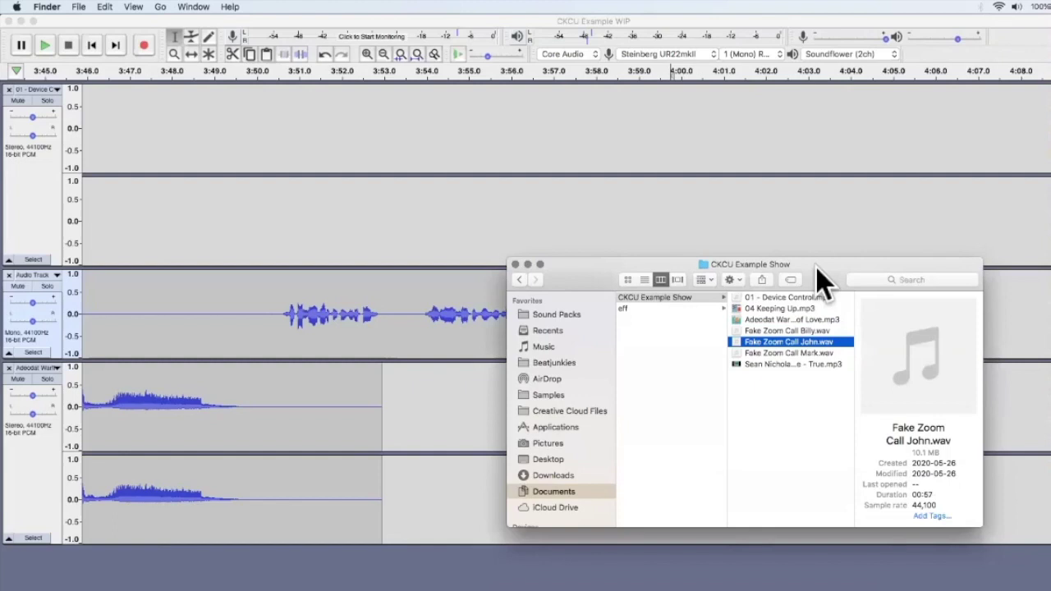
key(Down)
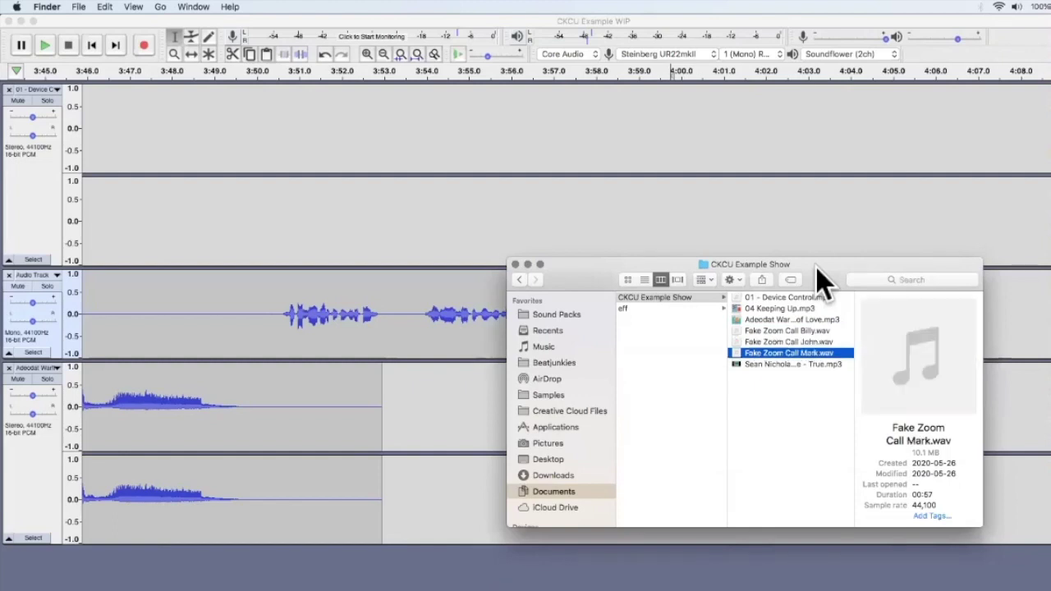
drag(815, 266, 647, 209)
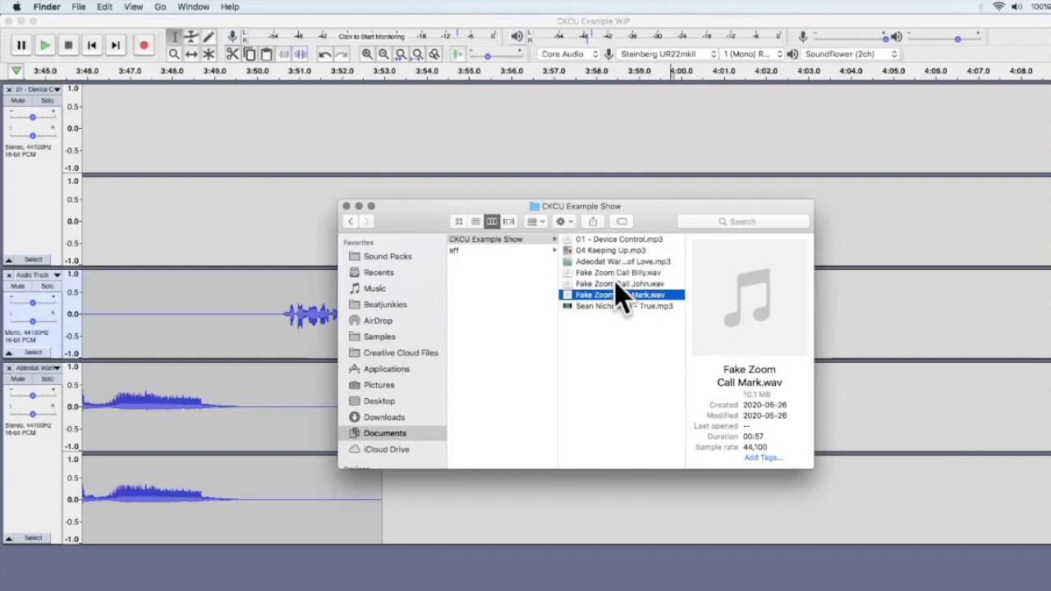
drag(663, 209, 661, 174)
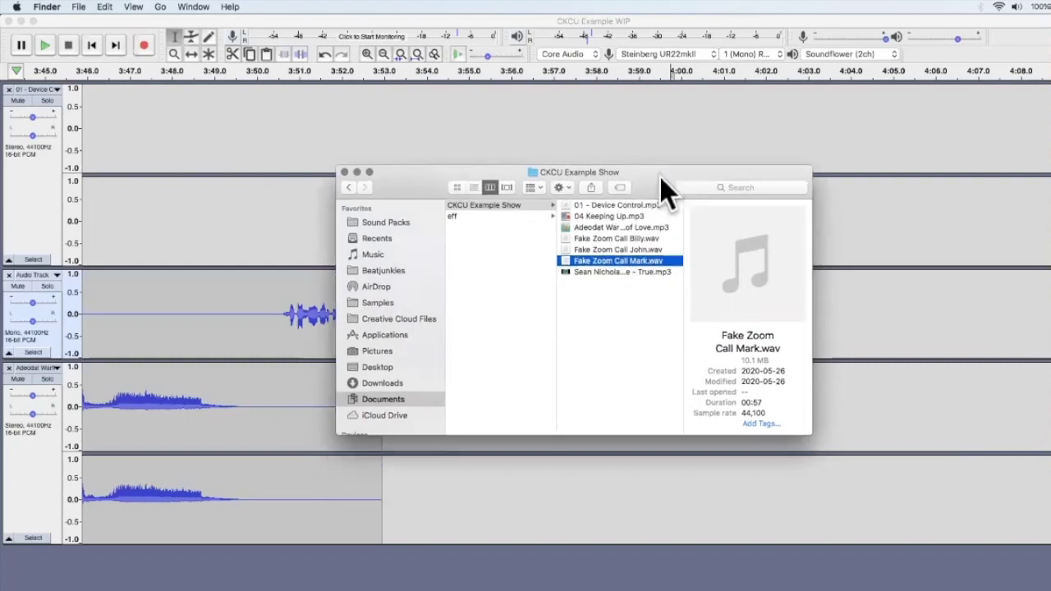
- Import the three Fake Zoom Call WAV files together as new tracks below the song track, and close the folder window
shift+click(624, 248)
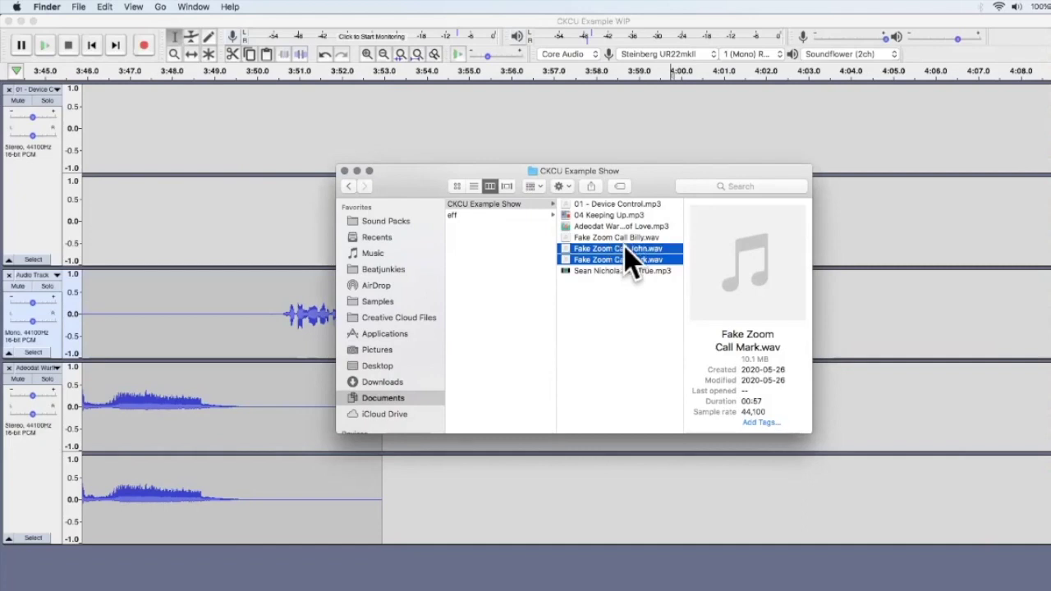
shift+click(621, 237)
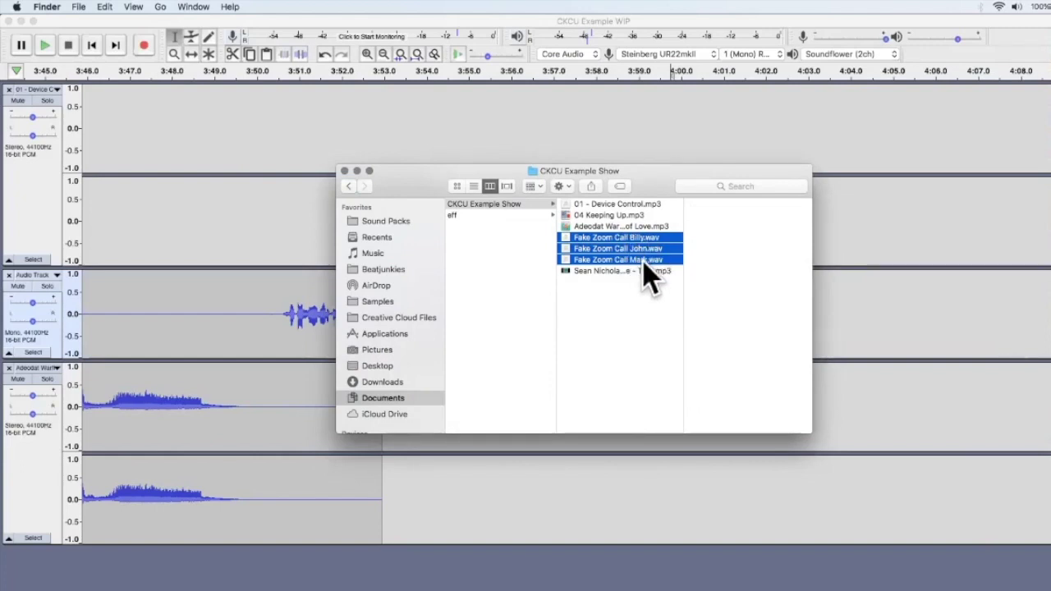
drag(644, 261, 537, 575)
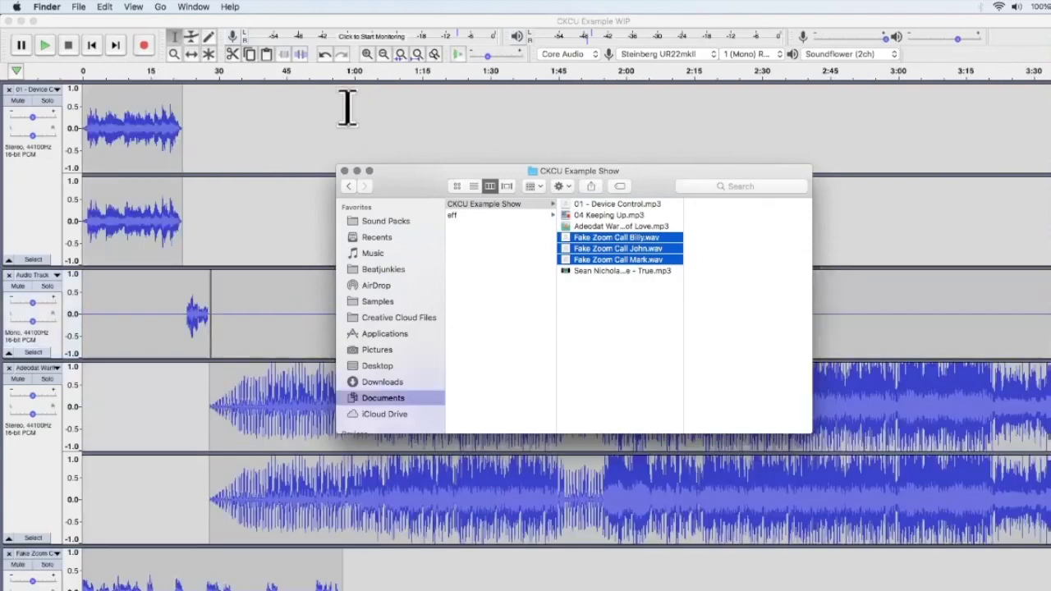
click(345, 171)
- Examine the three imported Zoom call tracks and compare their speech and start position with the show's existing tracks
scroll(495, 339, down, 10)
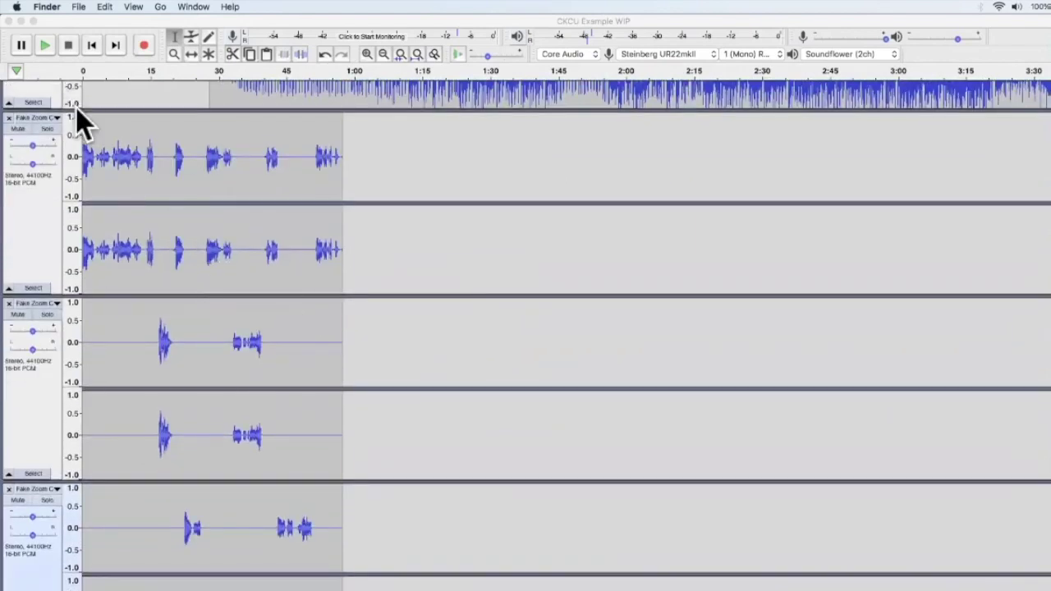
scroll(160, 309, down, 2)
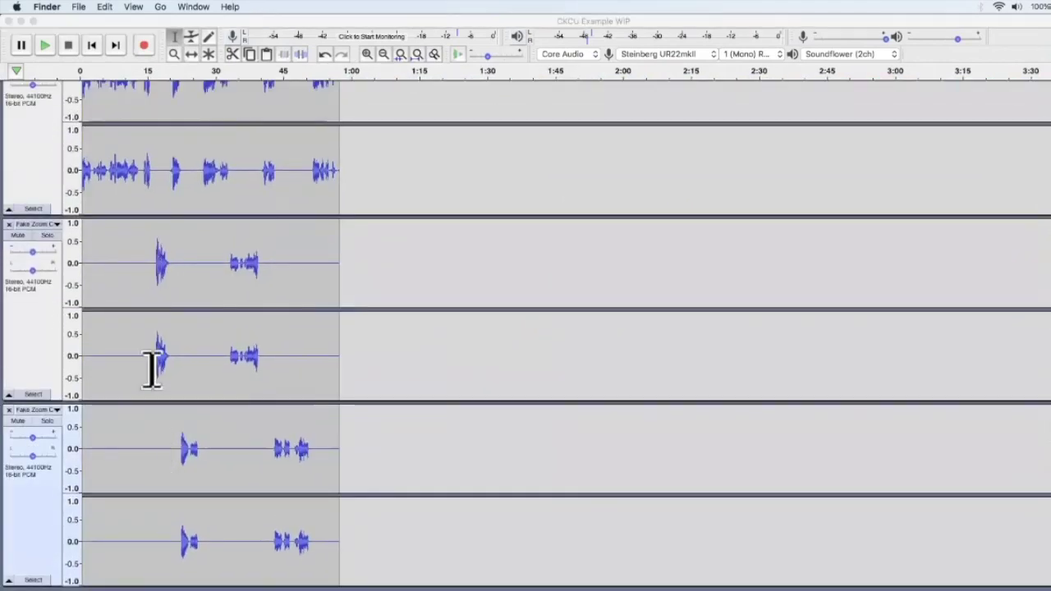
scroll(155, 403, up, 4)
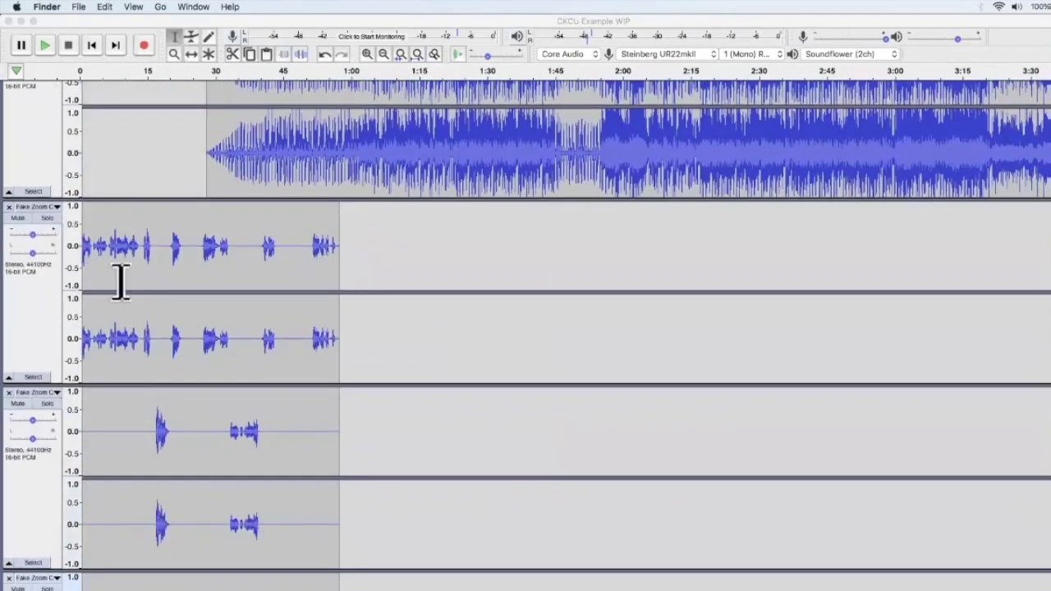
scroll(224, 295, down, 4)
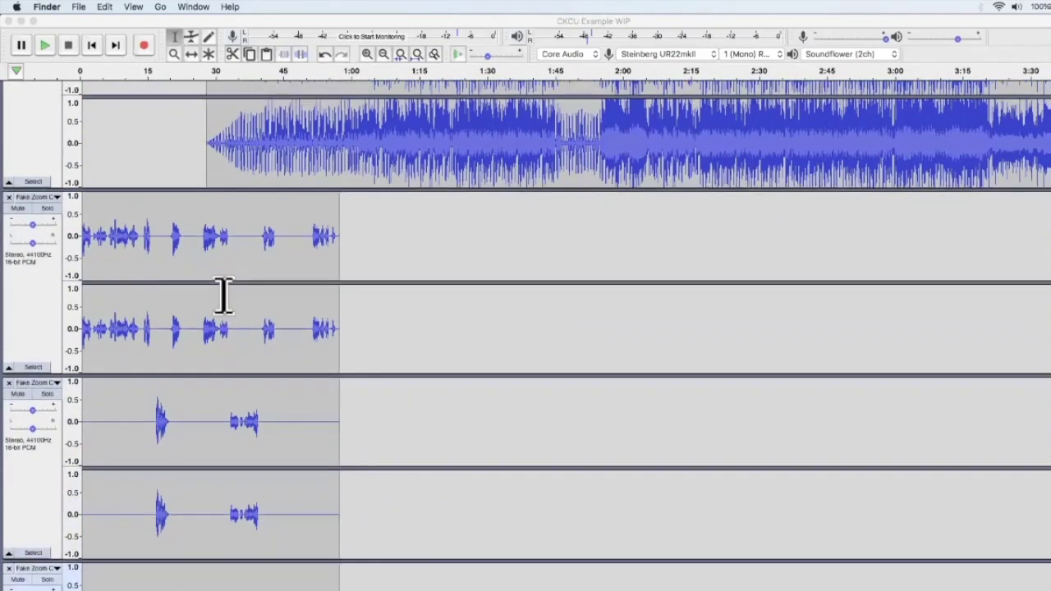
scroll(224, 296, up, 4)
scroll(224, 296, down, 1)
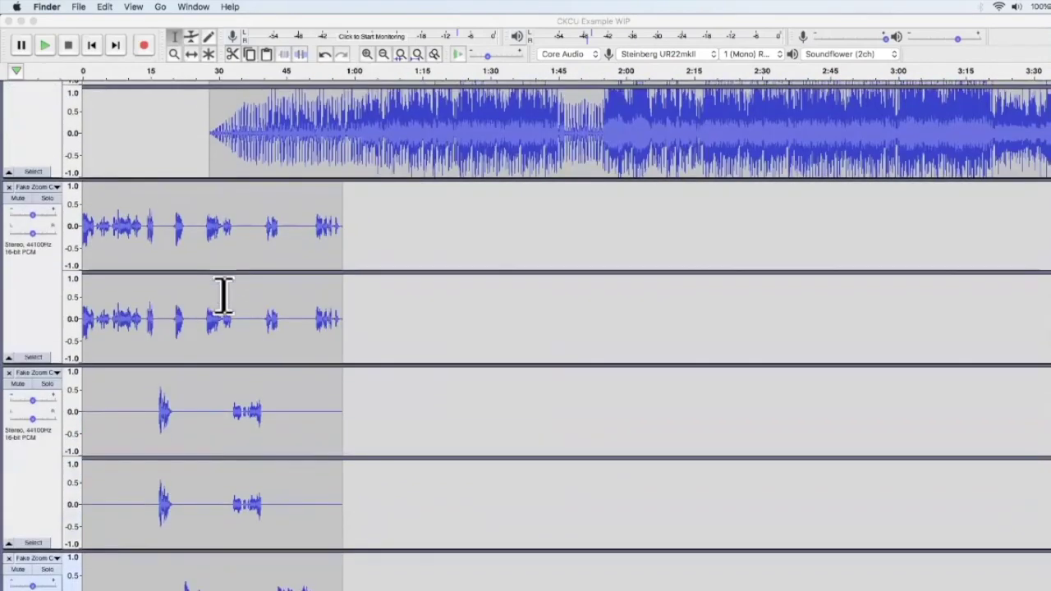
scroll(224, 296, up, 10)
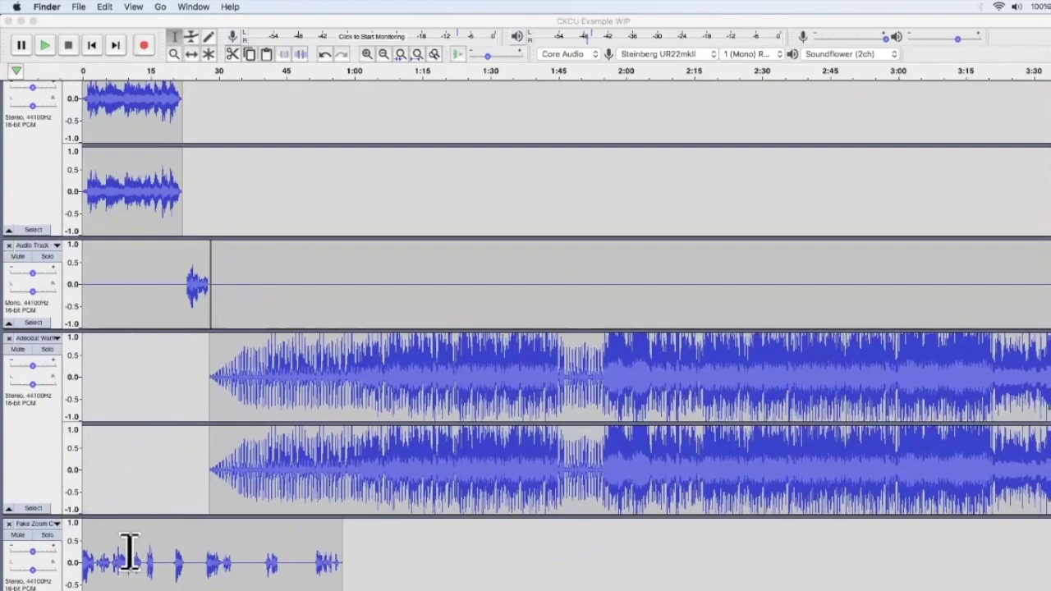
scroll(130, 552, down, 12)
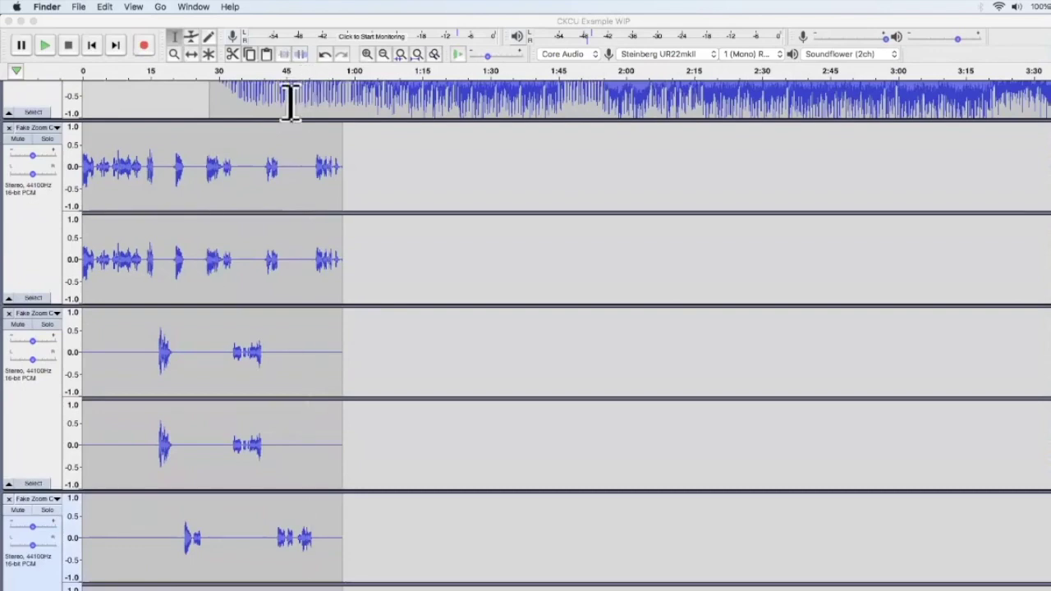
scroll(280, 124, down, 3)
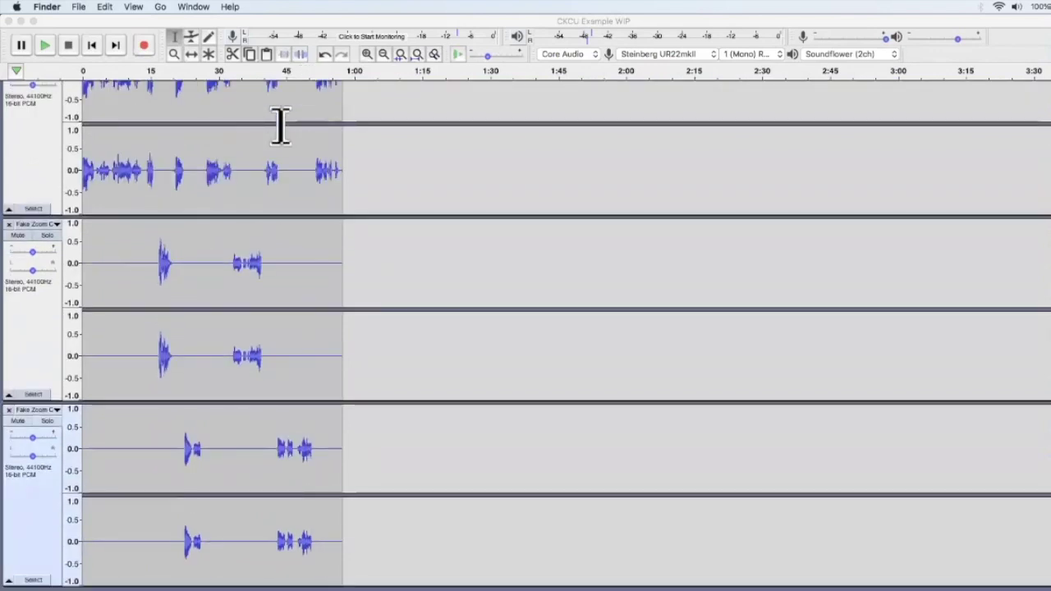
scroll(280, 125, up, 1)
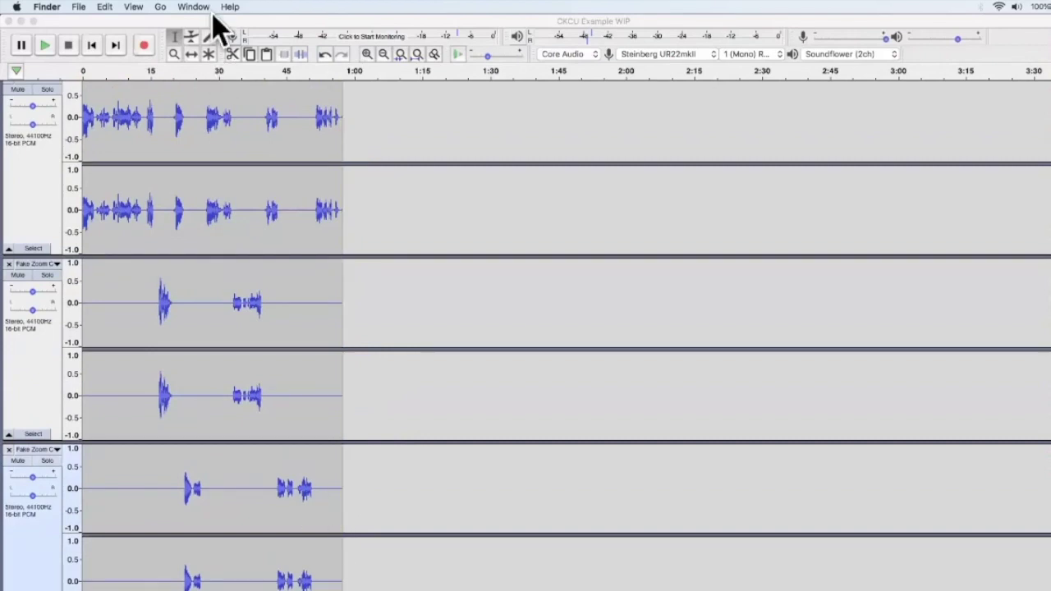
- Select all three Zoom call clips together, from the end of the last track back to the start of the first
click(338, 565)
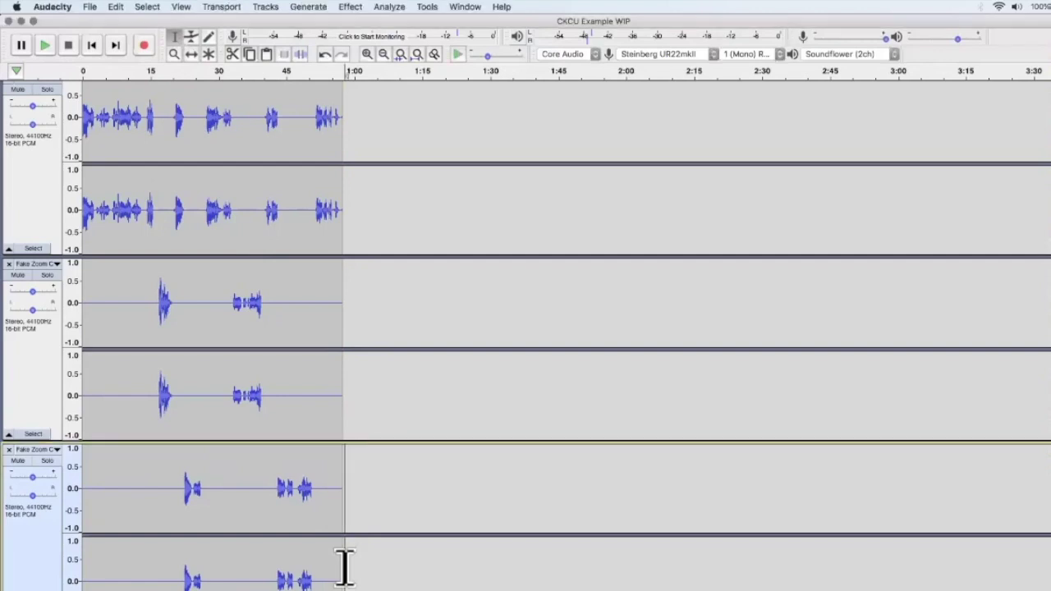
drag(336, 565, 66, 160)
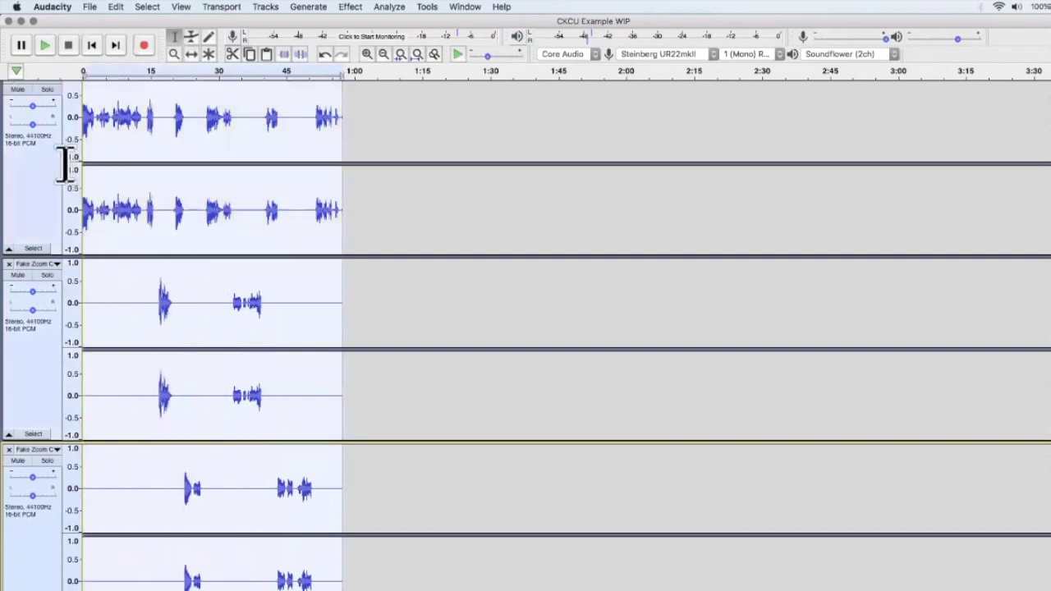
scroll(78, 176, up, 1)
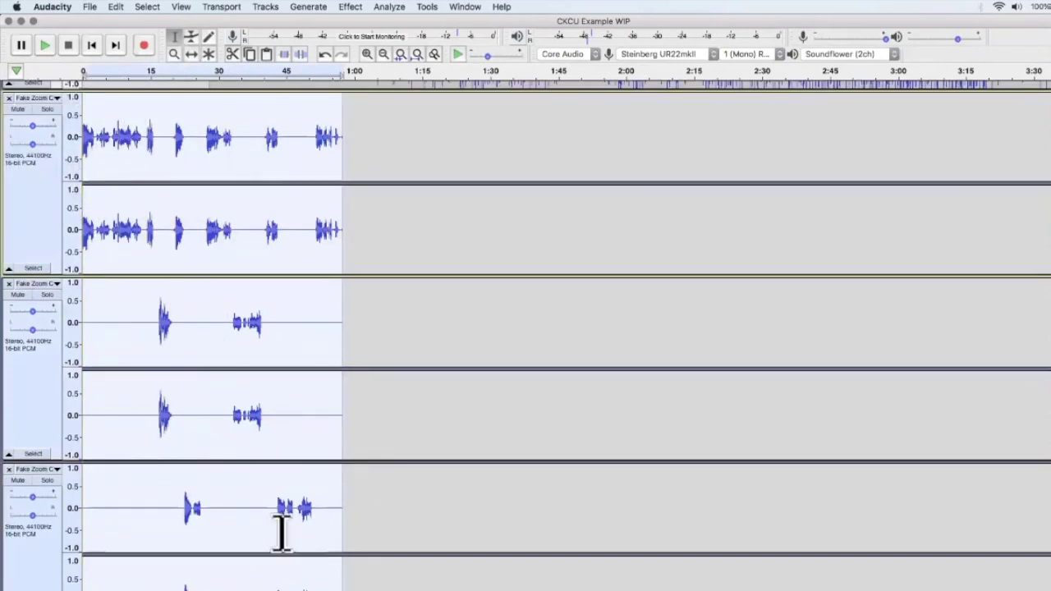
- Clear the selection and reselect the three Zoom call clips from the start of the first track to their shared end
click(124, 228)
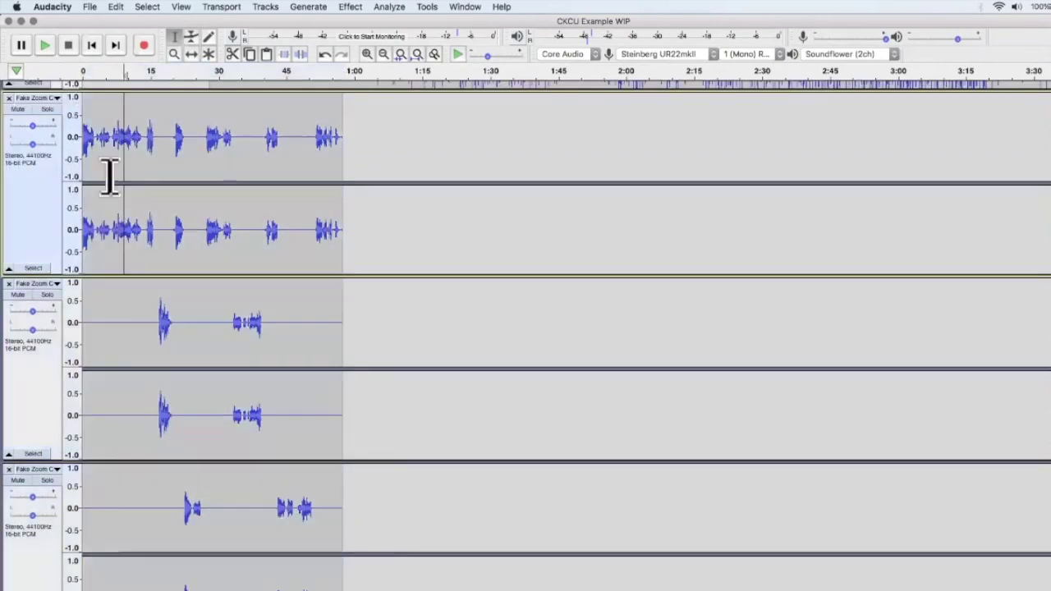
double_click(87, 135)
drag(85, 129, 340, 551)
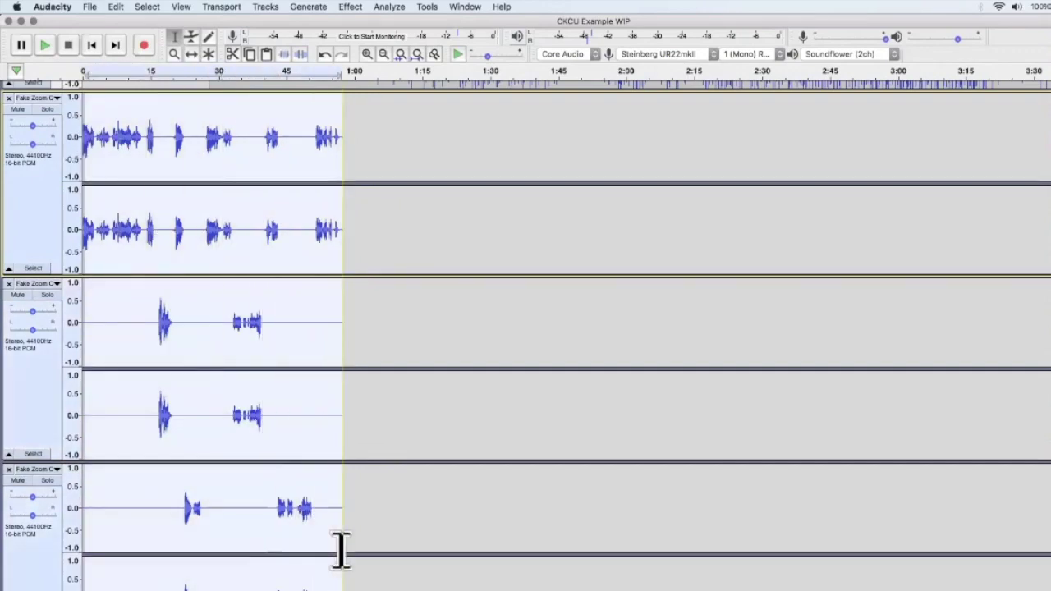
scroll(337, 542, down, 2)
- Set the cursor at about 1:00 in the last Zoom call track and extend the selection to about 0:25 in the first
click(354, 506)
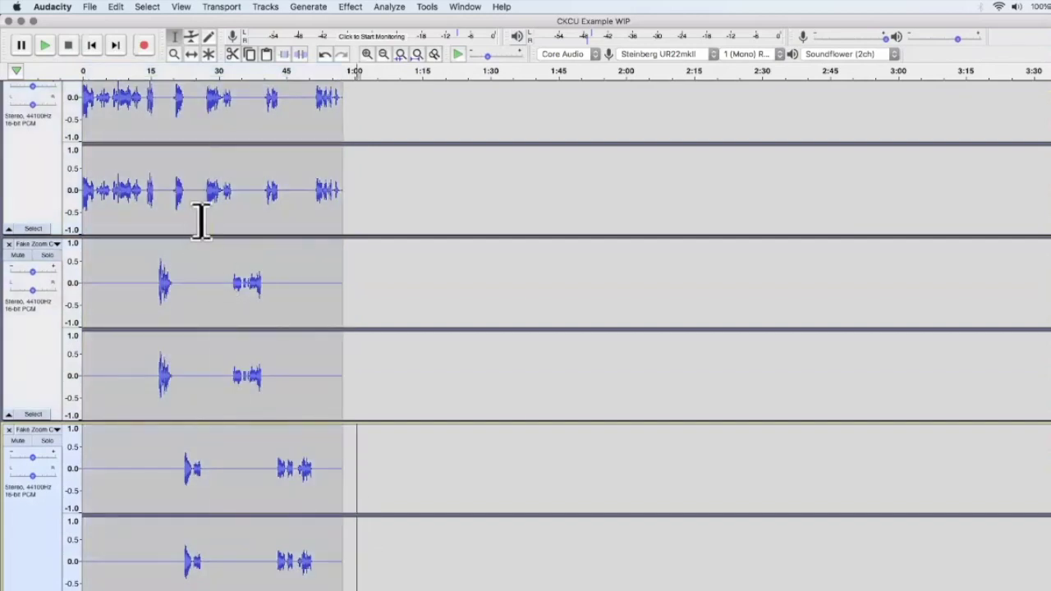
key(shift)
shift+click(201, 220)
scroll(197, 221, up, 2)
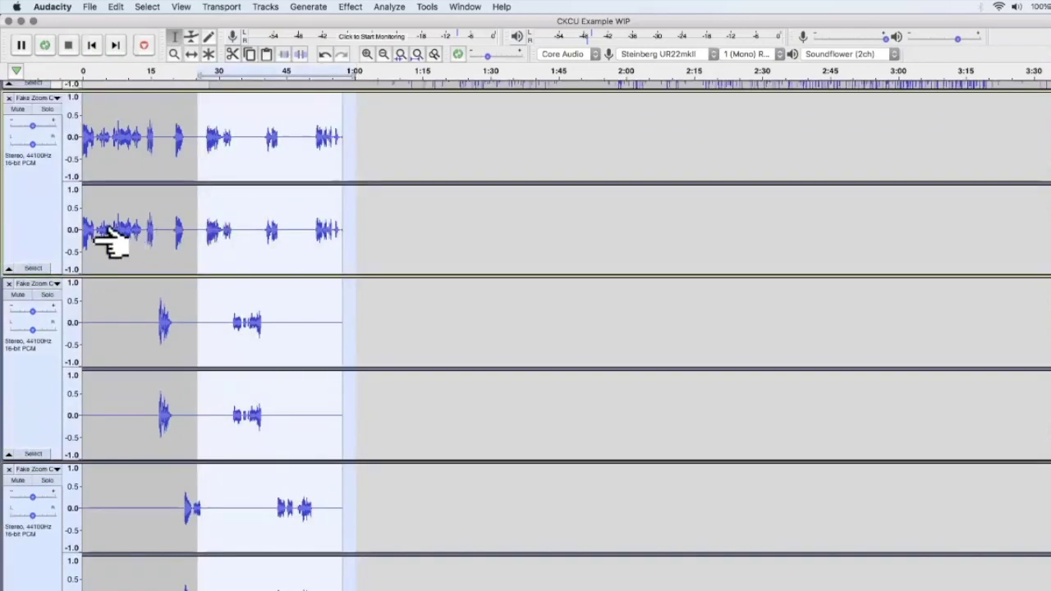
- Restart the selection in the first Zoom call track and extend it through the second to the start of the third
click(133, 232)
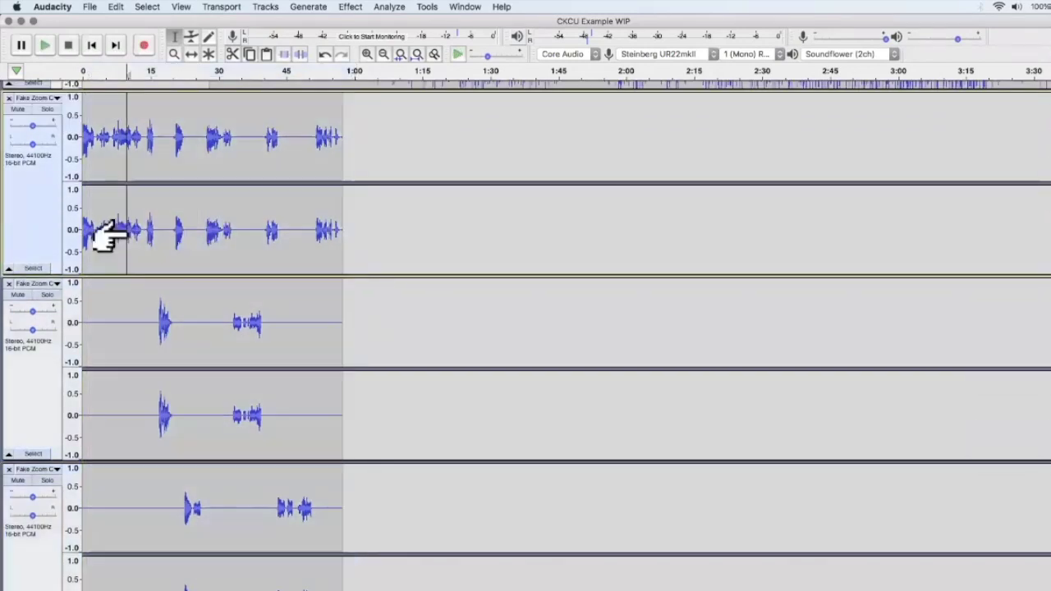
double_click(115, 234)
shift+click(161, 322)
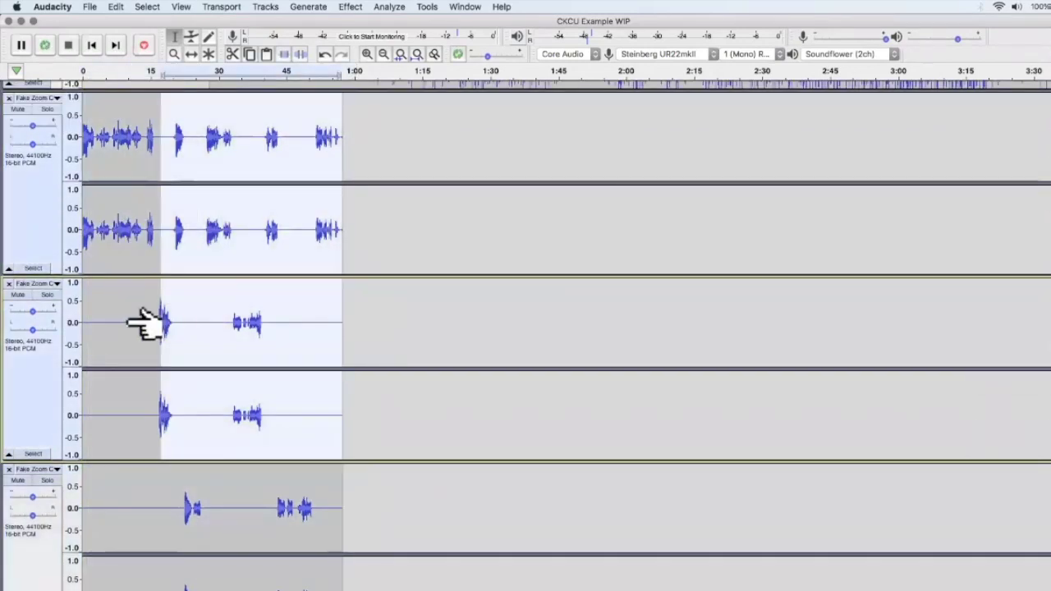
shift+click(125, 417)
shift+click(82, 500)
scroll(95, 502, down, 1)
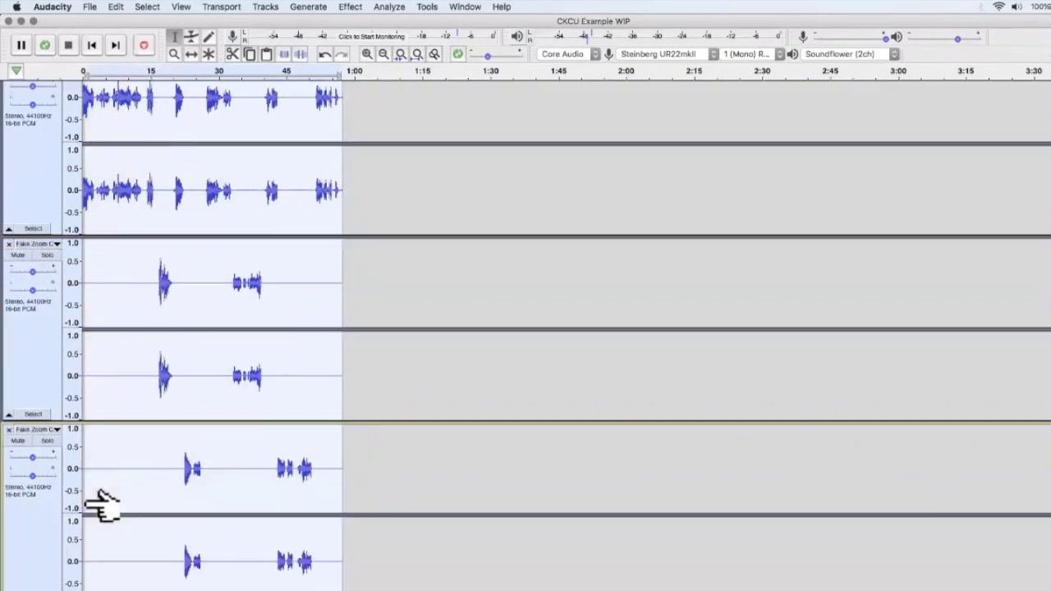
scroll(105, 446, up, 5)
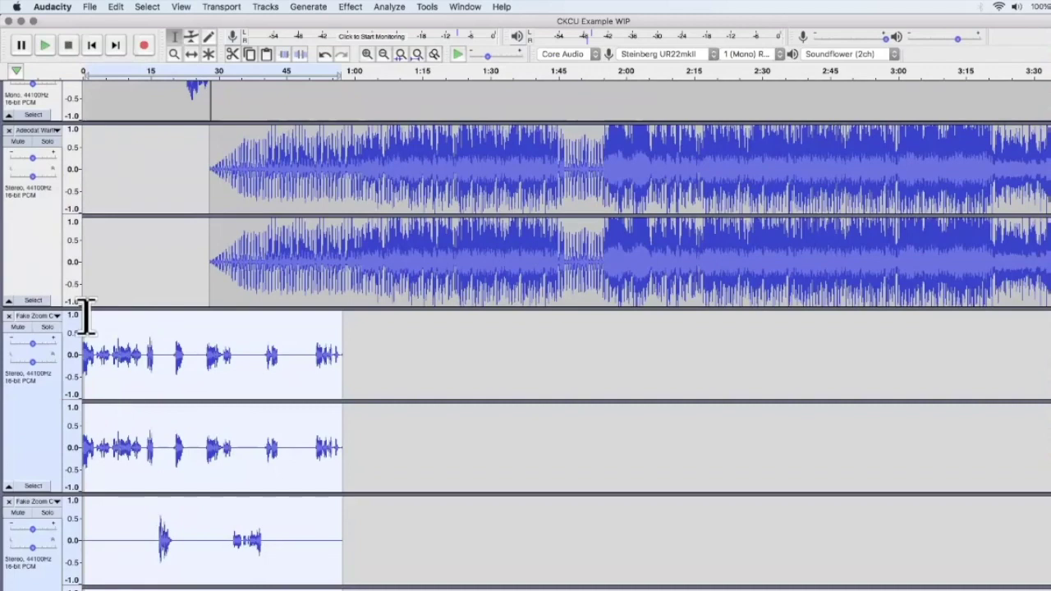
scroll(311, 472, down, 5)
- Select the second and third Zoom call tracks from their end back to about 0:20
click(327, 491)
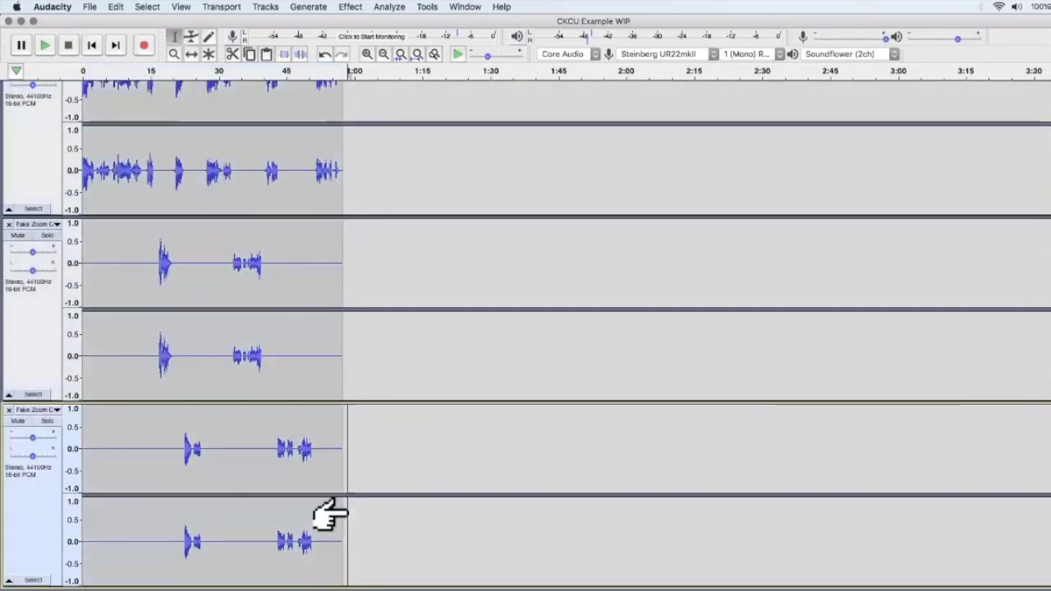
drag(343, 523, 317, 493)
drag(297, 450, 172, 313)
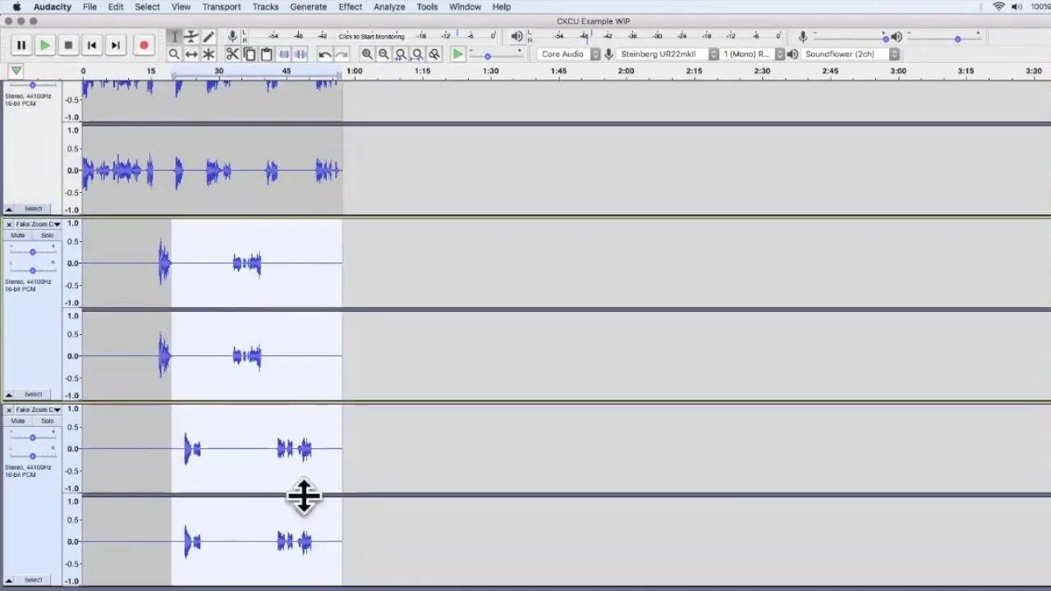
- Select the full length of all three Zoom call tracks together, from 0:00 to about 0:58
drag(340, 530, 269, 525)
click(397, 526)
key(super+a)
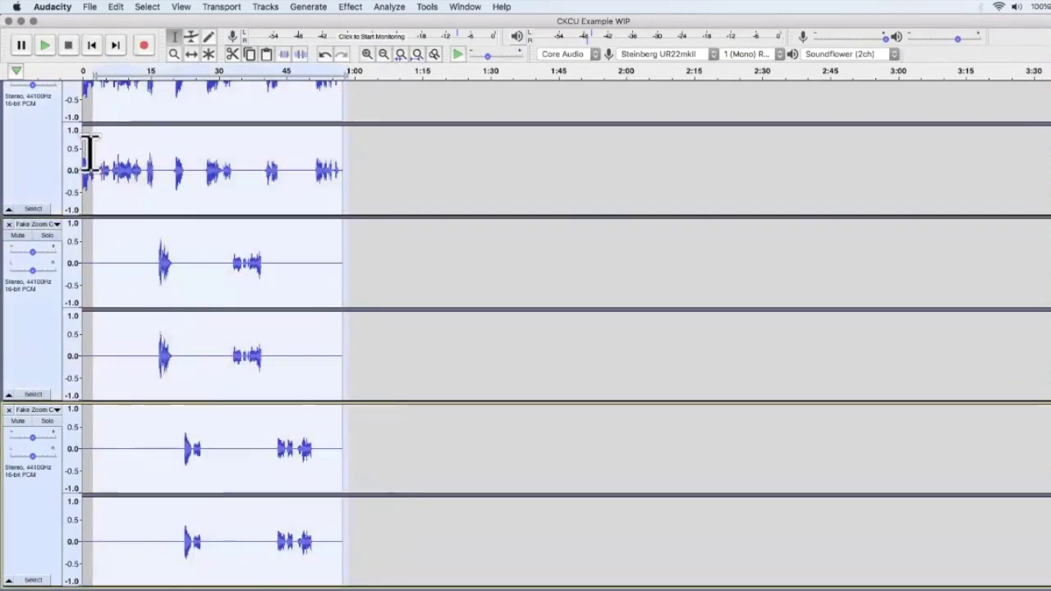
scroll(133, 211, up, 2)
scroll(145, 224, up, 4)
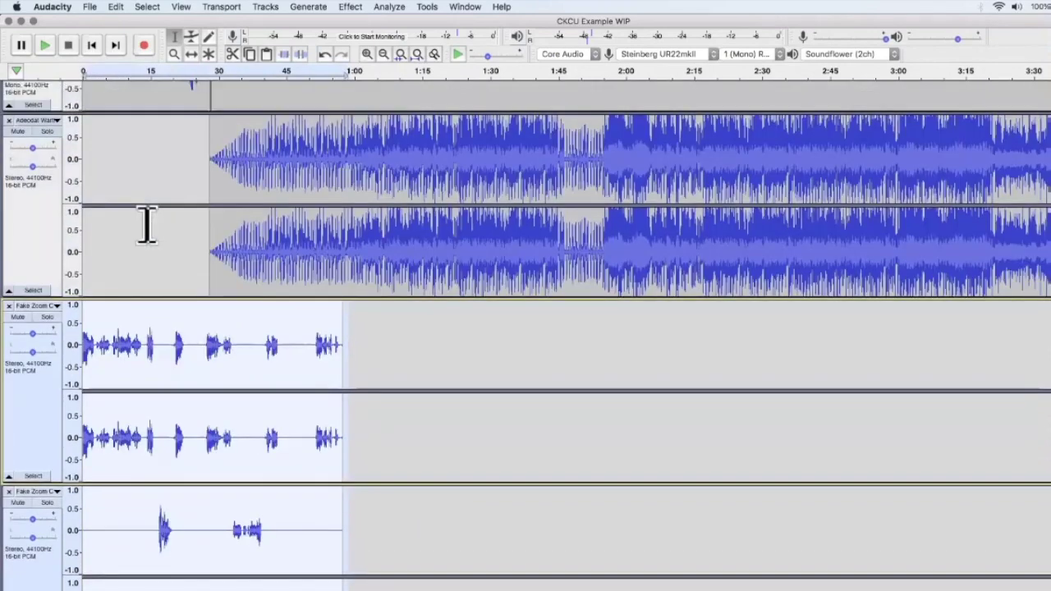
scroll(123, 238, down, 2)
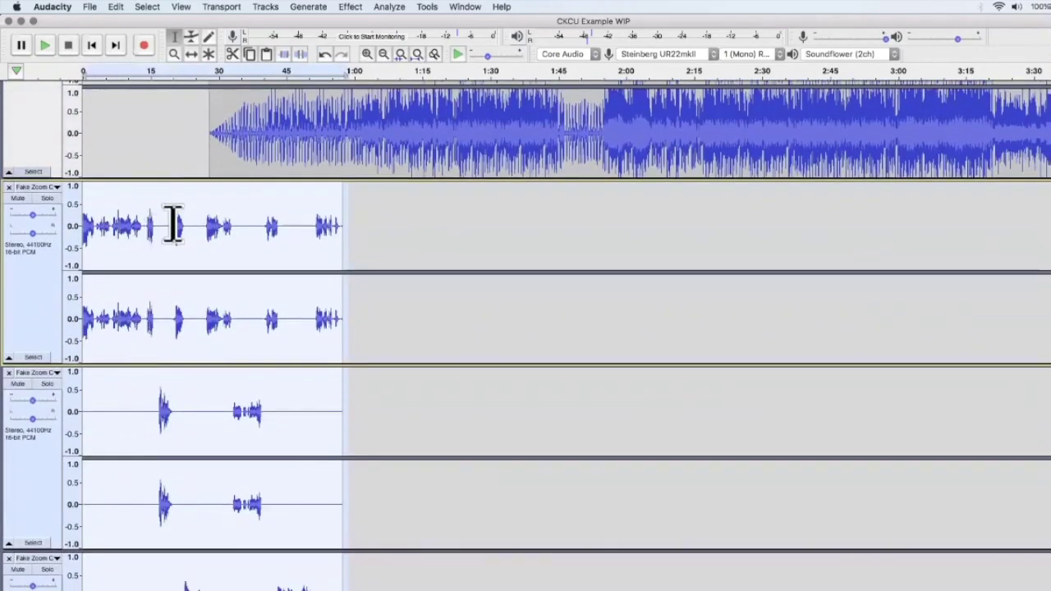
- Move the three selected Zoom call clips together along the timeline to start at about 3:51, near the song's end
click(191, 53)
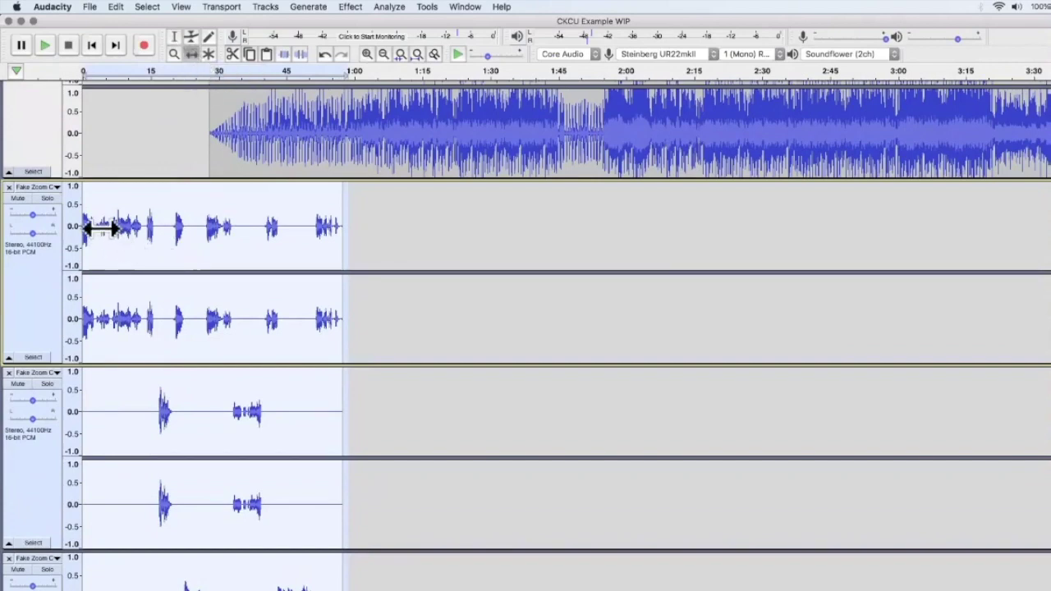
drag(98, 228, 1050, 225)
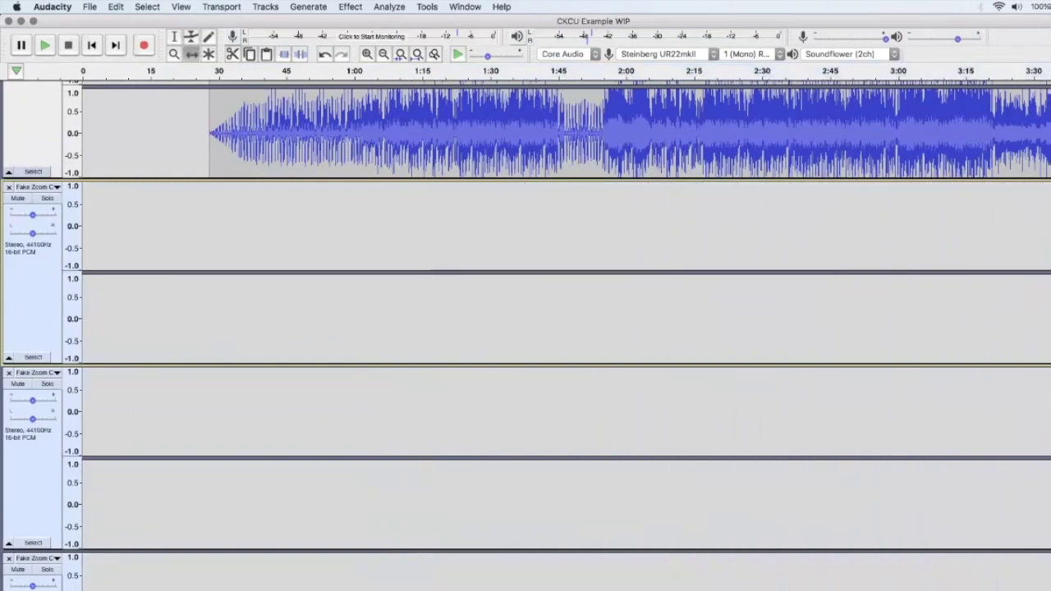
drag(1039, 220, 1039, 220)
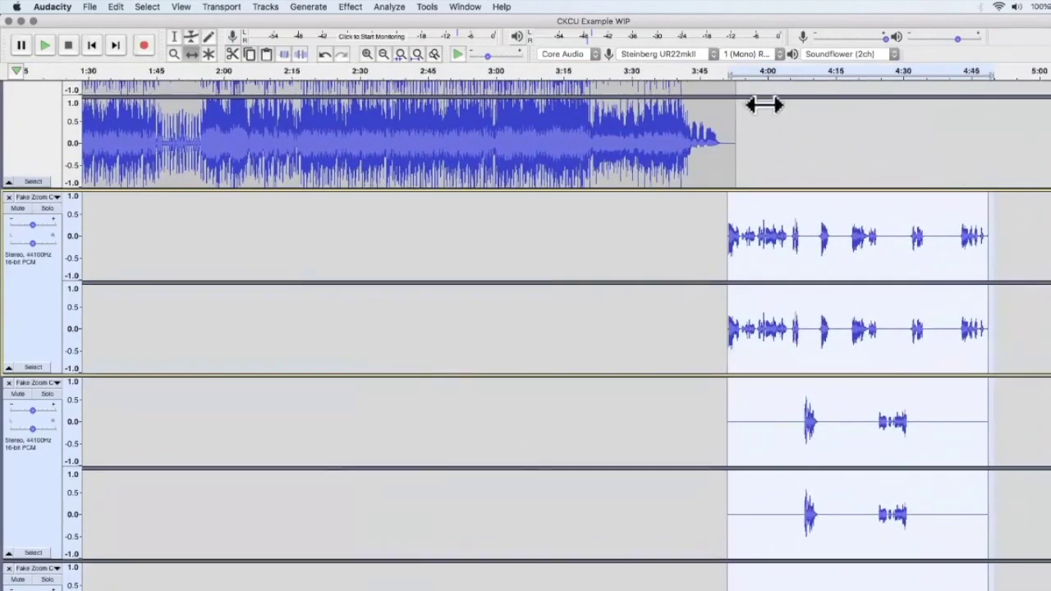
scroll(731, 211, down, 5)
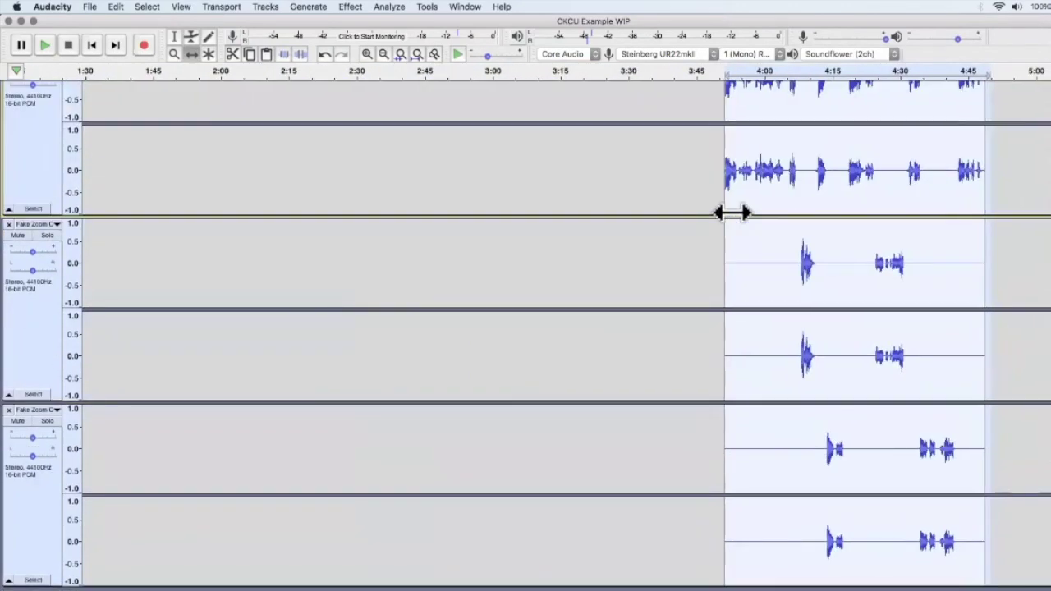
scroll(732, 213, up, 5)
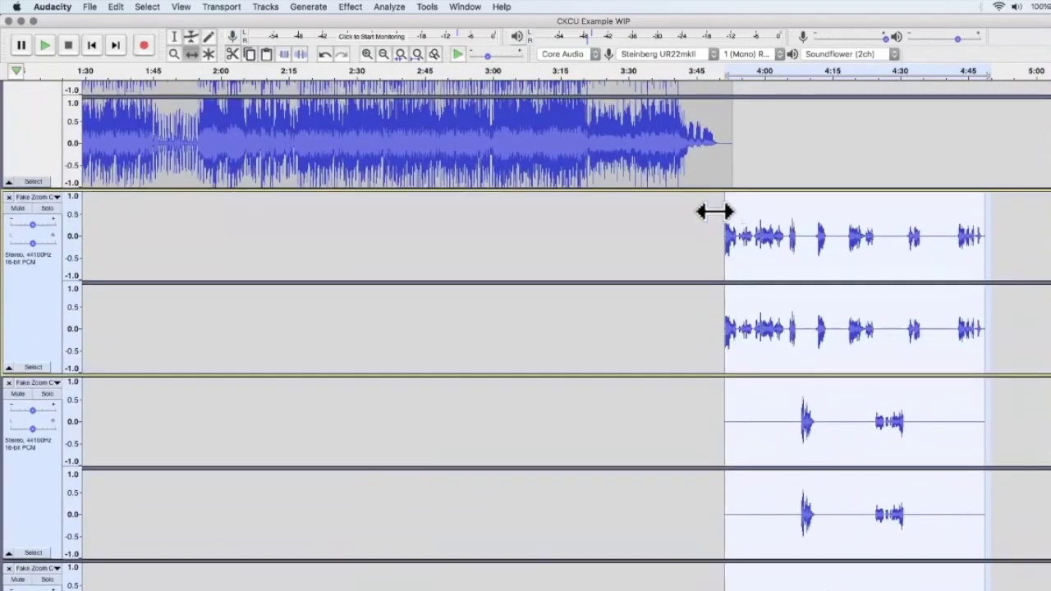
scroll(423, 224, up, 5)
scroll(423, 225, right, 2)
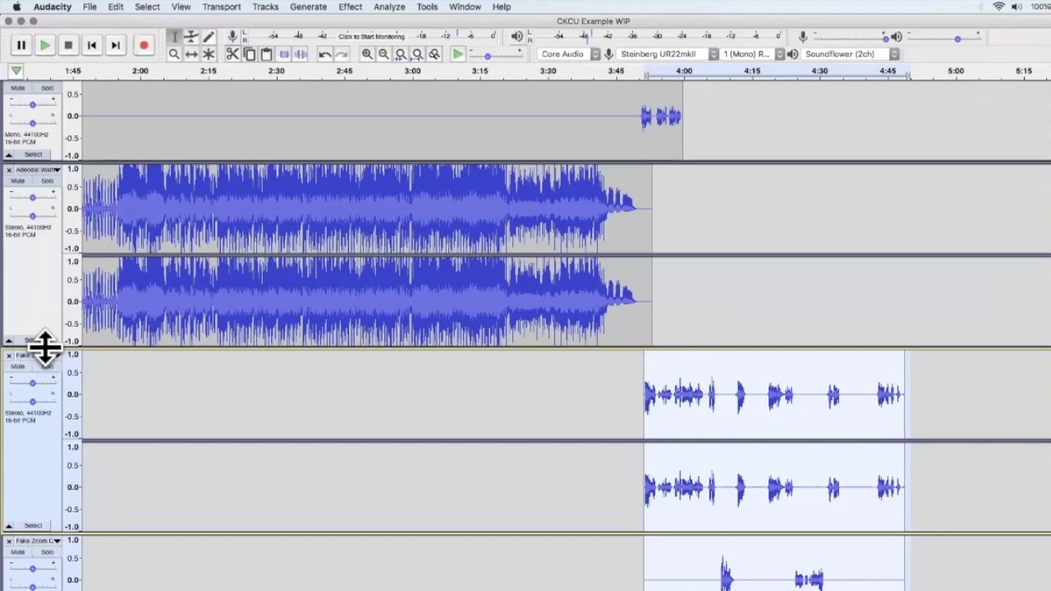
- Reduce the height of the last song track and of each of the three Zoom call tracks to roughly half
drag(43, 354, 25, 251)
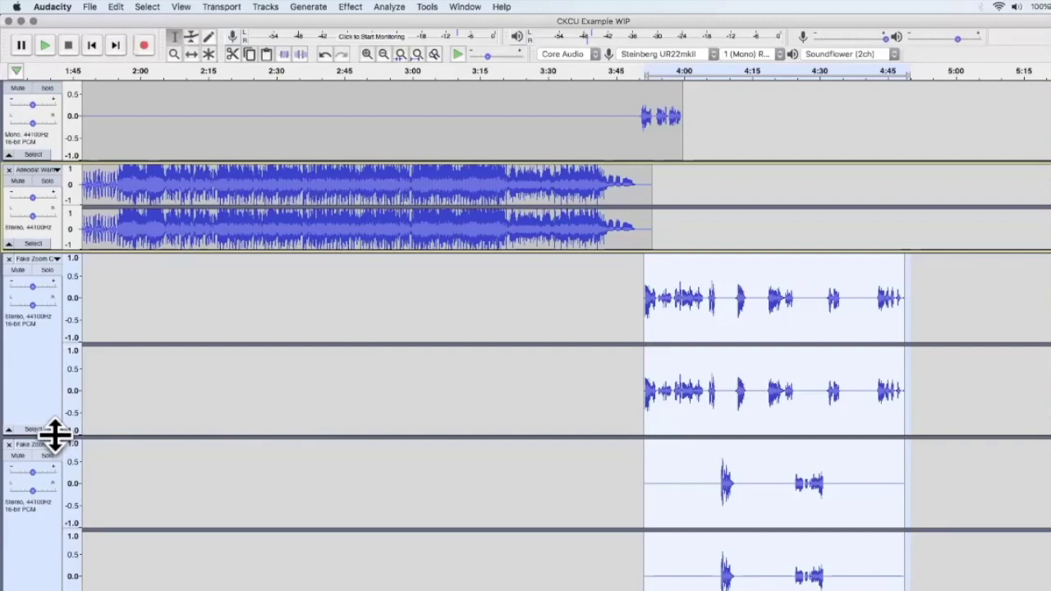
drag(54, 435, 38, 330)
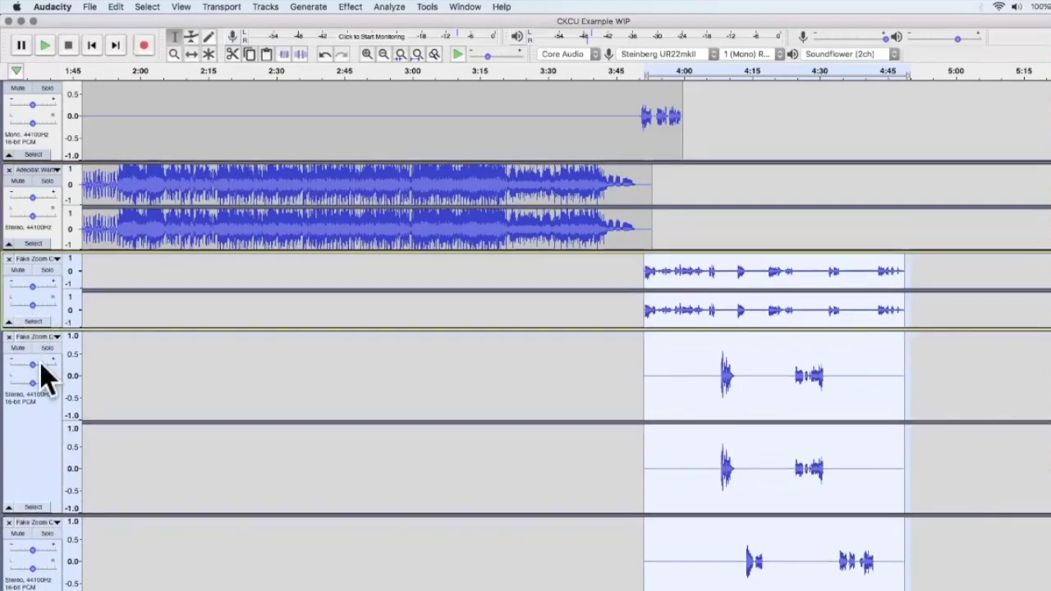
drag(53, 513, 35, 402)
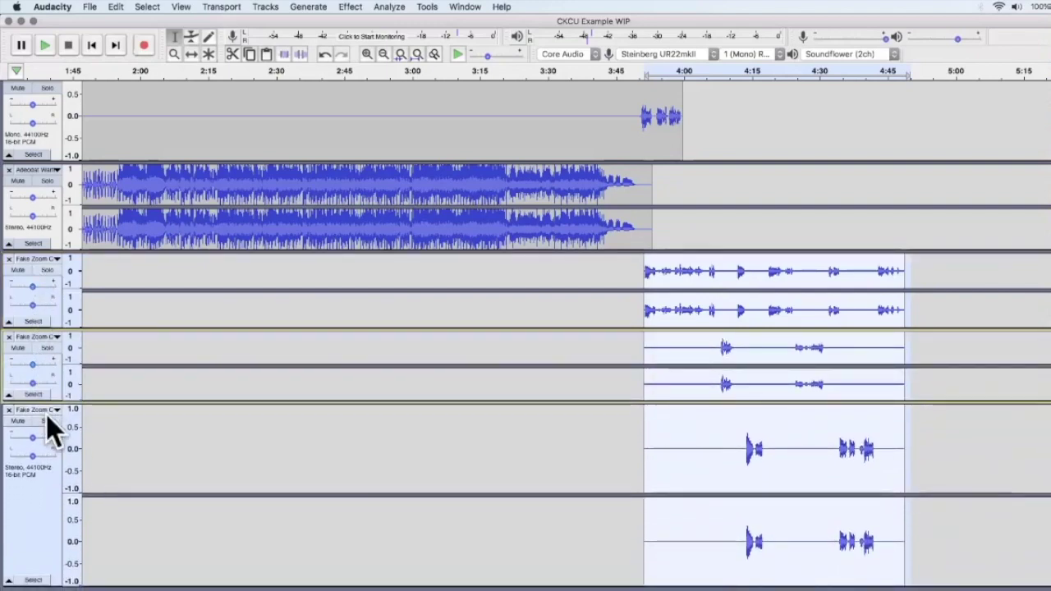
drag(53, 581, 45, 478)
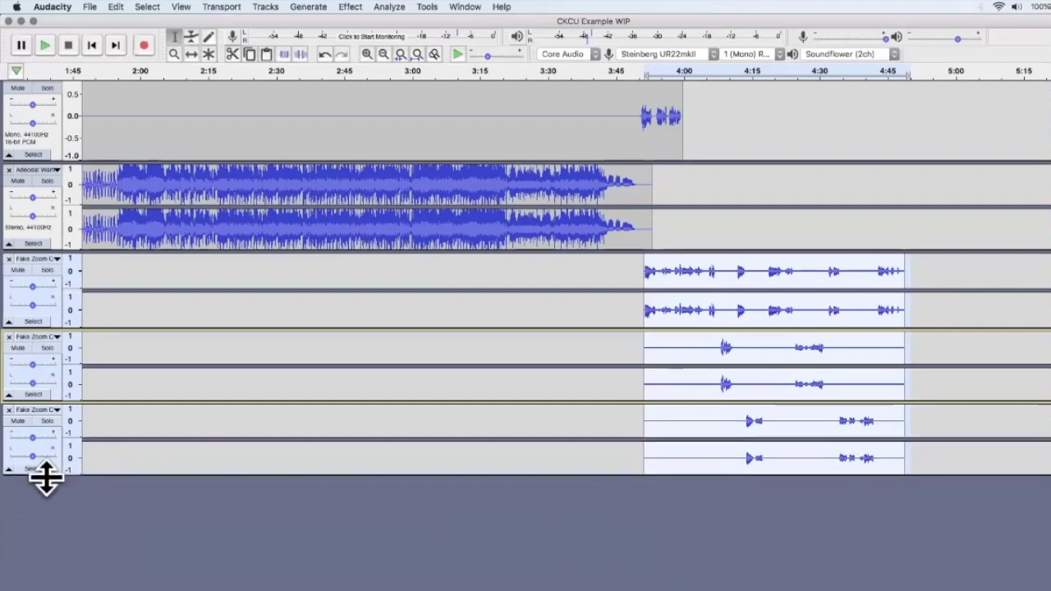
scroll(46, 478, up, 5)
scroll(273, 307, up, 1)
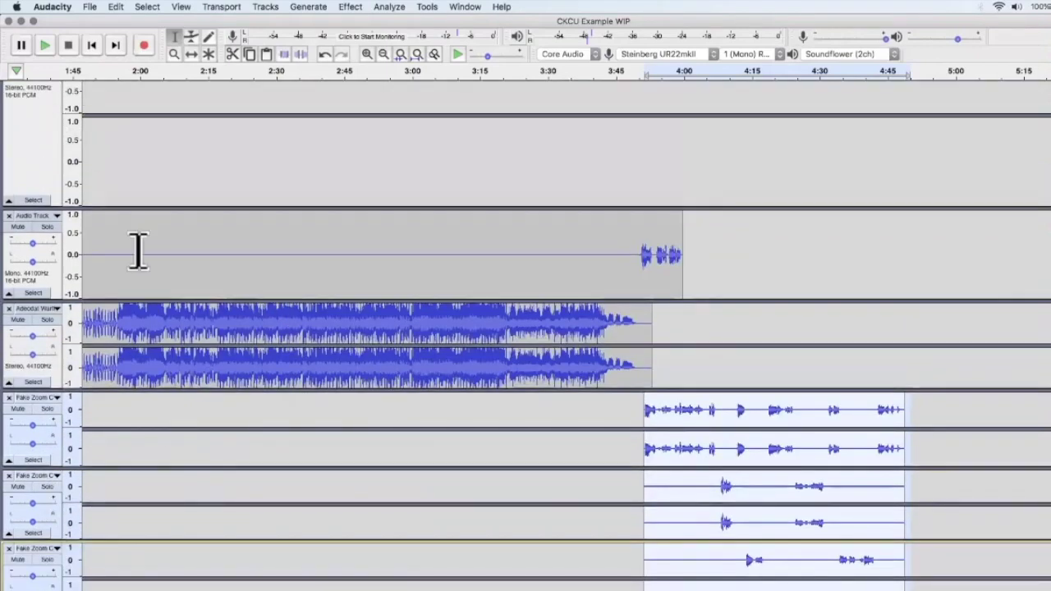
- Reselect the three Zoom call clips and shift them together to start at about 4:00, just after the voice recording
click(231, 447)
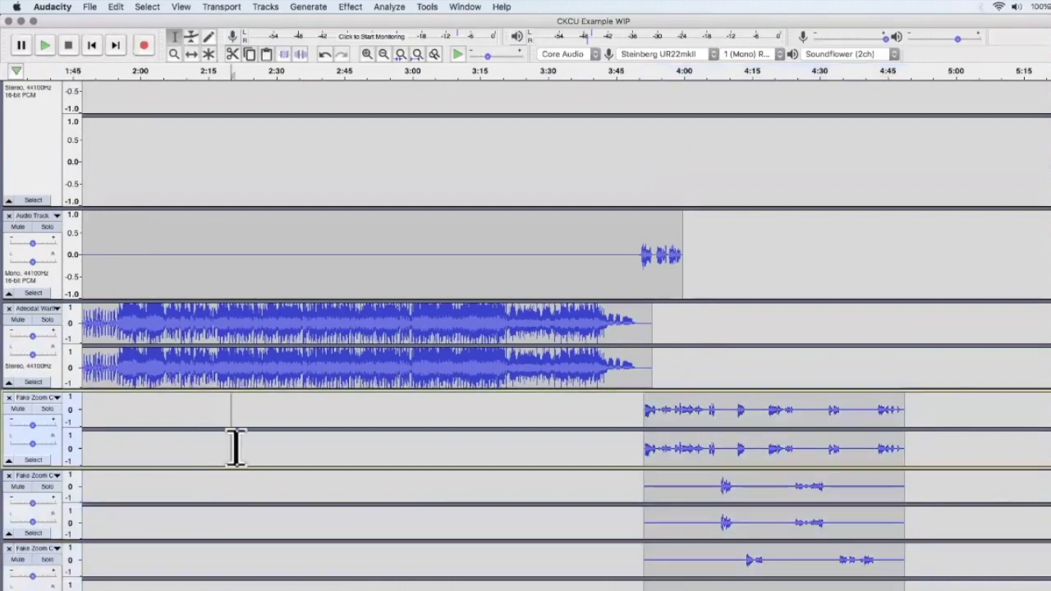
scroll(684, 409, down, 1)
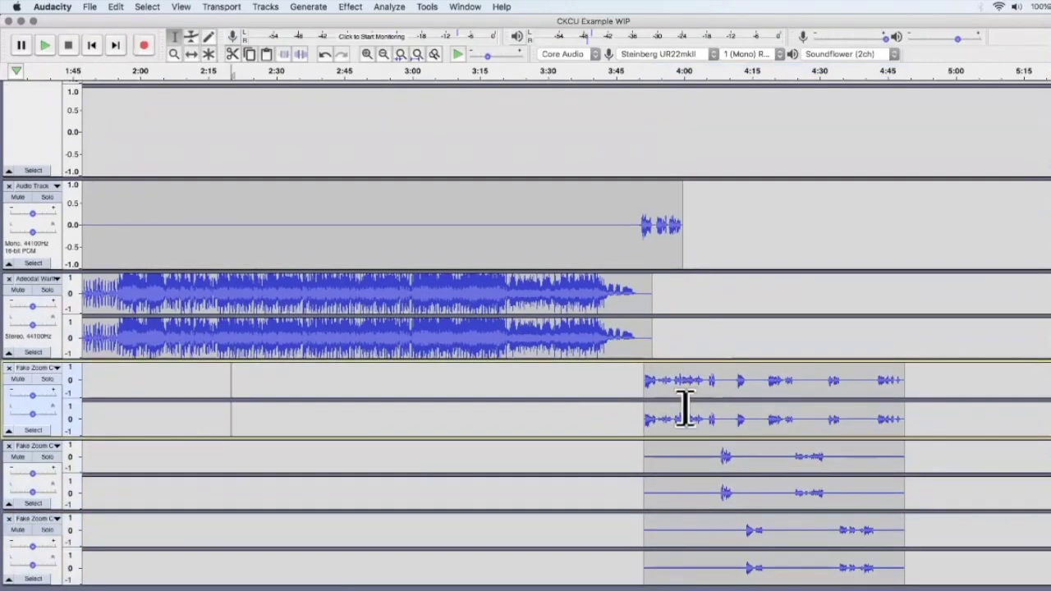
drag(642, 382, 903, 560)
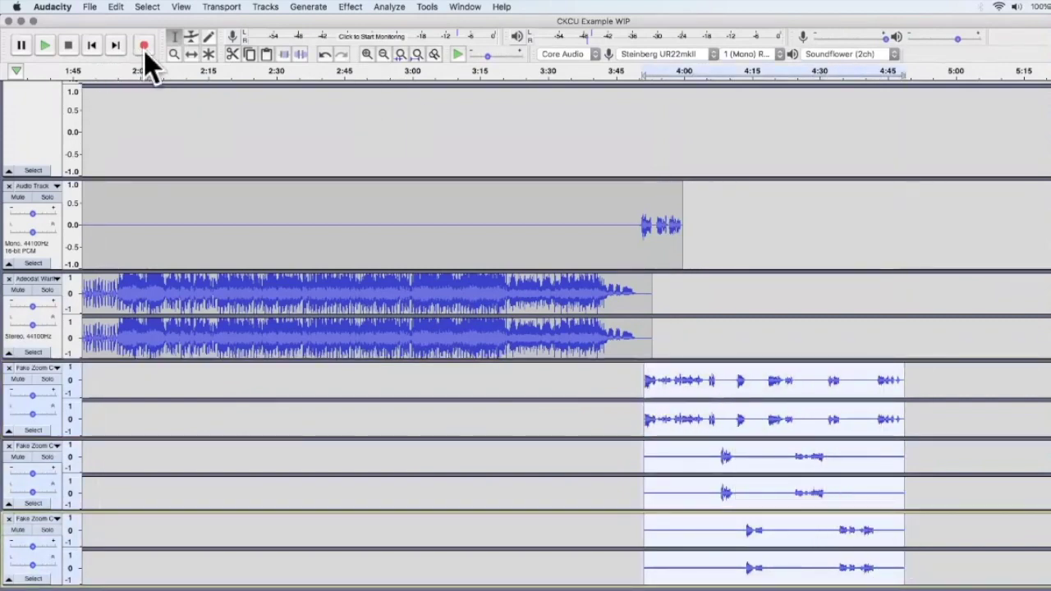
click(192, 54)
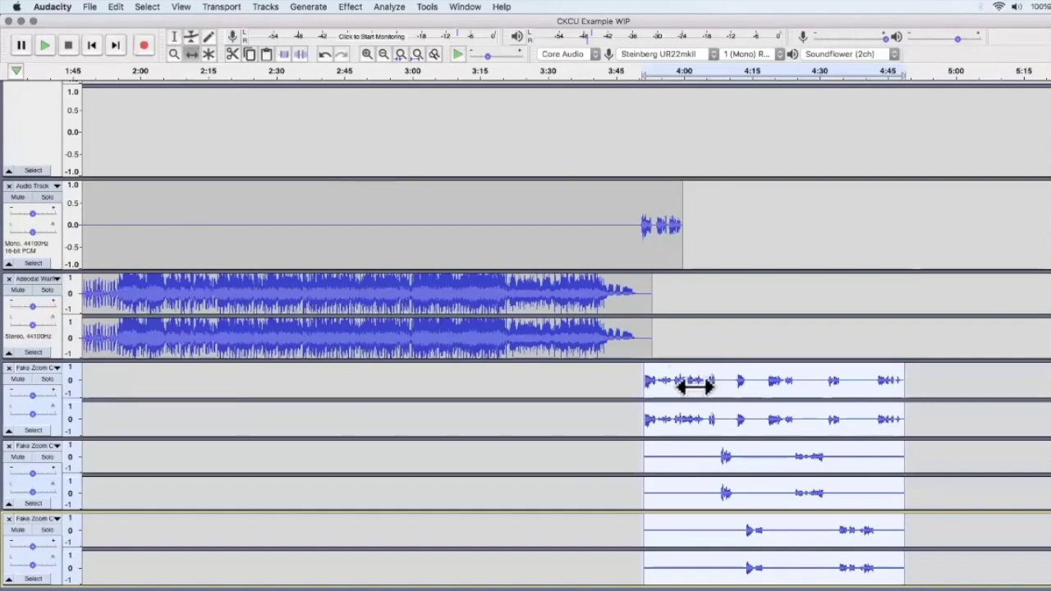
drag(666, 382, 708, 386)
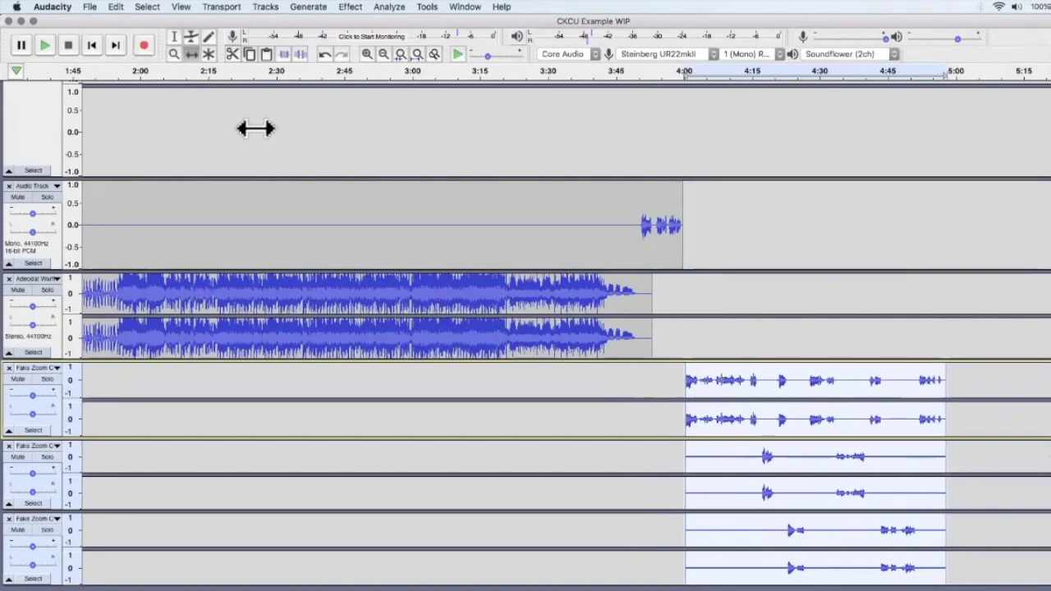
- Shift the three Zoom call clips slightly earlier so they start exactly at the end of the voice recording
click(174, 54)
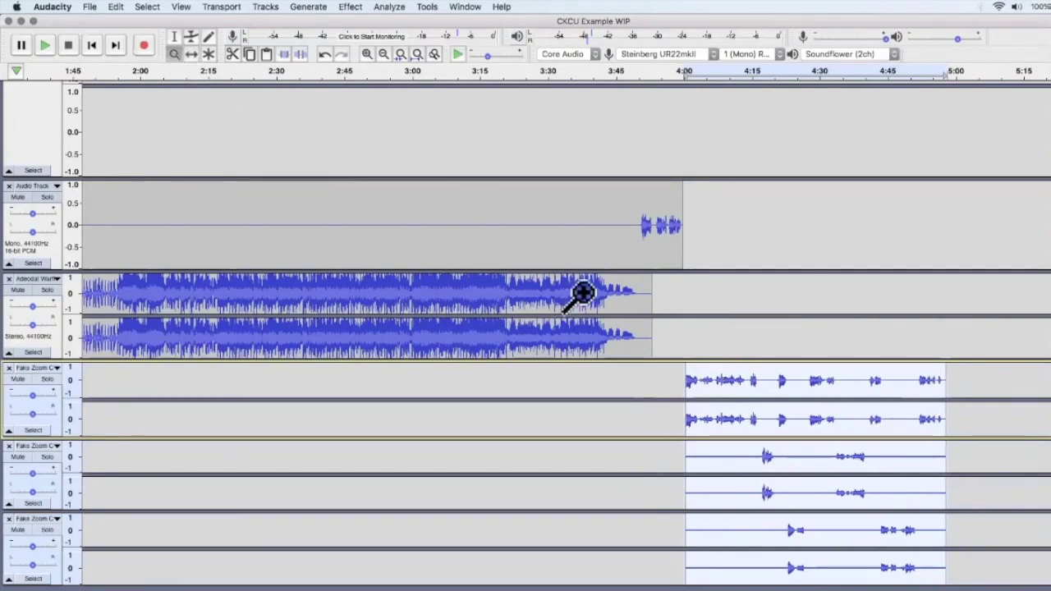
click(681, 310)
click(682, 310)
click(681, 308)
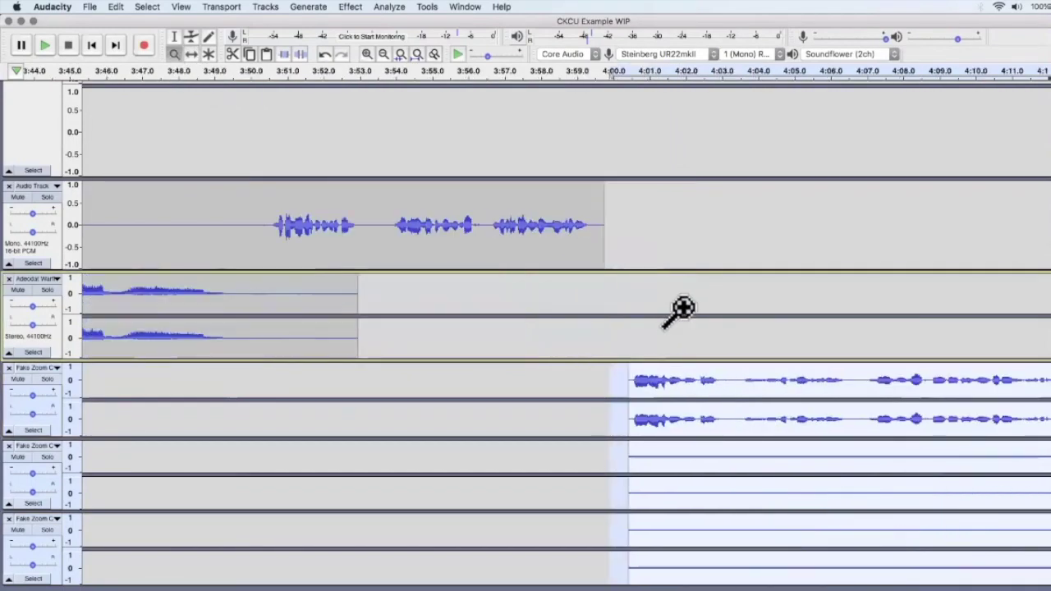
click(683, 308)
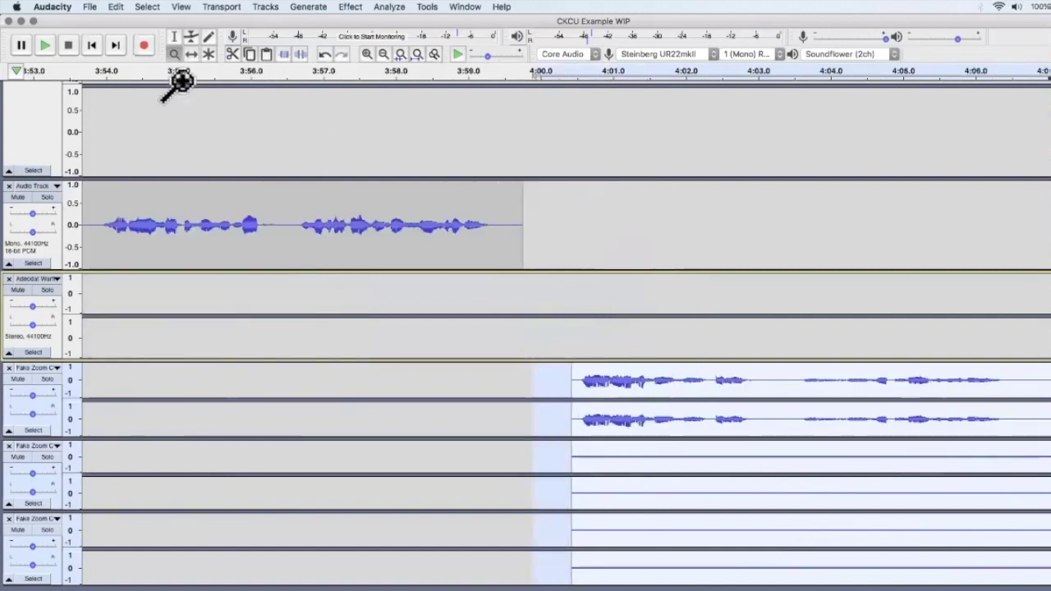
click(193, 52)
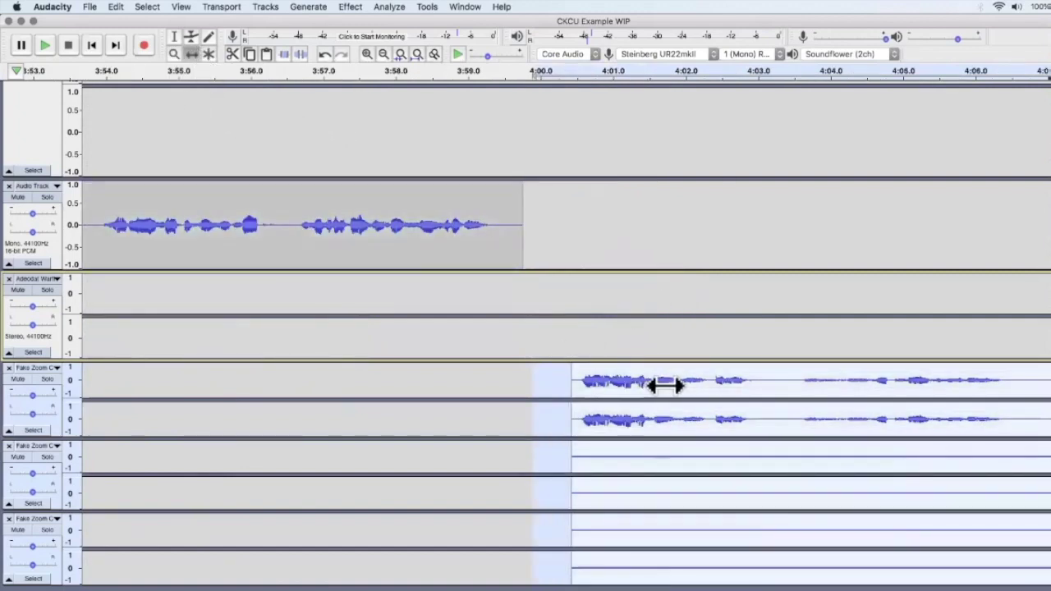
drag(645, 385, 619, 383)
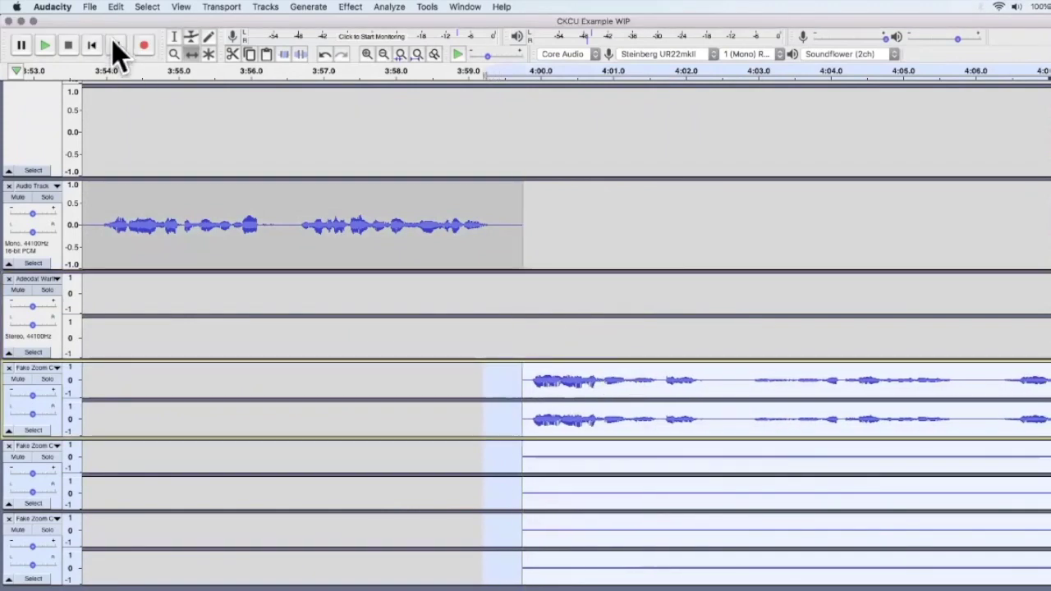
- Play back the transition from the song's ending at about 3:46 through the voice recording
click(173, 37)
click(394, 283)
click(314, 250)
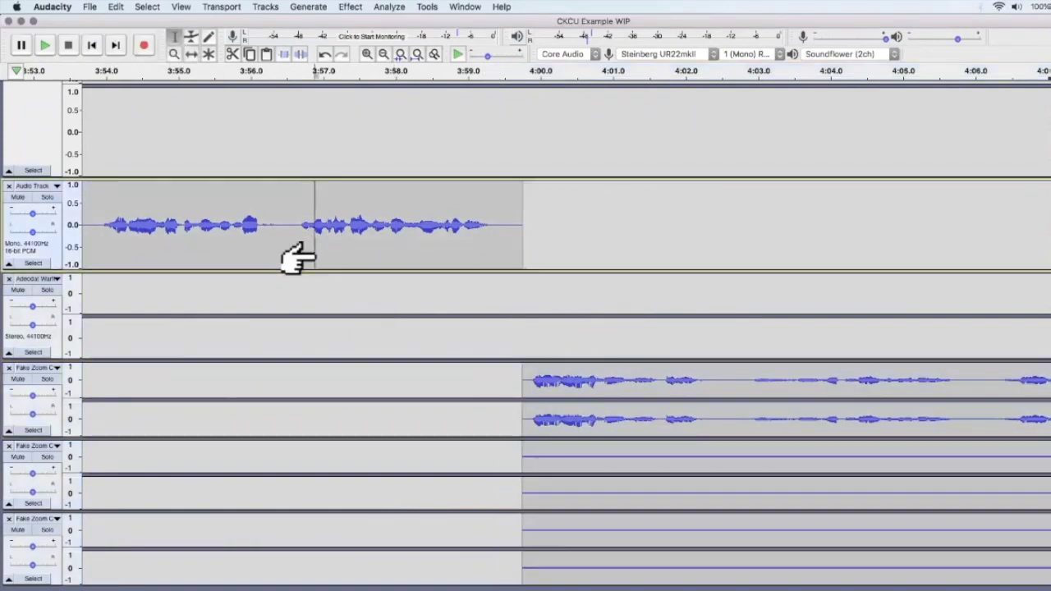
drag(313, 251, 265, 251)
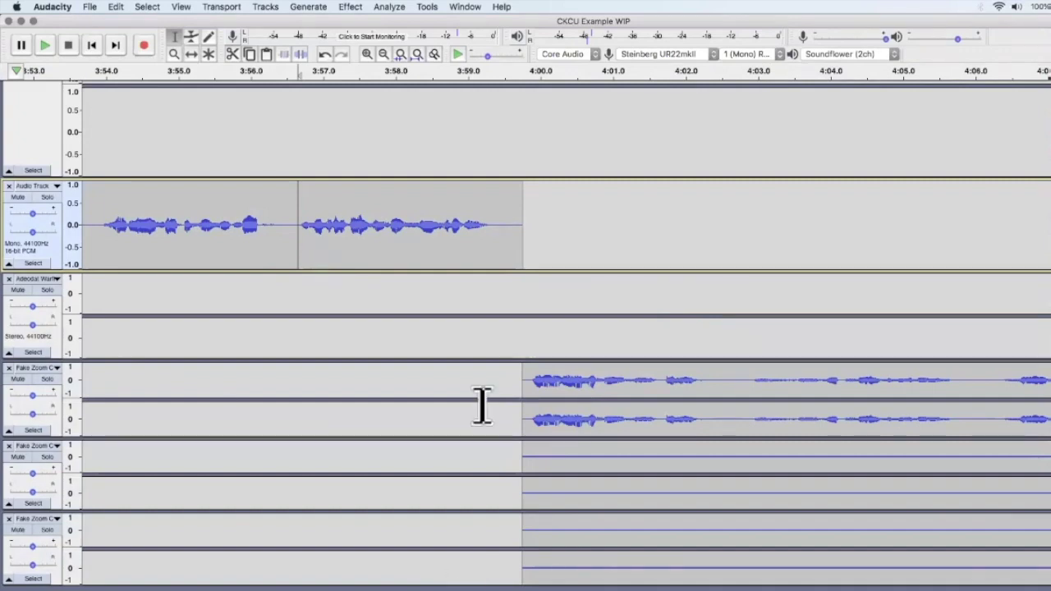
click(317, 227)
scroll(317, 223, left, 10)
click(385, 215)
click(130, 218)
key(space)
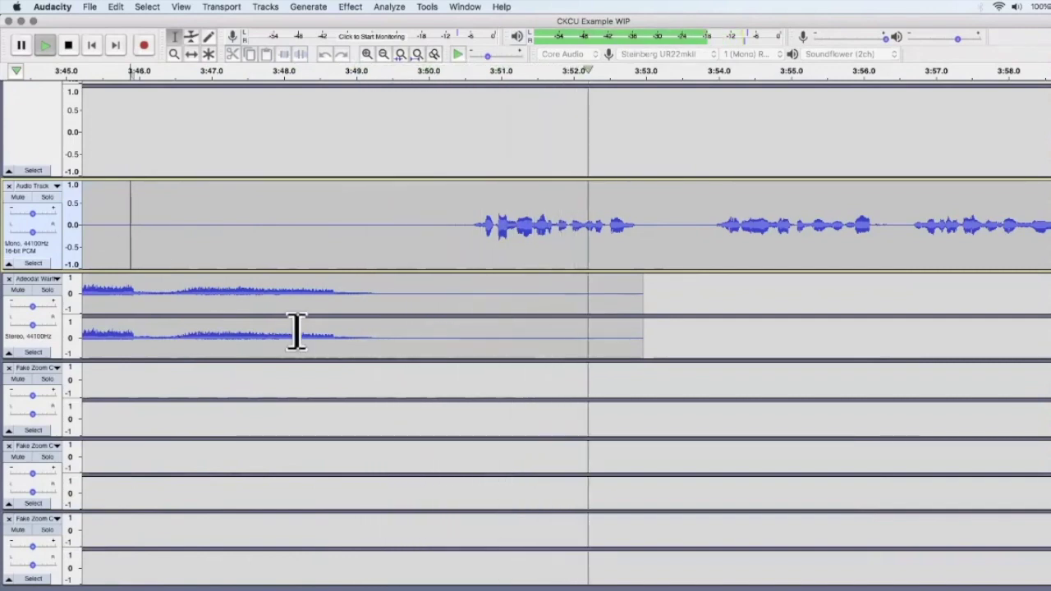
scroll(295, 330, right, 5)
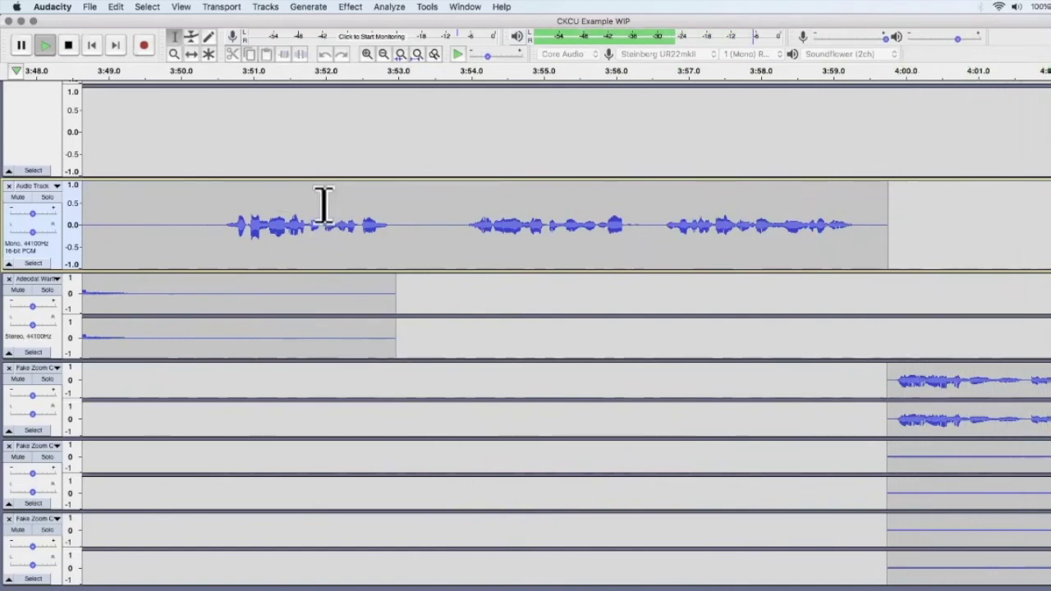
key(space)
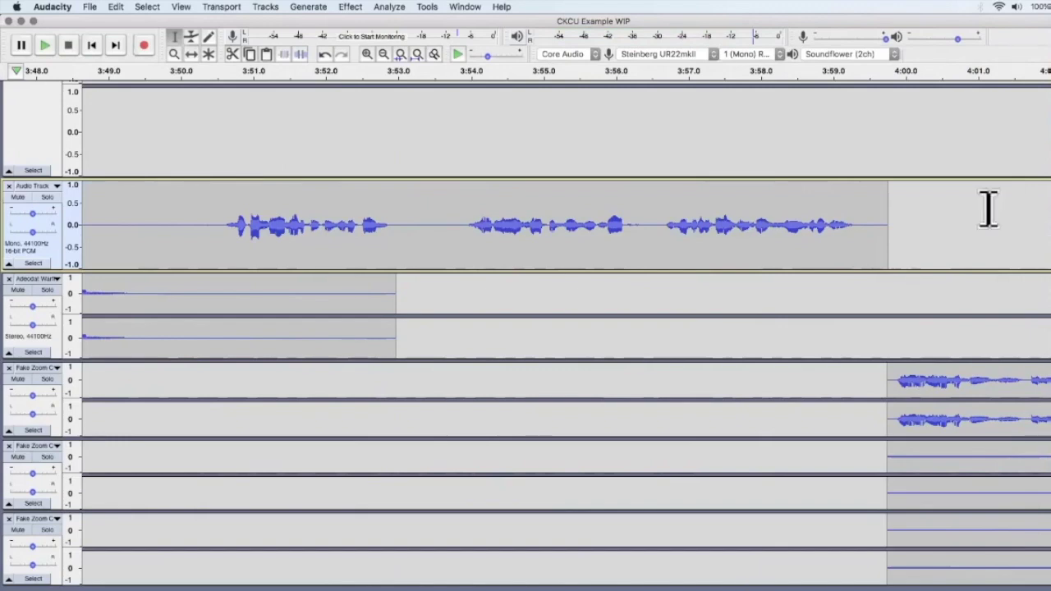
- Select the silent first 0.1 seconds or so of all three Zoom call tracks and apply Fade In
click(941, 332)
scroll(941, 333, right, 5)
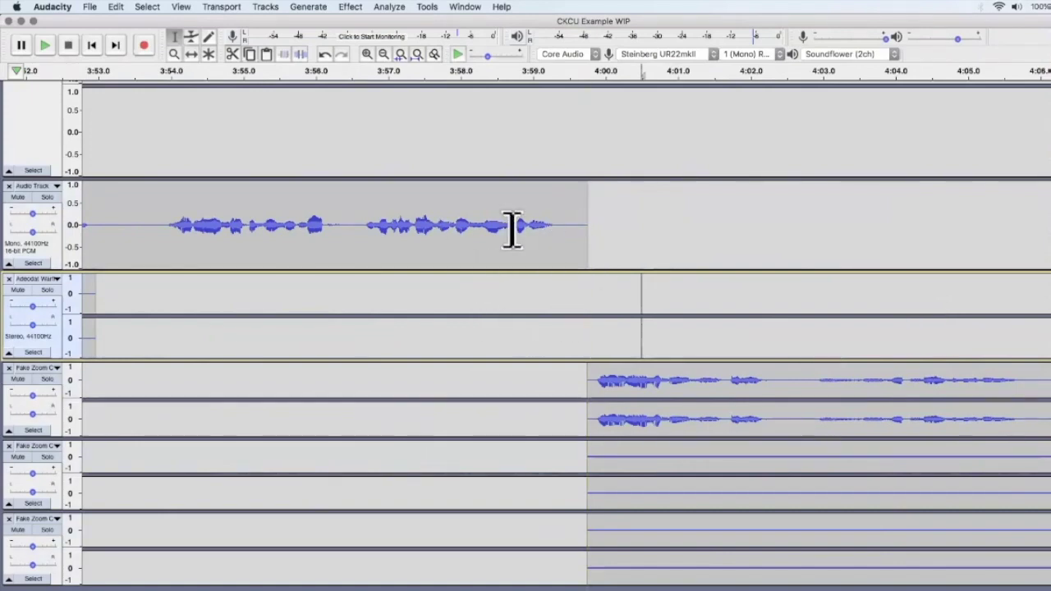
click(596, 234)
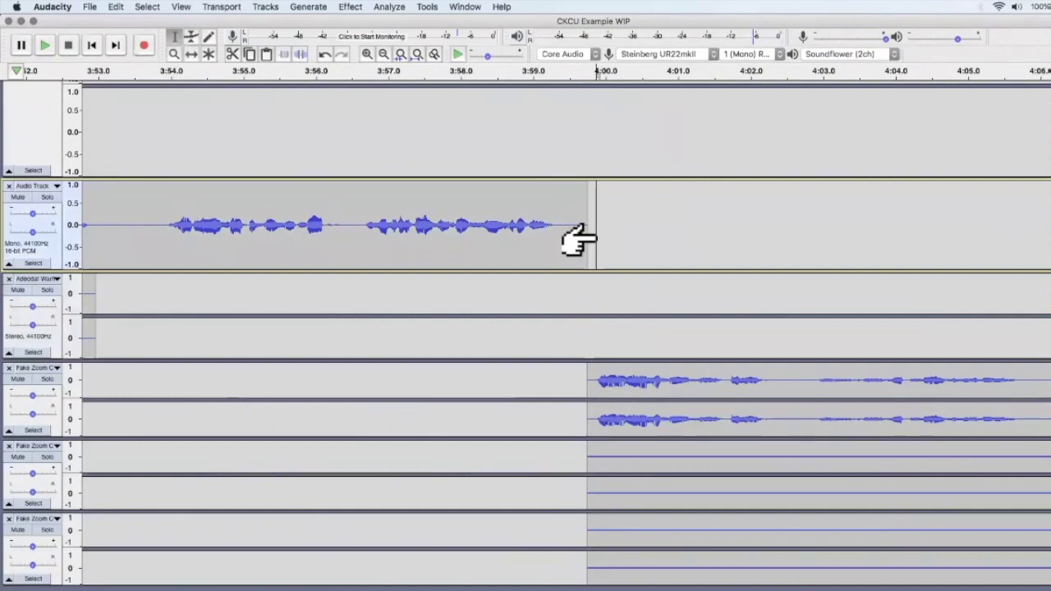
drag(596, 236, 610, 236)
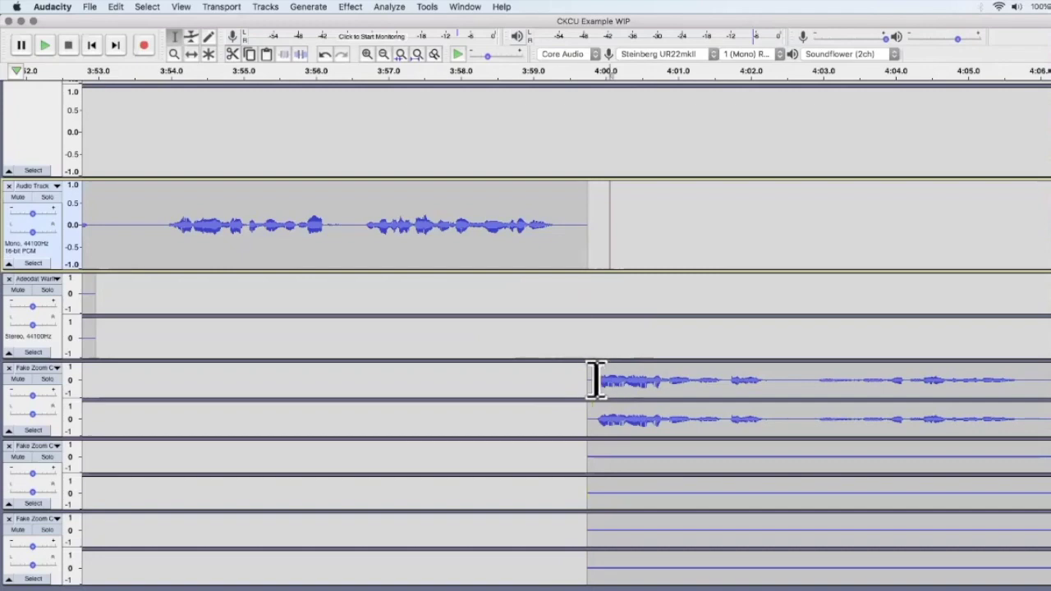
drag(595, 377, 583, 567)
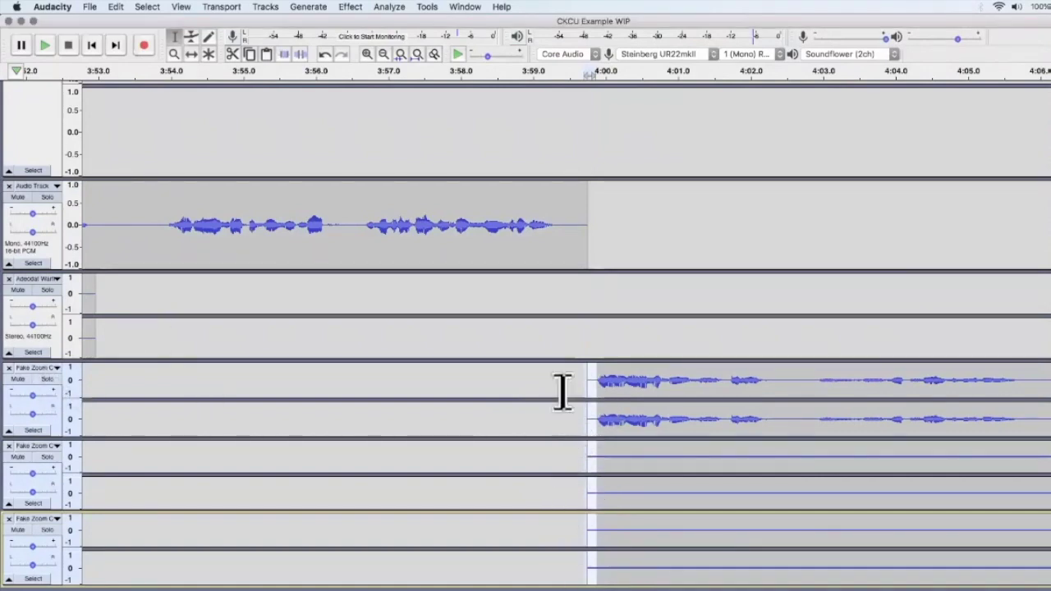
click(353, 8)
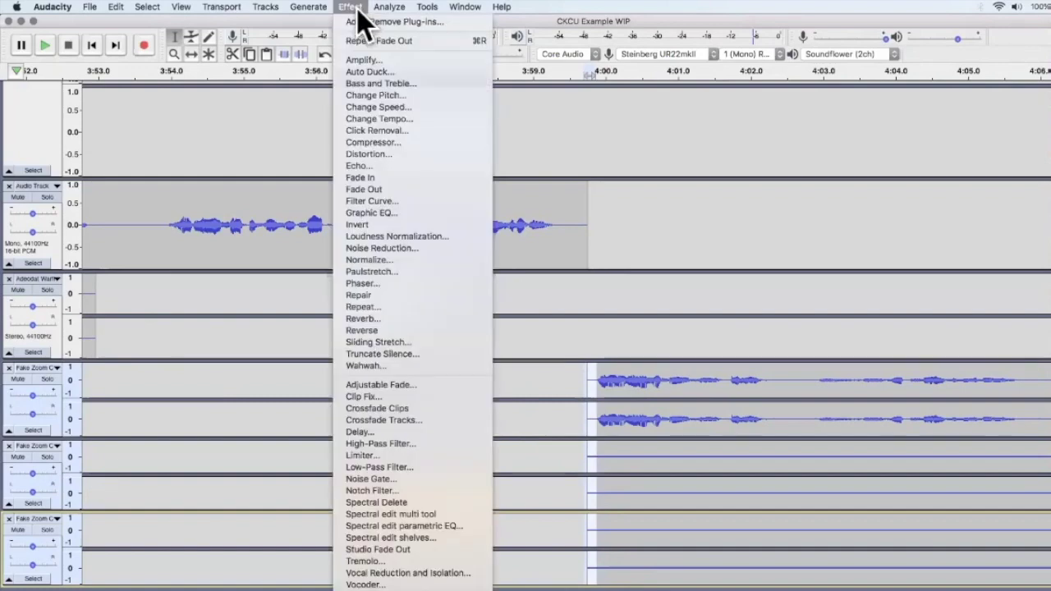
click(361, 179)
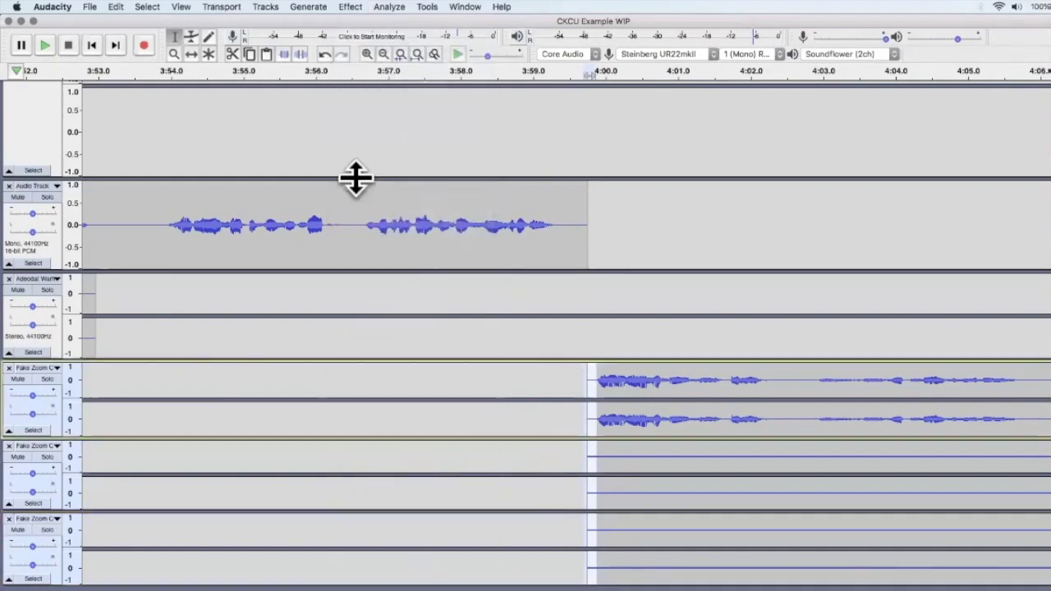
- Select the silent last 0.7 seconds or so of all three Zoom call tracks and apply Fade Out
click(570, 493)
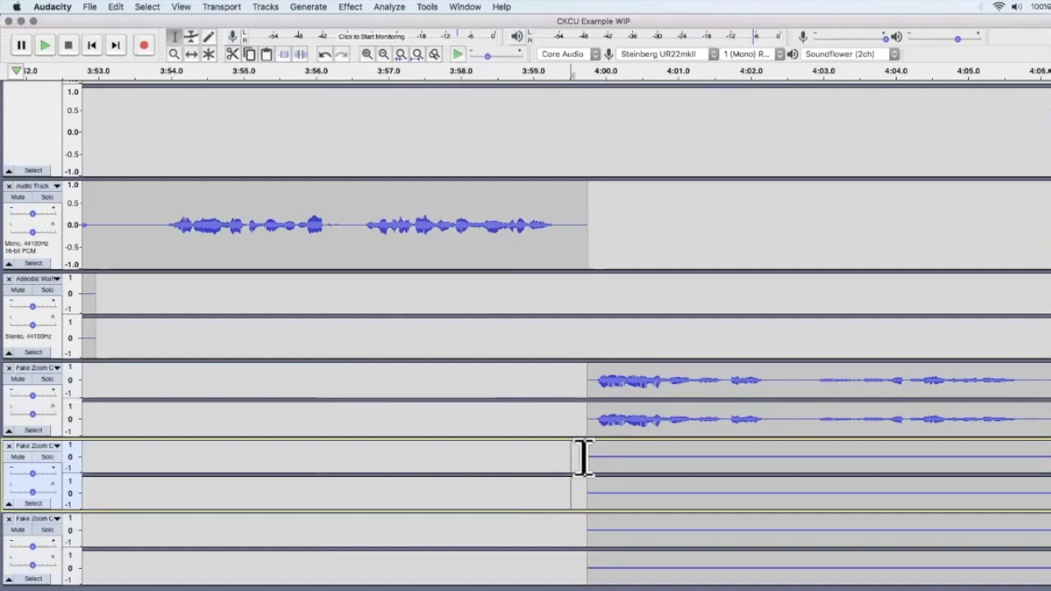
scroll(582, 458, right, 10)
scroll(582, 458, right, 20)
scroll(582, 458, right, 15)
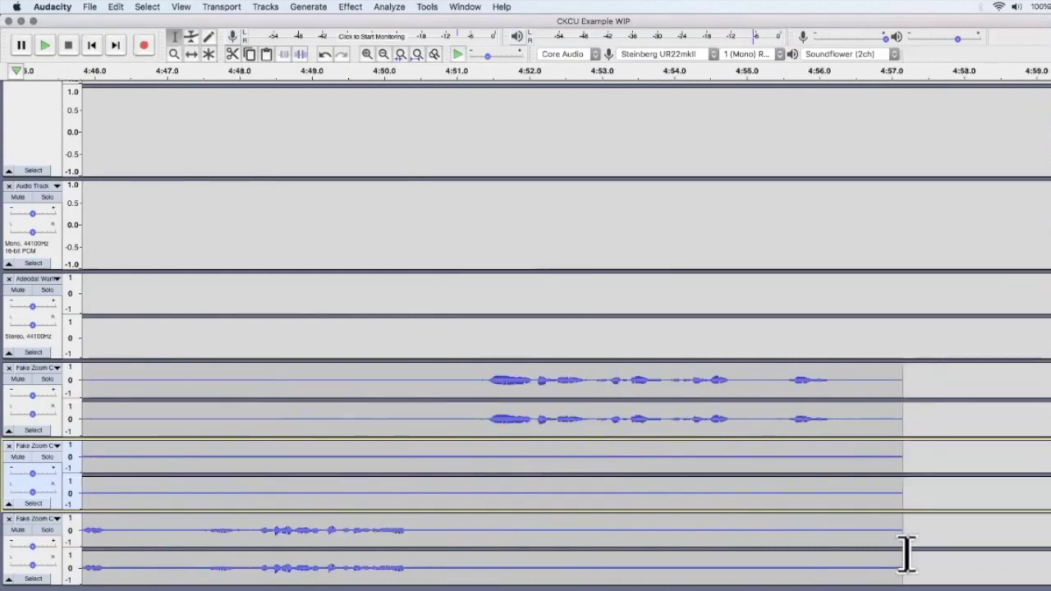
drag(899, 558, 853, 394)
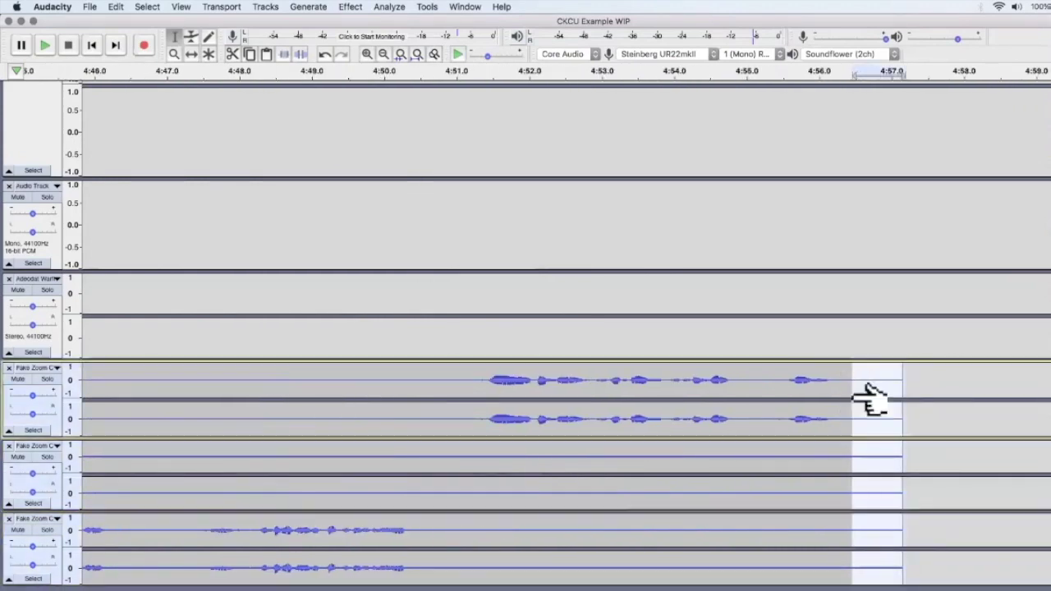
click(353, 8)
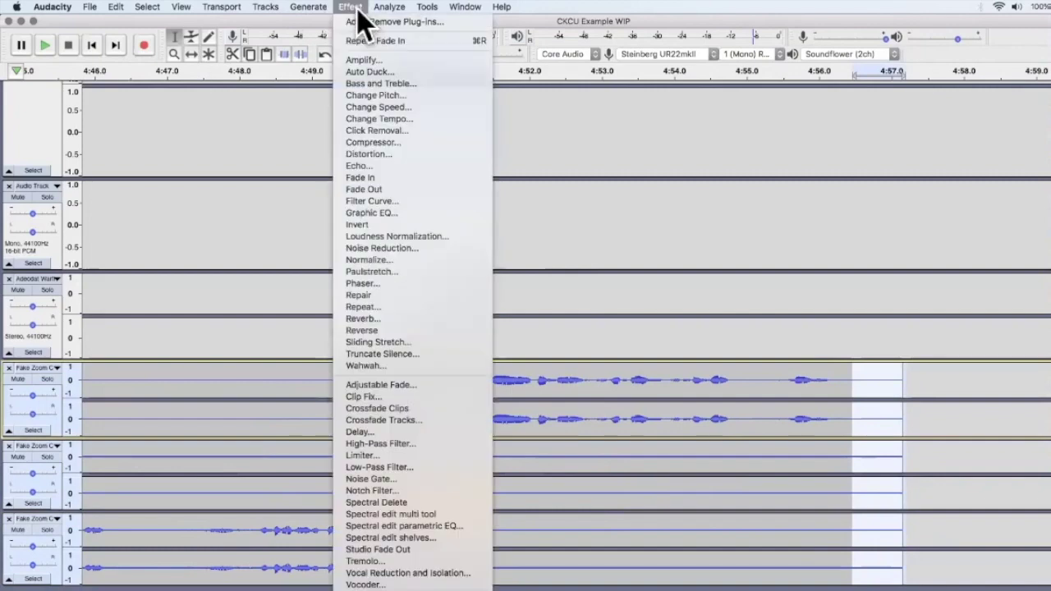
click(366, 189)
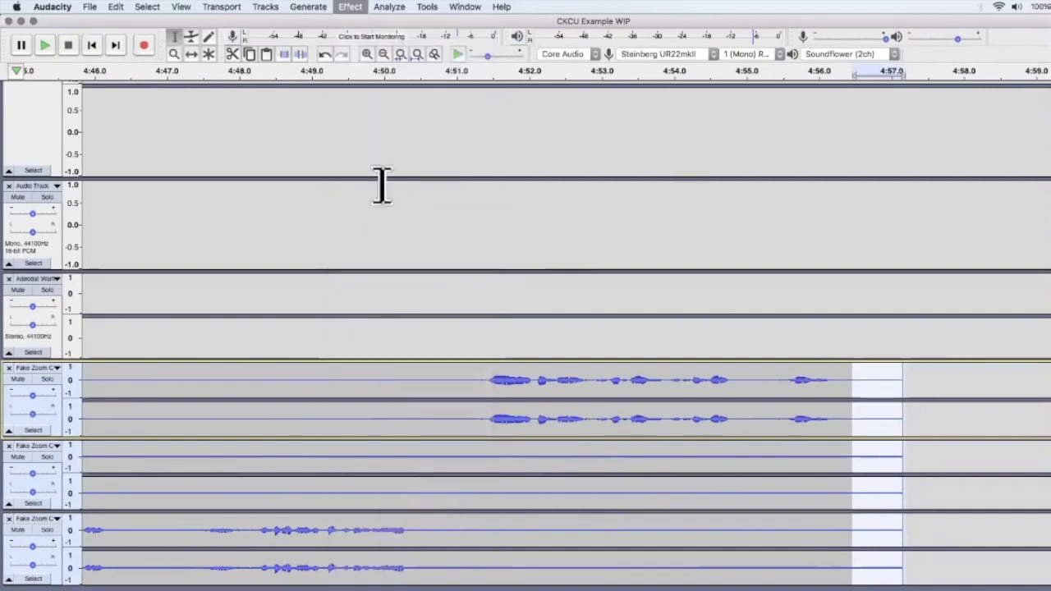
click(656, 486)
- Play back the Zoom call interview from its start at about 4:00, following the speech across all three tracks past 4:27
scroll(657, 485, left, 10)
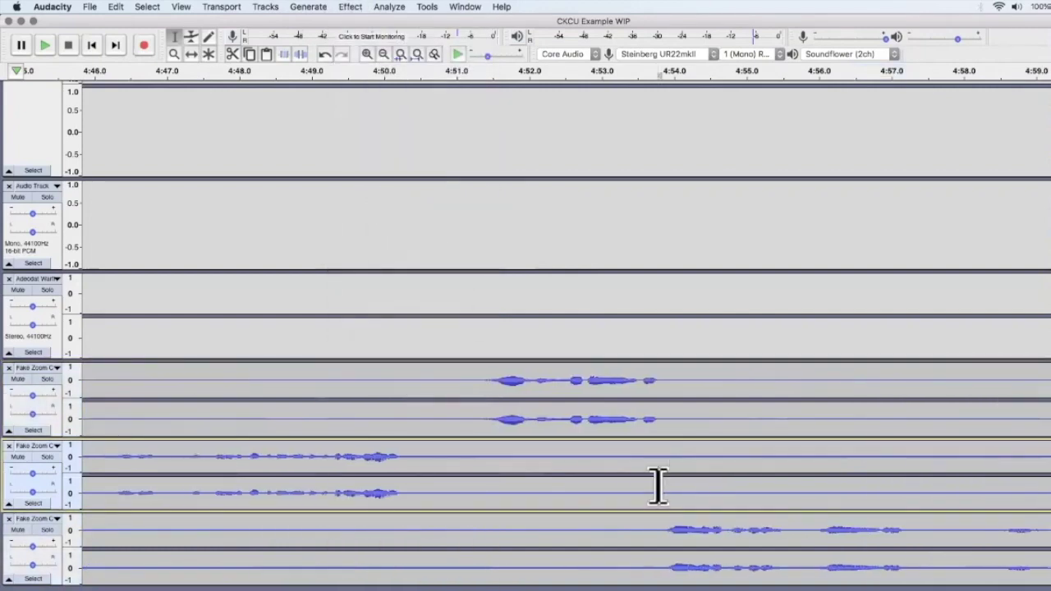
scroll(657, 485, left, 12)
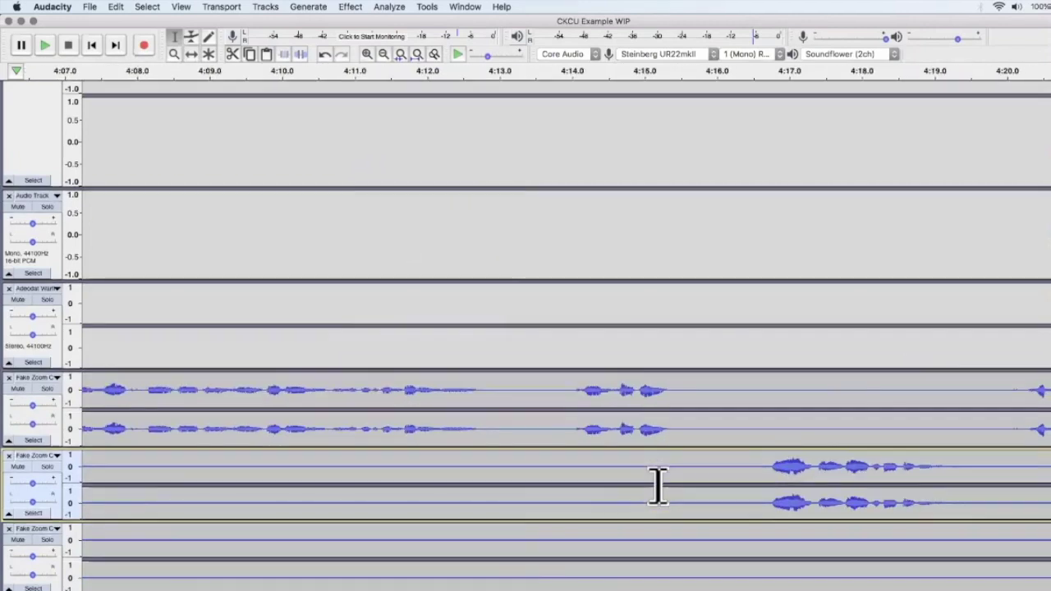
scroll(659, 485, left, 3)
scroll(659, 485, down, 1)
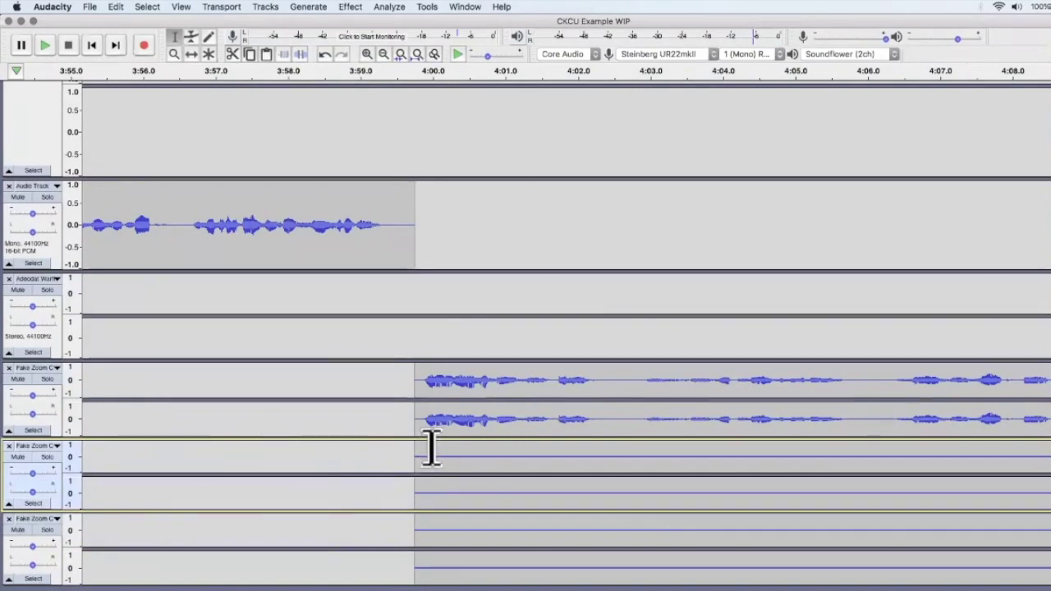
scroll(430, 447, right, 1)
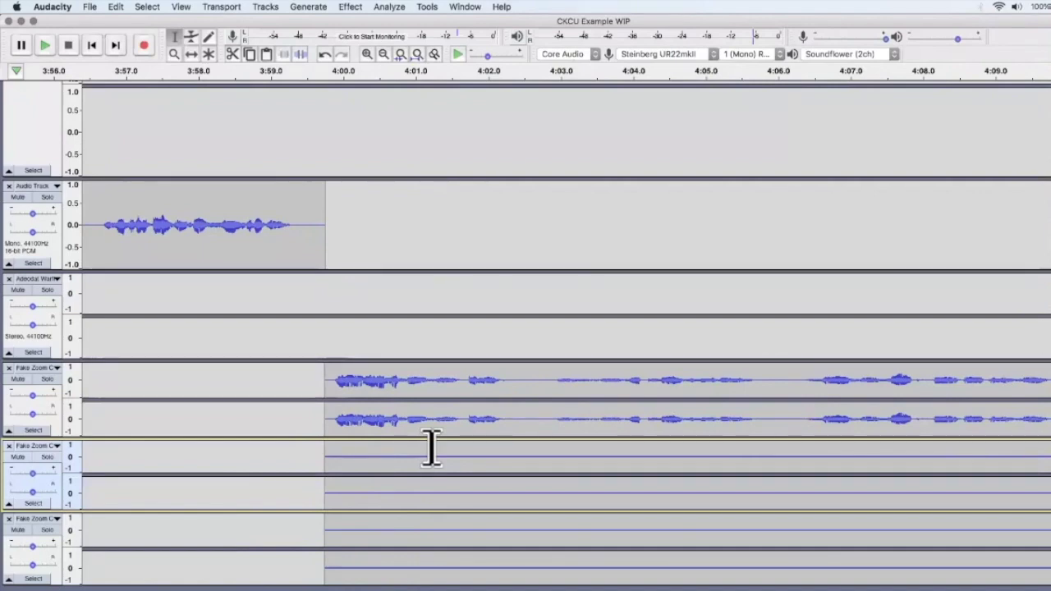
click(332, 381)
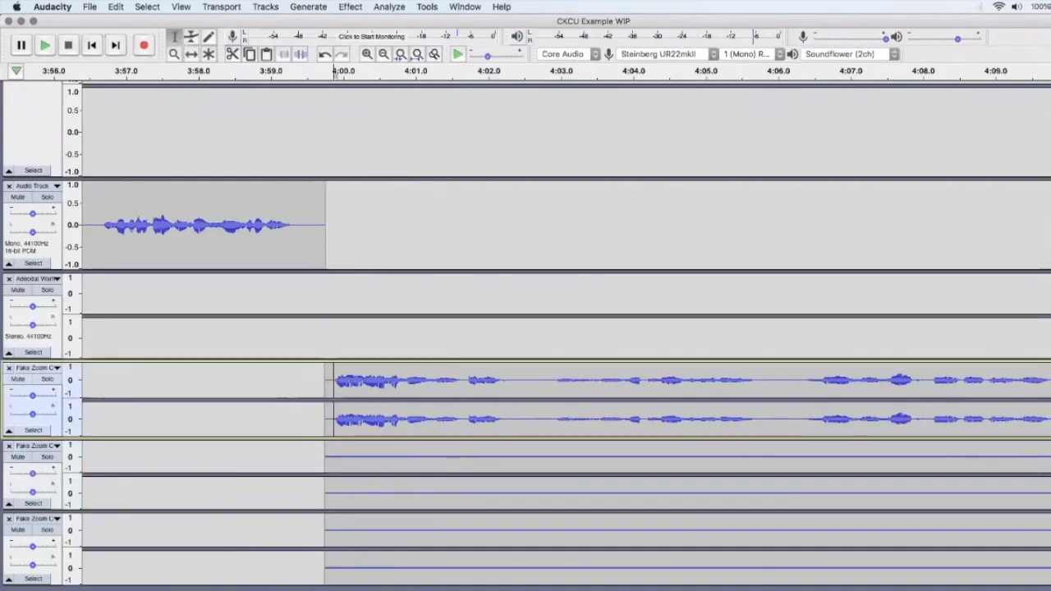
key(super+Tab)
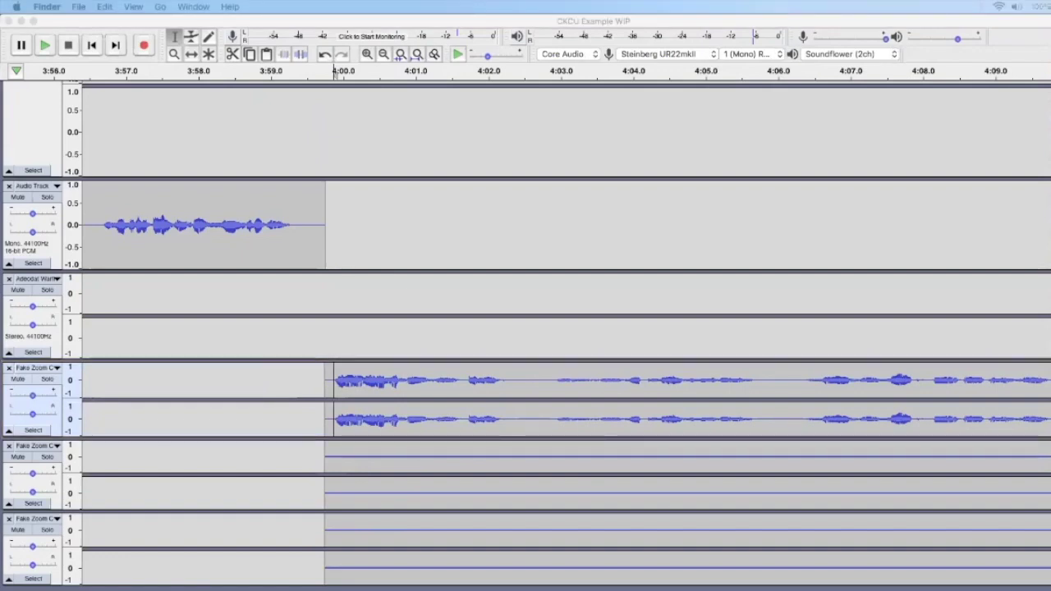
click(334, 394)
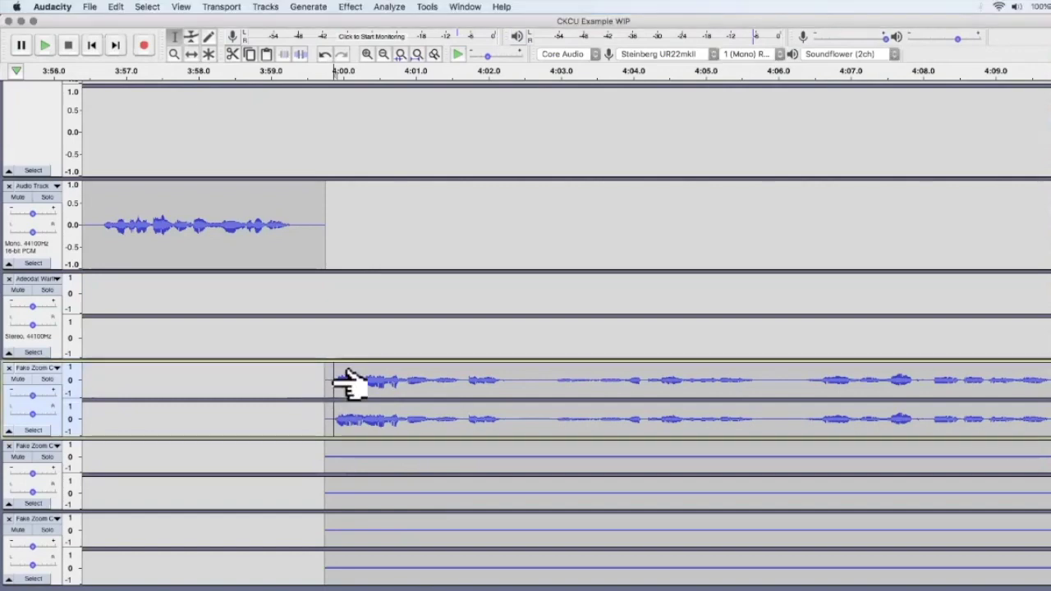
key(space)
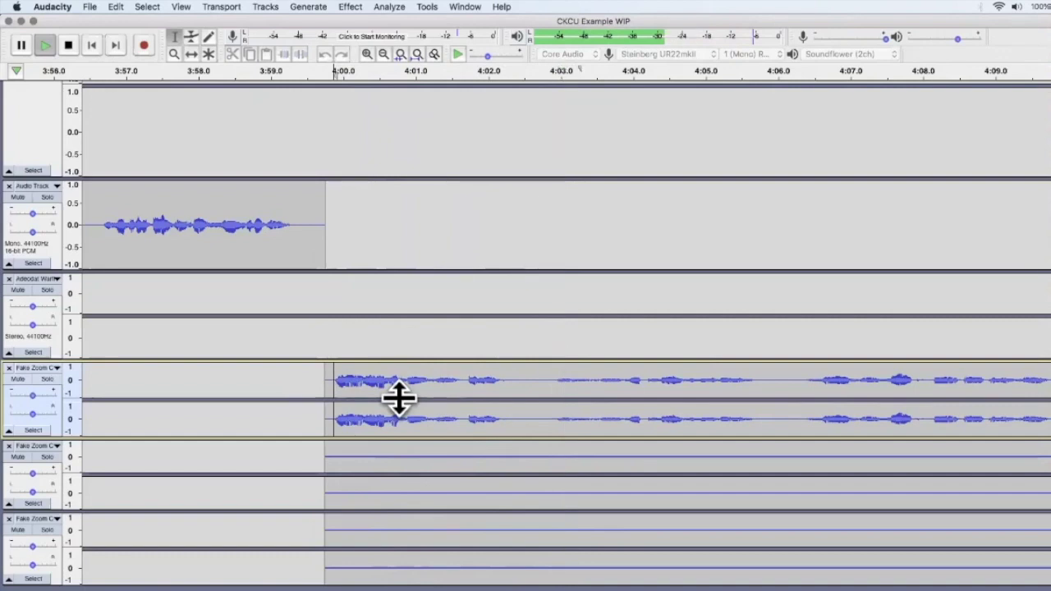
scroll(399, 399, right, 10)
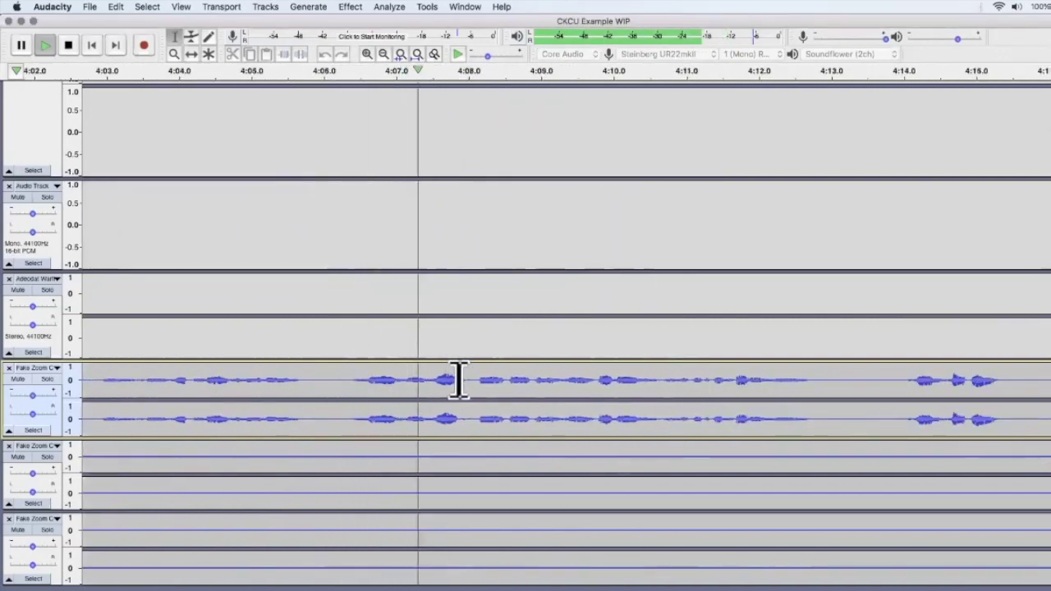
scroll(435, 381, left, 5)
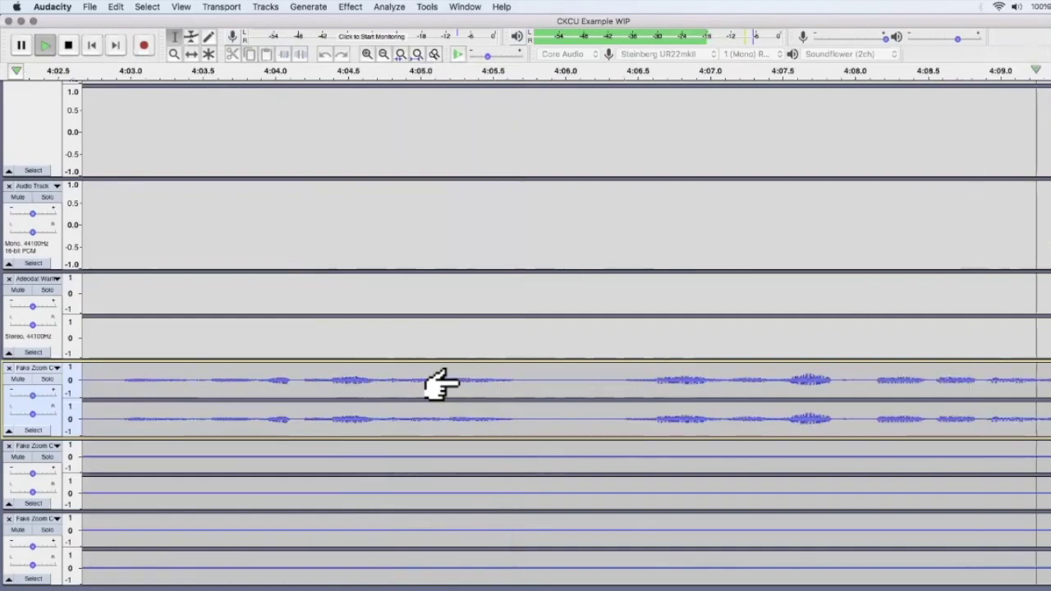
scroll(435, 382, down, 1)
scroll(458, 379, right, 8)
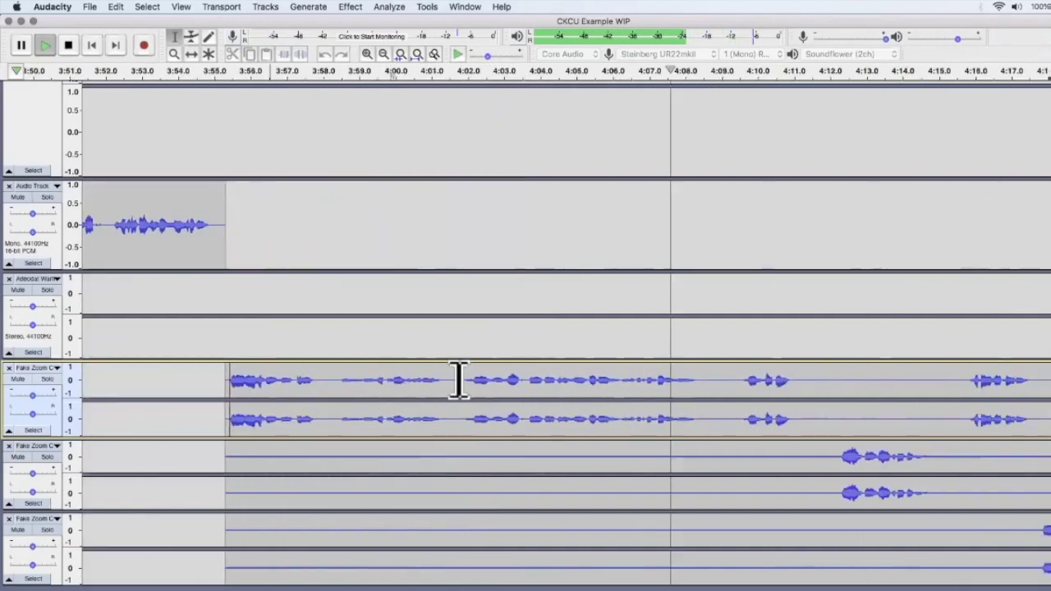
scroll(458, 380, right, 3)
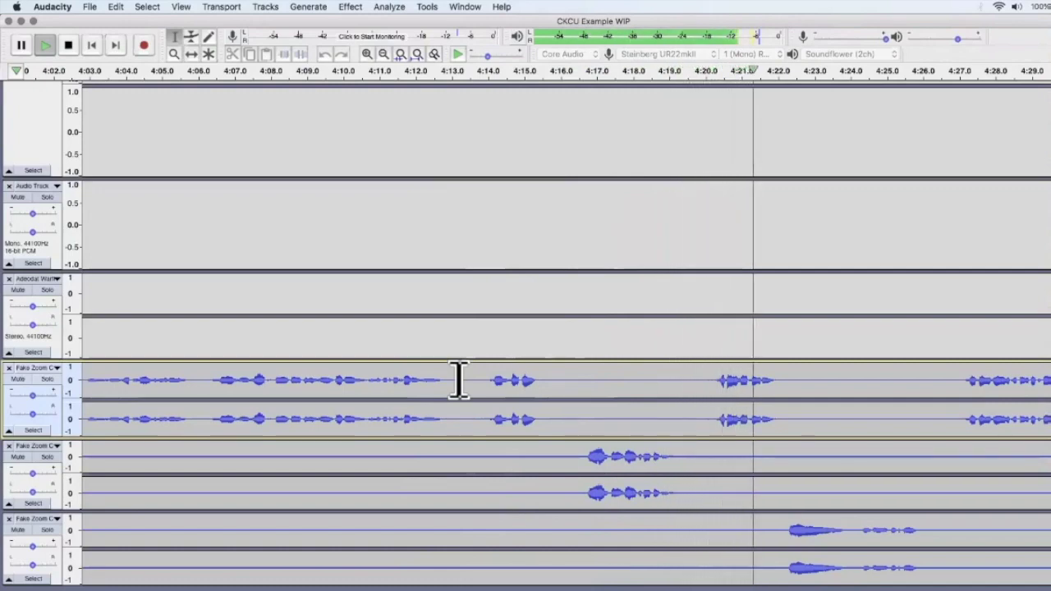
scroll(458, 380, right, 5)
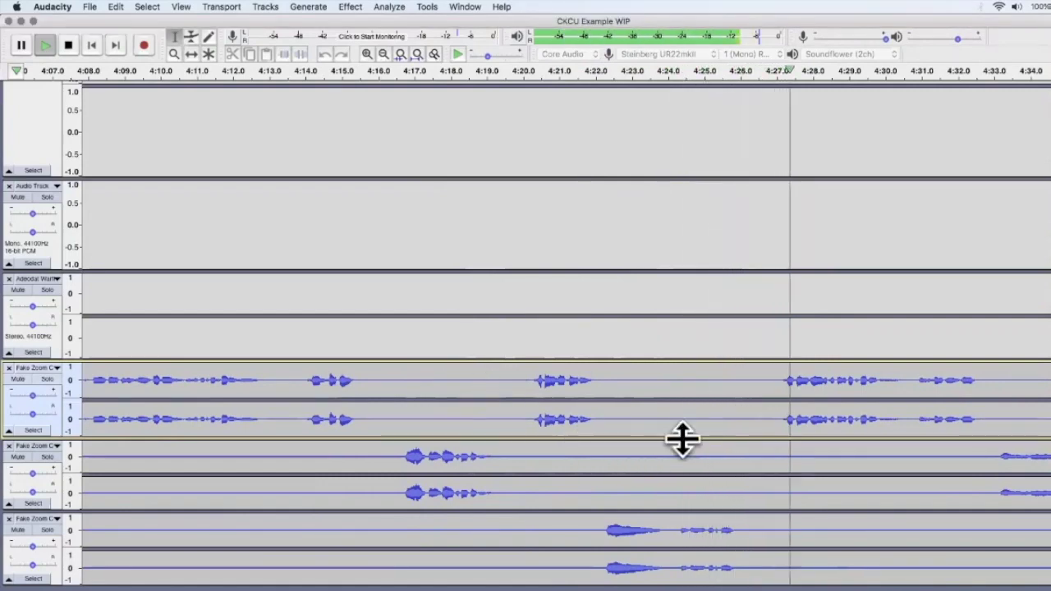
key(space)
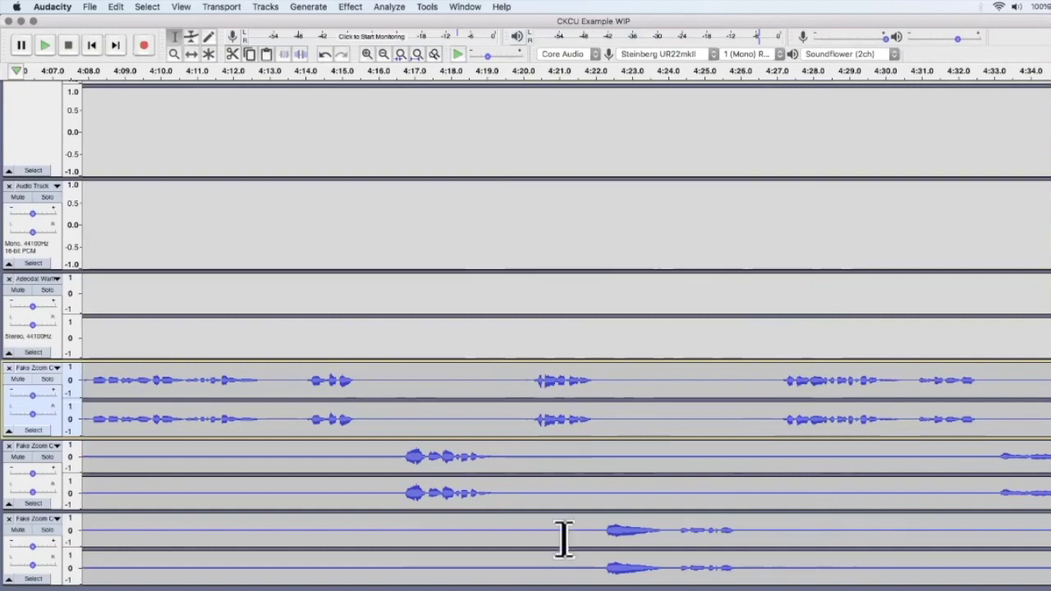
- Open the track options of the second Zoom call track to reach its name setting
click(538, 419)
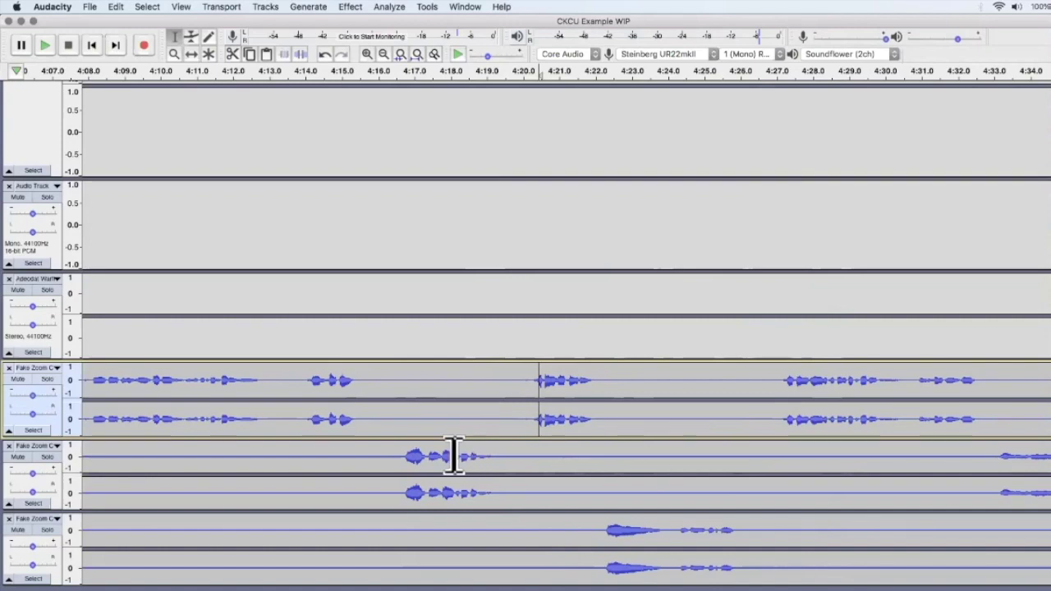
click(402, 458)
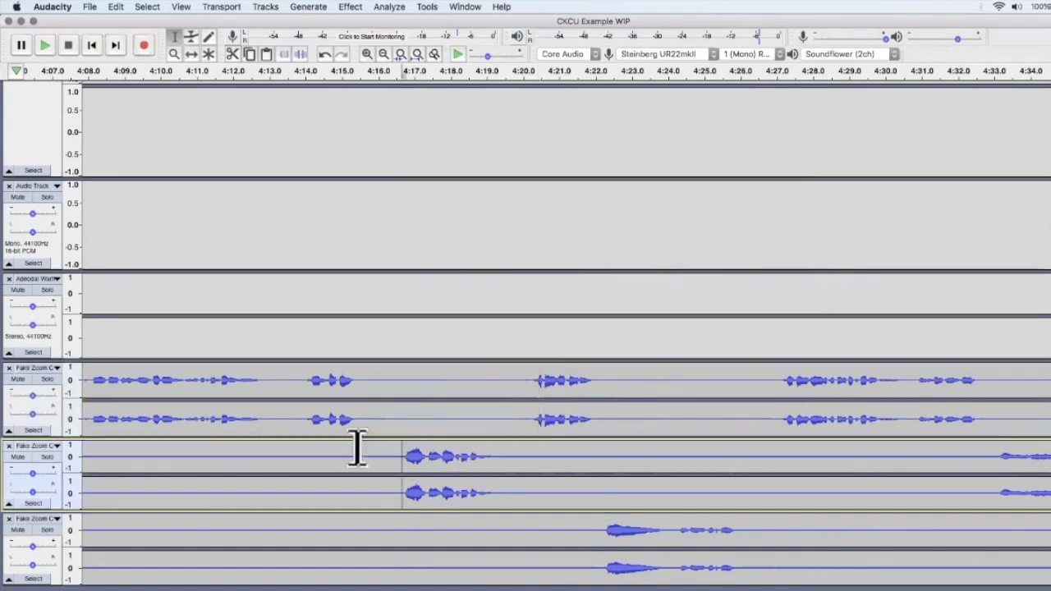
click(44, 447)
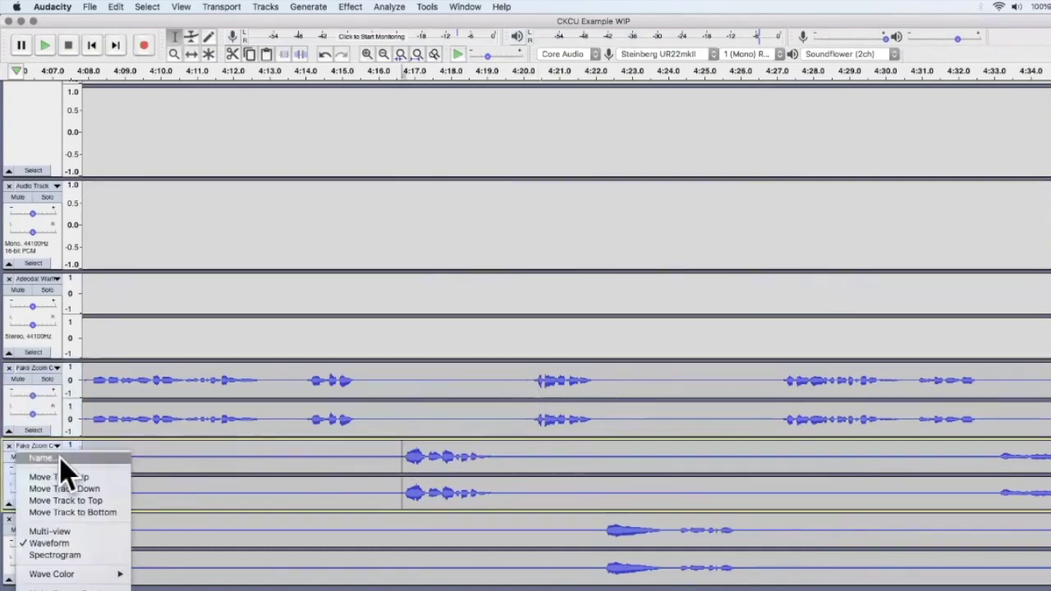
- Lower the gain of the middle Fake Zoom Call track to -3.0 dB
click(54, 458)
click(591, 356)
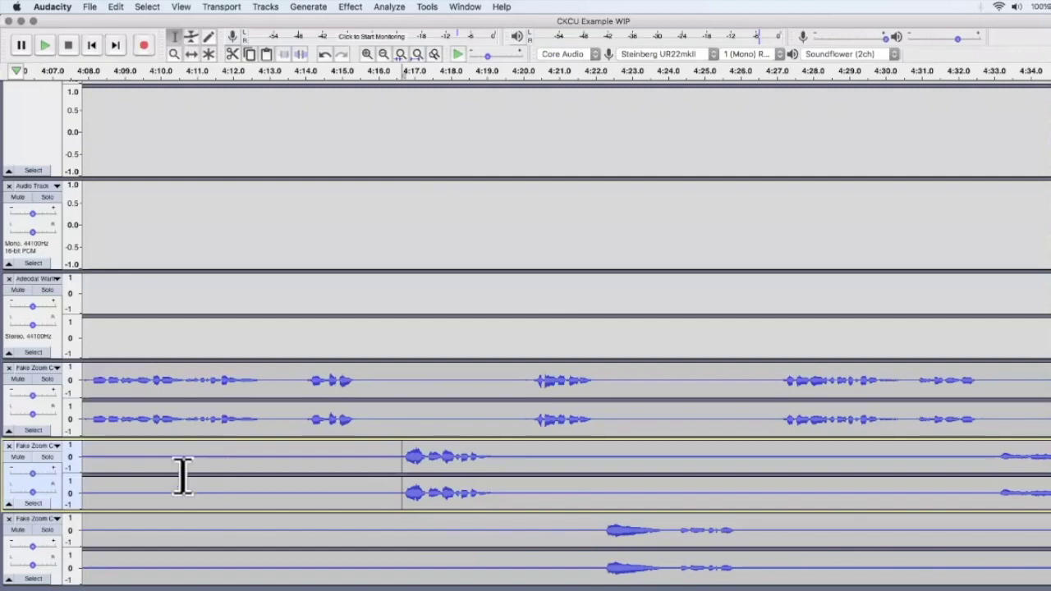
mouse_move(30, 474)
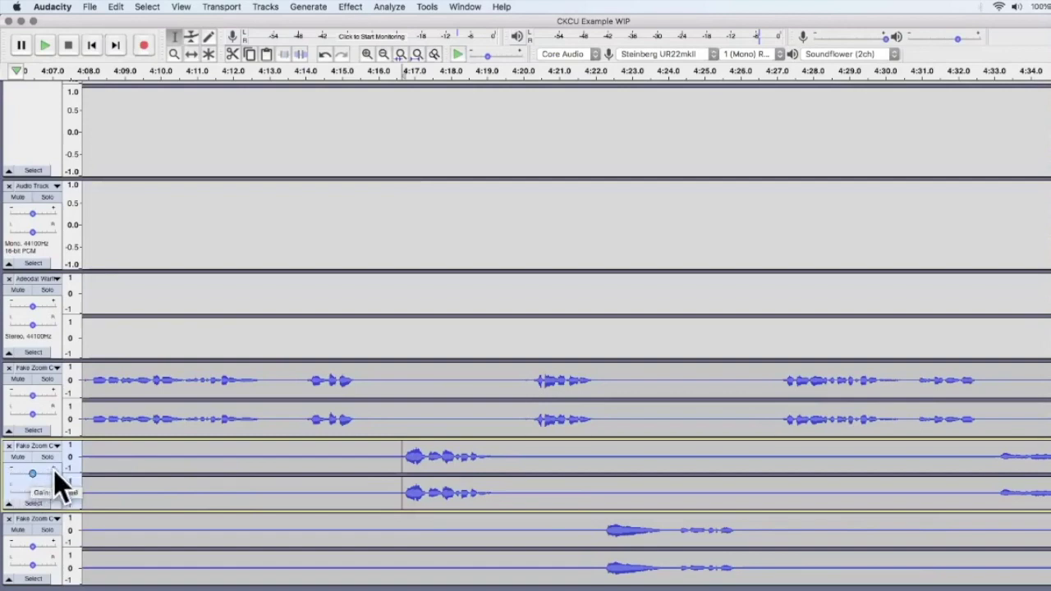
drag(32, 476, 28, 490)
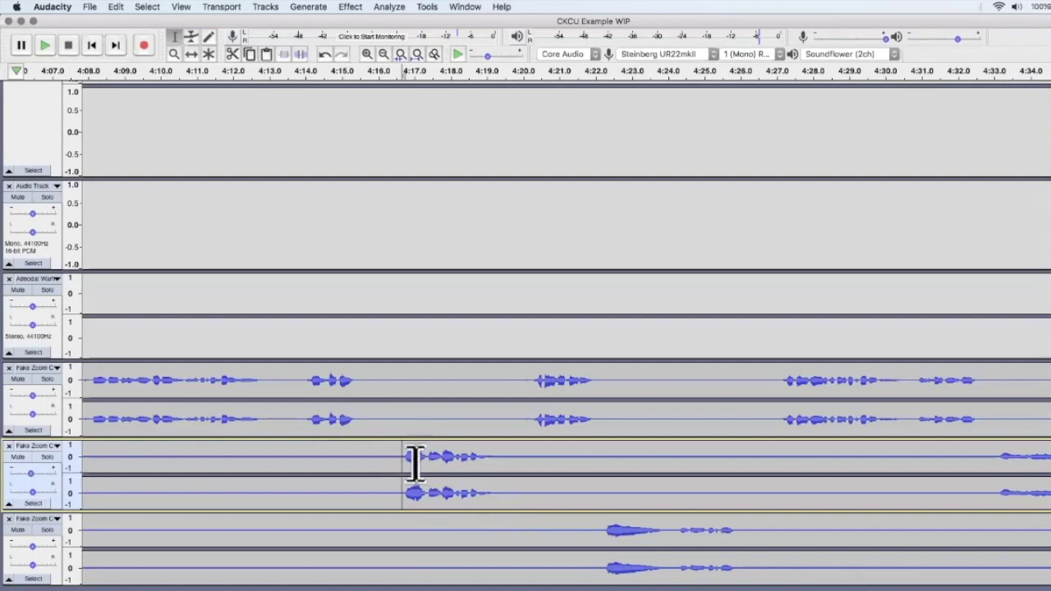
scroll(416, 466, right, 3)
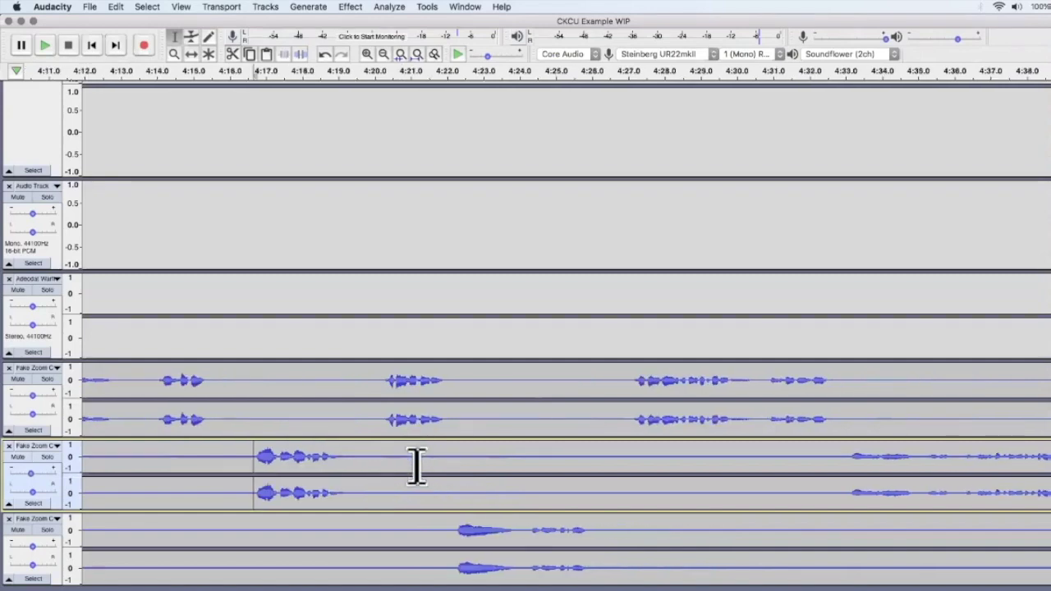
scroll(416, 467, right, 2)
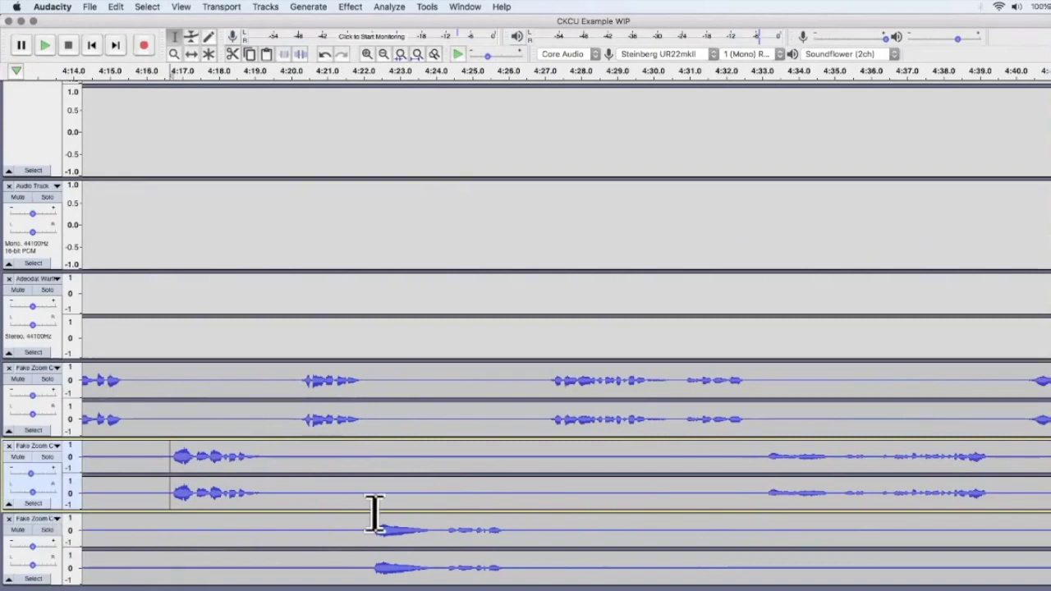
scroll(375, 513, right, 3)
scroll(375, 511, left, 6)
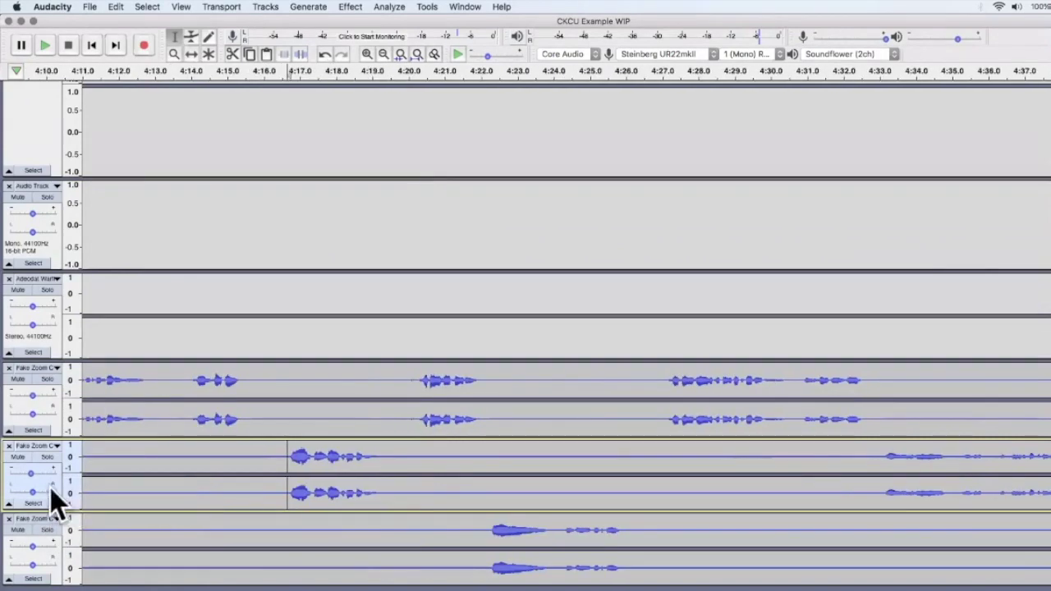
mouse_move(32, 477)
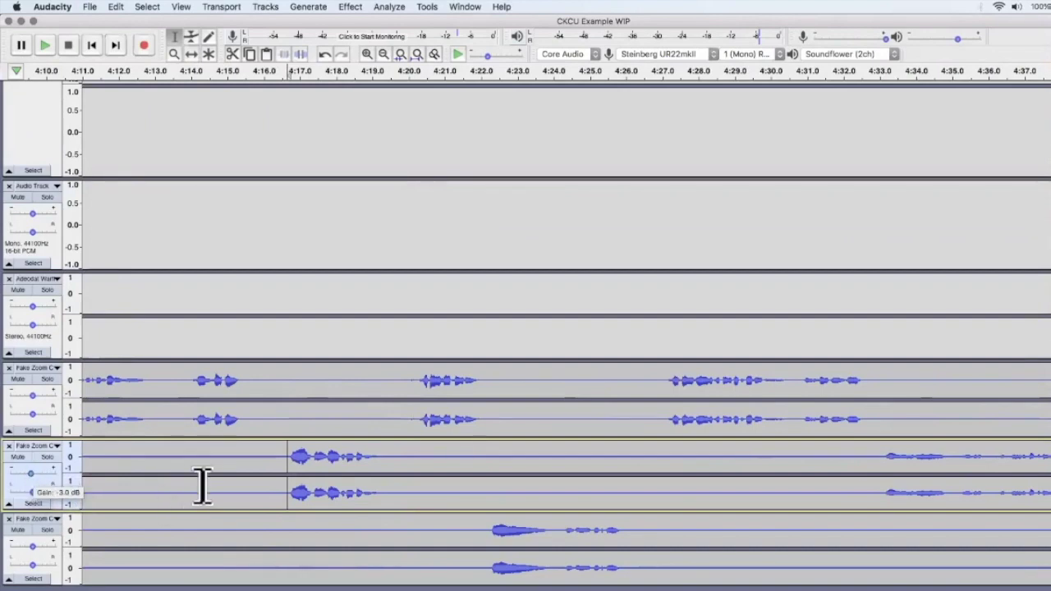
scroll(203, 487, left, 10)
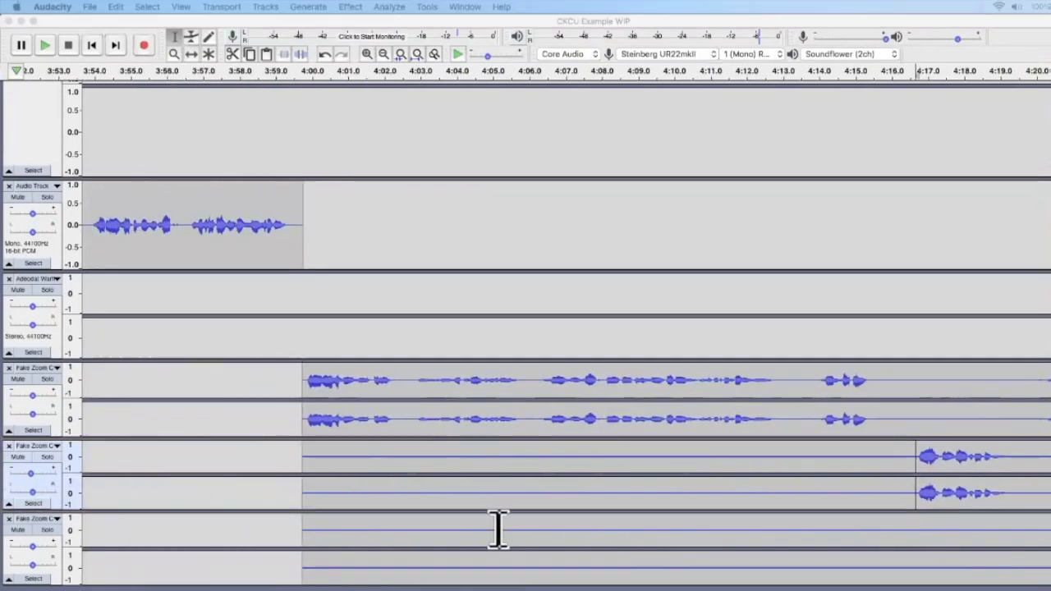
click(486, 497)
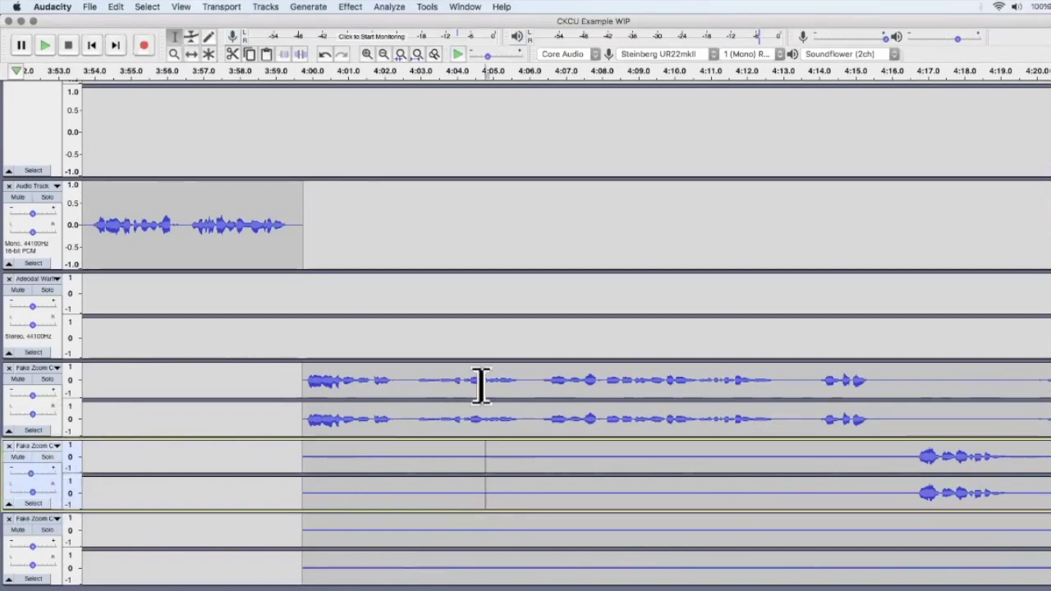
scroll(314, 383, right, 10)
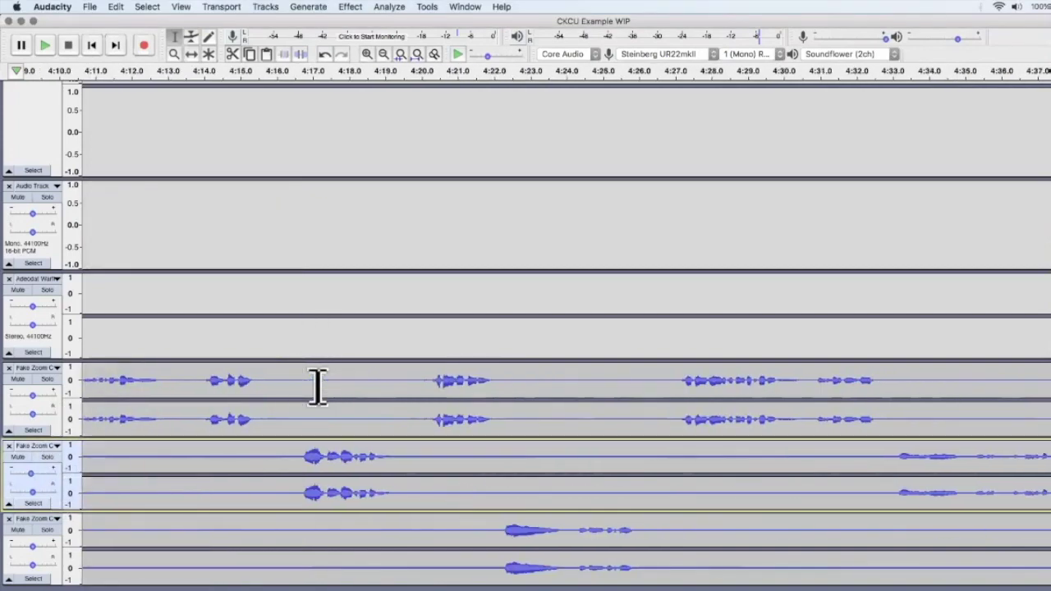
scroll(318, 386, right, 12)
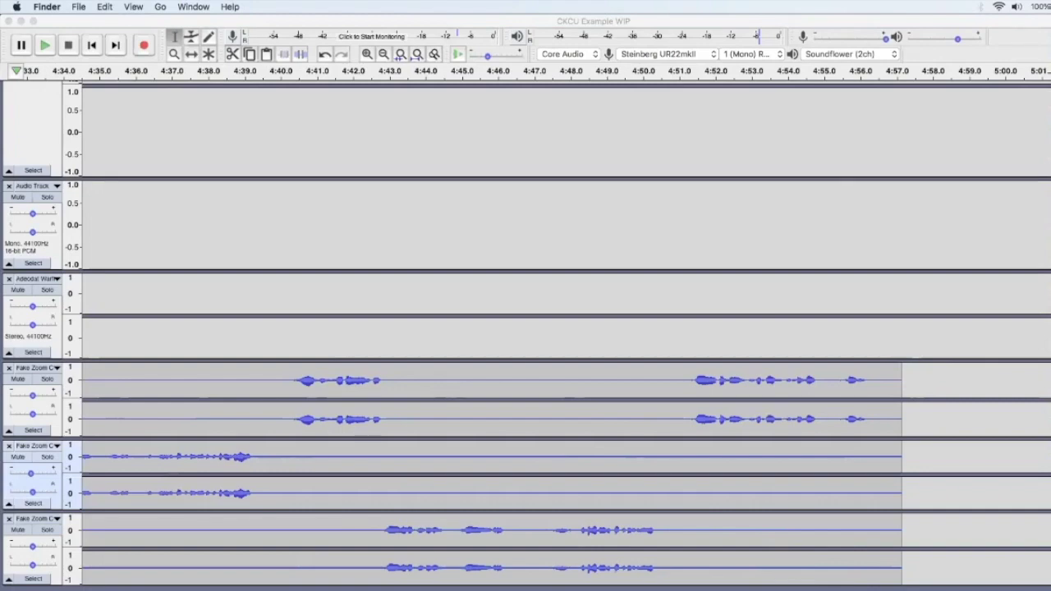
- Using Finder, add 04 Keeping Up.mp3 to the Audacity project from Documents > Audacity Projects > CKCU Example Show_data > CKCU Example Show
key(super+n)
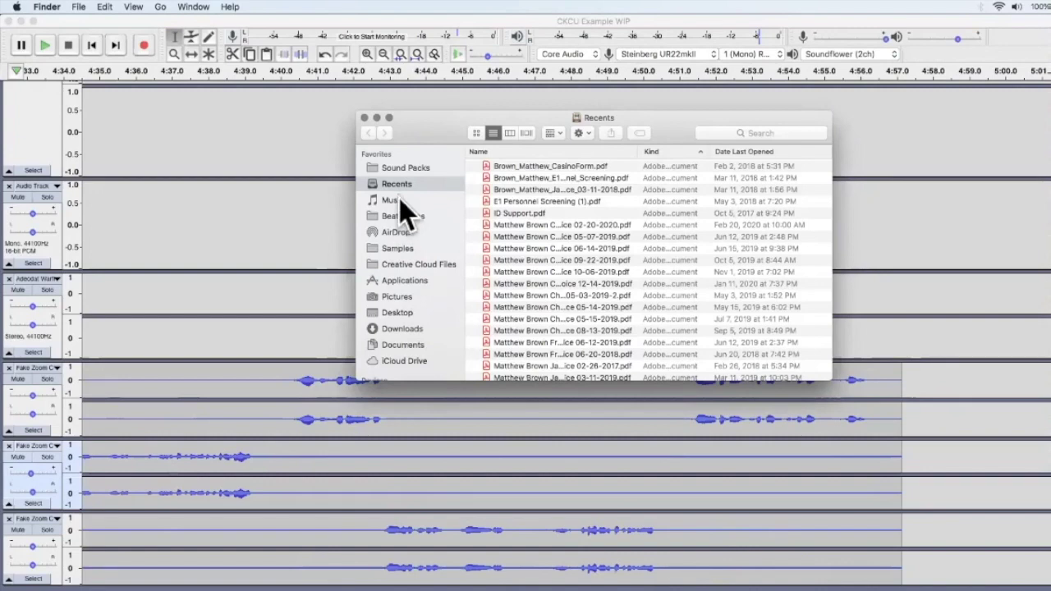
click(406, 346)
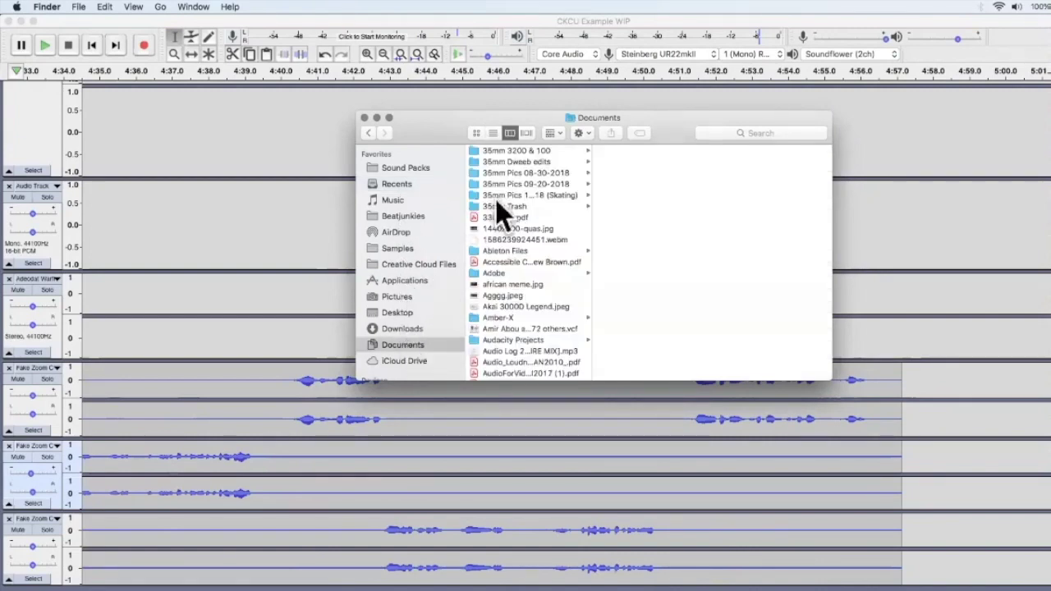
scroll(535, 226, down, 2)
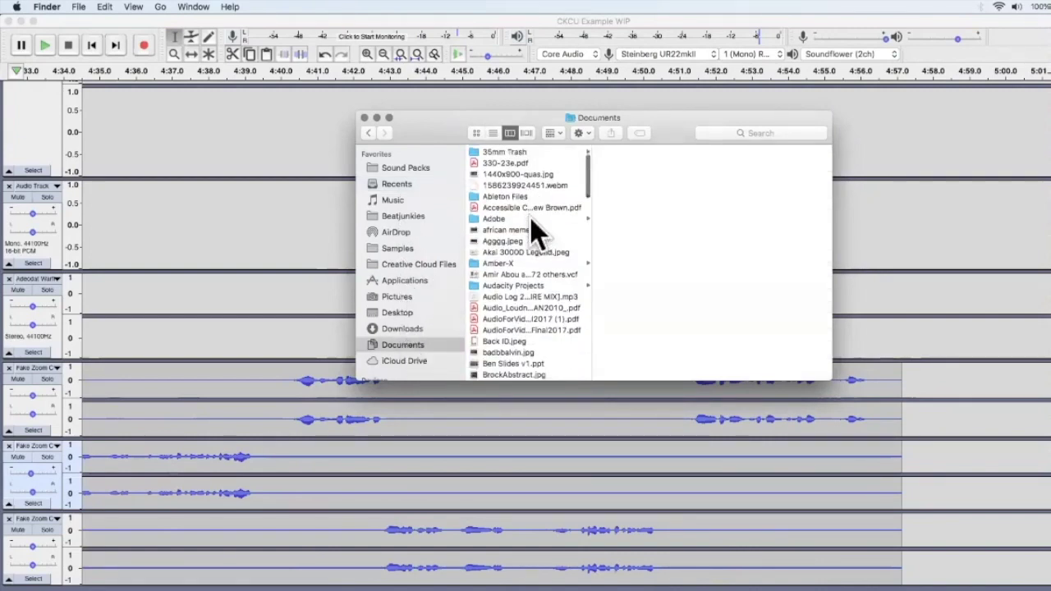
click(528, 285)
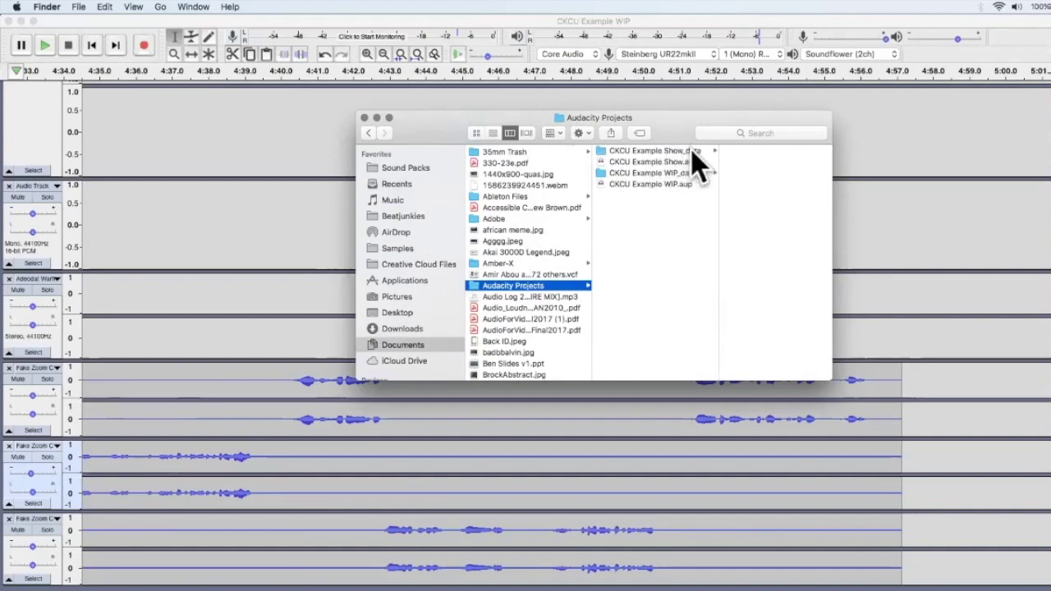
click(681, 173)
click(727, 152)
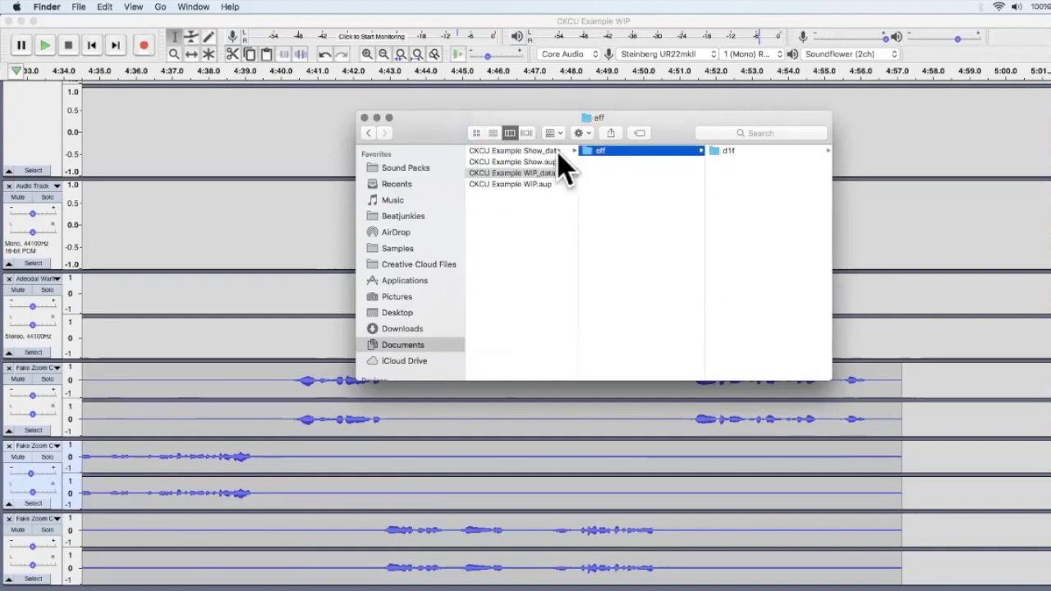
click(560, 151)
click(655, 151)
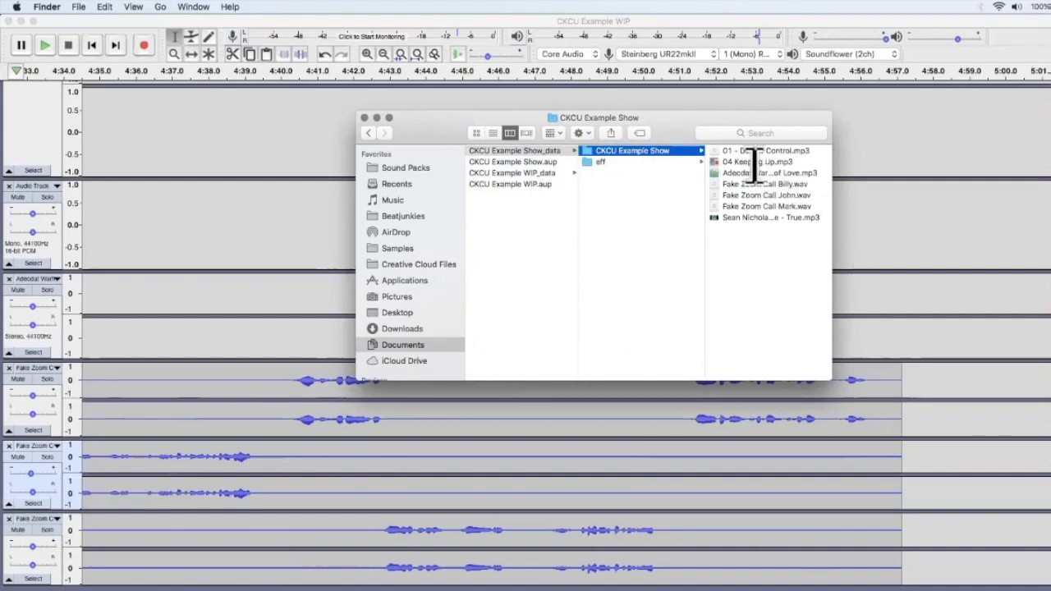
drag(757, 162, 961, 442)
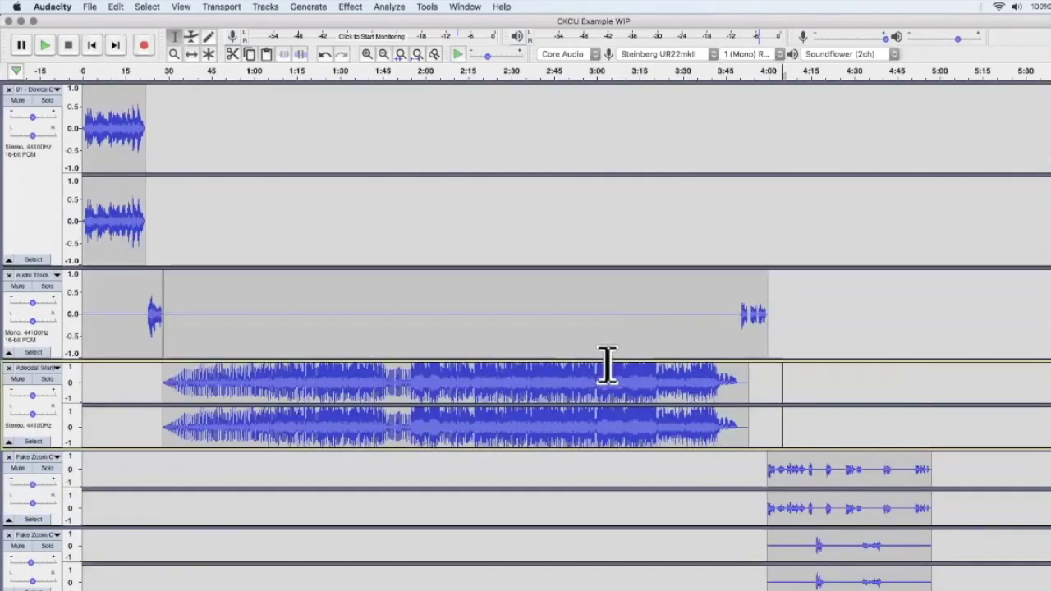
- Shift the 04 Keeping Up clip along the timeline to start where the Fake Zoom Call clips end, at about 4:57
scroll(510, 382, down, 5)
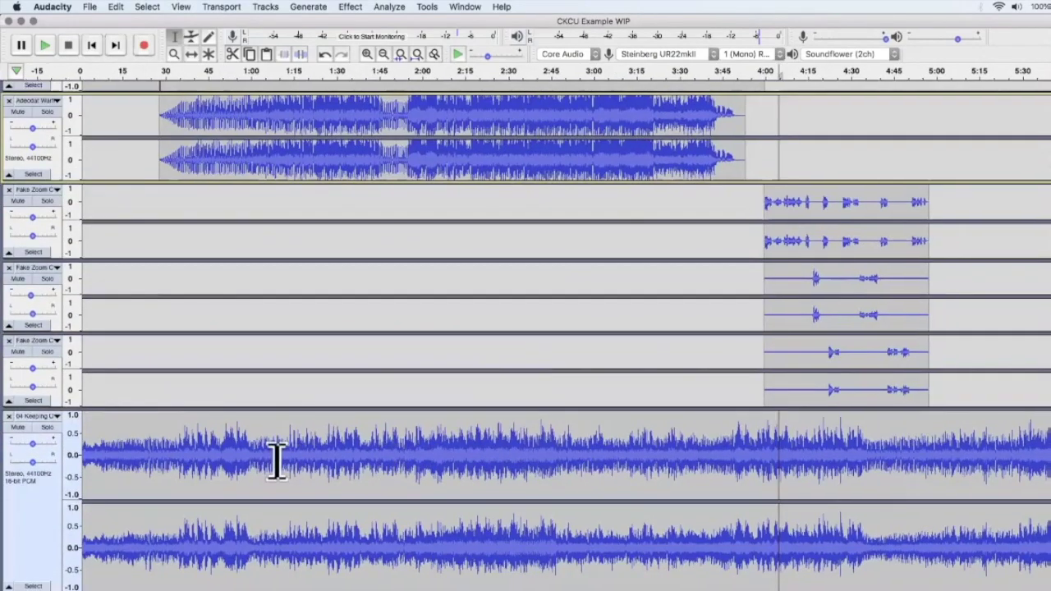
click(497, 450)
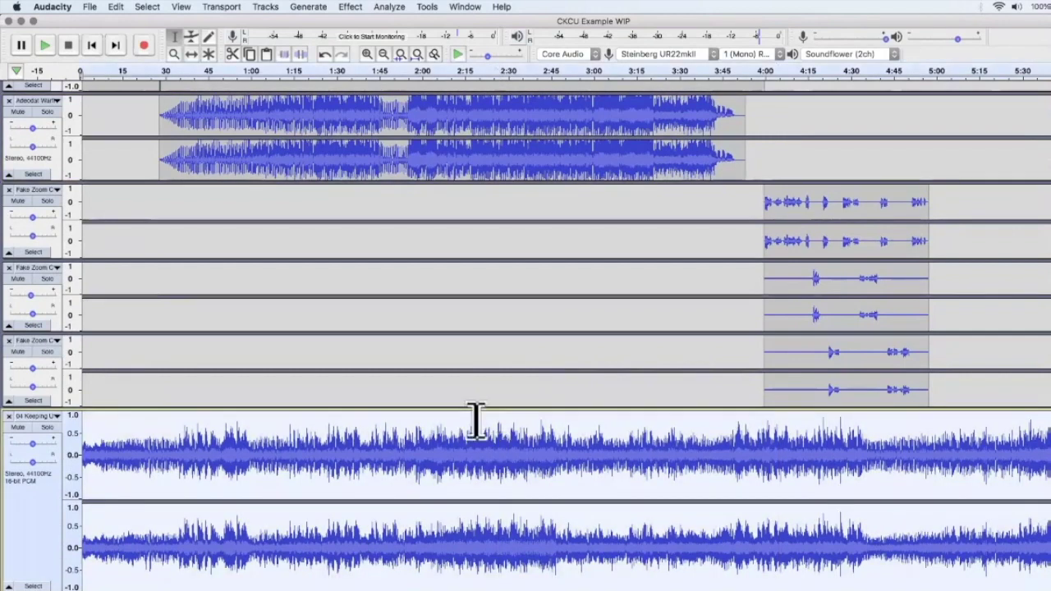
click(191, 54)
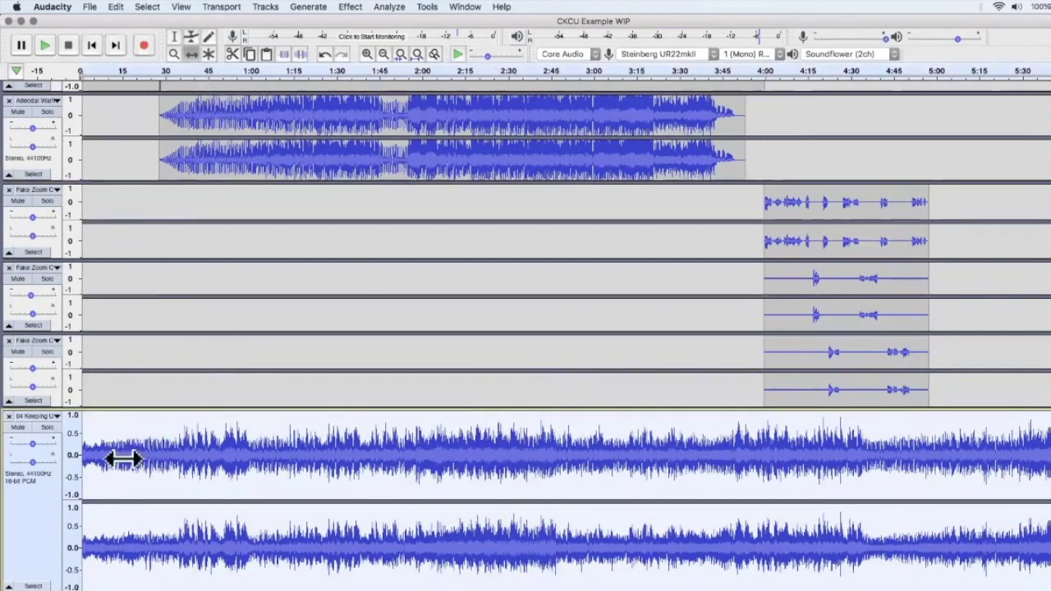
drag(113, 466, 960, 453)
scroll(927, 354, right, 5)
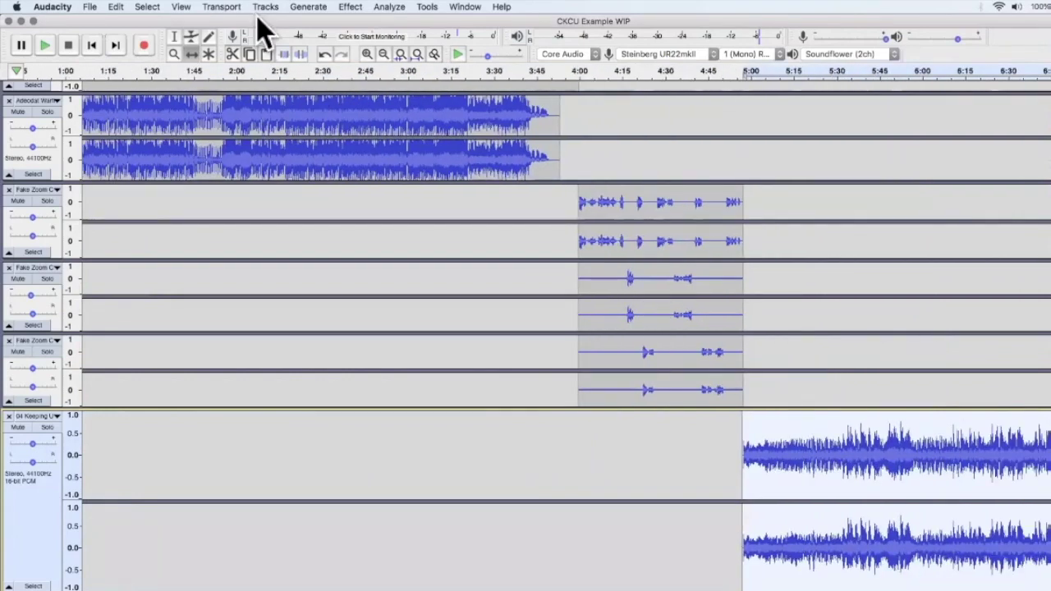
- Shift the 04 Keeping Up clip about one second earlier to overlap the end of the interview, starting at about 4:56
click(174, 53)
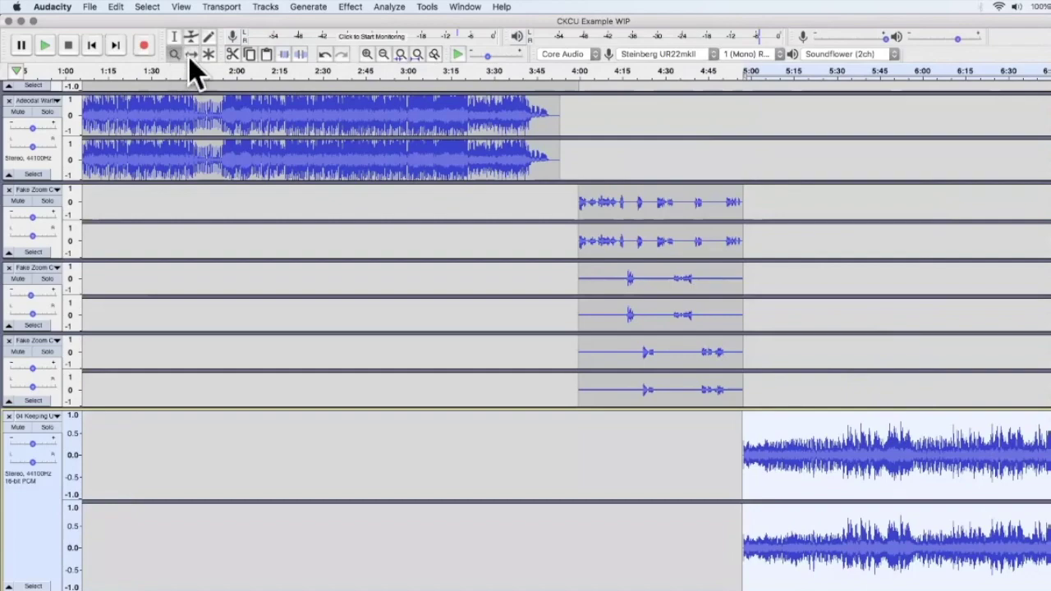
click(762, 436)
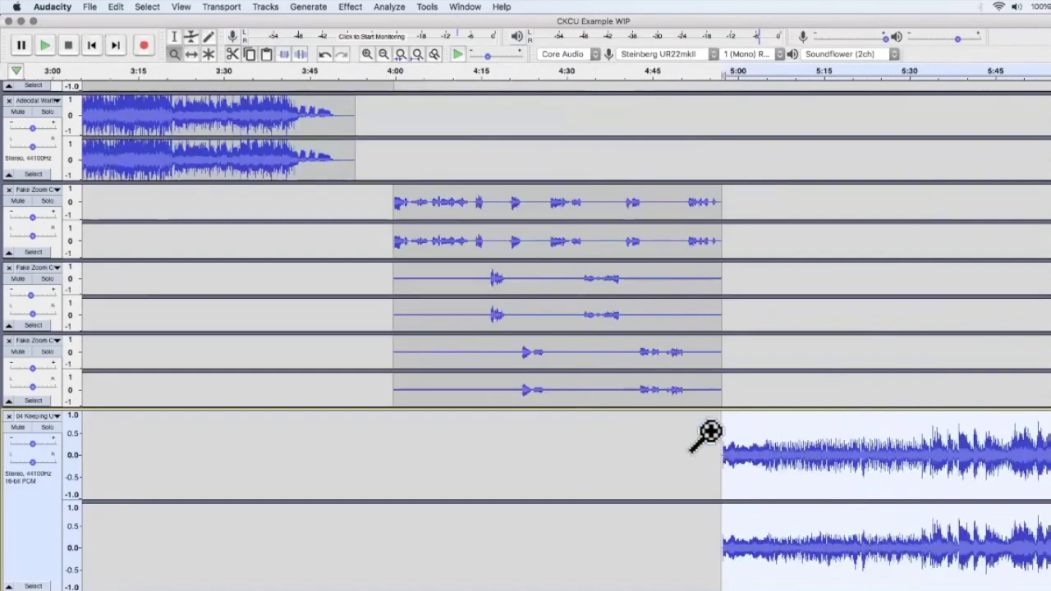
click(706, 434)
click(714, 435)
click(738, 436)
click(737, 436)
scroll(734, 436, right, 2)
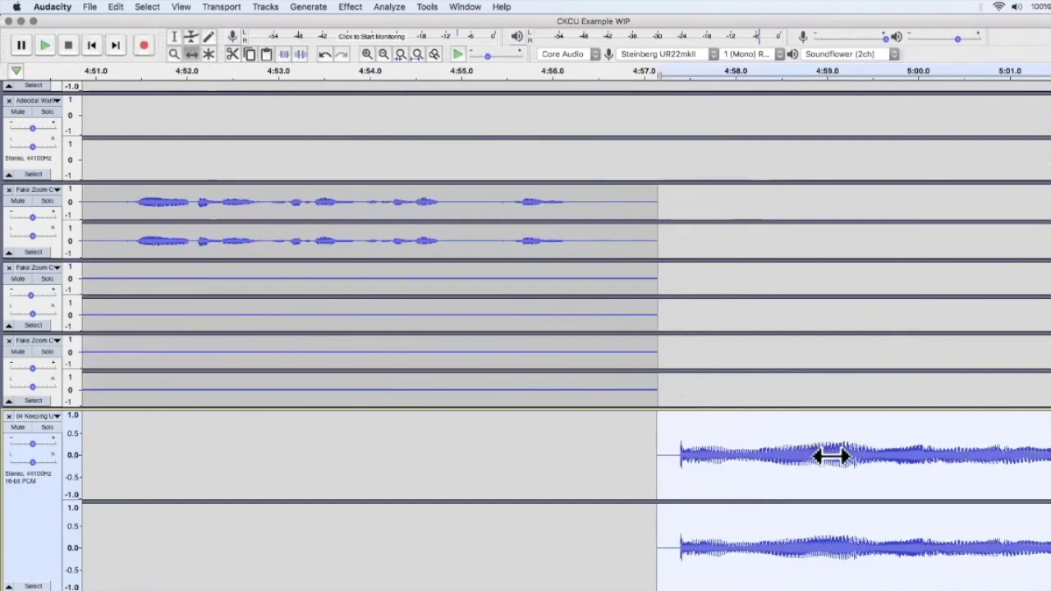
drag(839, 455, 758, 453)
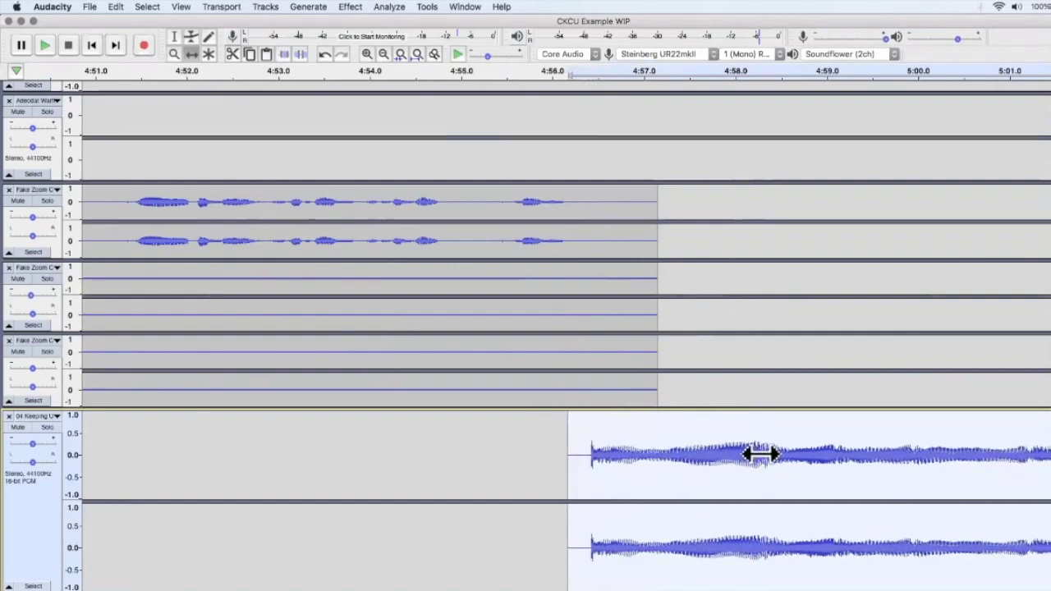
- Apply a Fade In to the opening of the 04 Keeping Up clip, from its start to just past 5:01
click(174, 36)
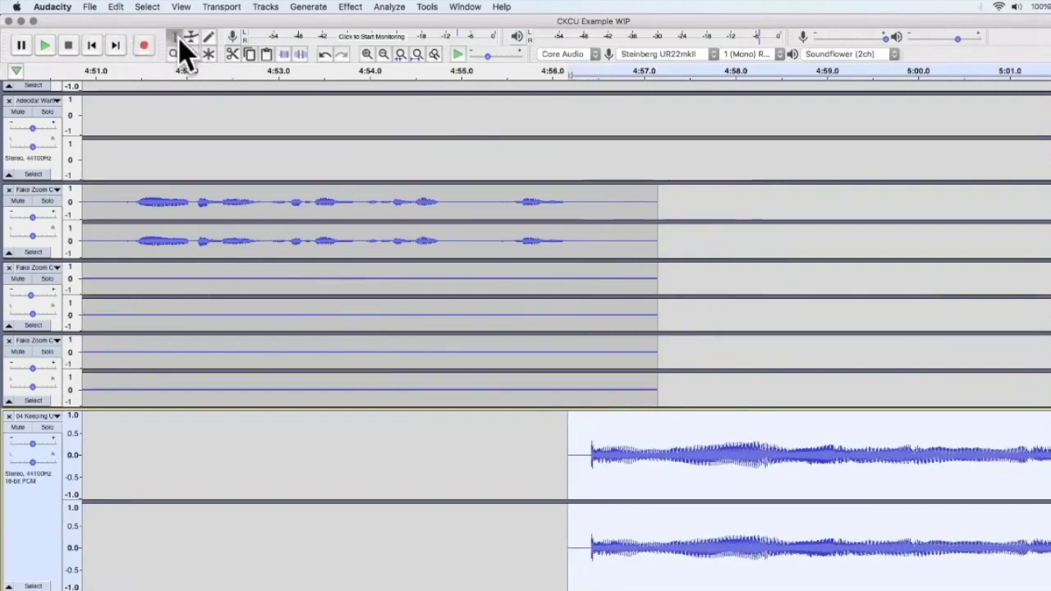
click(578, 454)
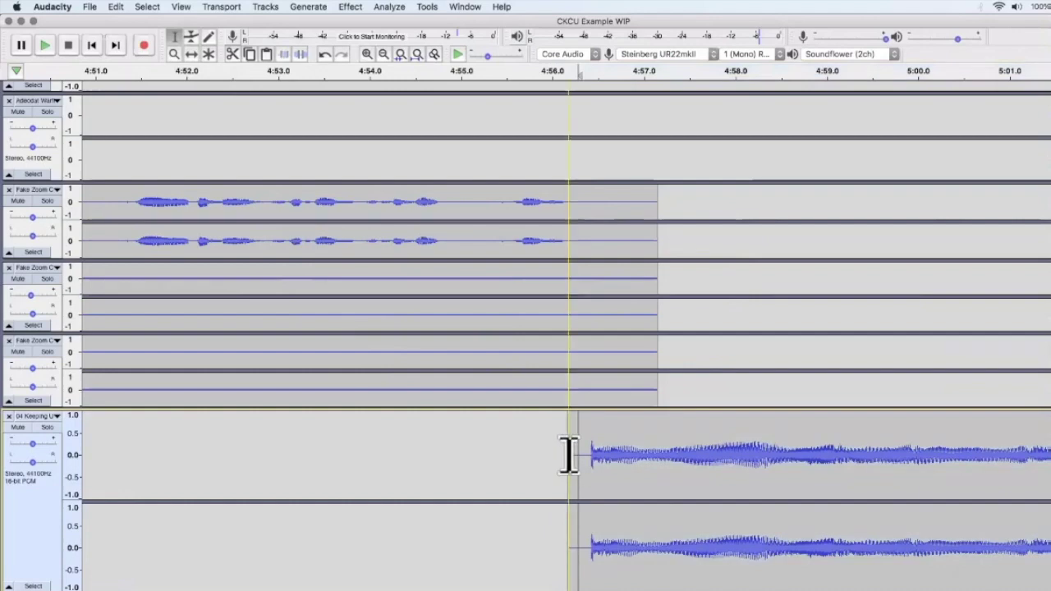
drag(570, 454, 1047, 460)
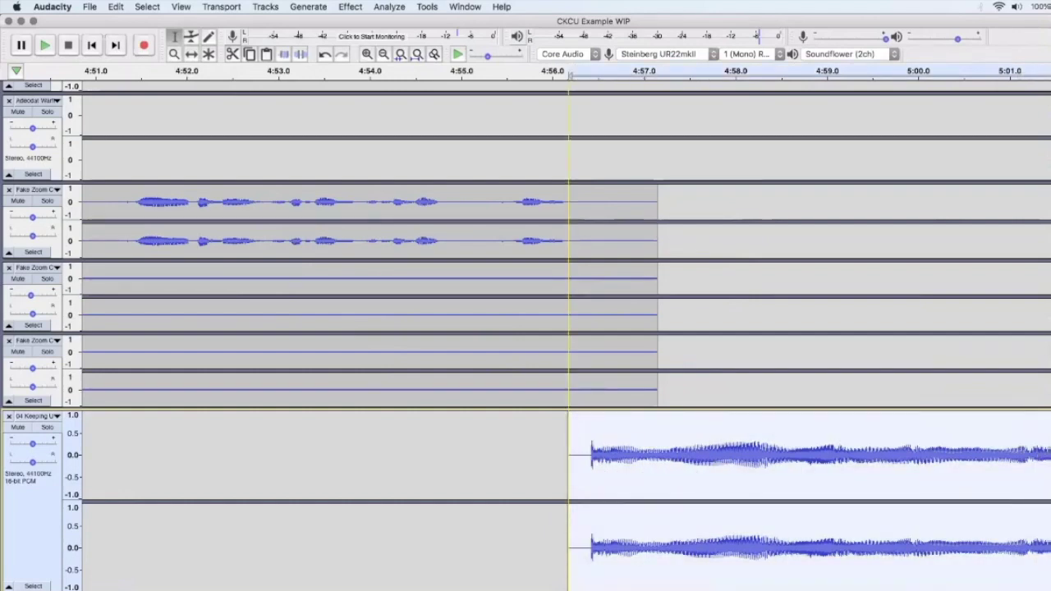
click(359, 8)
click(377, 177)
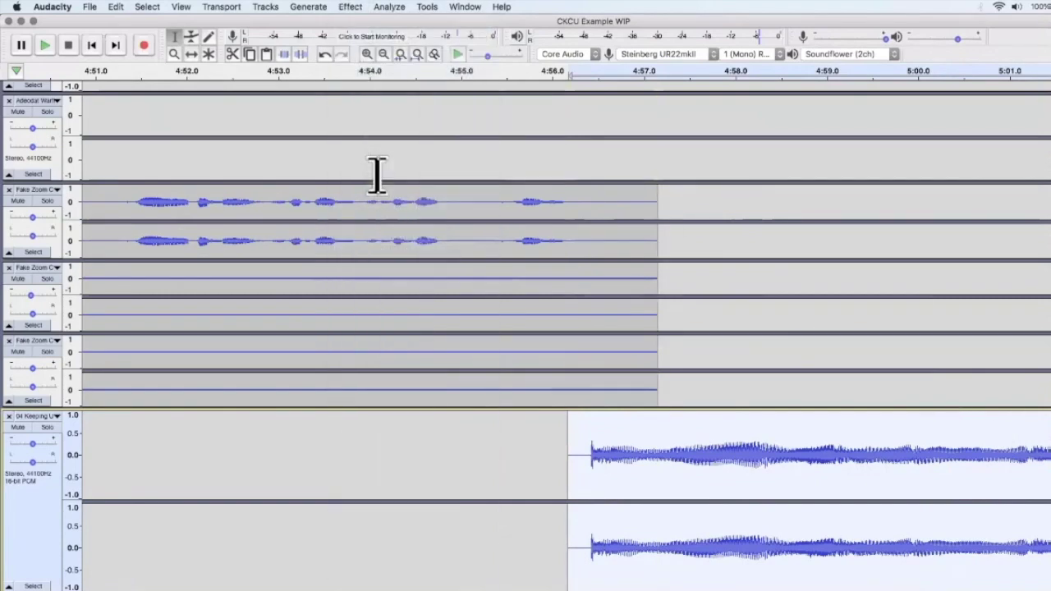
click(644, 423)
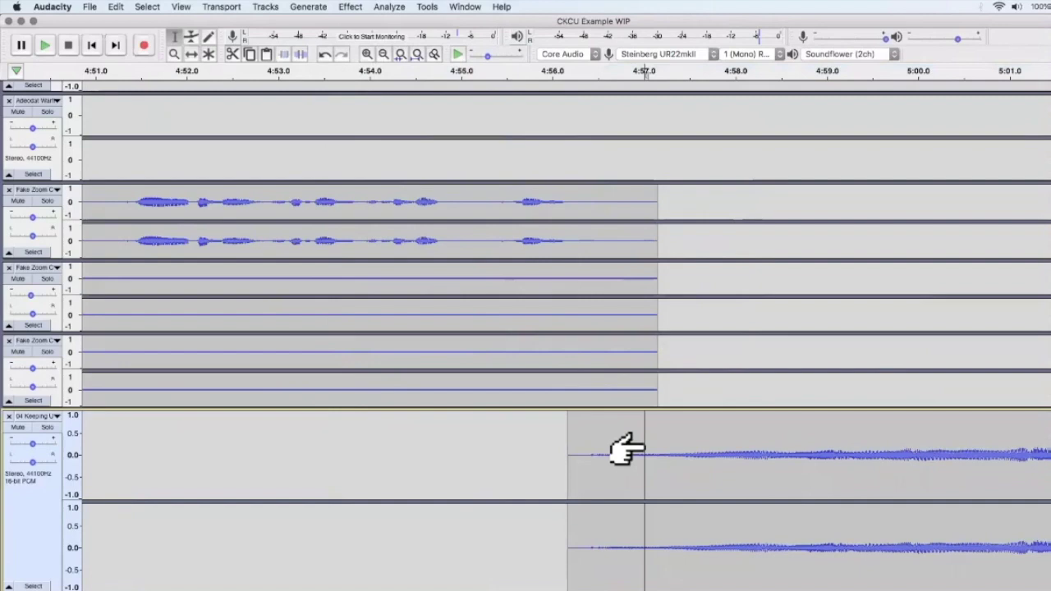
- Play back the transition from the interview into the 04 Keeping Up song, starting at about 4:42
scroll(628, 447, down, 4)
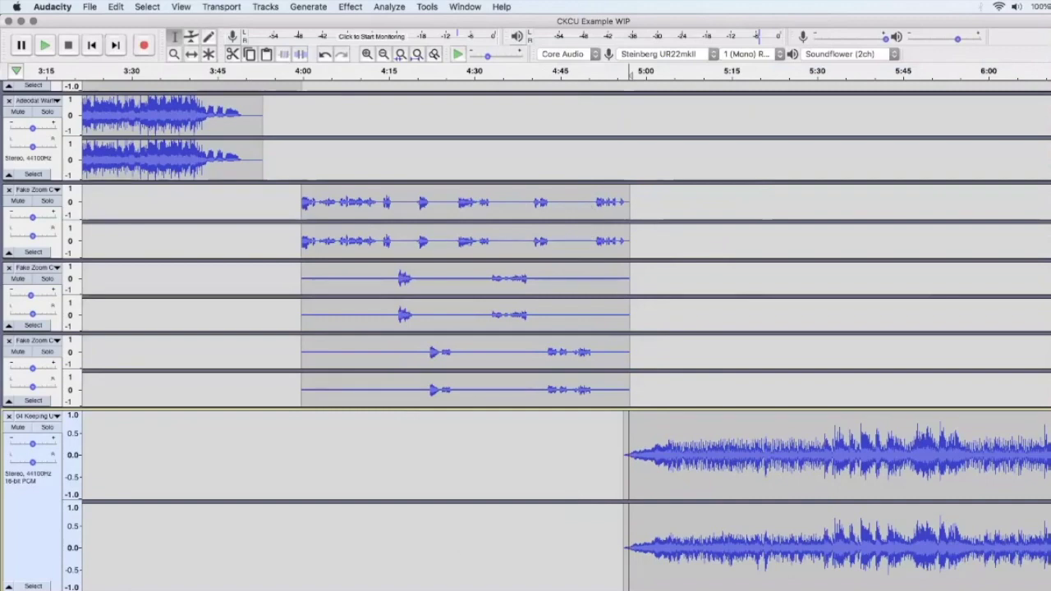
click(550, 240)
click(545, 241)
key(space)
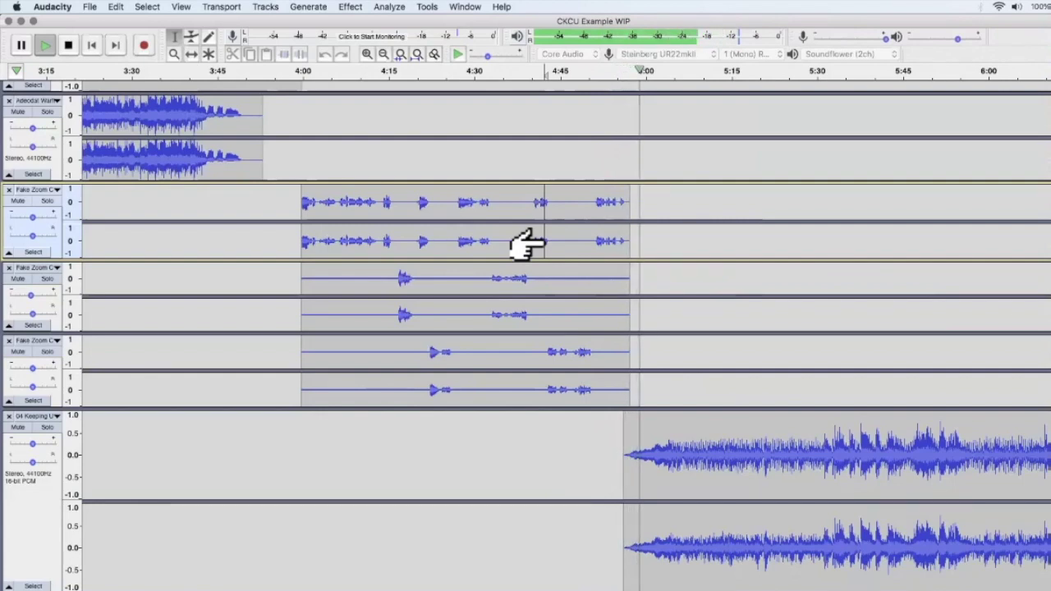
key(space)
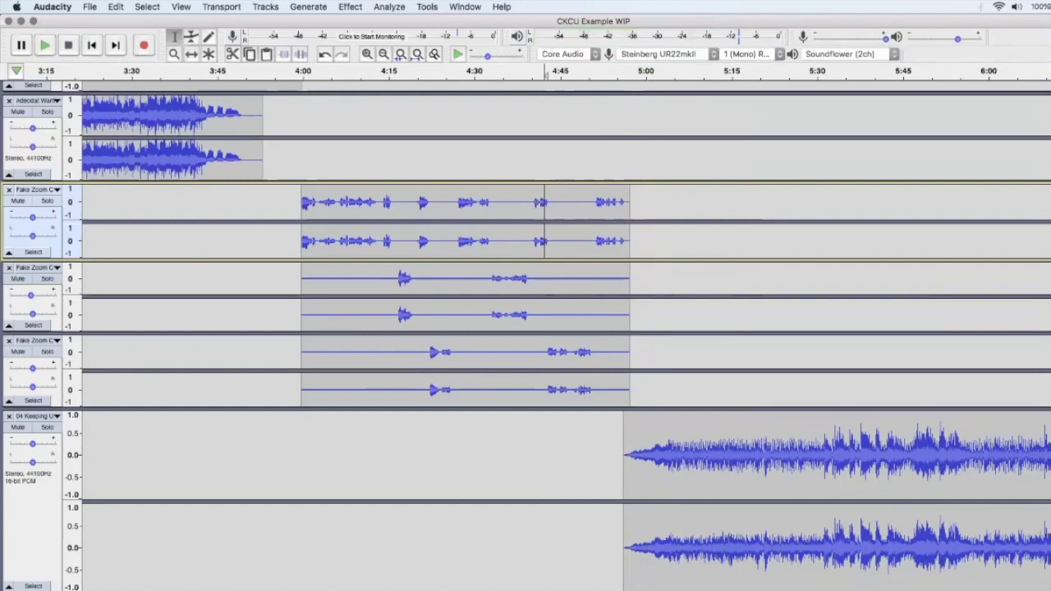
- Apply a Fade Out to the closing part of the 04 Keeping Up clip, from about 11:07 to its end
key(super+Tab)
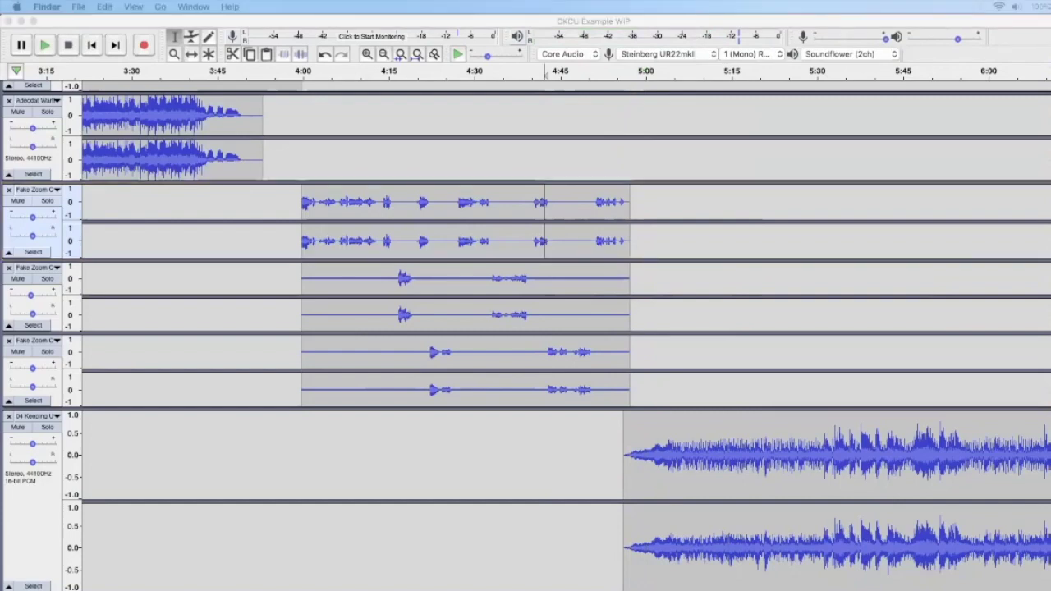
click(654, 320)
scroll(654, 321, right, 10)
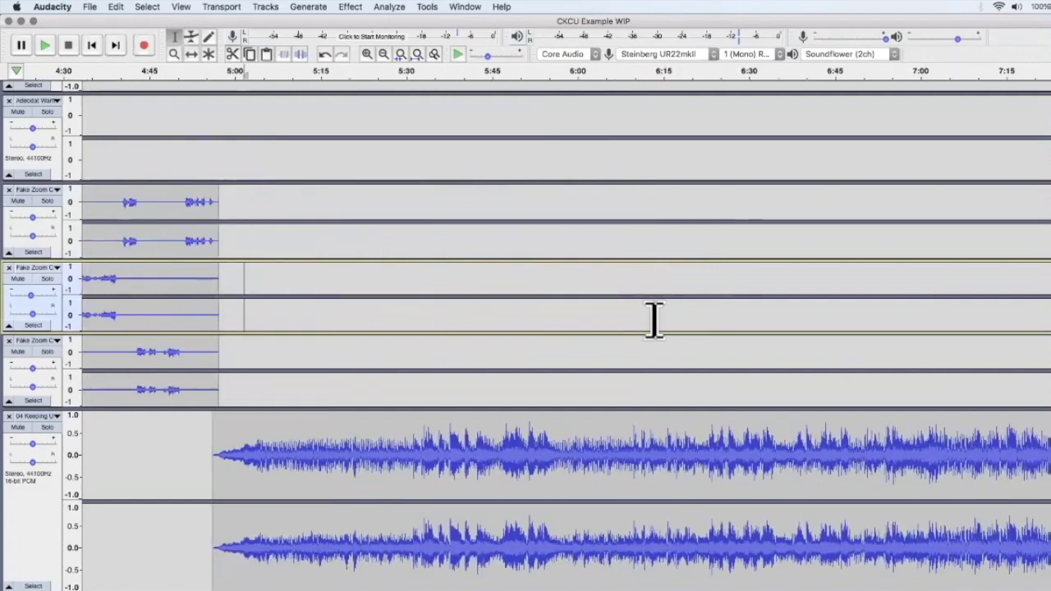
scroll(654, 320, right, 15)
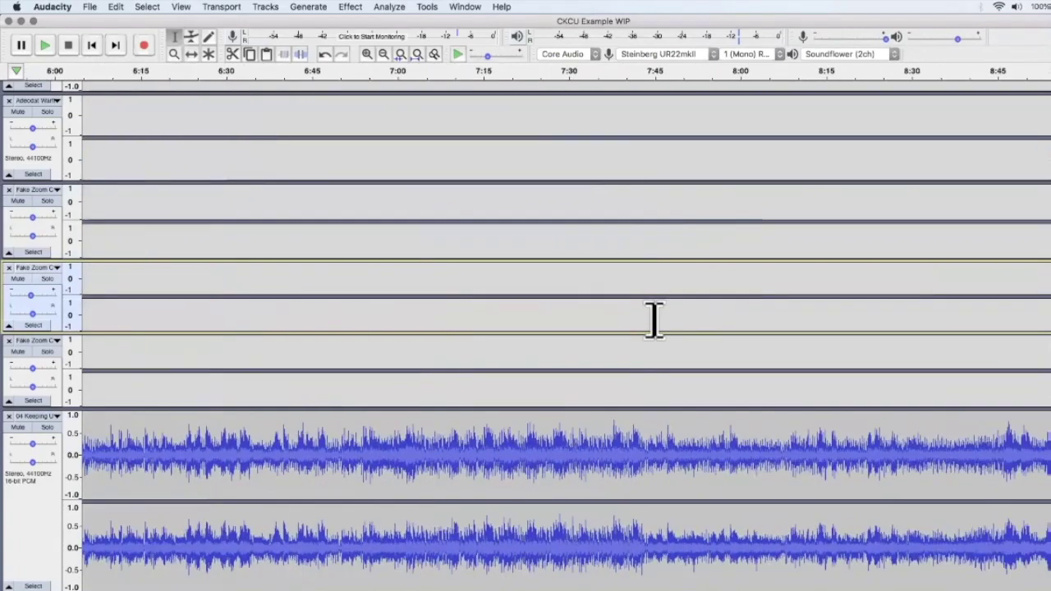
scroll(654, 321, right, 15)
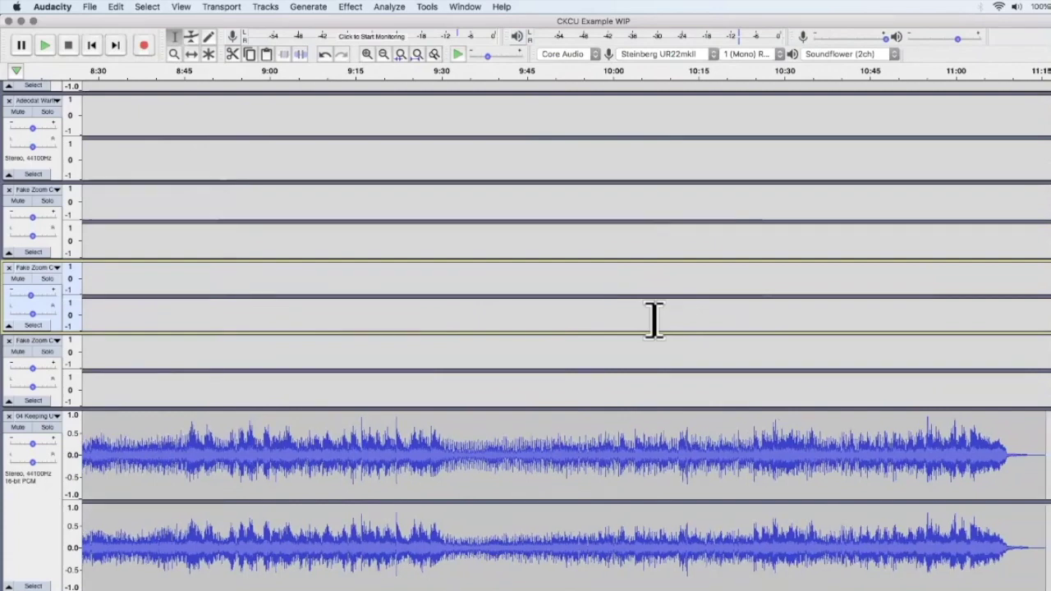
scroll(654, 320, right, 2)
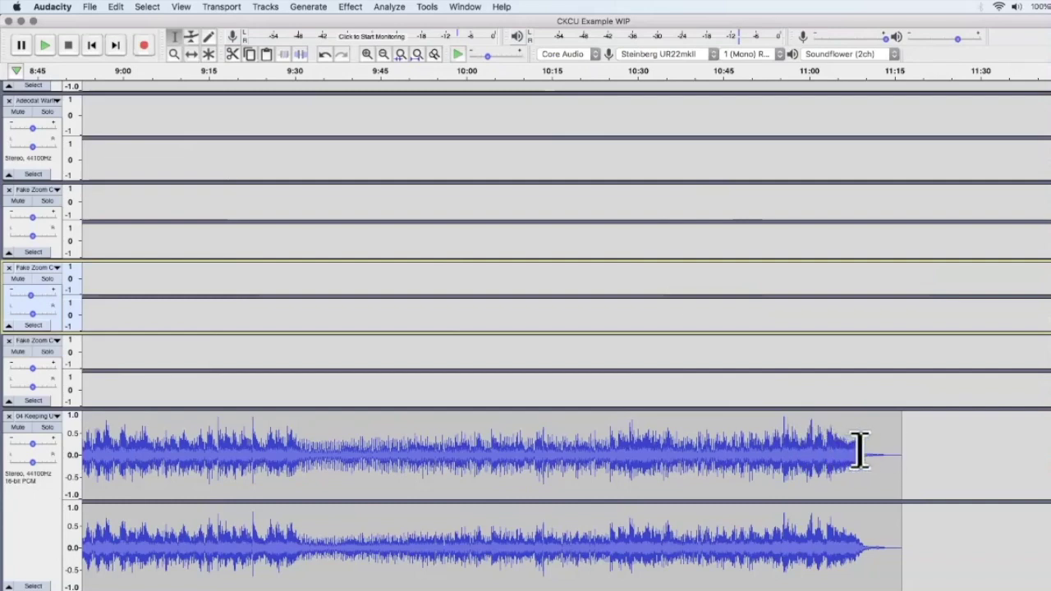
drag(847, 451, 898, 453)
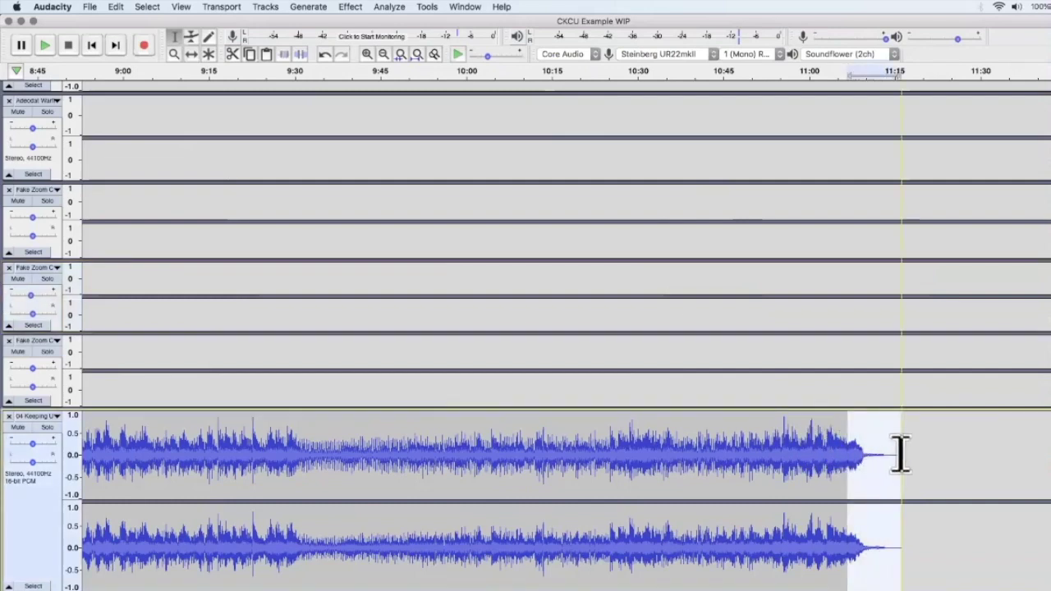
click(351, 8)
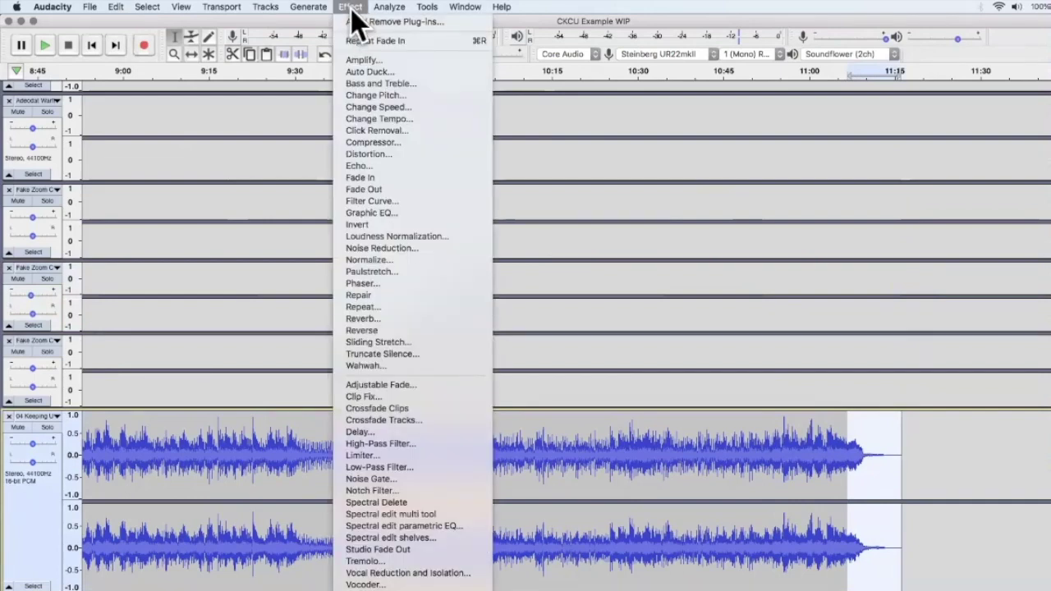
click(368, 188)
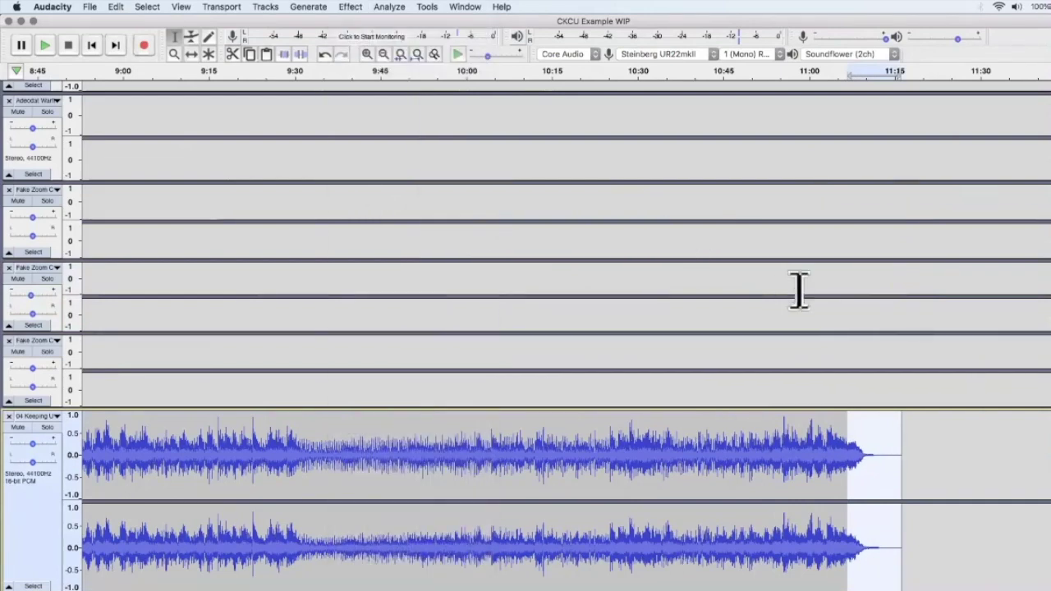
click(903, 392)
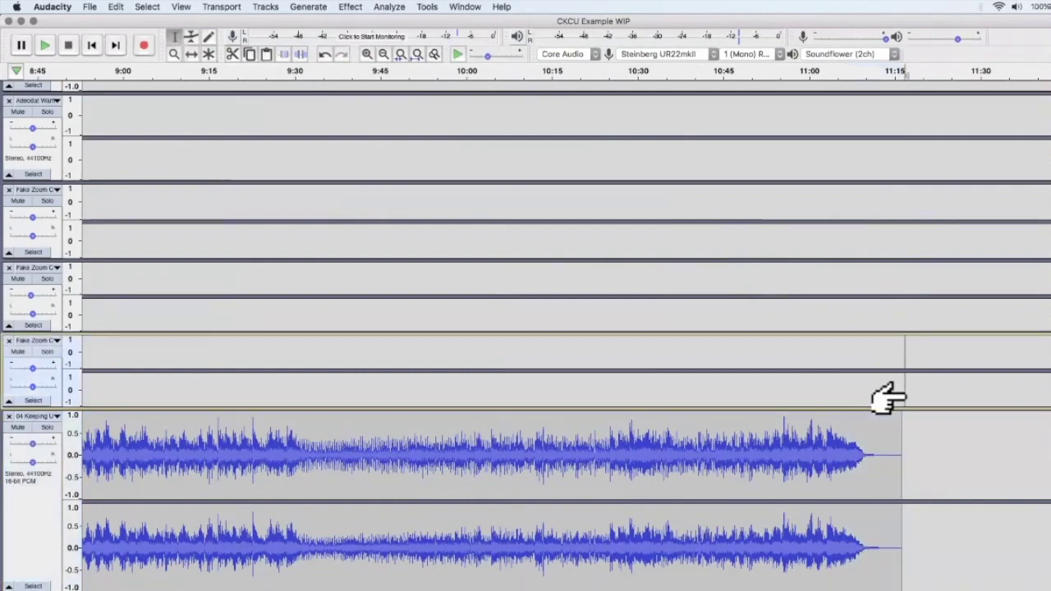
- Look over the stacked tracks around 11:10, from the 01 track down to the end of 04 Keeping Up
click(876, 387)
scroll(876, 387, up, 1)
scroll(876, 388, up, 4)
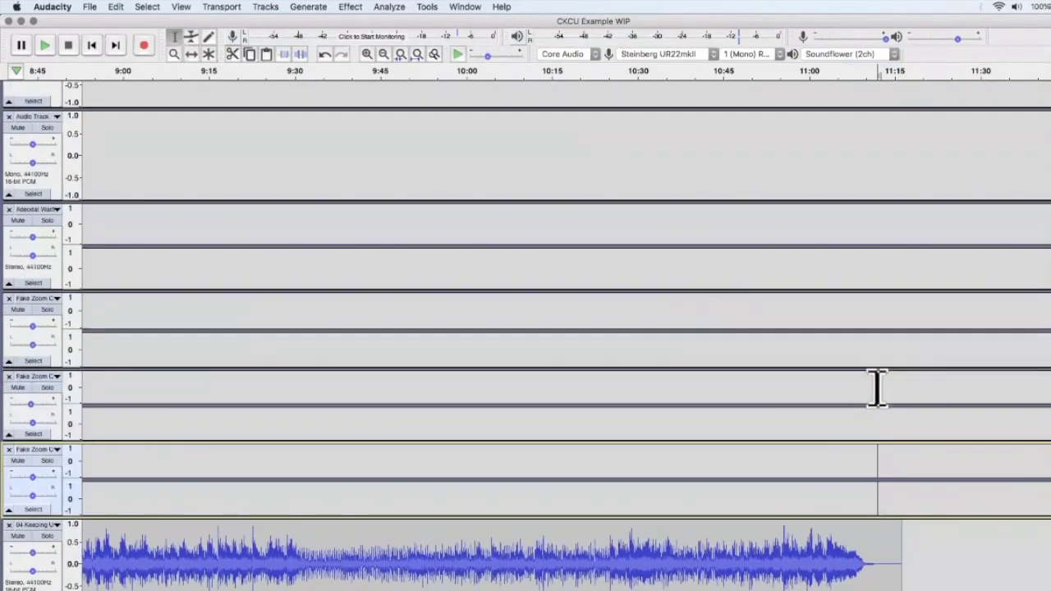
click(868, 275)
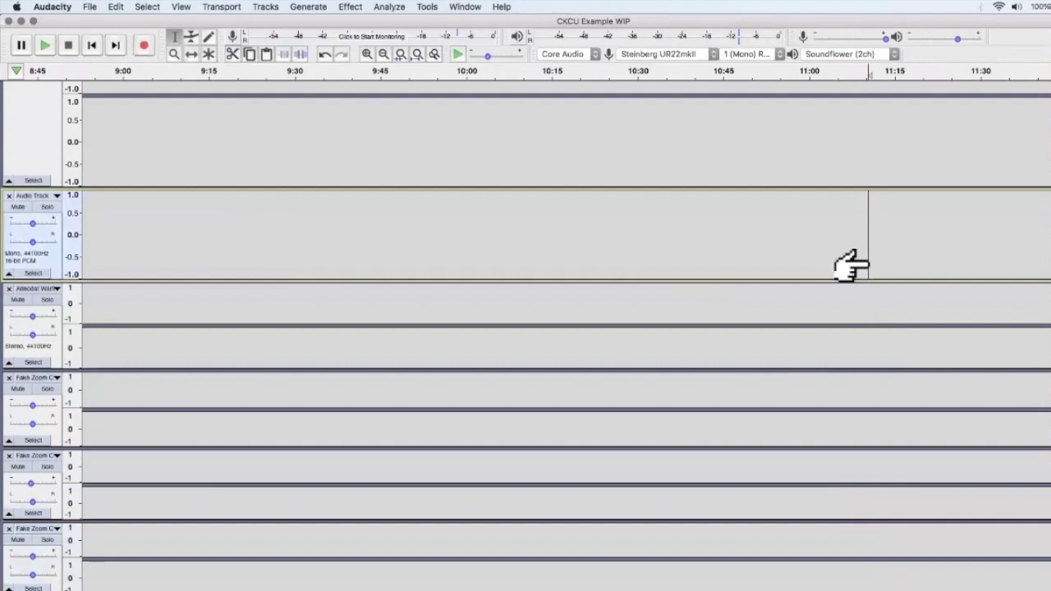
scroll(868, 265, up, 2)
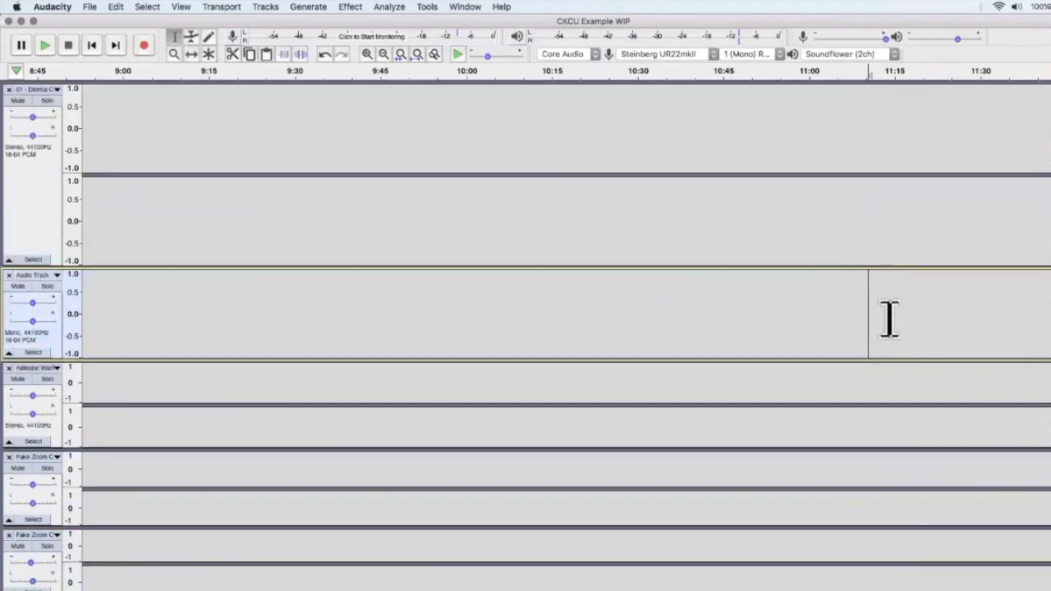
scroll(890, 318, down, 1)
scroll(890, 319, down, 4)
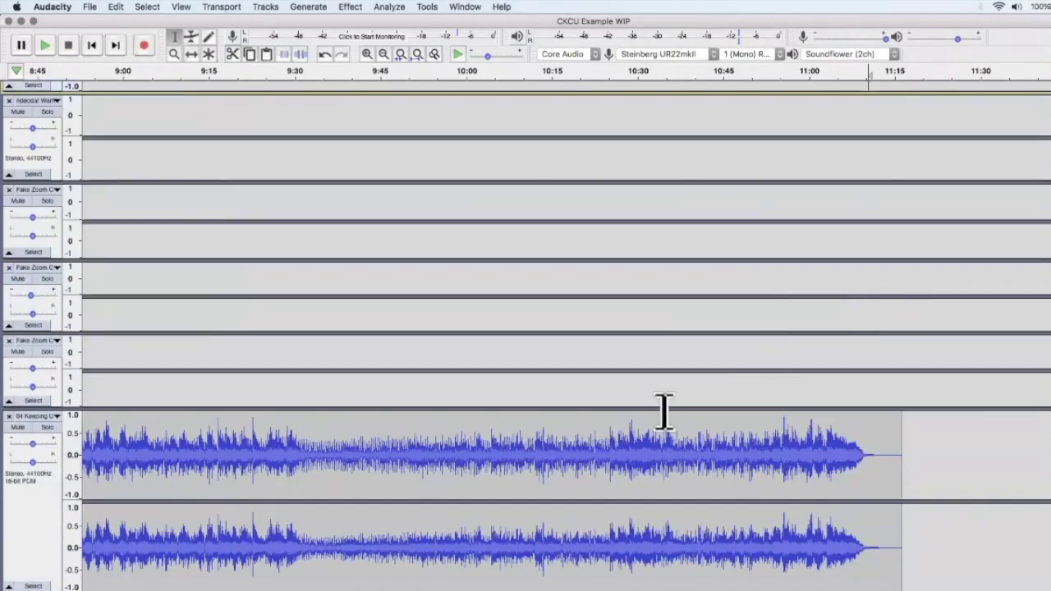
scroll(664, 410, up, 5)
scroll(844, 323, down, 6)
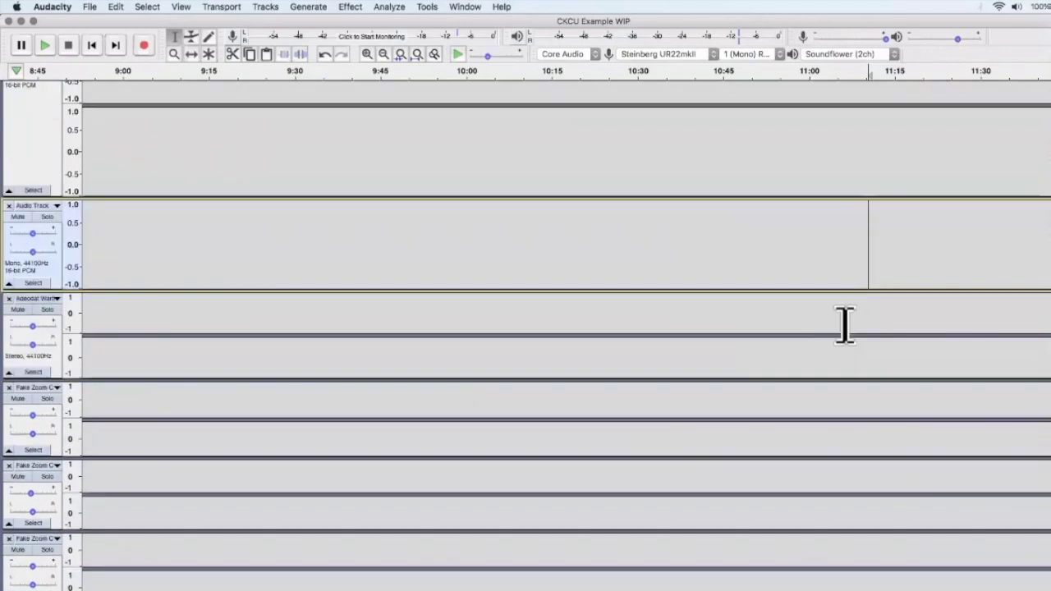
- Rename the mono Audio Track as Host
scroll(846, 328, up, 3)
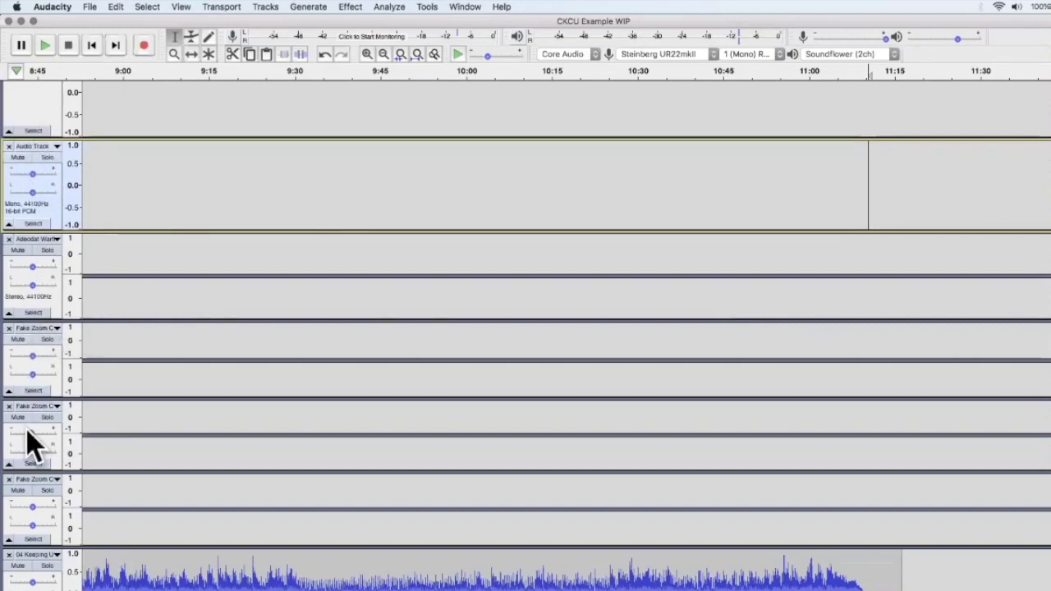
click(37, 147)
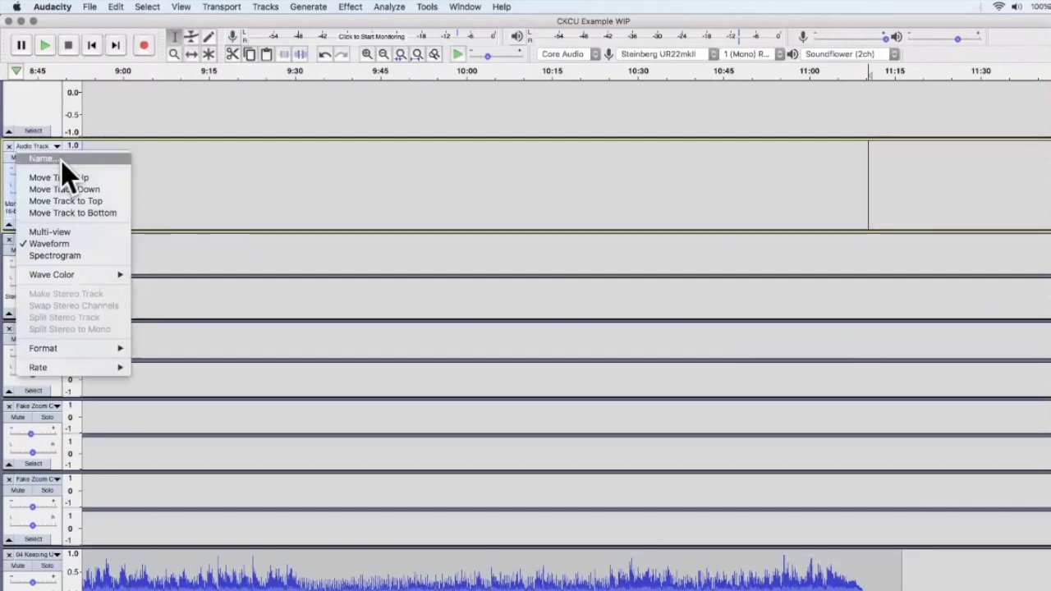
click(61, 160)
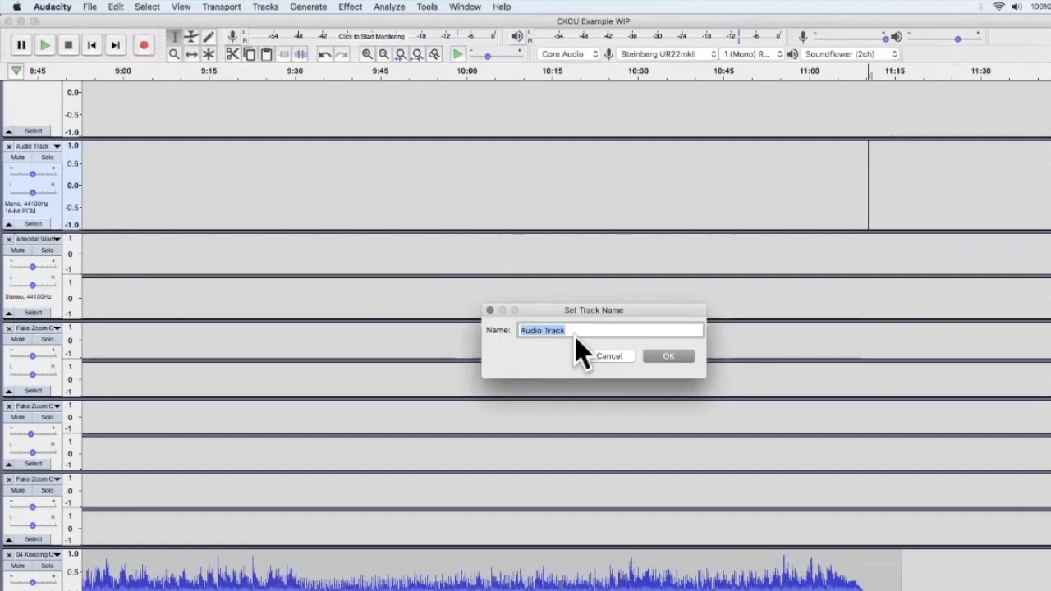
text(Host)
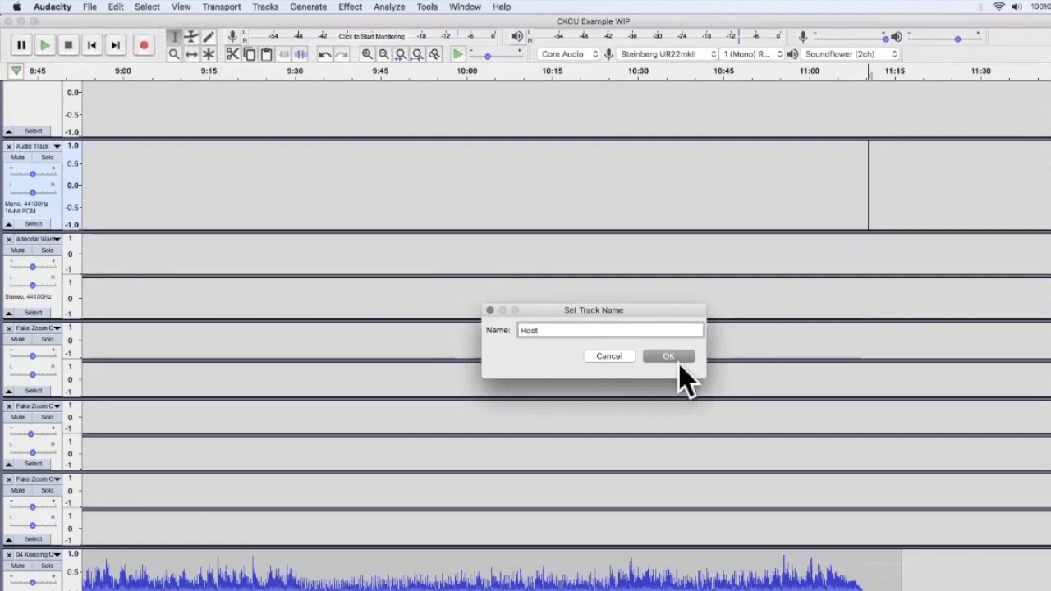
click(667, 355)
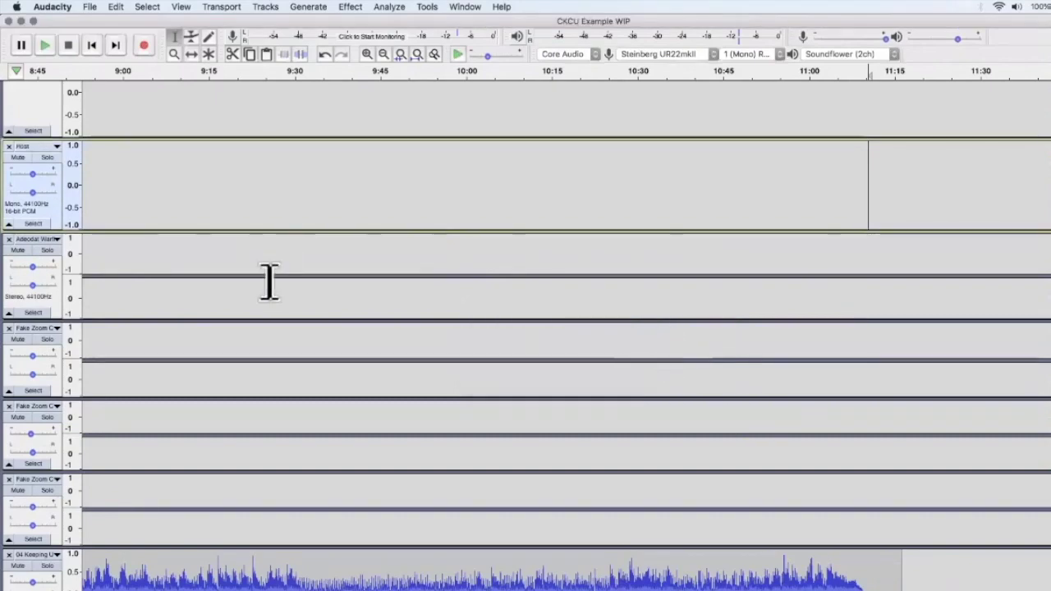
- Shorten the first Fake Zoom Call track's name to only the speaker's first name by removing the "Fake Zoom Call" prefix
click(34, 327)
click(43, 345)
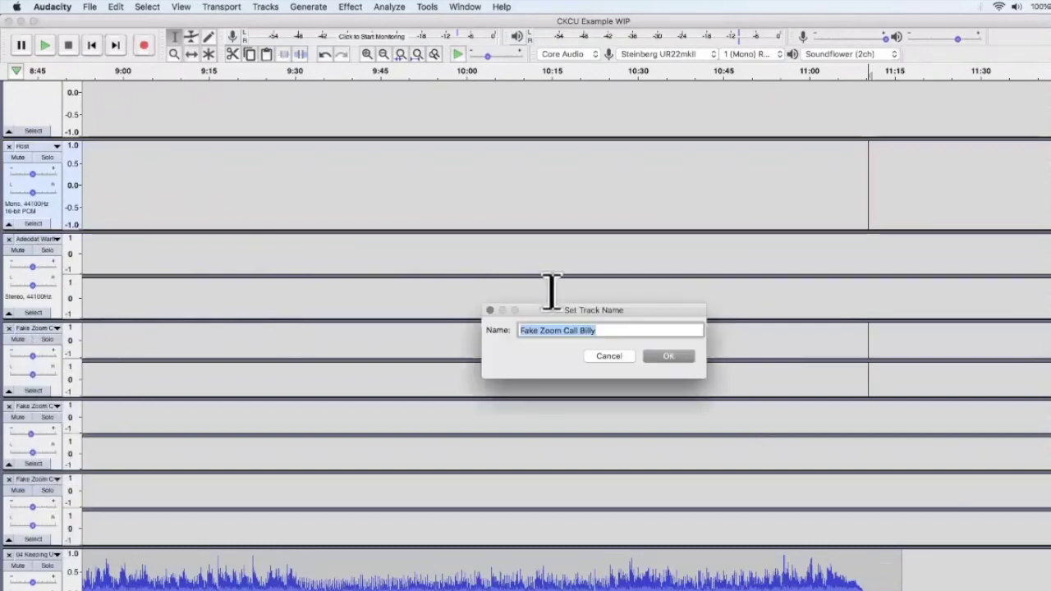
click(579, 330)
key(BackSpace)
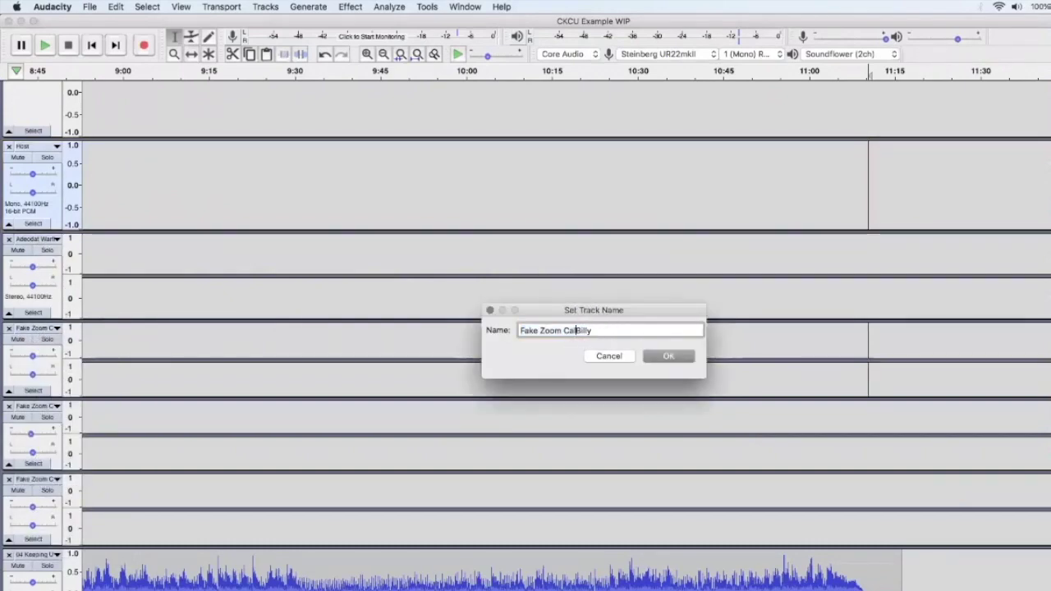
key(BackSpace)
key(BackSpace)
key(BackSpace)
key(BackSpace)
key(BackSpace)
key(BackSpace)
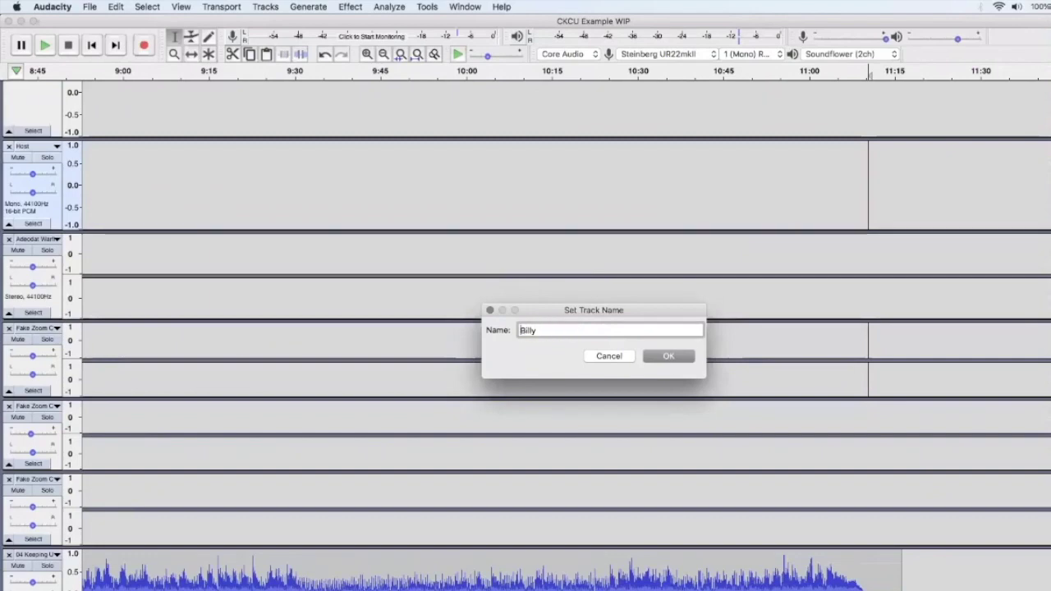
click(677, 359)
- Remove the "Fake Zoom Call" prefix from the second interview track's name, leaving only that speaker's first name
click(31, 405)
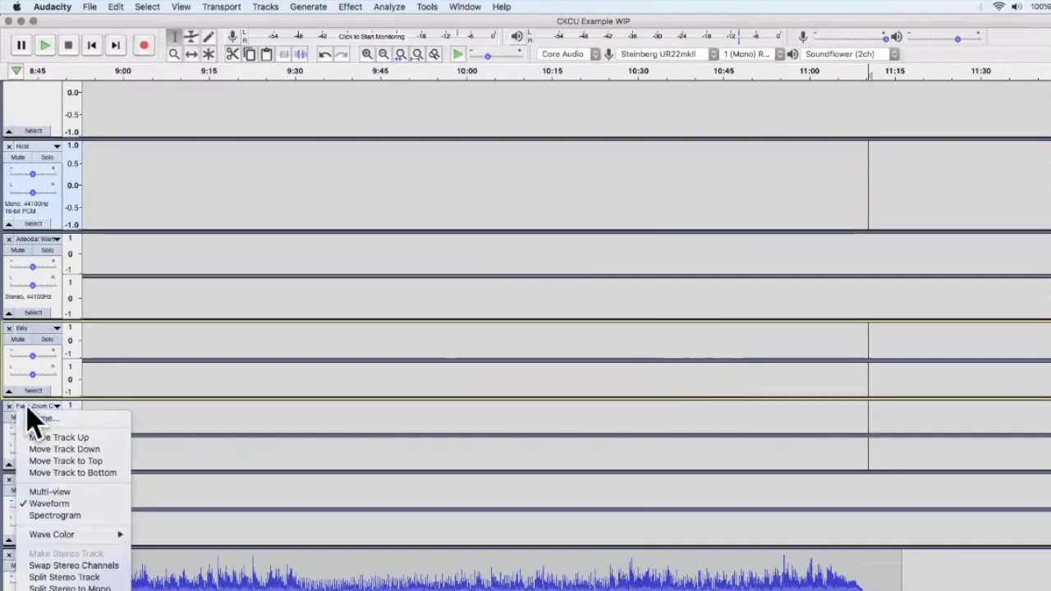
click(52, 418)
click(581, 330)
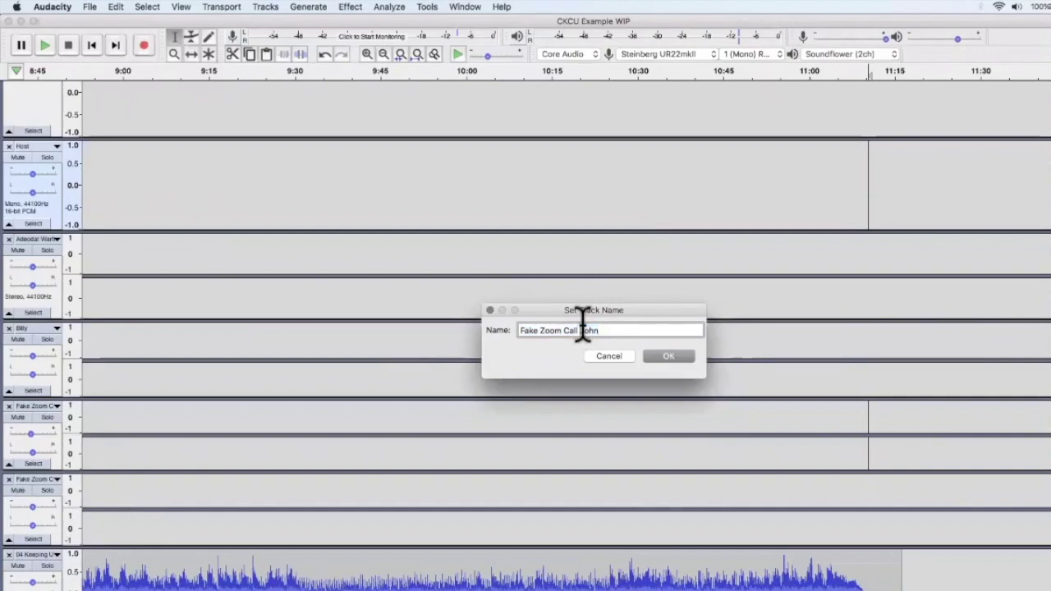
key(BackSpace)
key(BackSpace)
key(BackSpace)
key(BackSpace)
key(BackSpace)
key(BackSpace)
key(BackSpace)
key(BackSpace)
key(BackSpace)
key(BackSpace)
key(BackSpace)
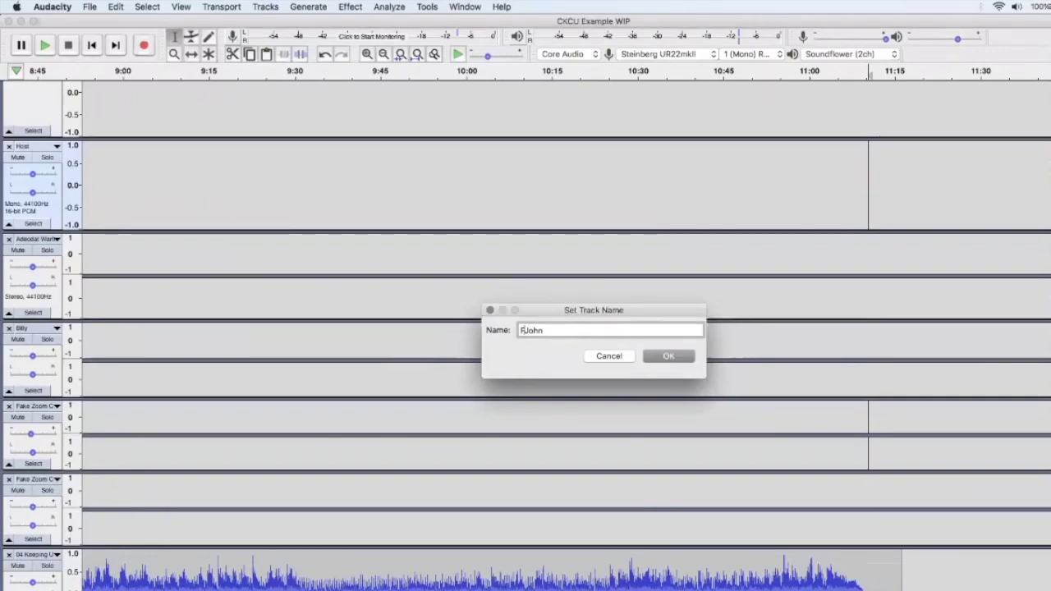
click(667, 356)
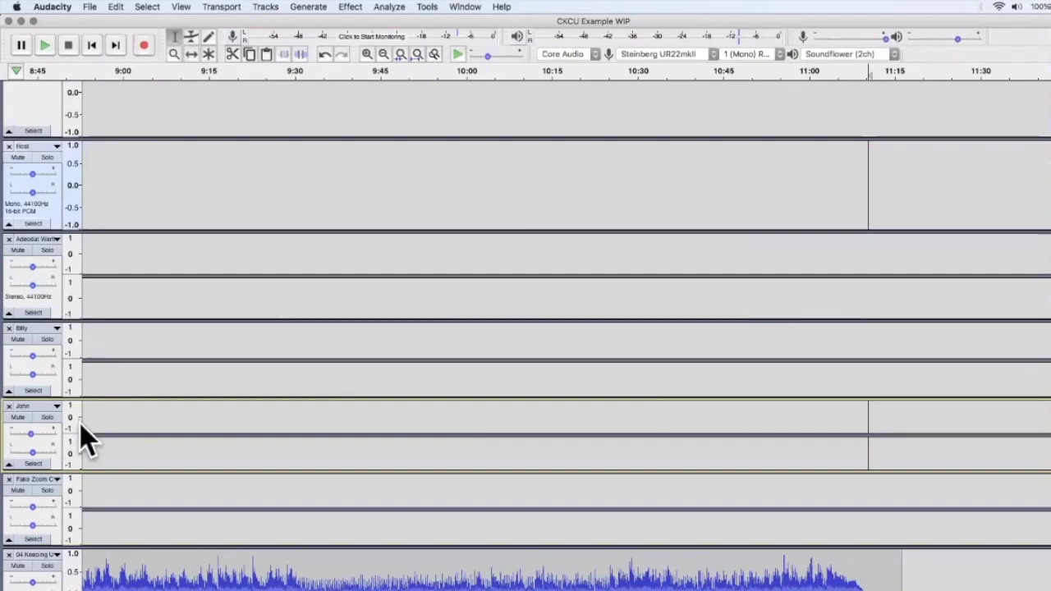
- Rename the last remaining Fake Zoom Call track with only its speaker's first name, dropping the prefix
click(31, 480)
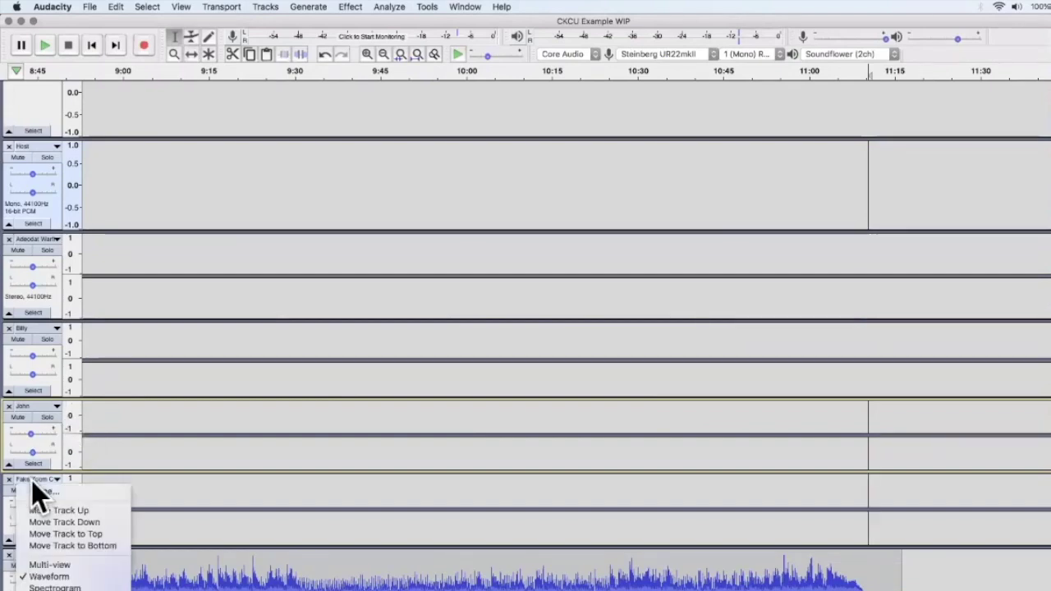
click(42, 492)
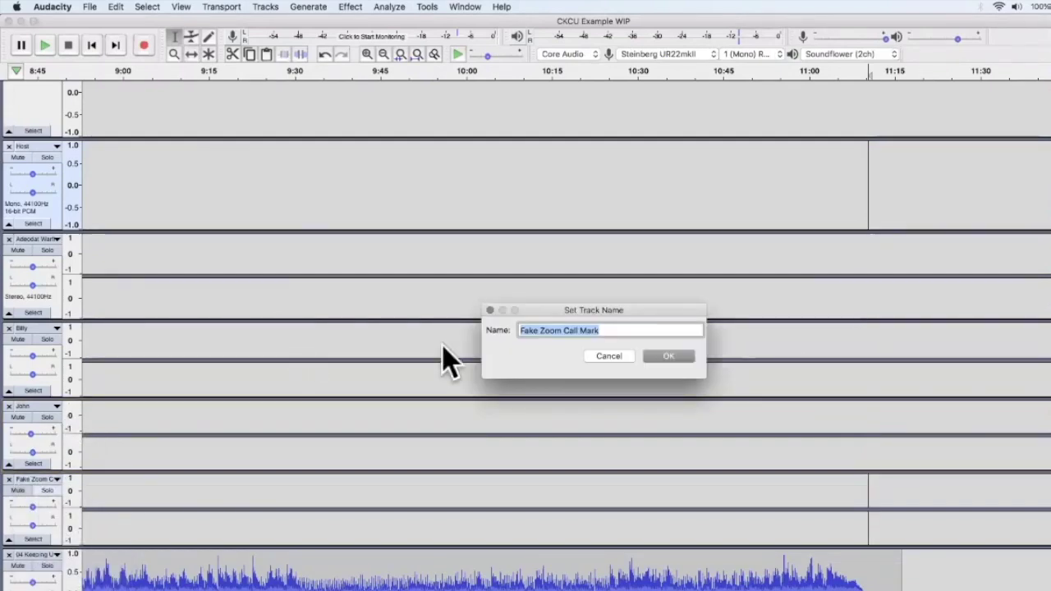
click(580, 330)
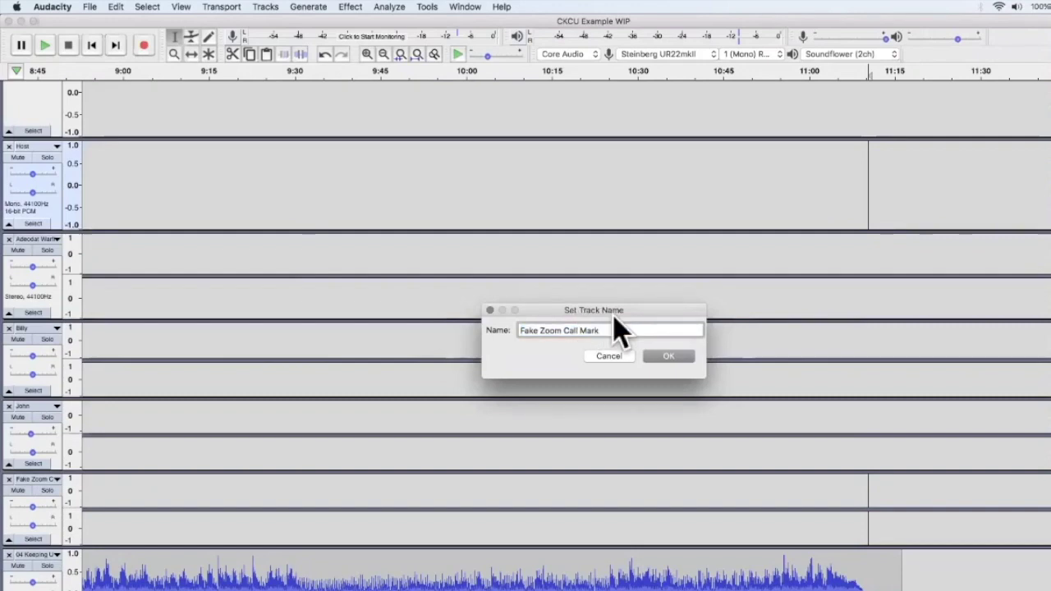
key(BackSpace)
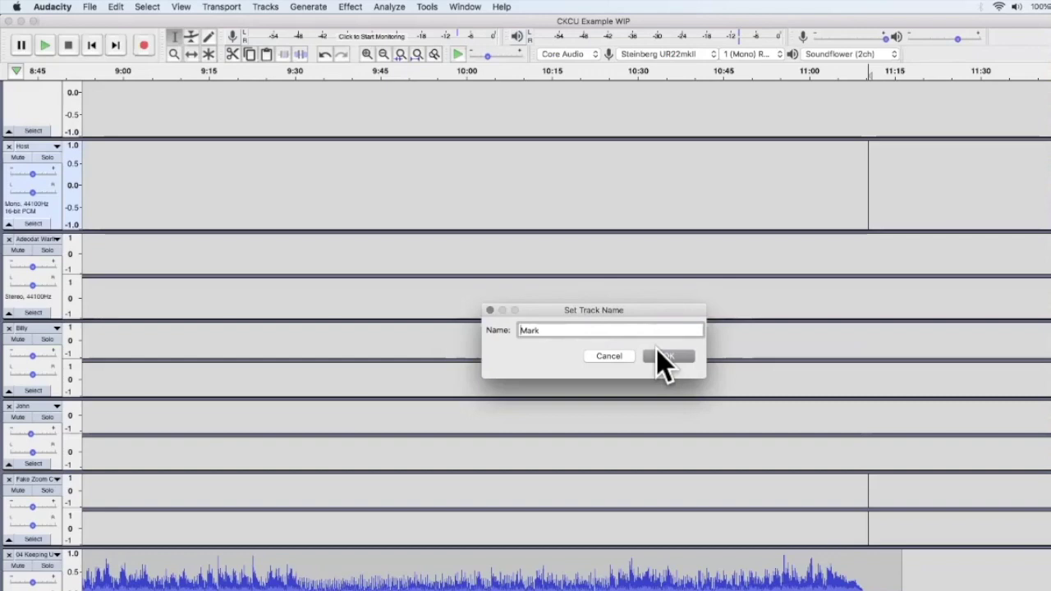
click(671, 361)
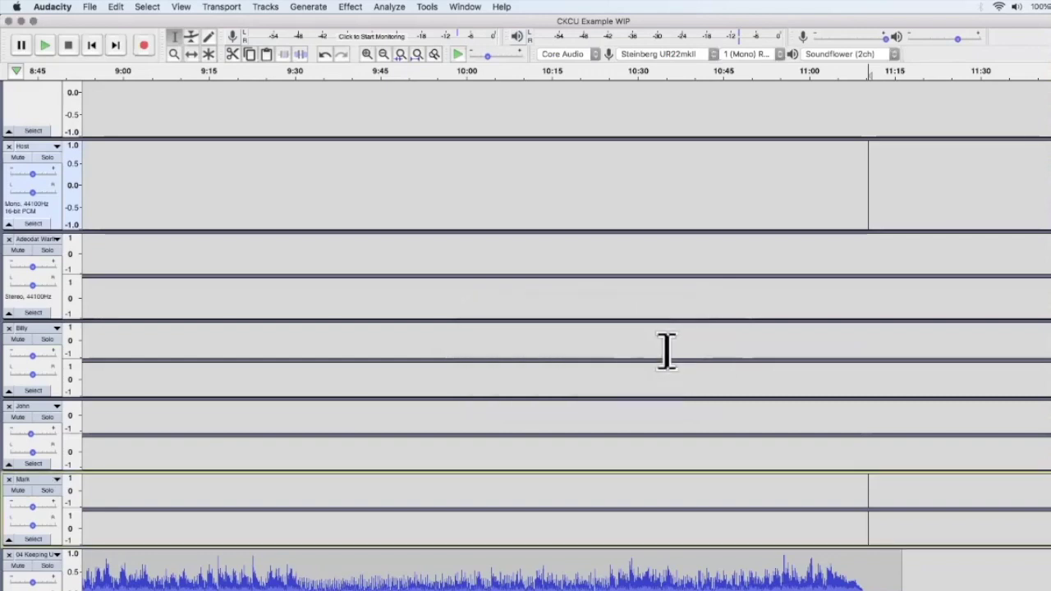
scroll(667, 352, down, 3)
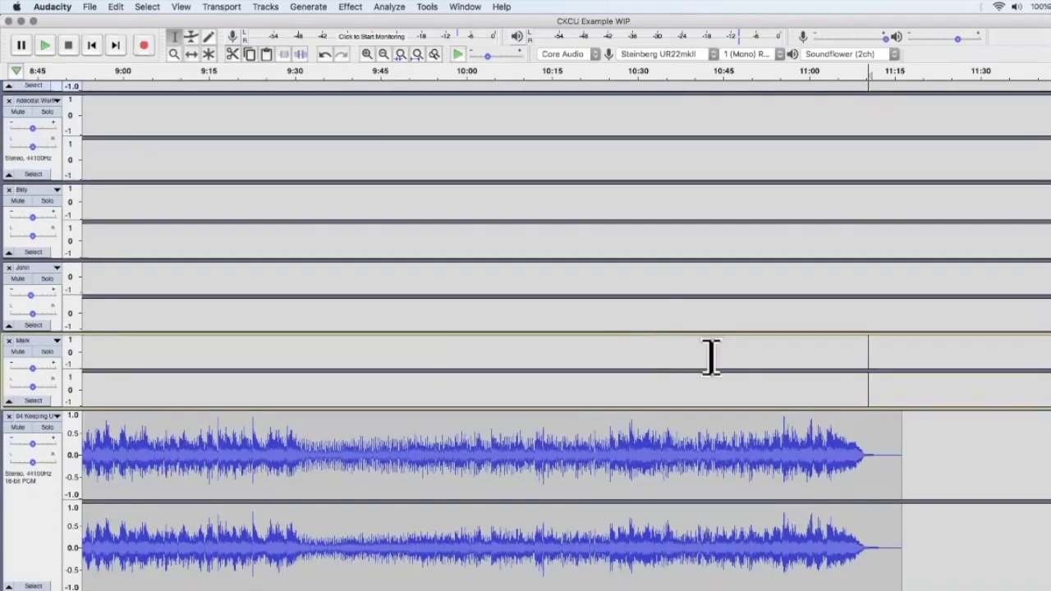
scroll(849, 403, up, 5)
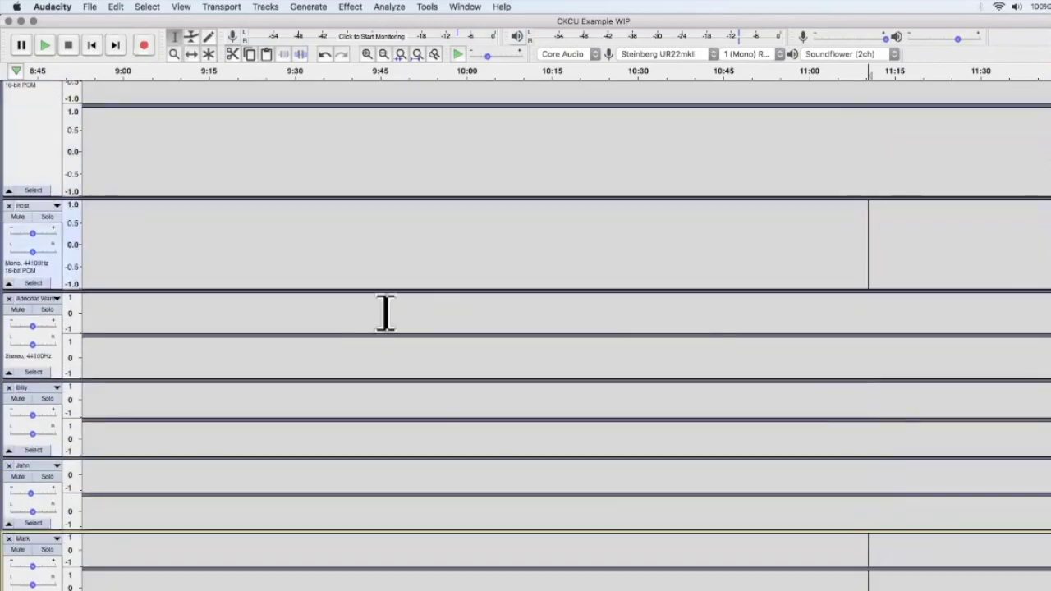
scroll(844, 354, down, 4)
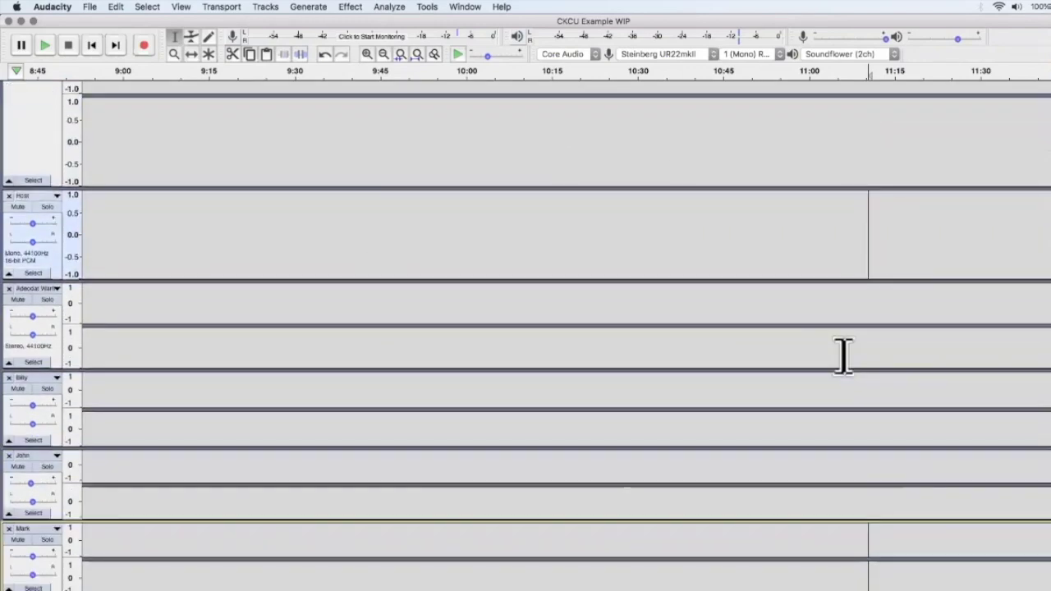
scroll(844, 355, up, 3)
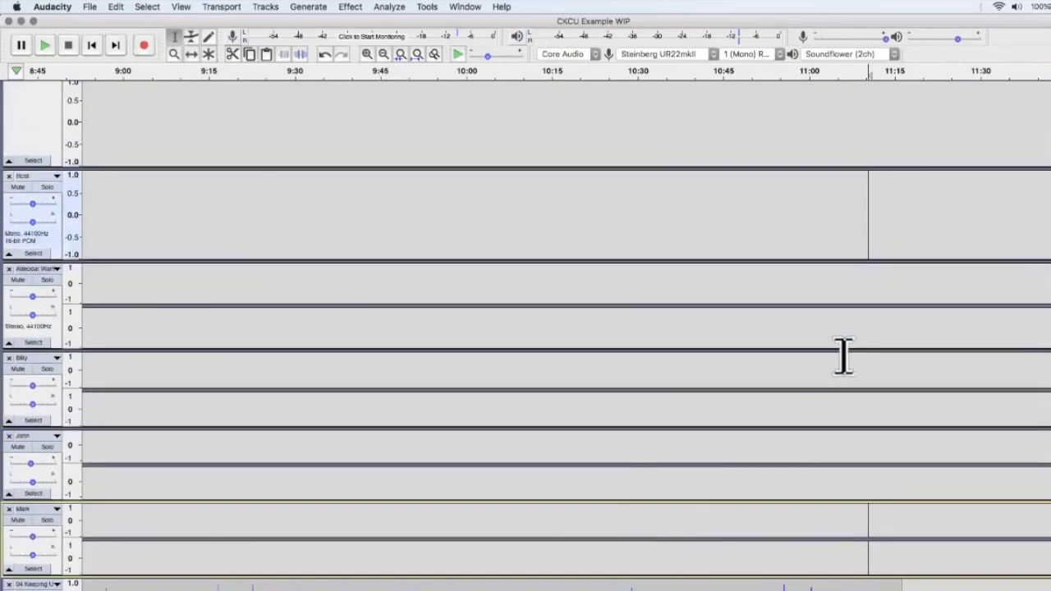
- Play back the fading end of the 04 Keeping song, starting from about 11:09, to find where the host should come in
click(856, 235)
scroll(868, 234, down, 1)
scroll(868, 234, down, 3)
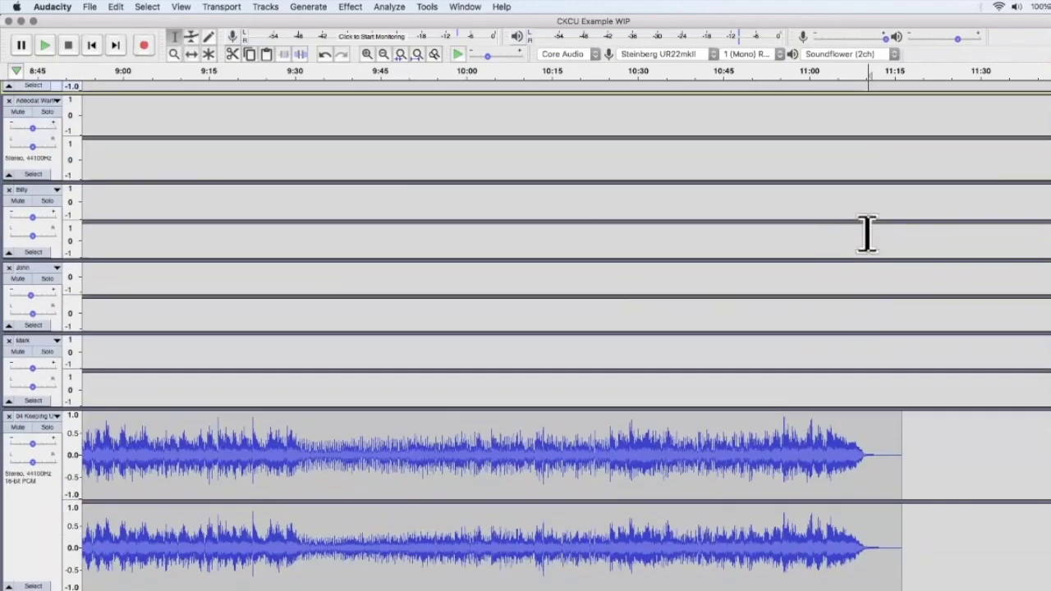
click(859, 447)
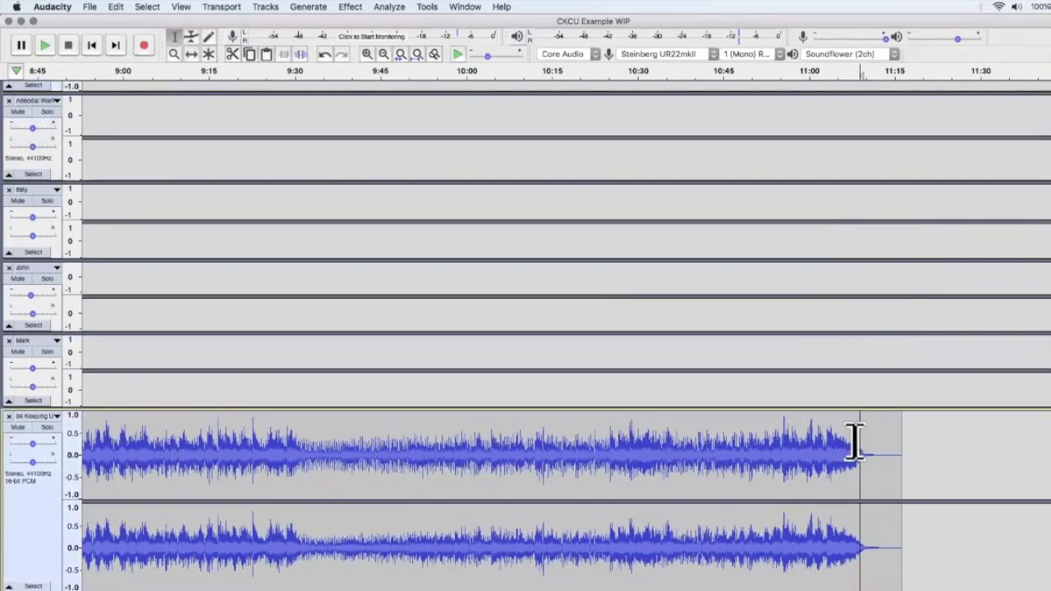
key(space)
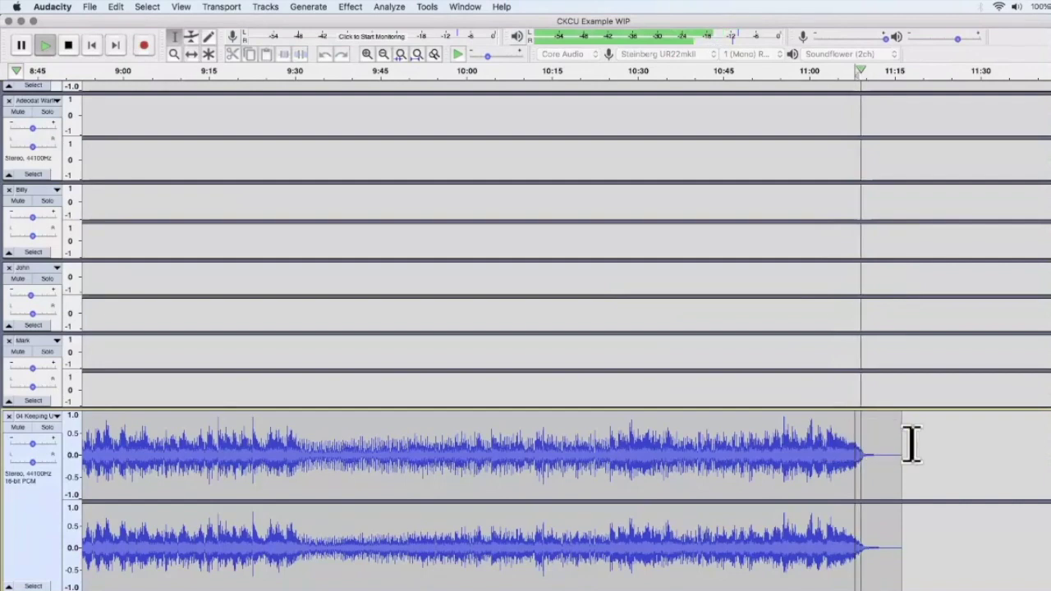
scroll(910, 446, up, 1)
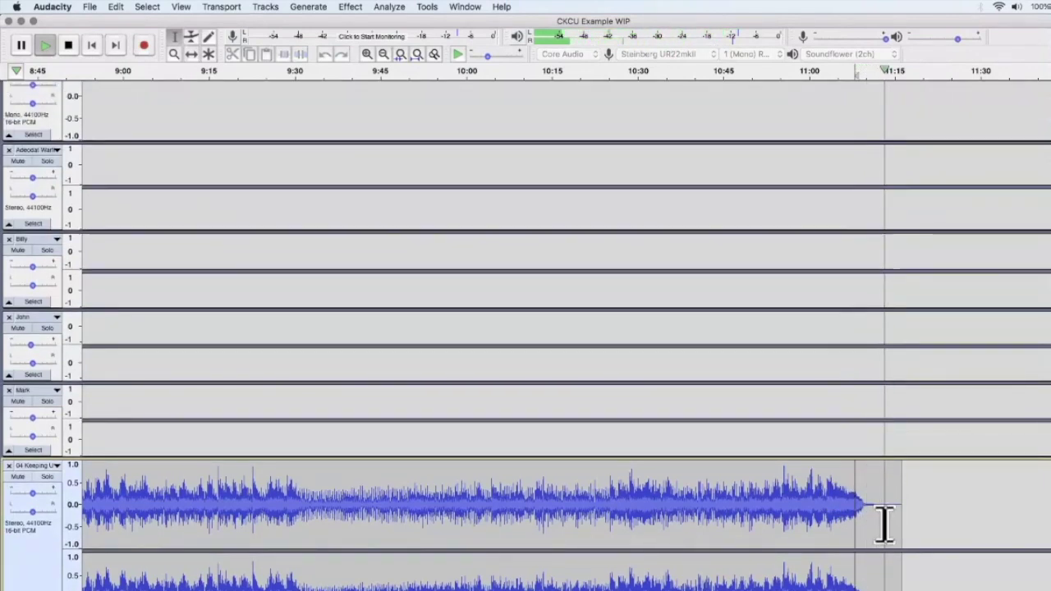
- Record a short spoken take on the Host track from about 11:15, near the end of the last song
click(889, 177)
scroll(878, 131, up, 5)
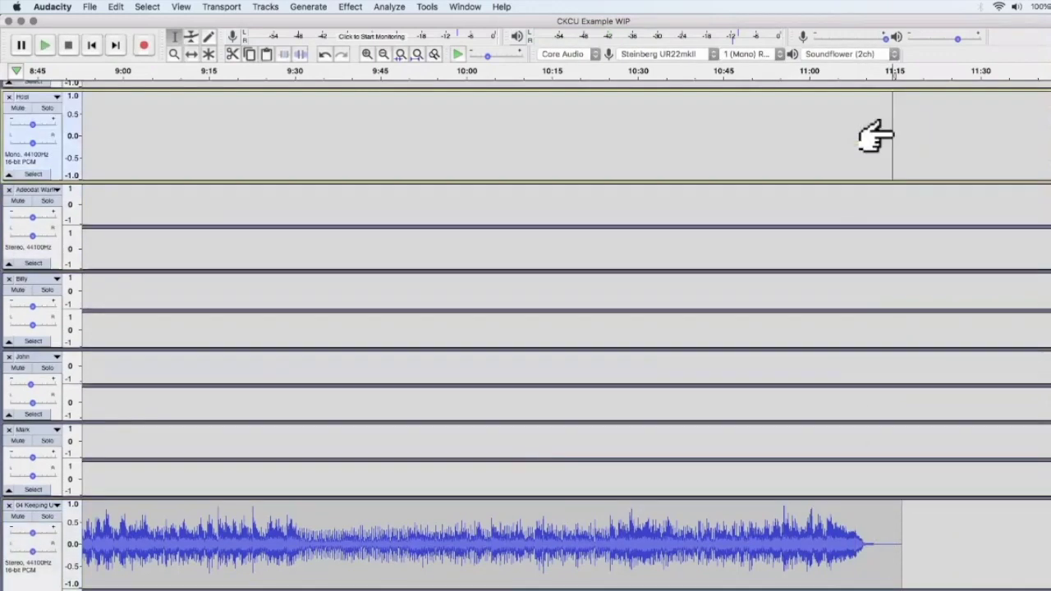
click(144, 45)
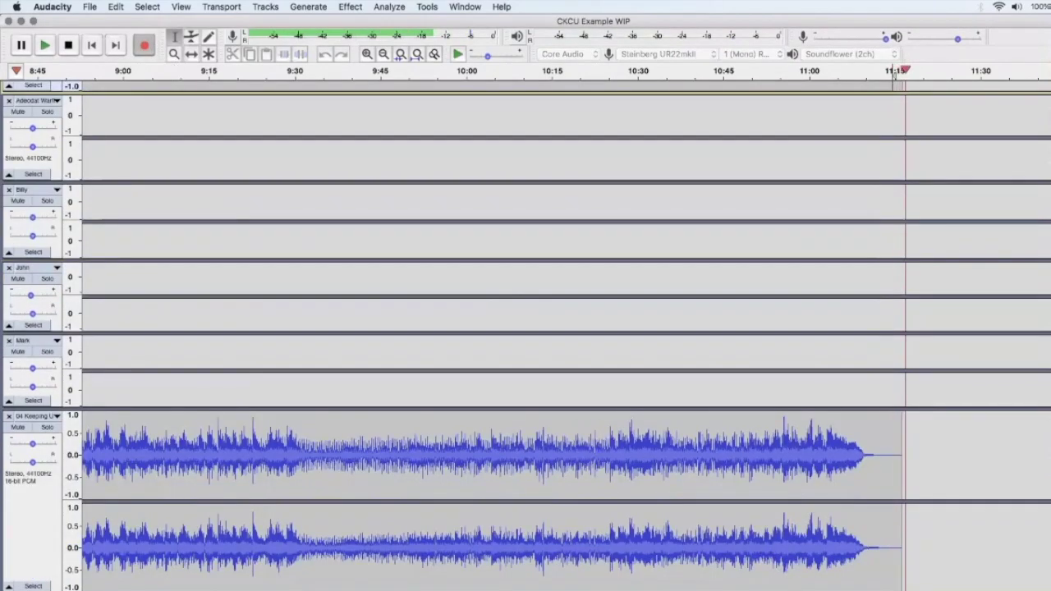
scroll(861, 504, up, 5)
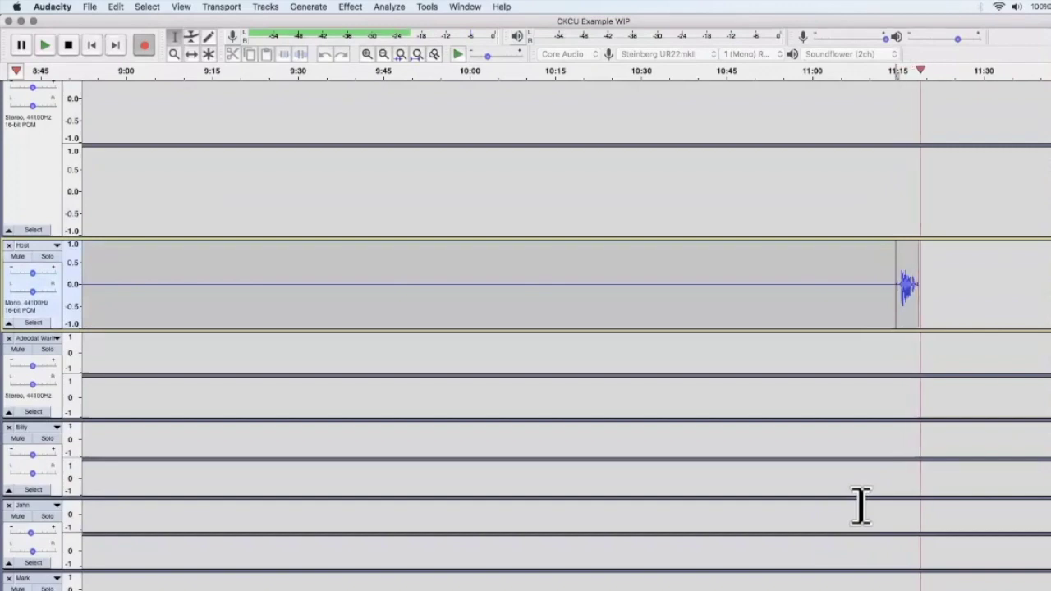
key(space)
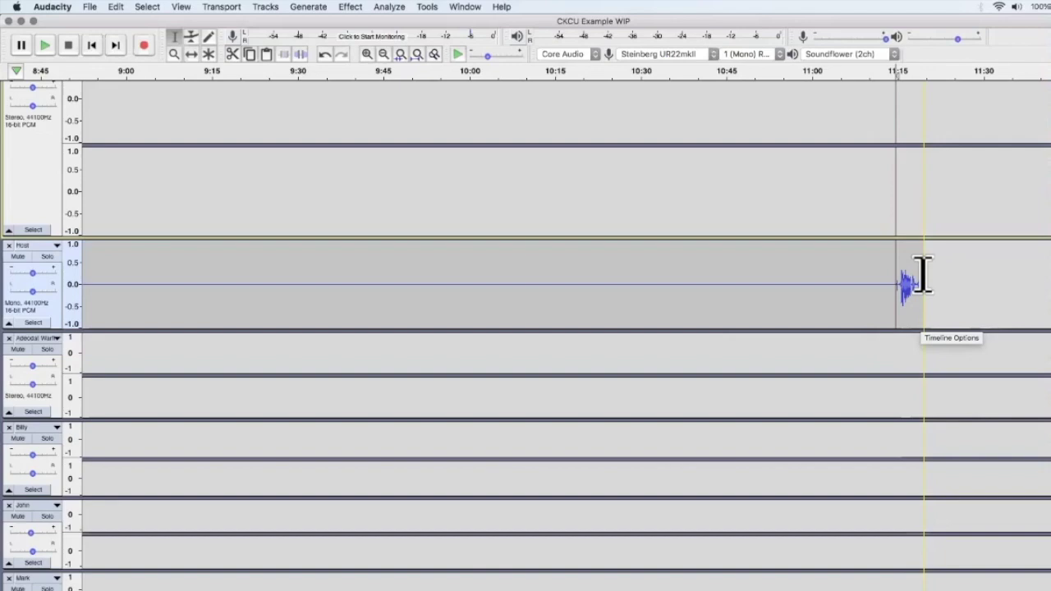
- Undo the spoken take just recorded on the Host track
shift+click(924, 279)
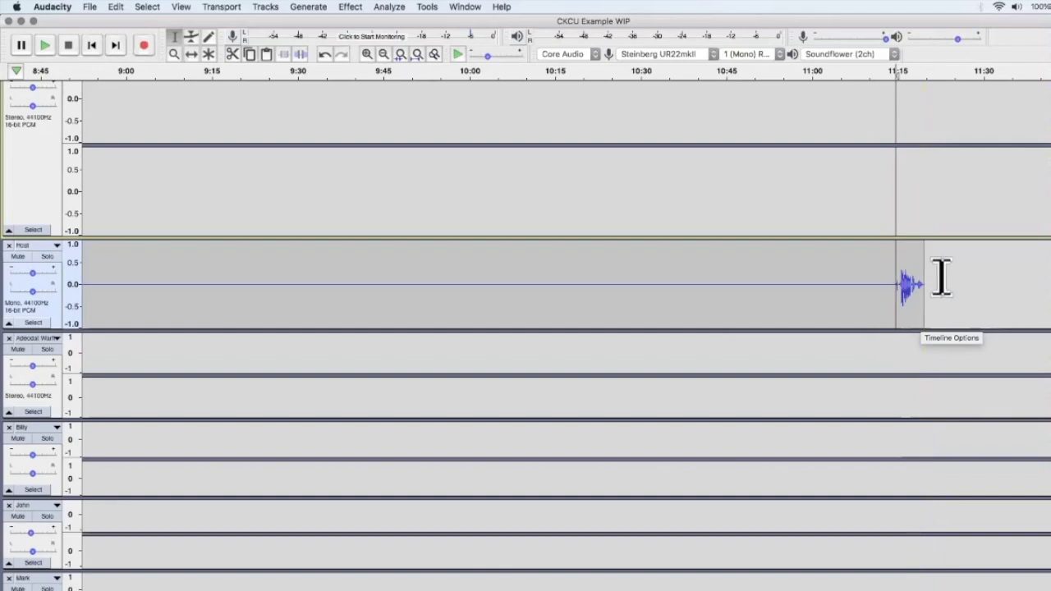
key(BackSpace)
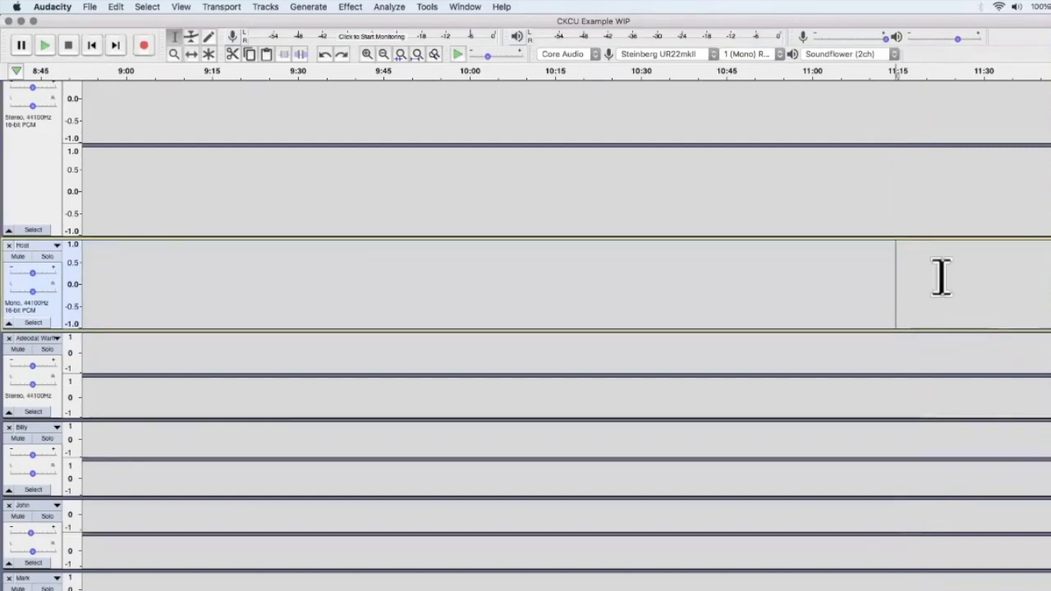
click(115, 7)
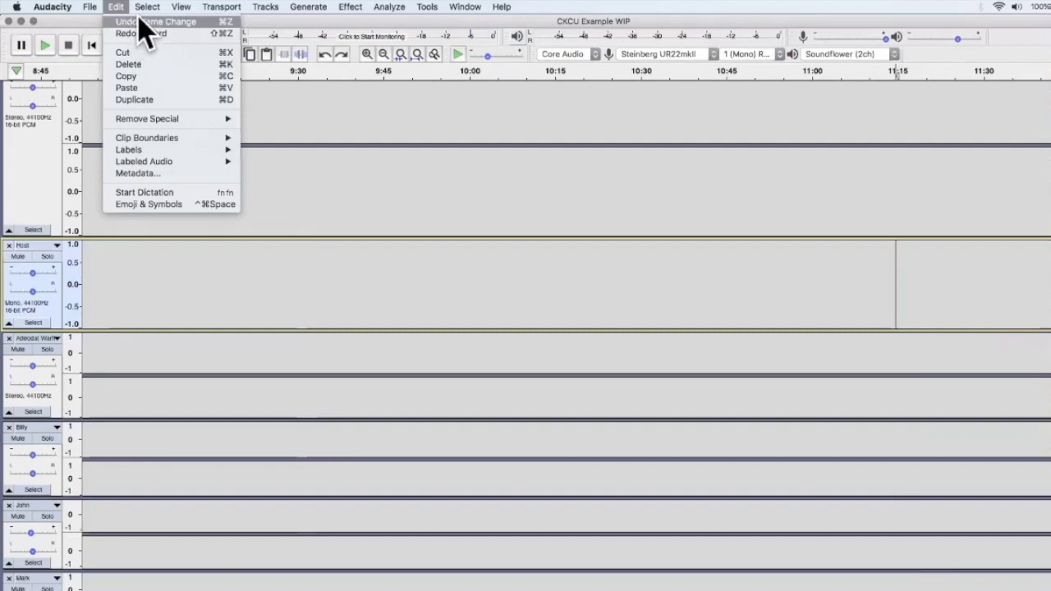
click(124, 22)
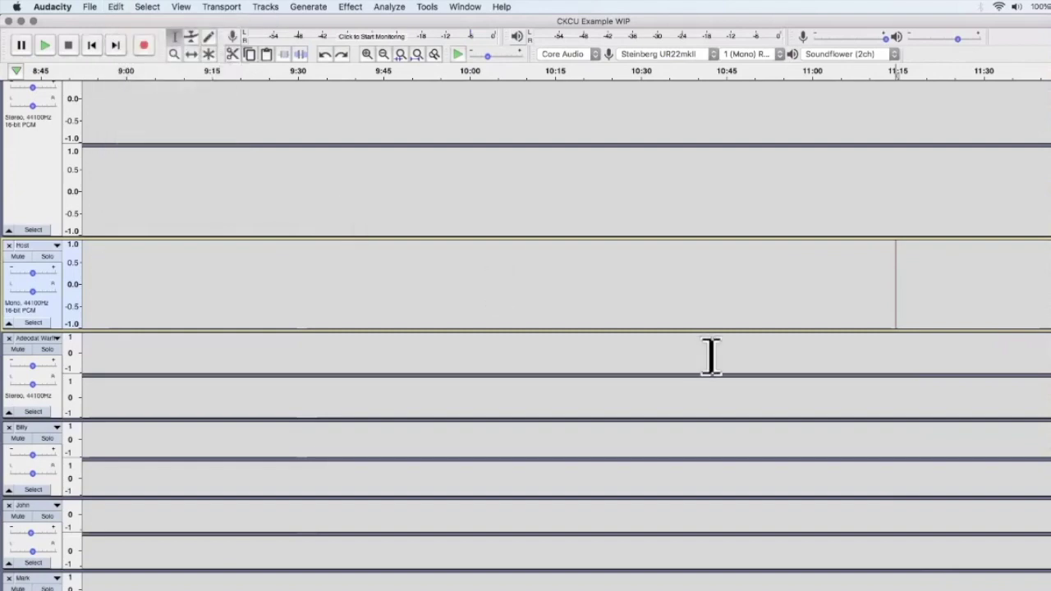
- Record a new host take of about 11 seconds on the Host track from about 11:15, then stop recording
scroll(863, 282, down, 5)
scroll(877, 244, up, 3)
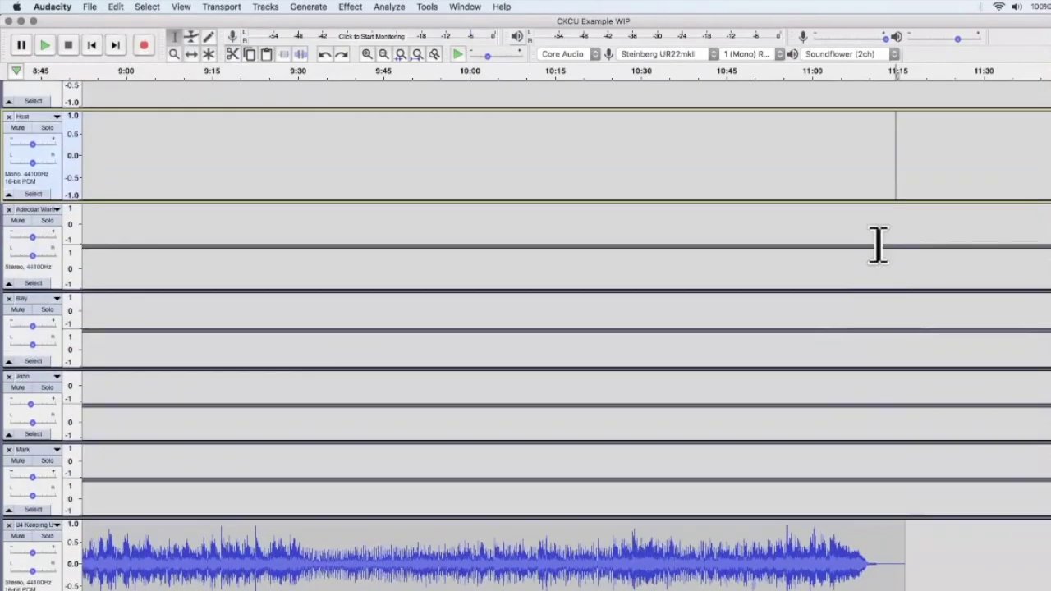
click(140, 43)
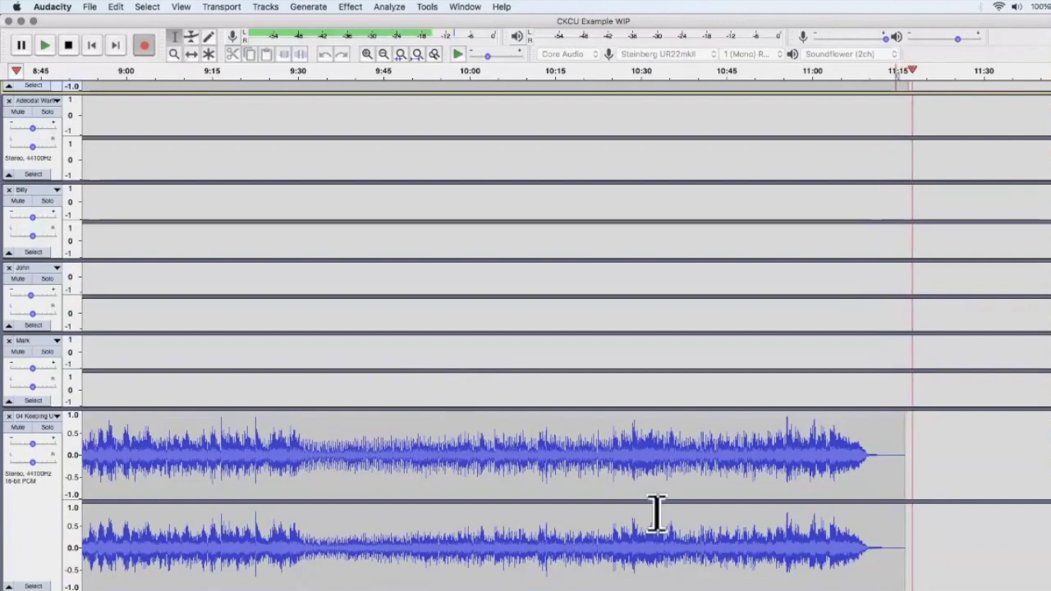
scroll(656, 511, up, 7)
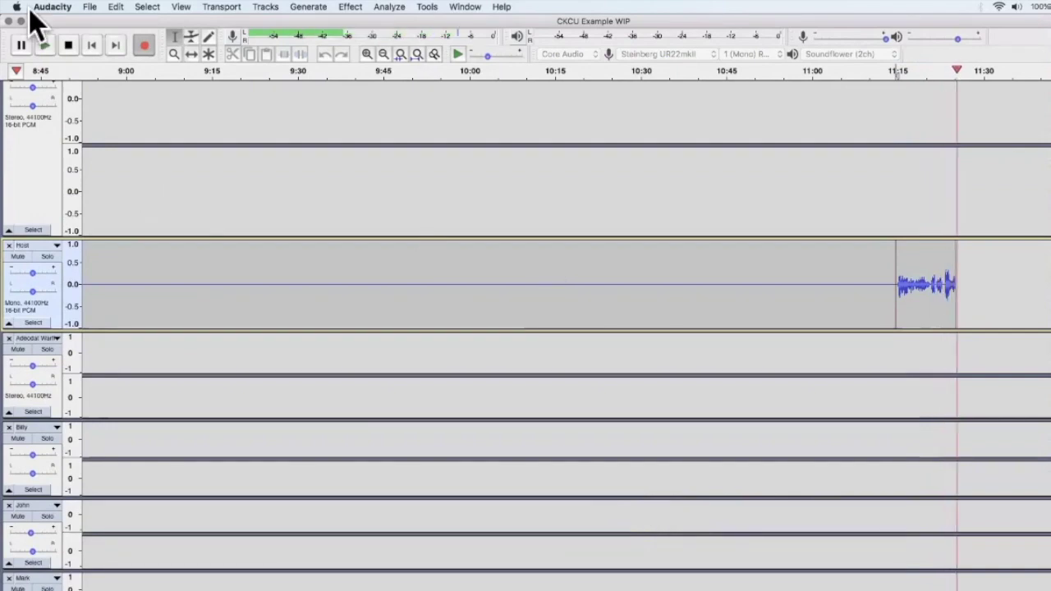
click(69, 47)
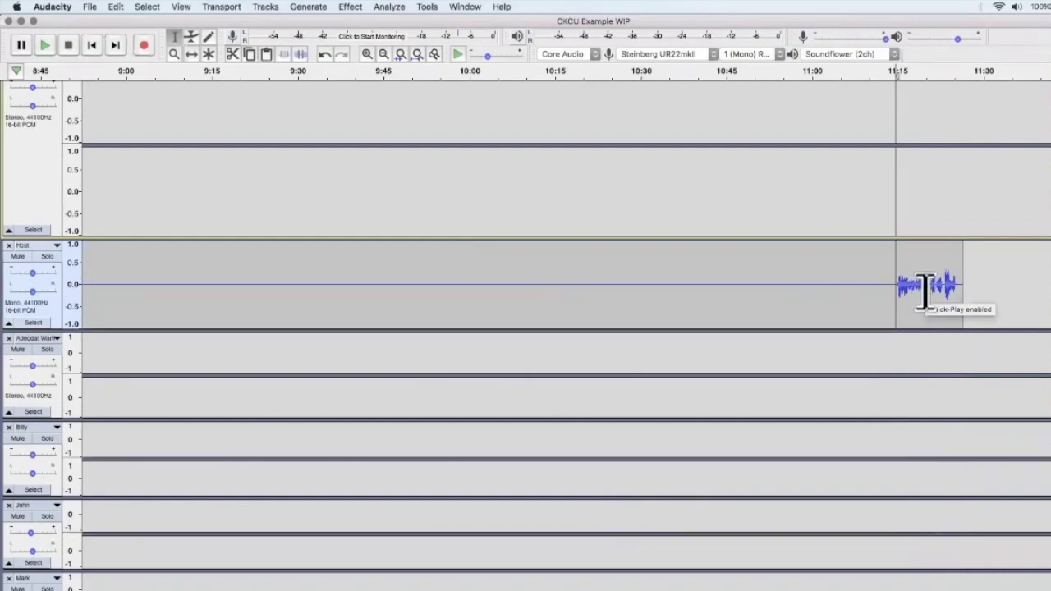
- Fade out the quiet tail of the new Host recording, from about 11:25.2 to its end
click(175, 54)
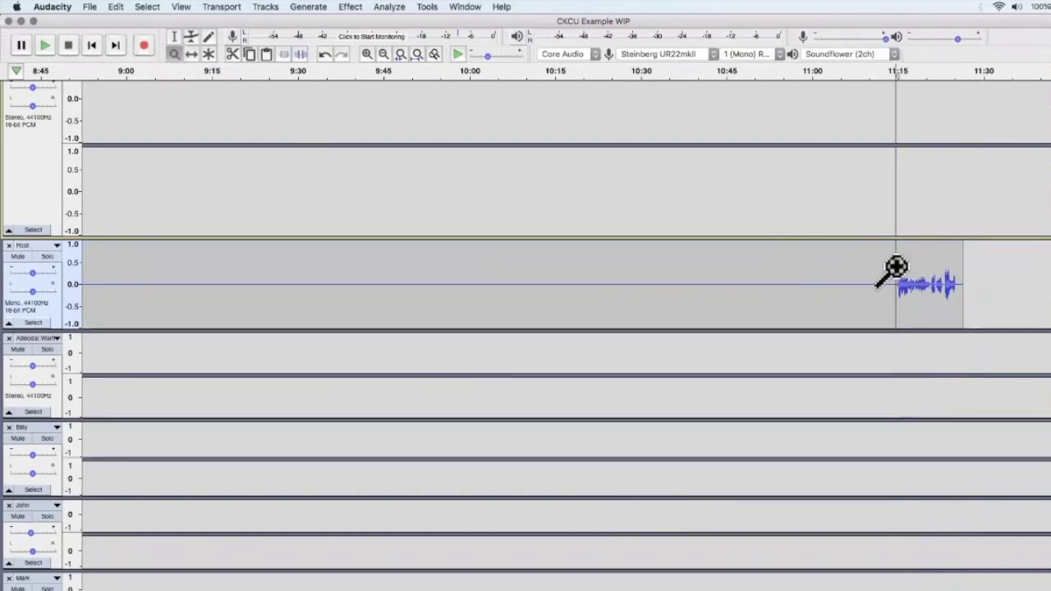
click(957, 286)
click(944, 283)
click(942, 282)
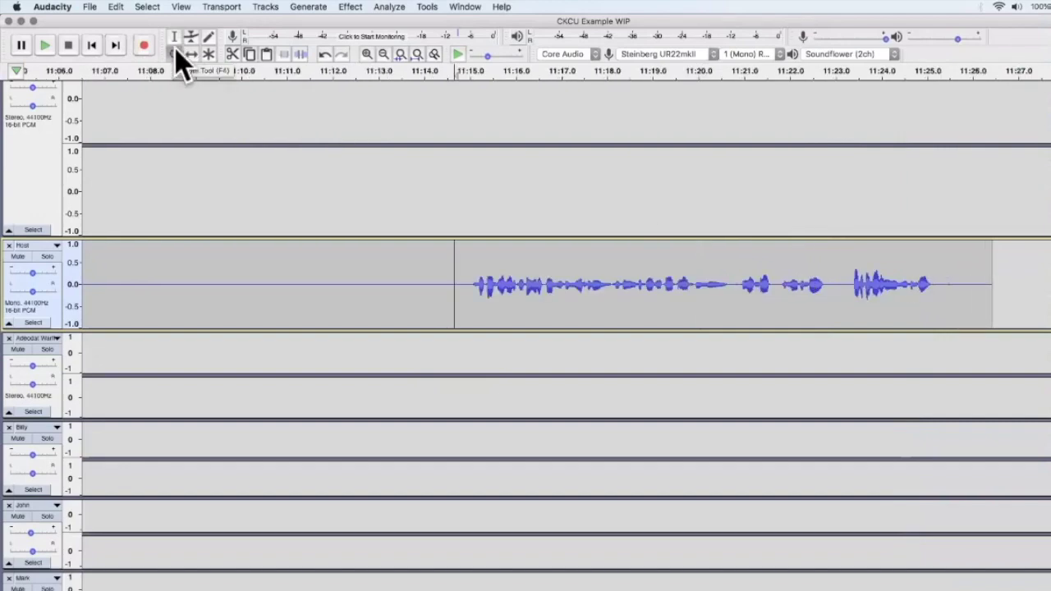
click(173, 36)
drag(939, 288, 992, 291)
click(301, 9)
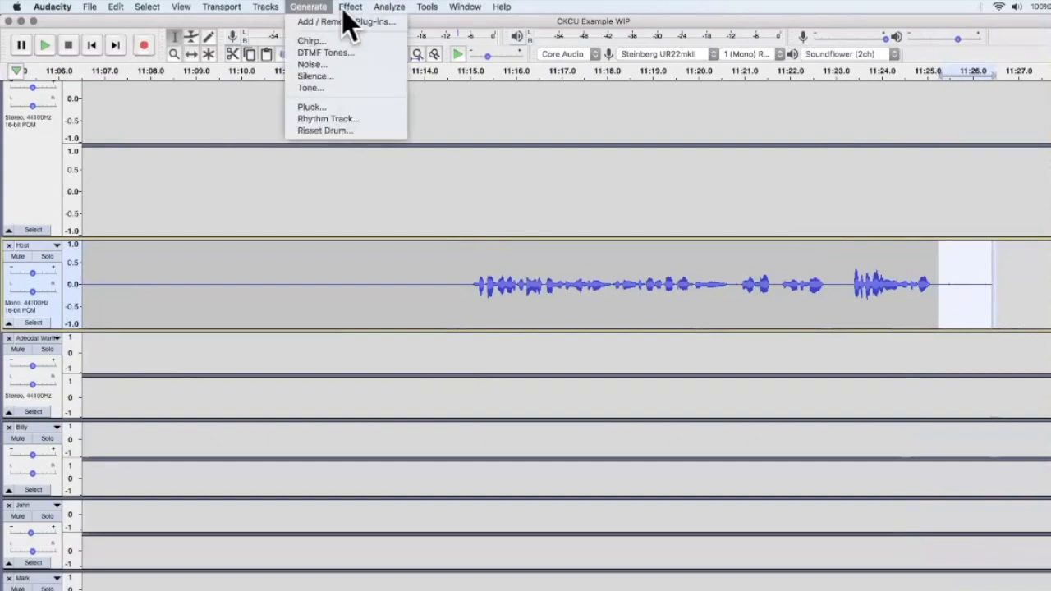
mouse_move(351, 10)
click(372, 188)
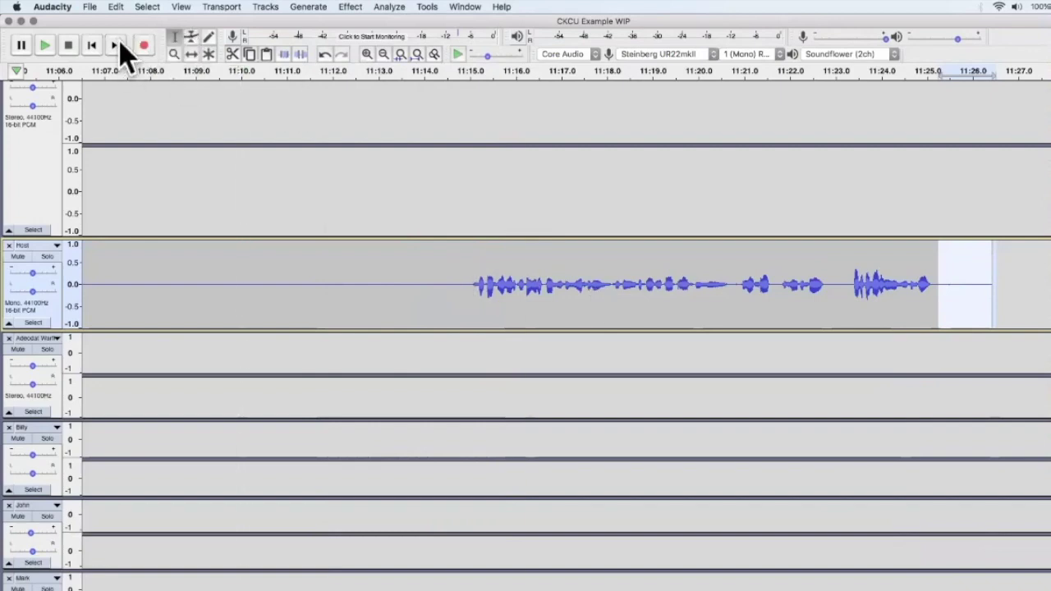
- Examine the whole show's timeline from the opening track to the last song and host take
click(173, 51)
shift+click(490, 277)
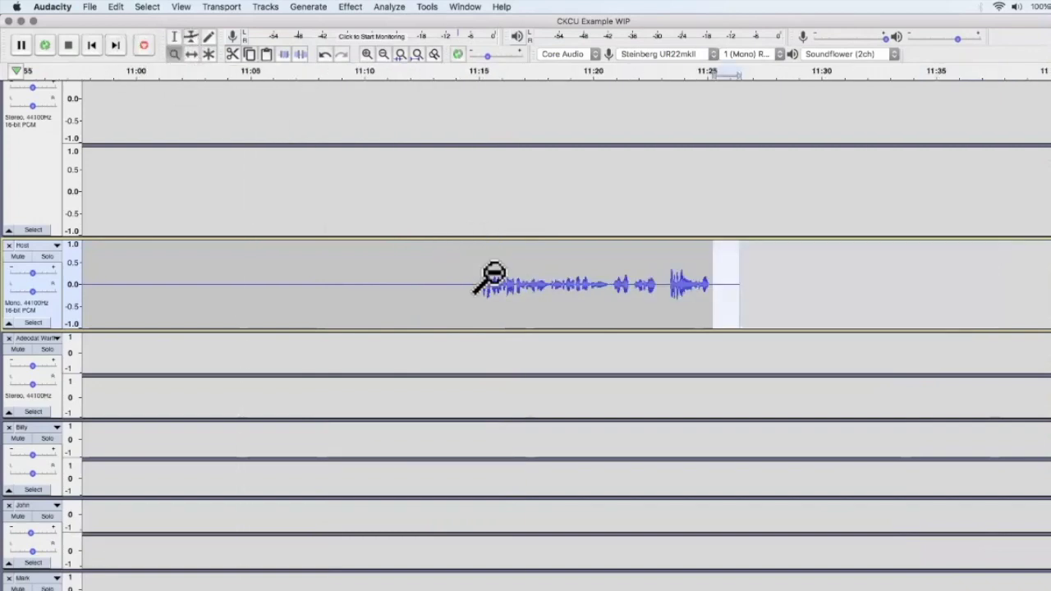
shift+click(493, 277)
shift+click(490, 277)
shift+click(494, 273)
shift+click(493, 274)
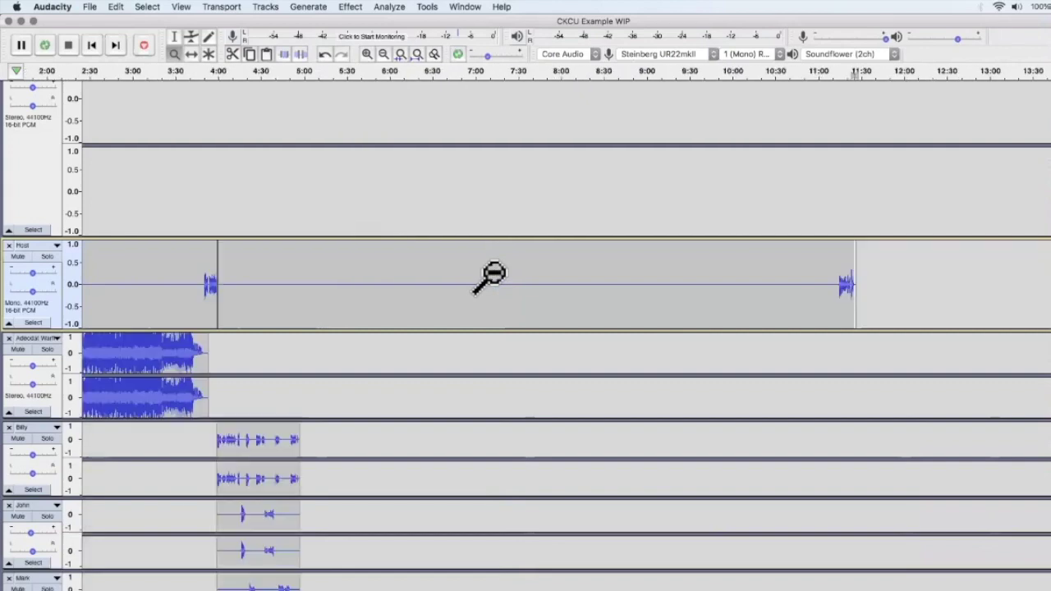
shift+click(490, 277)
scroll(246, 277, down, 1)
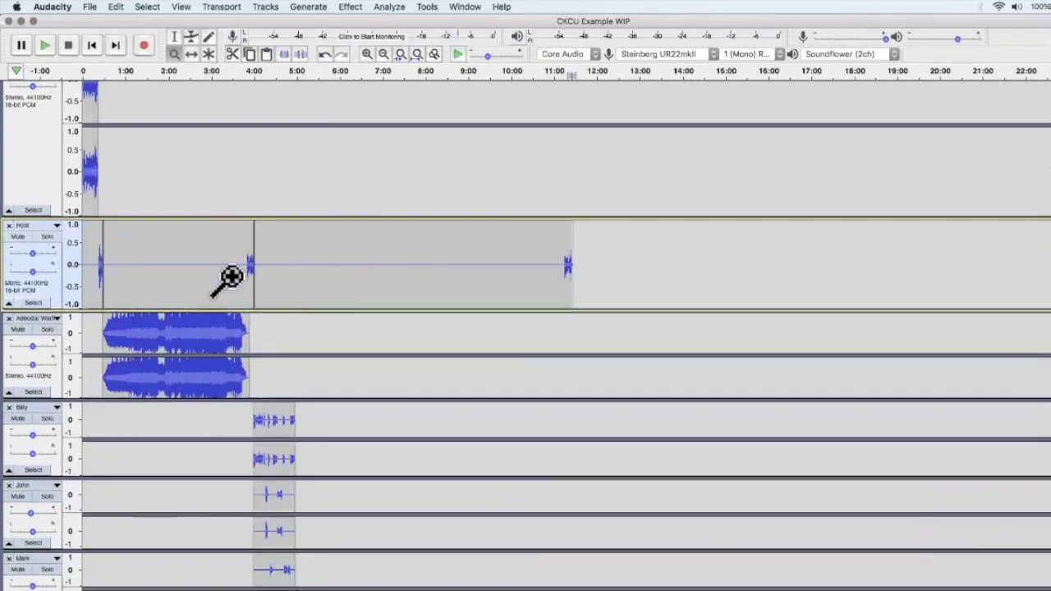
scroll(239, 328, down, 5)
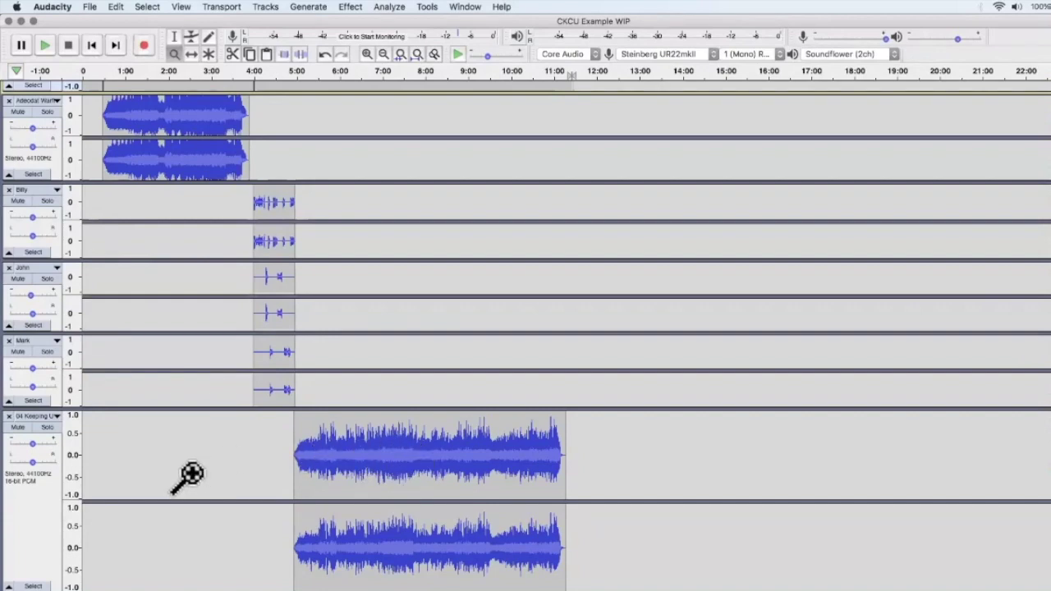
- Try a gain of +1.0 dB on the 04 Keeping song track
mouse_move(33, 447)
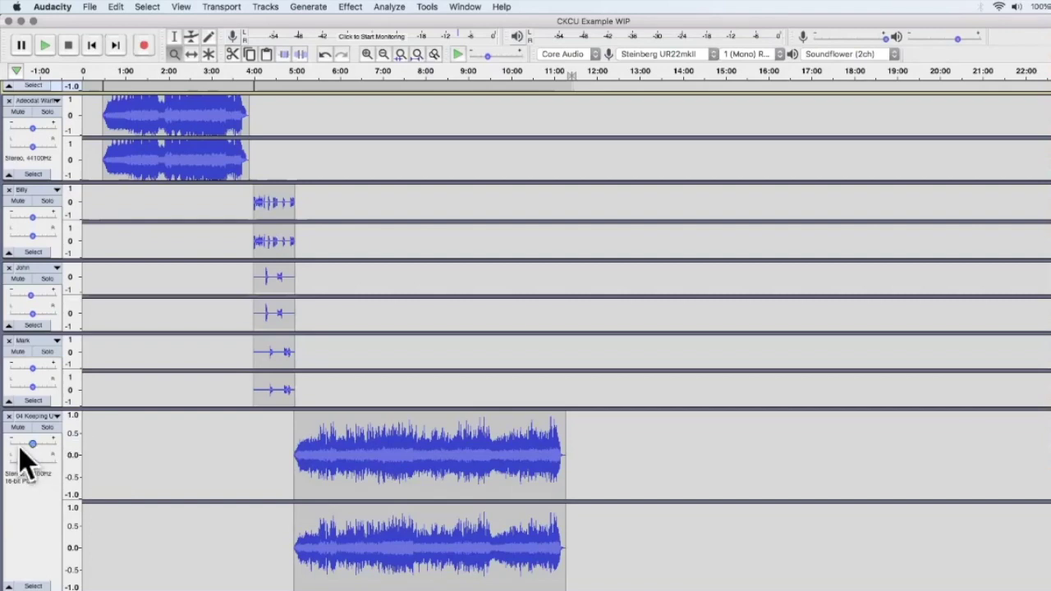
drag(32, 445, 32, 465)
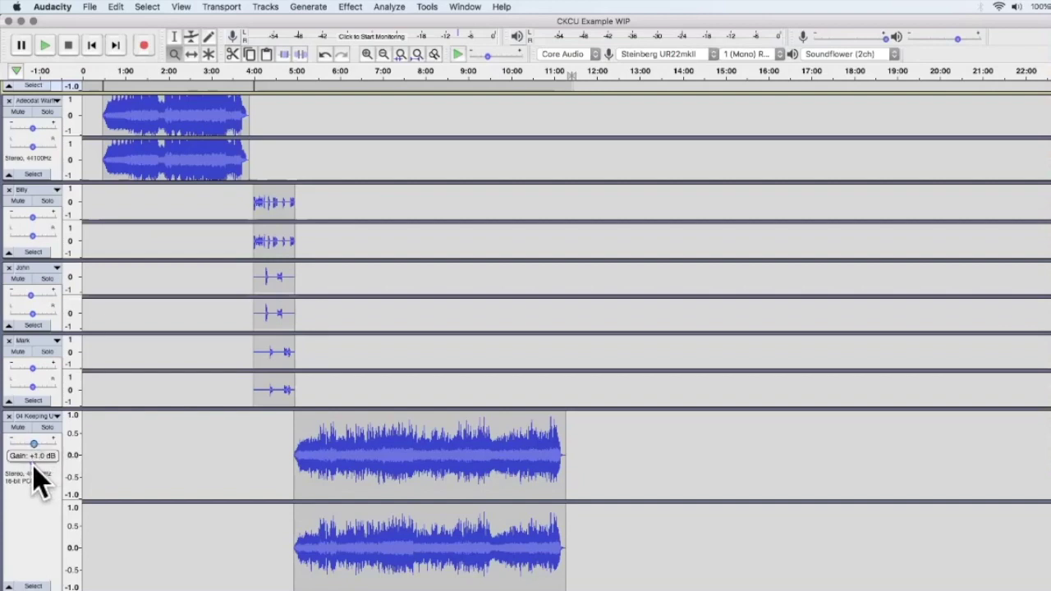
scroll(83, 476, up, 2)
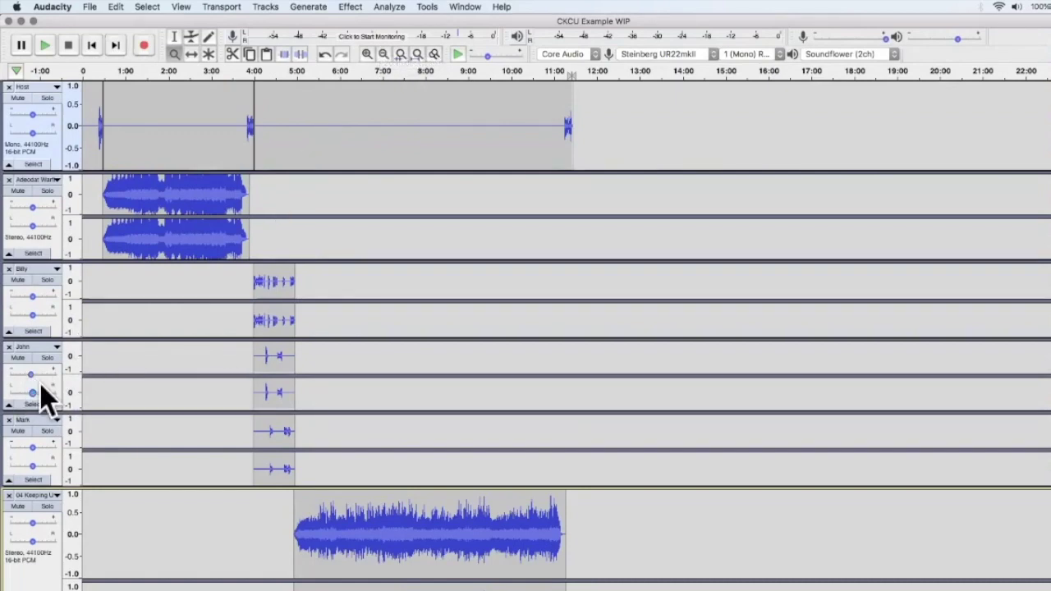
scroll(41, 394, up, 5)
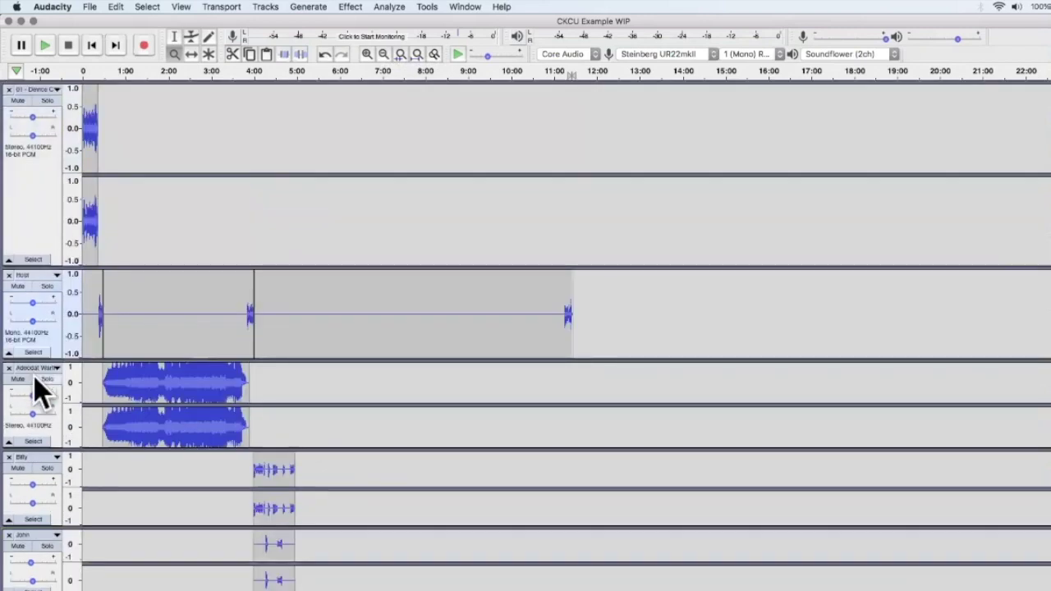
- Reduce the display heights of the 04 Keeping song track and the 01 - Device opening track
scroll(41, 392, down, 6)
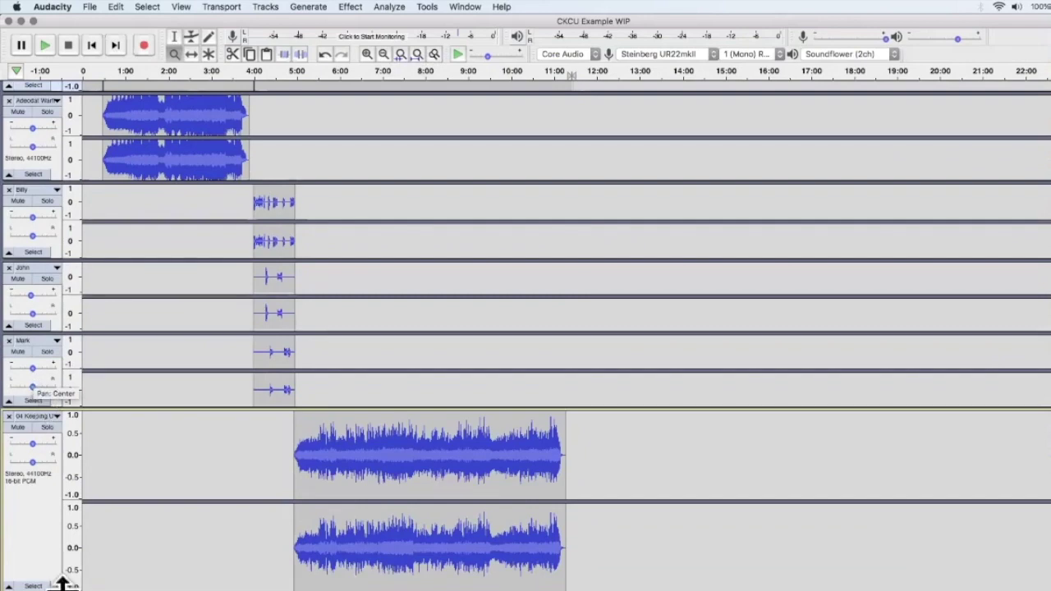
drag(66, 585, 70, 498)
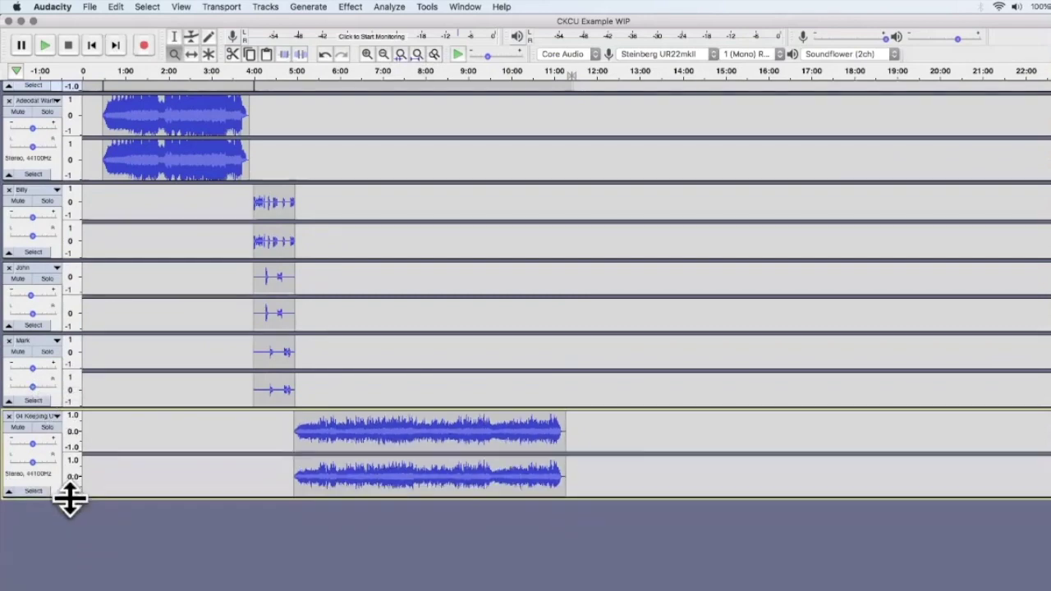
scroll(71, 497, up, 6)
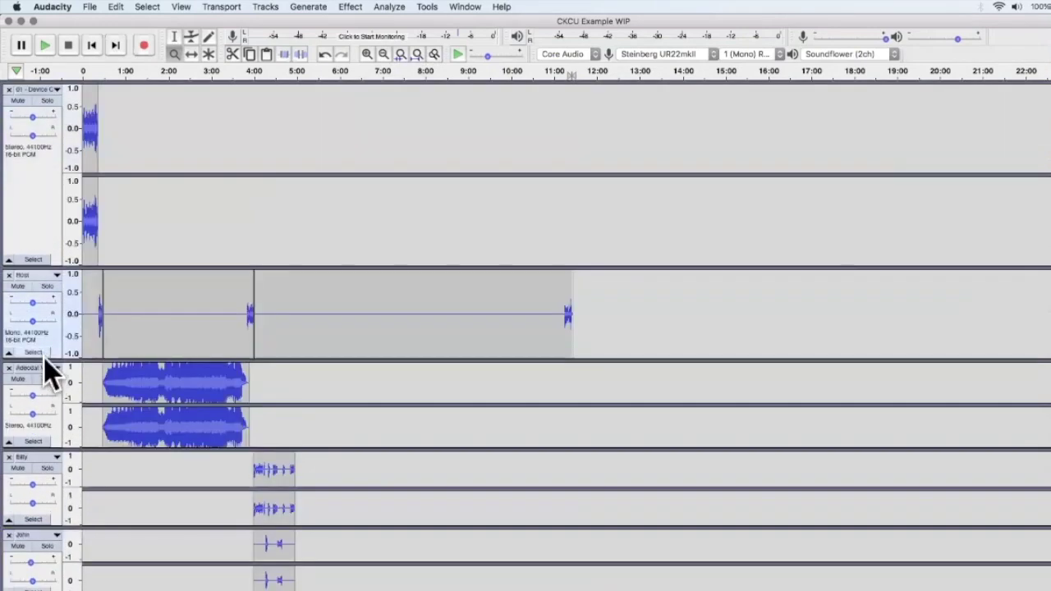
drag(49, 265, 50, 190)
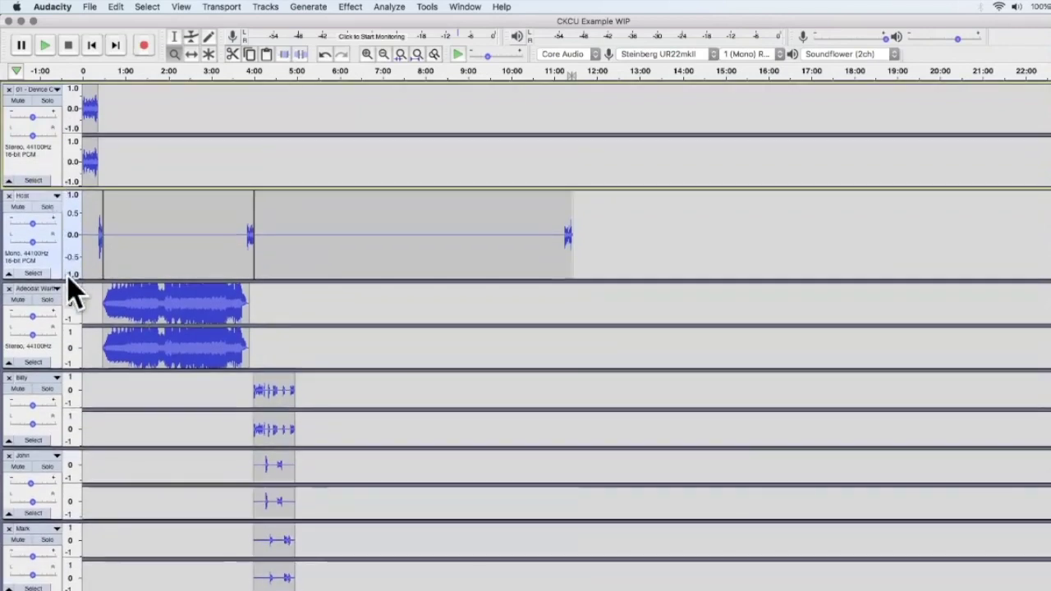
- Return to the Selection tool and look over the complete track layout from the opening track to the last song
click(172, 39)
scroll(357, 292, down, 3)
scroll(357, 291, up, 3)
scroll(357, 291, down, 3)
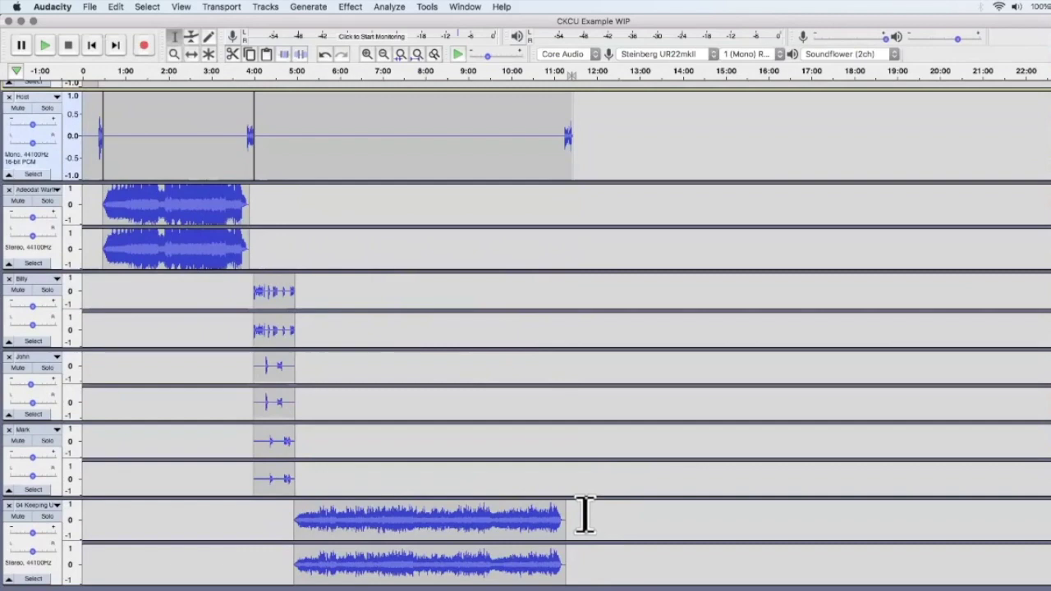
scroll(584, 516, up, 3)
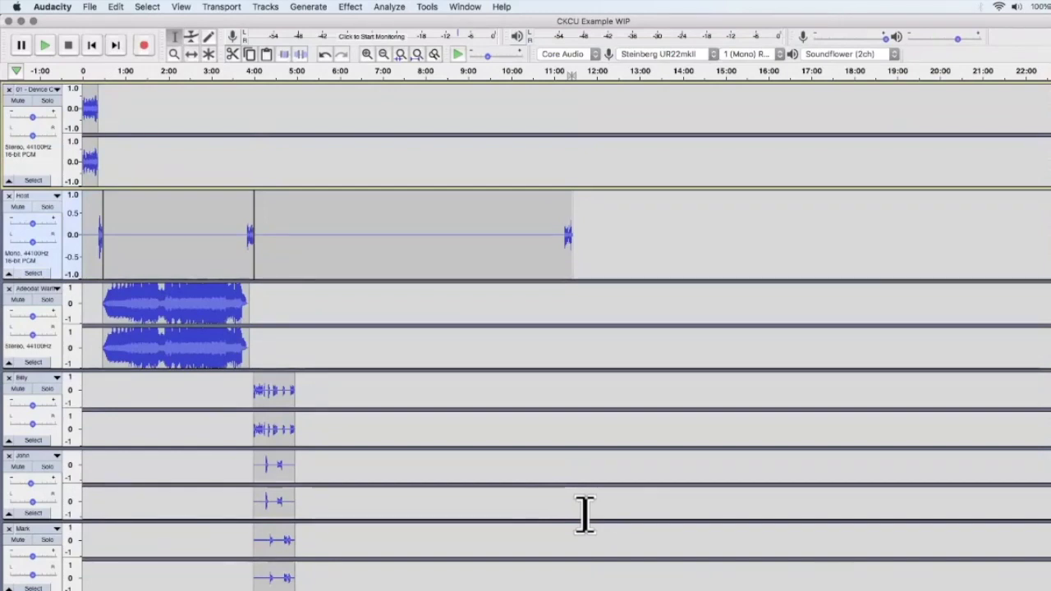
scroll(584, 515, down, 4)
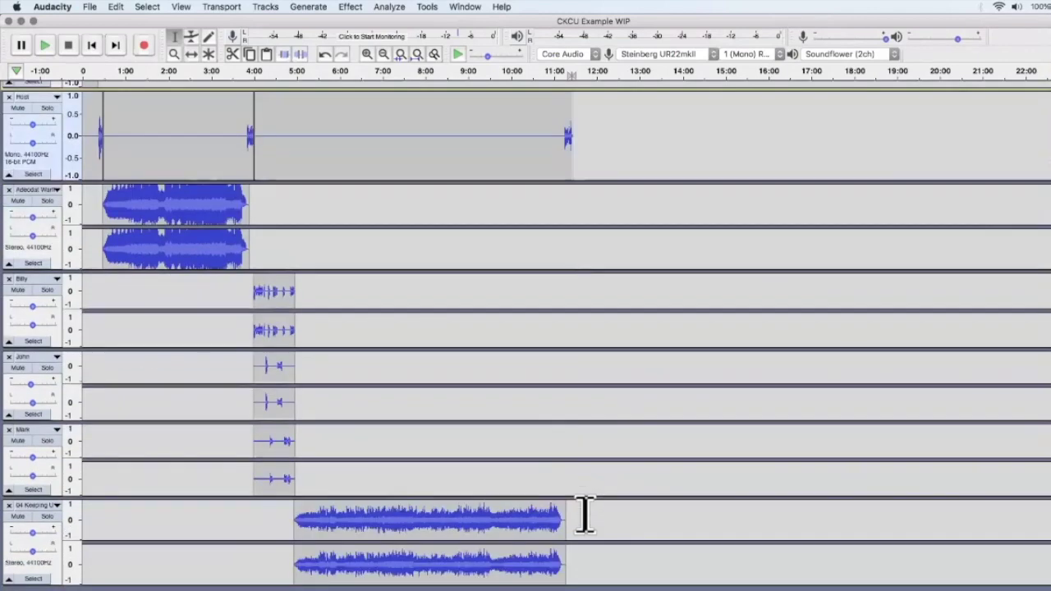
- Select all the show's tracks and mix and render them to a new track
scroll(585, 515, up, 4)
scroll(584, 514, down, 4)
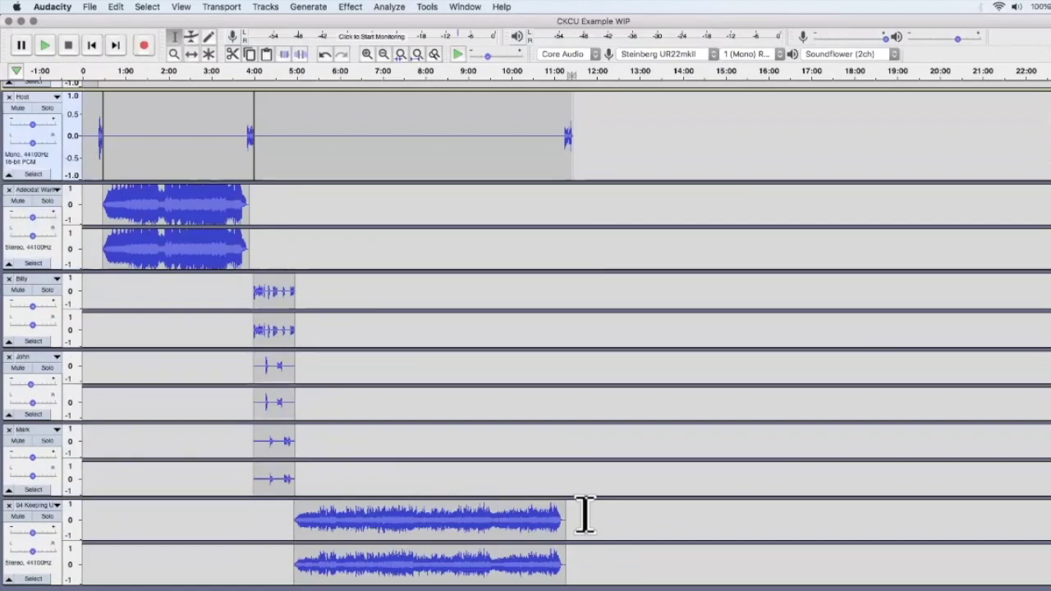
scroll(584, 515, up, 4)
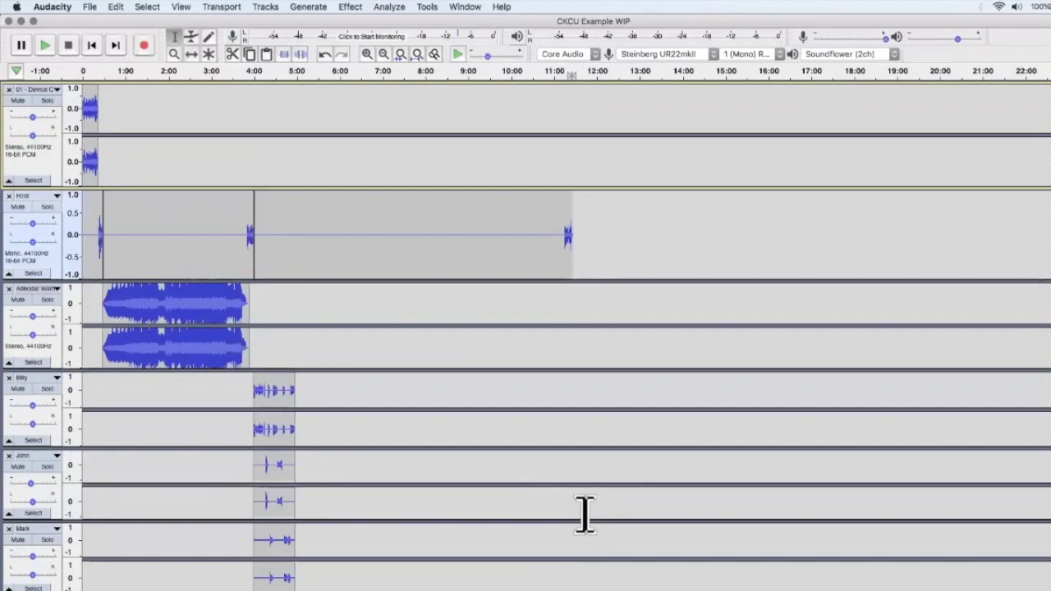
scroll(585, 515, down, 4)
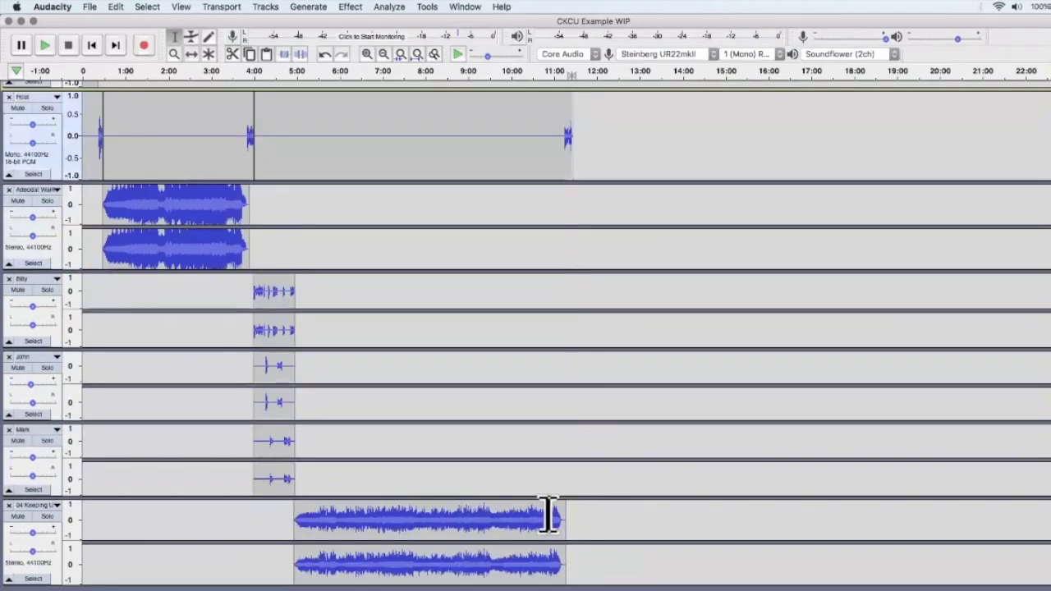
scroll(509, 295, up, 4)
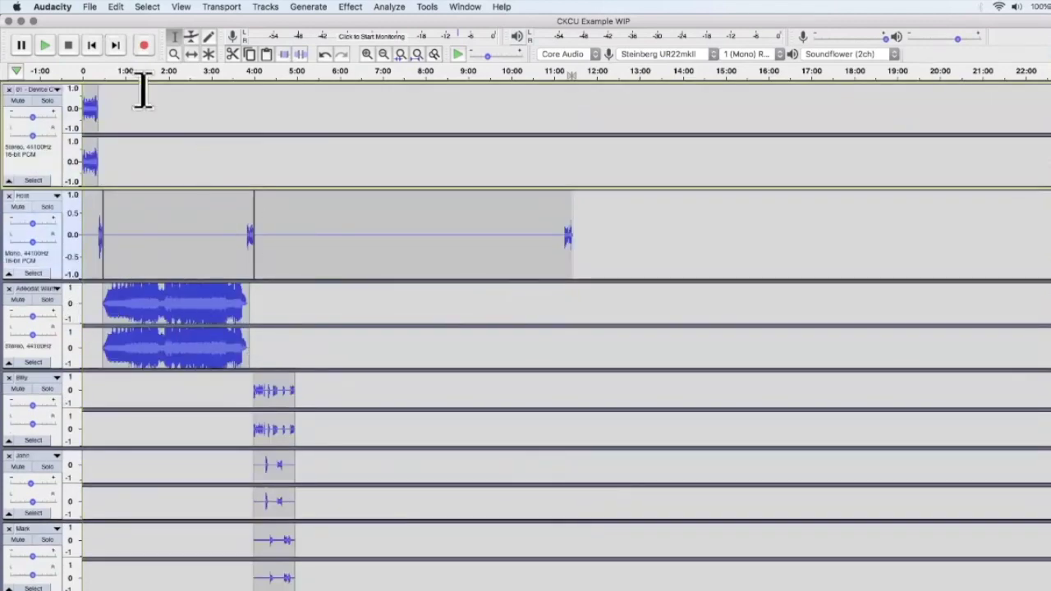
click(156, 8)
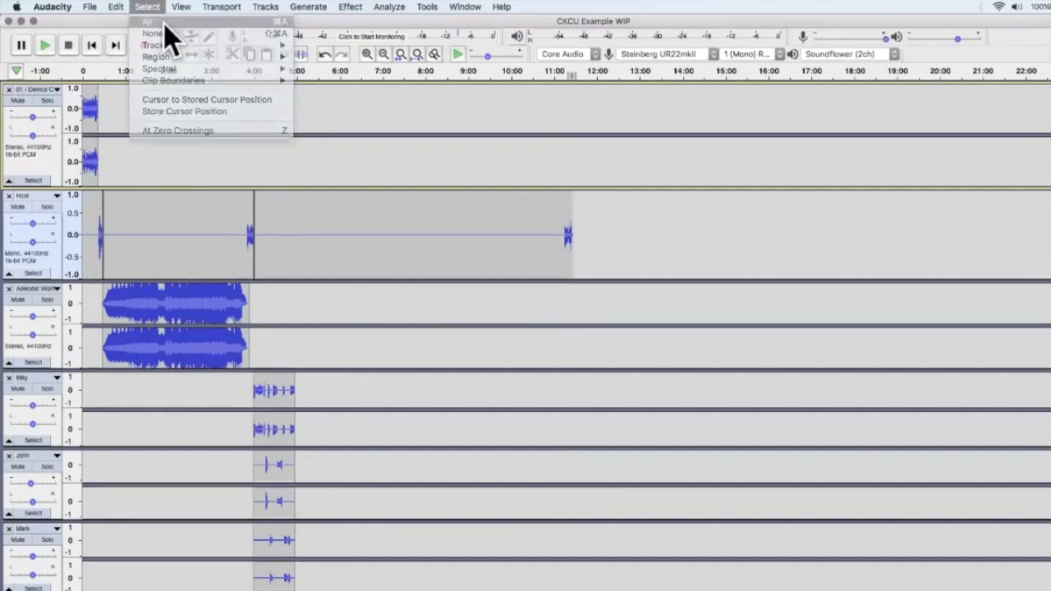
click(161, 21)
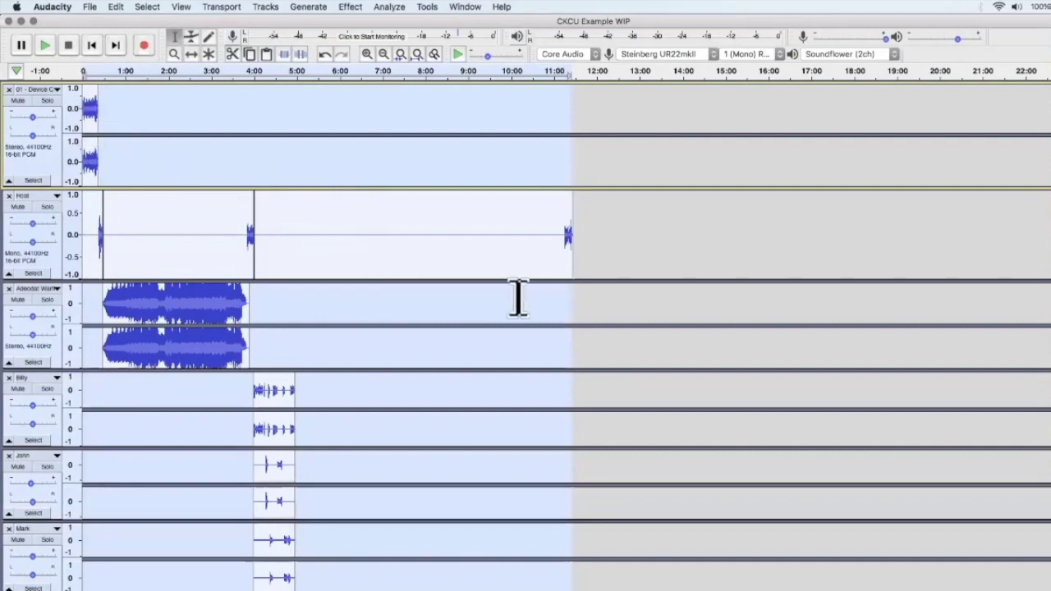
scroll(582, 308, down, 3)
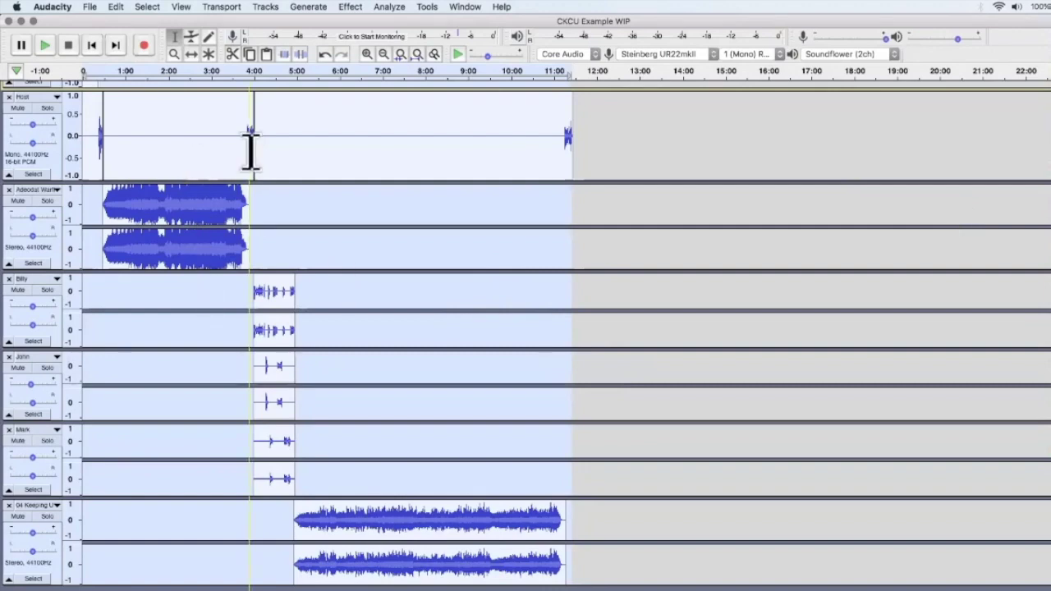
click(268, 7)
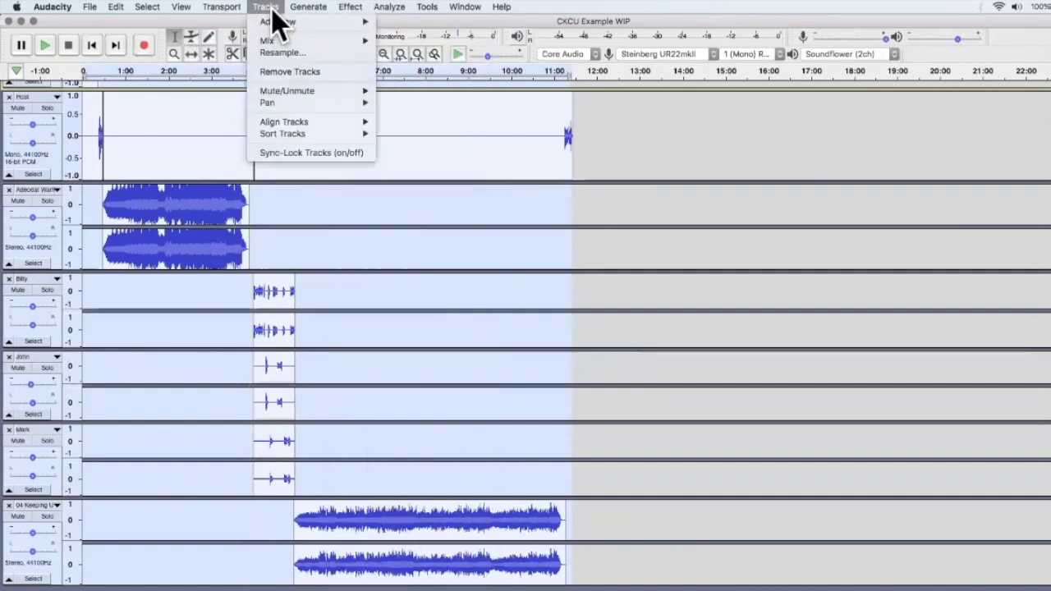
mouse_move(285, 41)
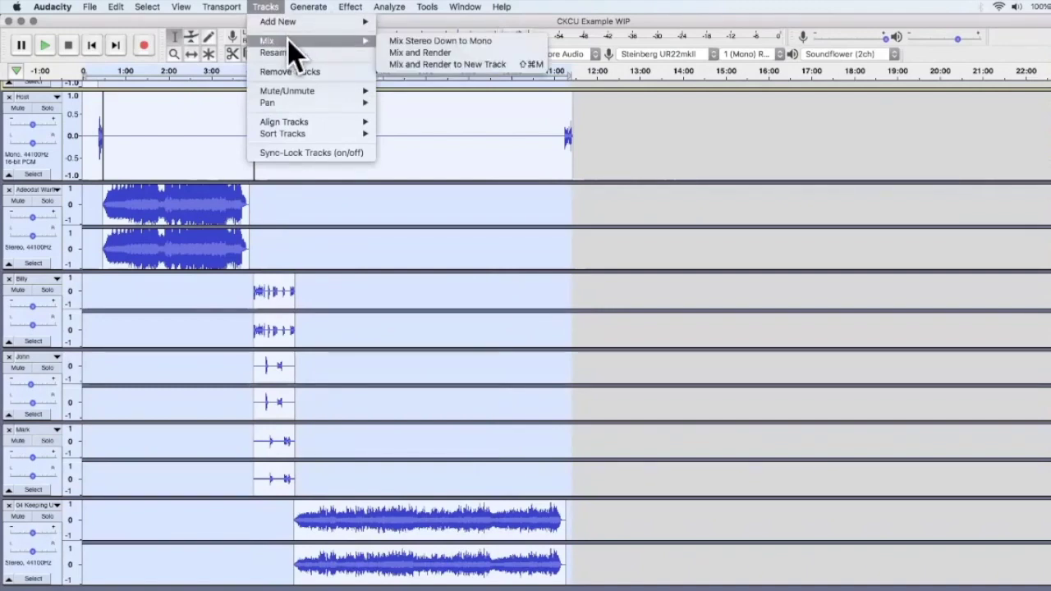
click(454, 62)
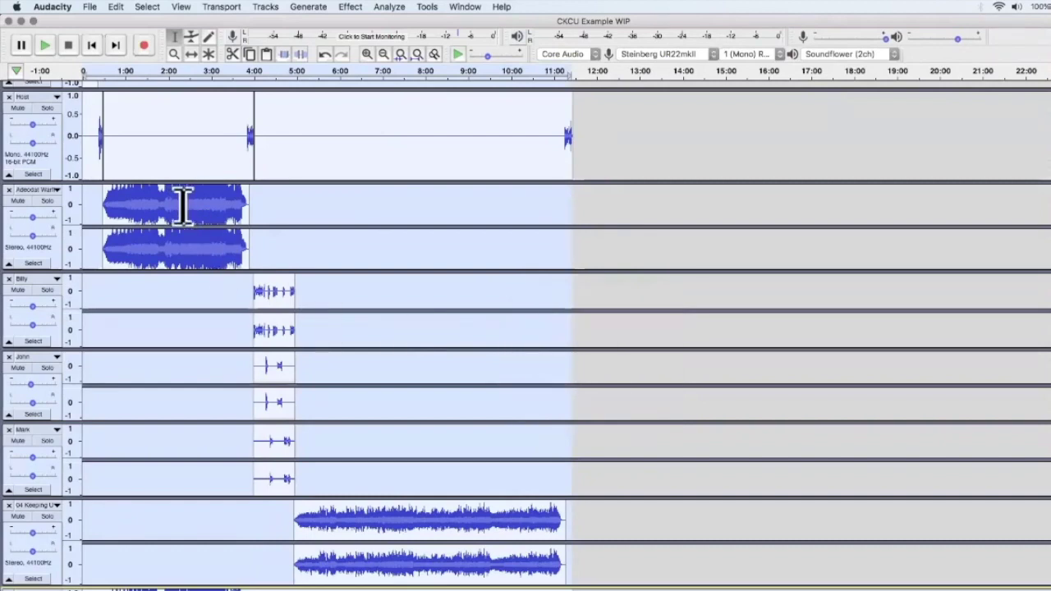
- Clear the selection and compare the rendered Mix track with the original host, song and interview tracks
click(173, 100)
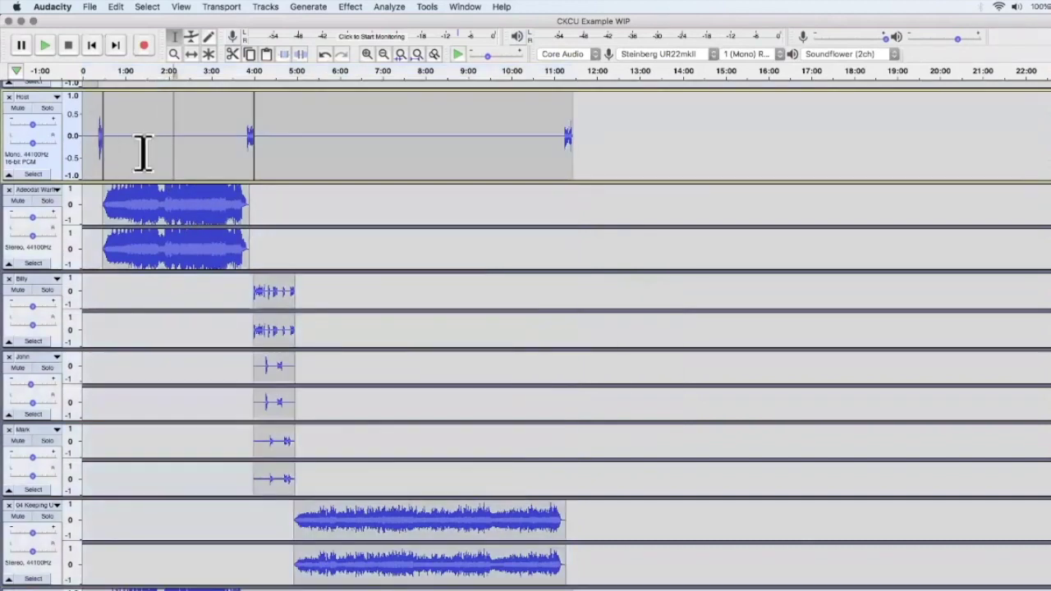
scroll(180, 203, up, 3)
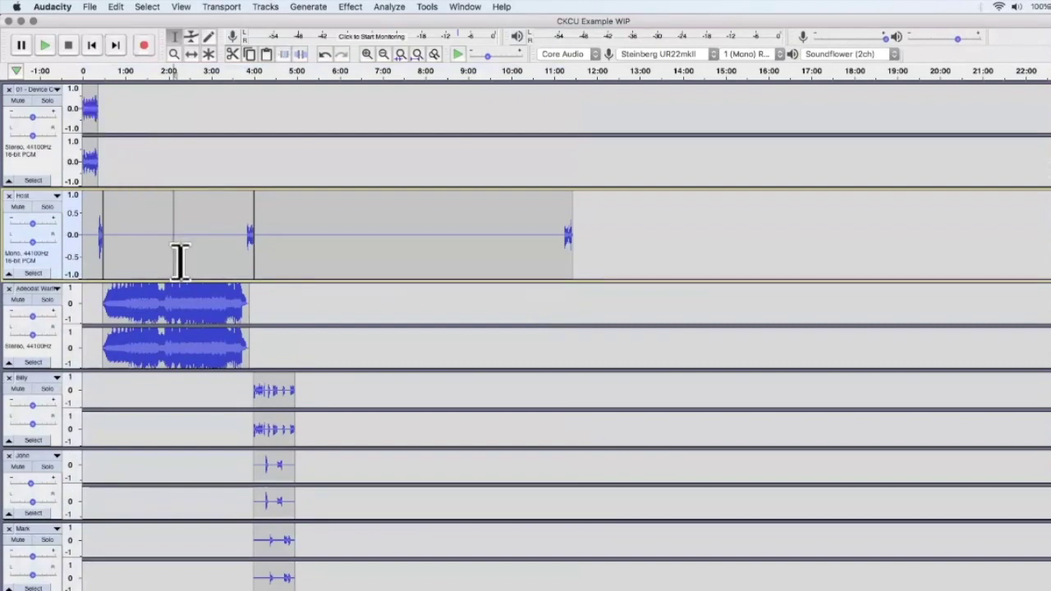
scroll(275, 352, down, 8)
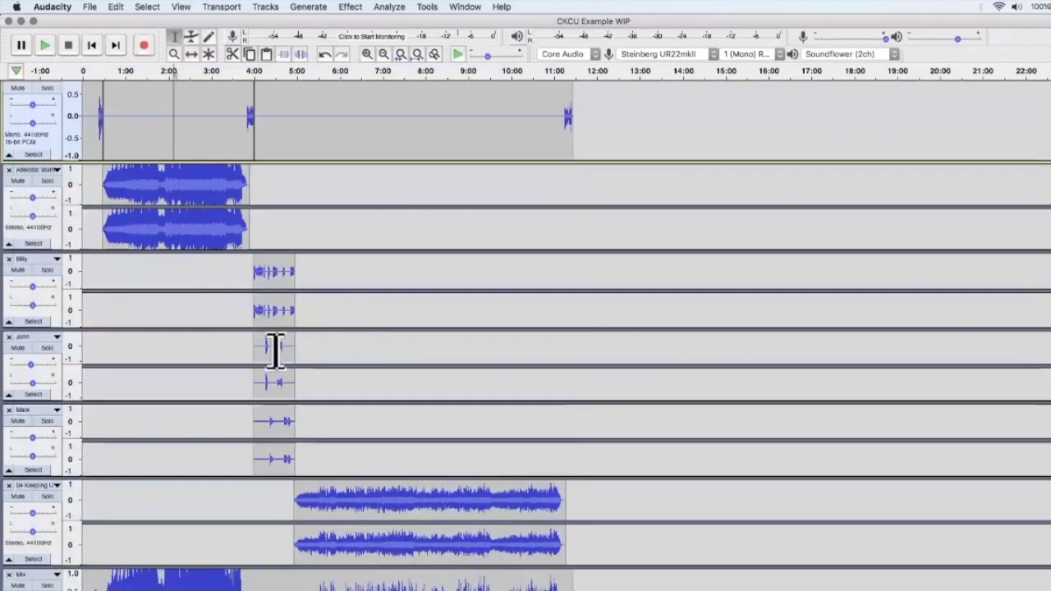
scroll(454, 343, up, 4)
scroll(453, 345, down, 4)
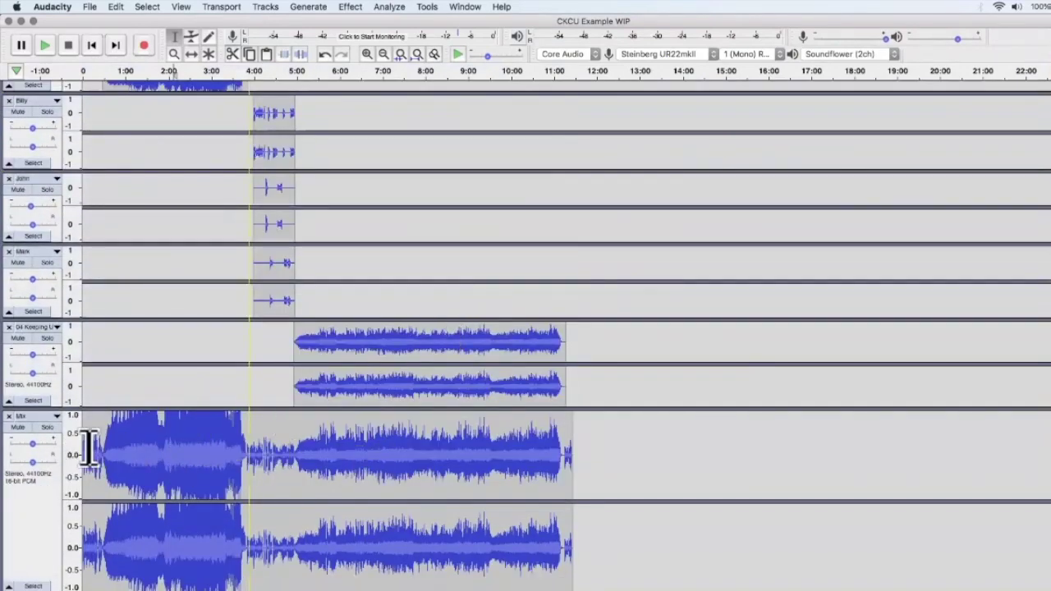
scroll(202, 436, up, 4)
scroll(202, 436, down, 4)
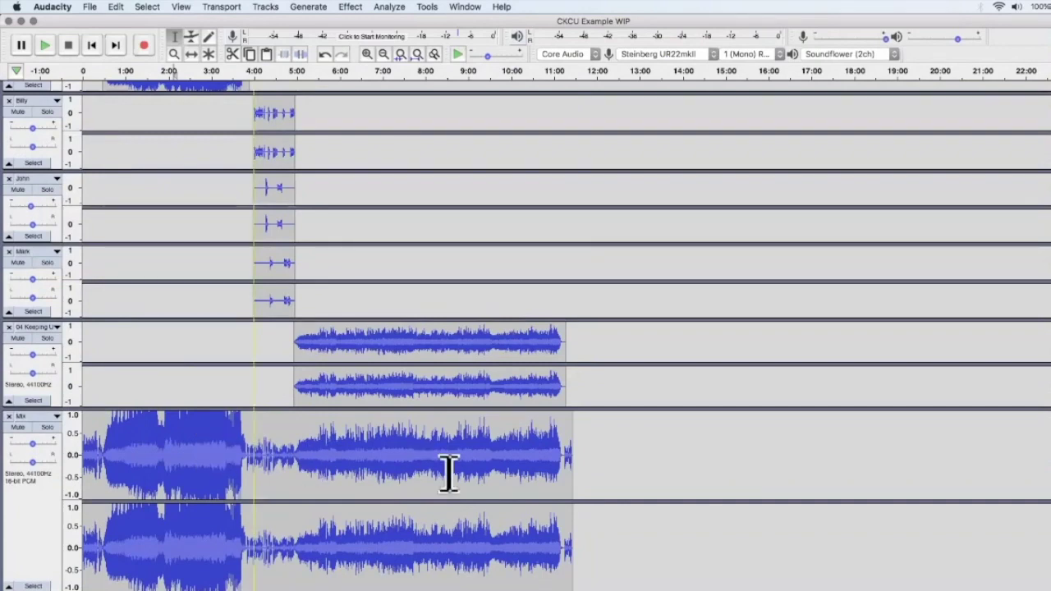
- Try muting and soloing the 04 Keeping song track, restoring normal playback each time
click(20, 340)
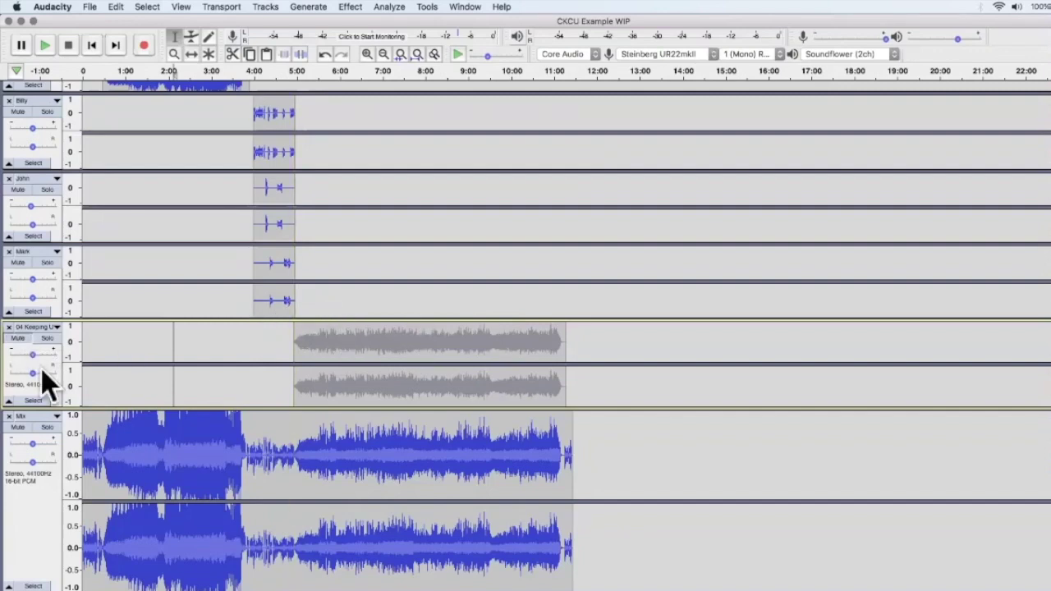
click(21, 338)
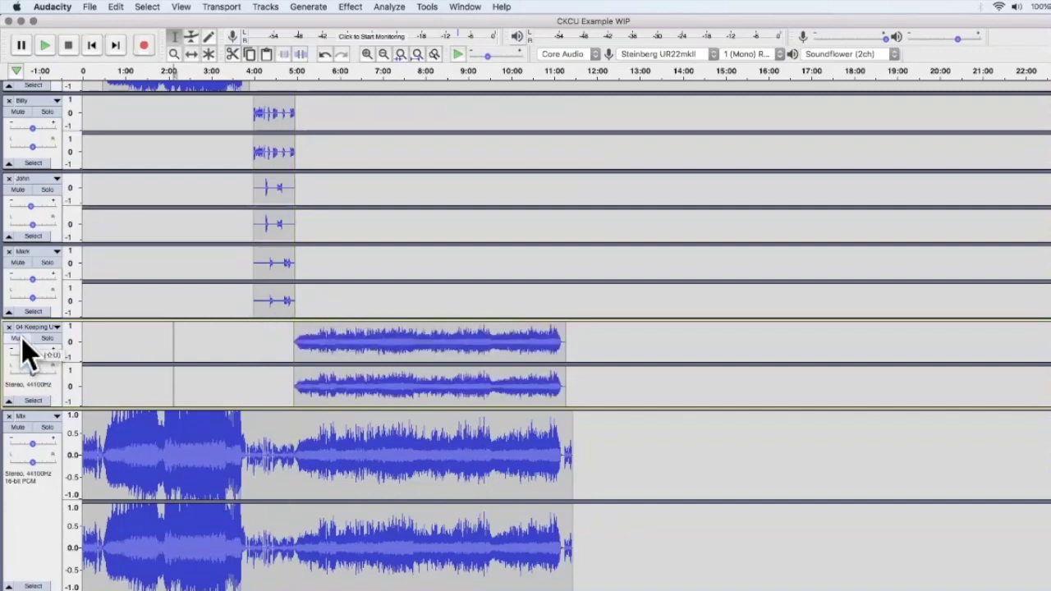
click(21, 338)
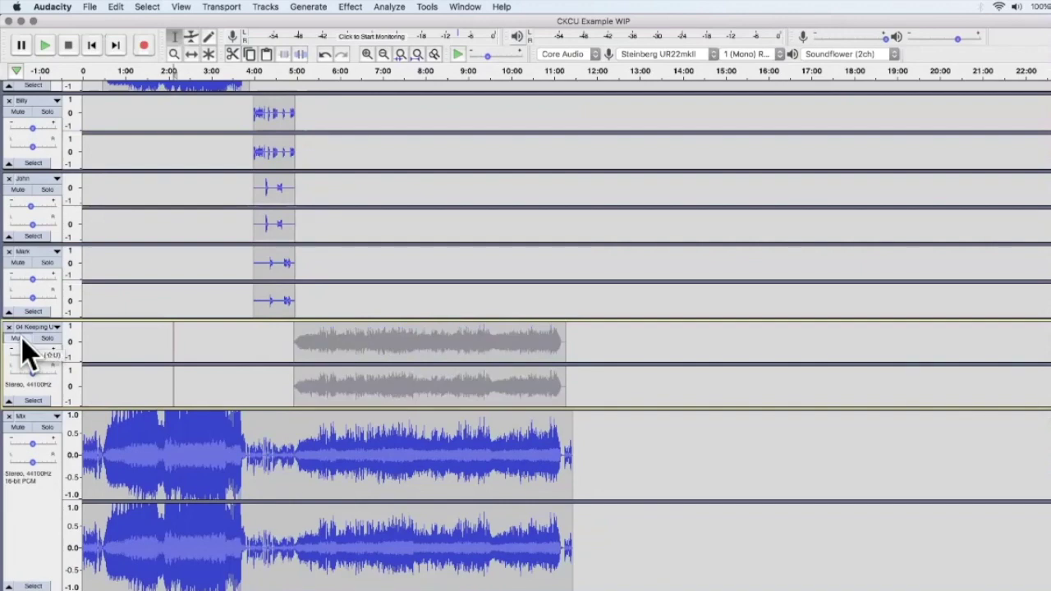
click(22, 338)
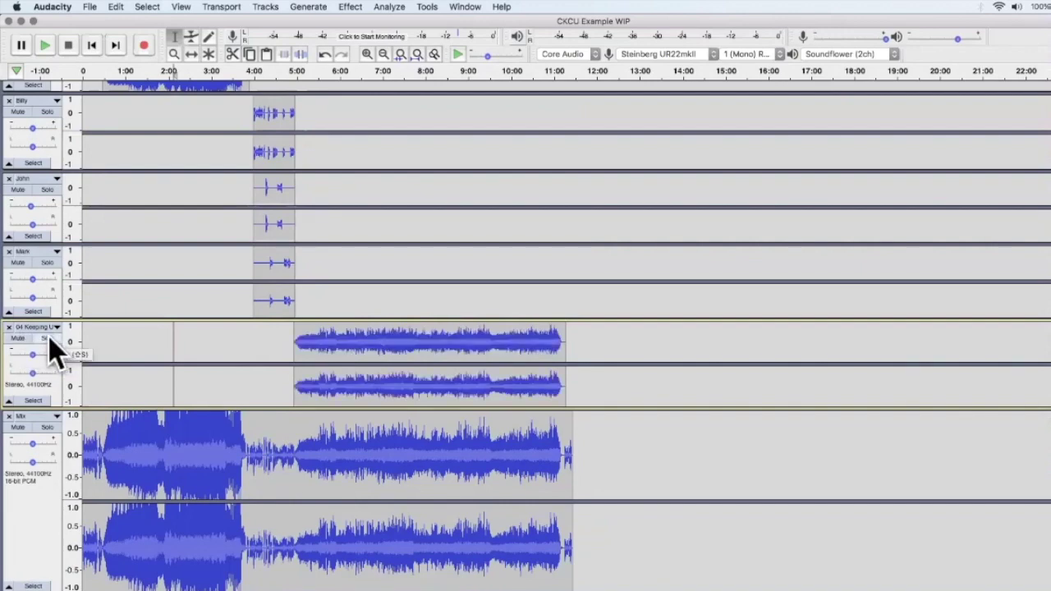
click(47, 338)
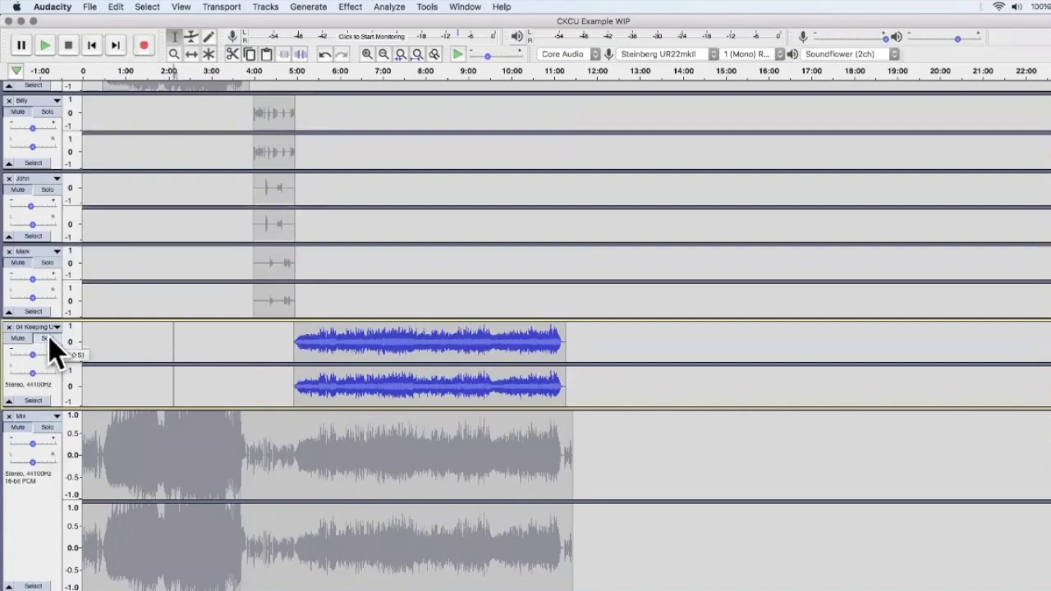
click(47, 338)
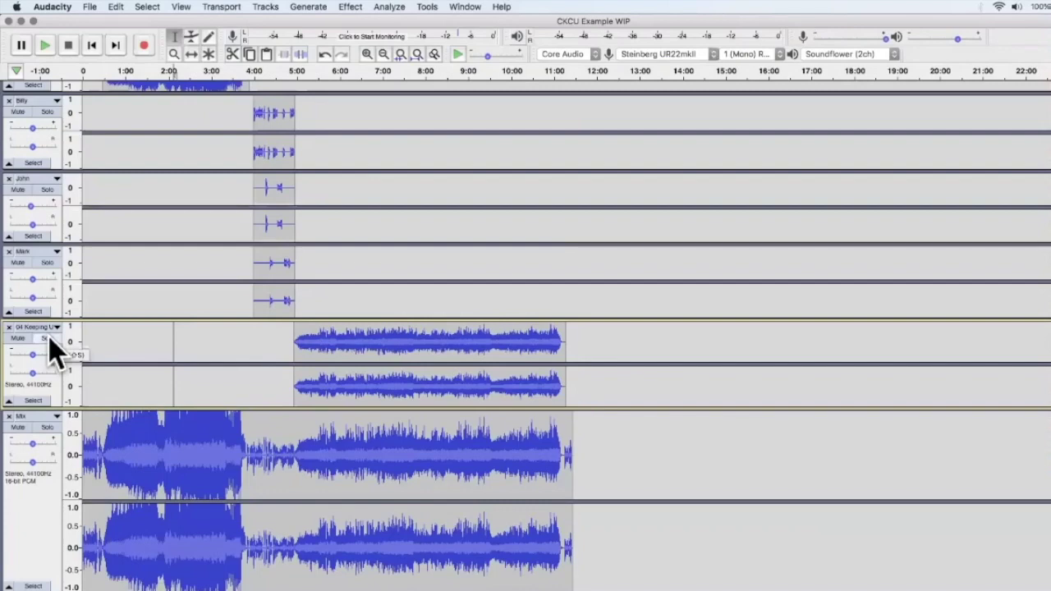
- Solo the Mix track and check the muting of the original tracks above it
click(49, 426)
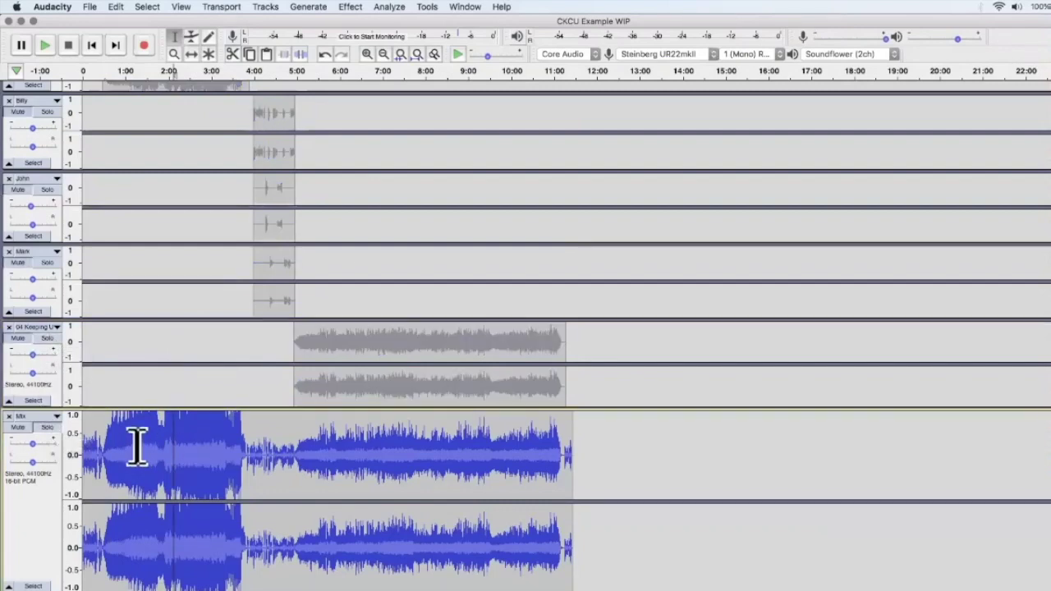
scroll(315, 431, up, 5)
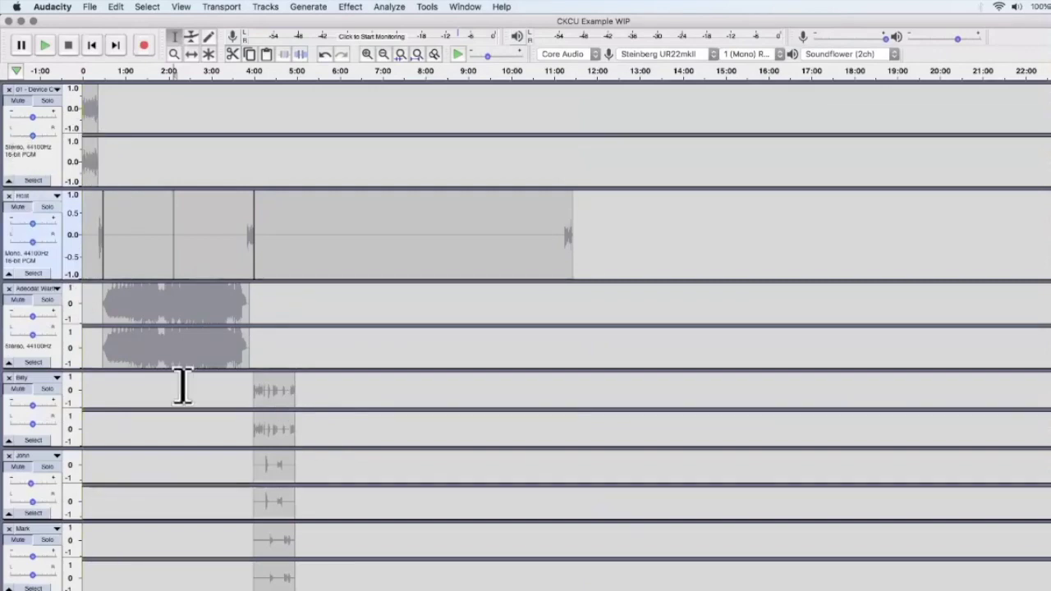
scroll(182, 386, down, 5)
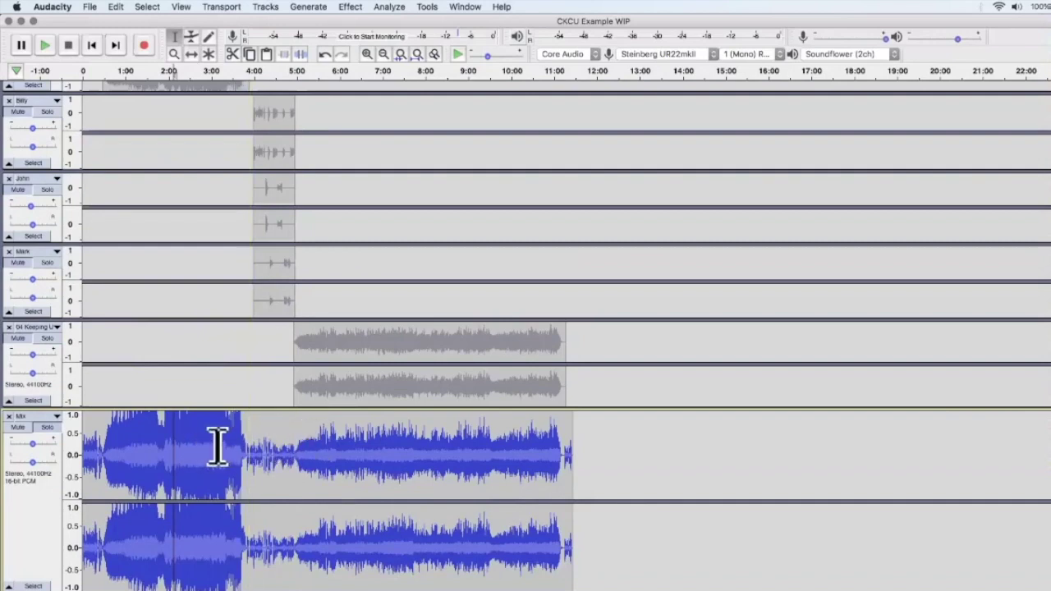
- Apply a Hard Limit Limiter to the whole Mix track, limiting to -1.00 dB with 10.00 ms hold and make-up gain on
double_click(326, 449)
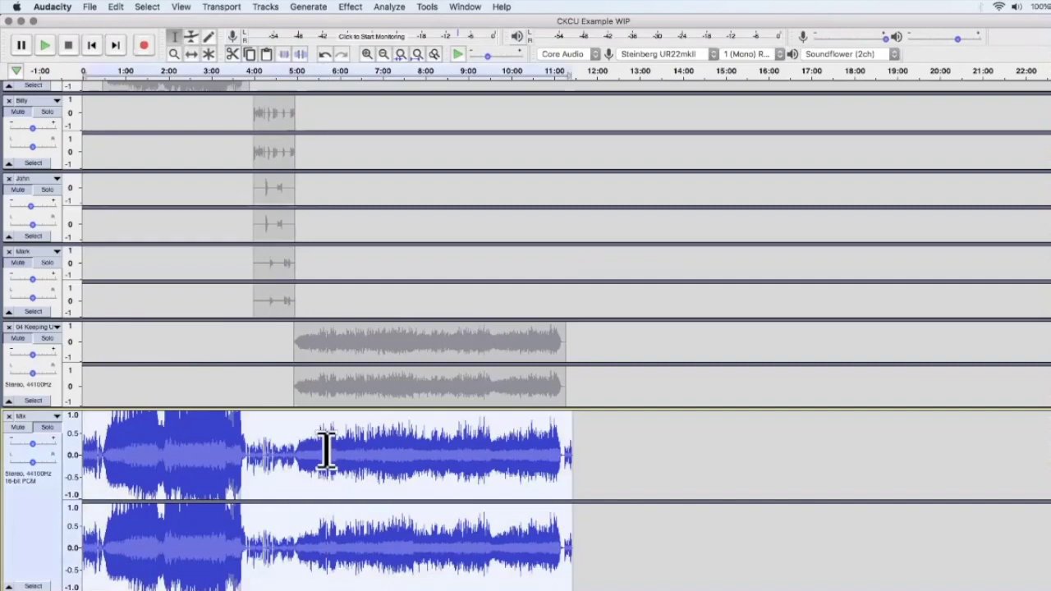
click(349, 8)
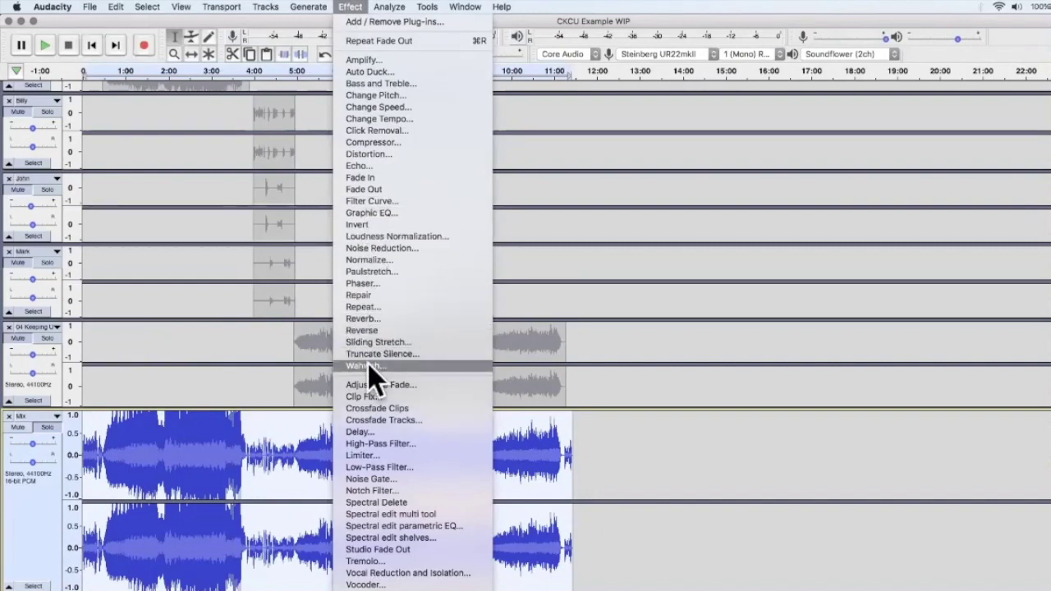
click(361, 455)
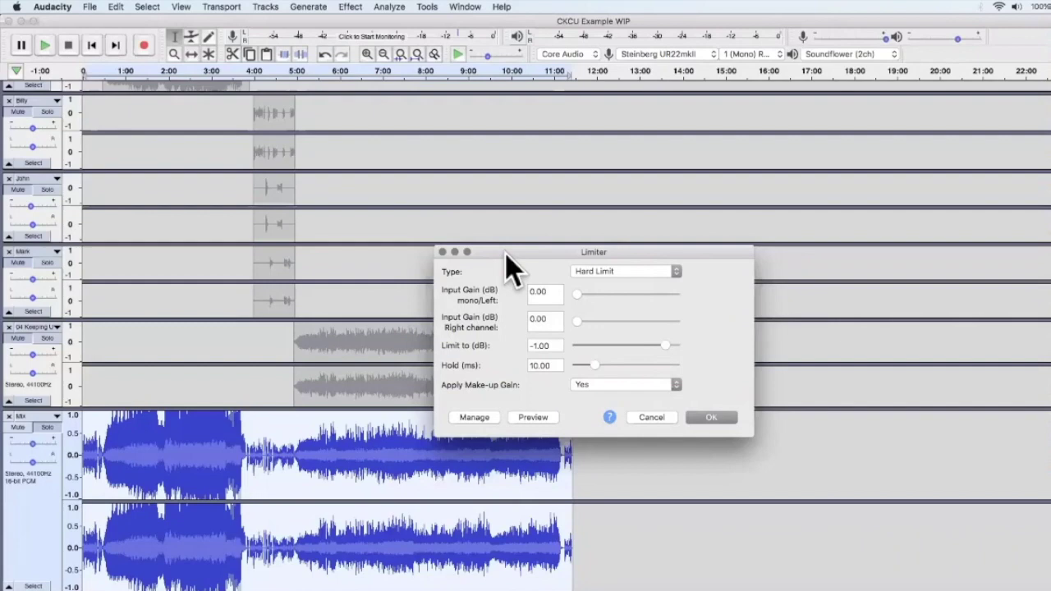
click(580, 268)
click(611, 259)
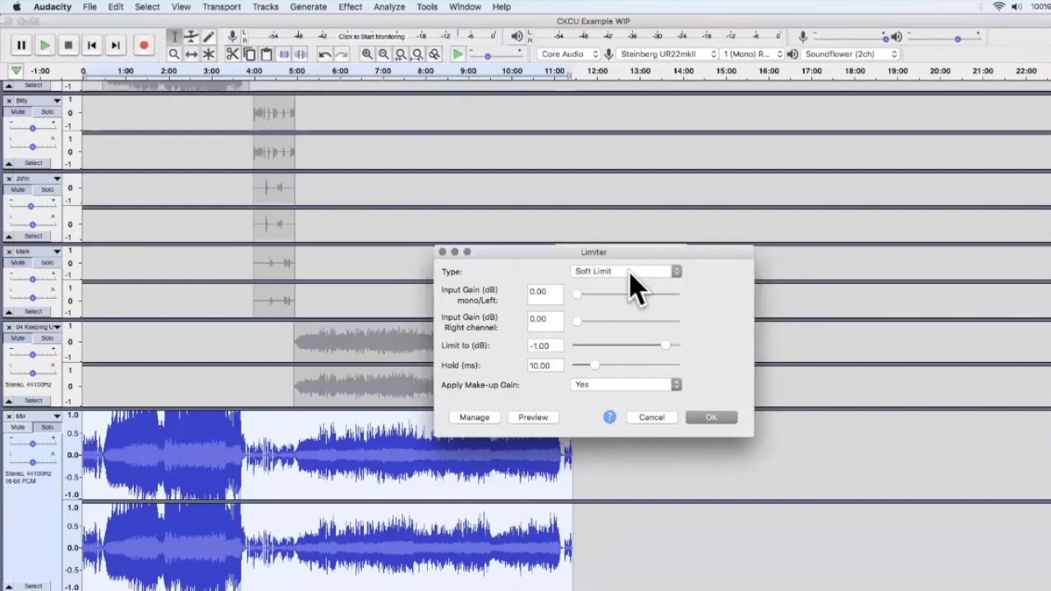
click(624, 275)
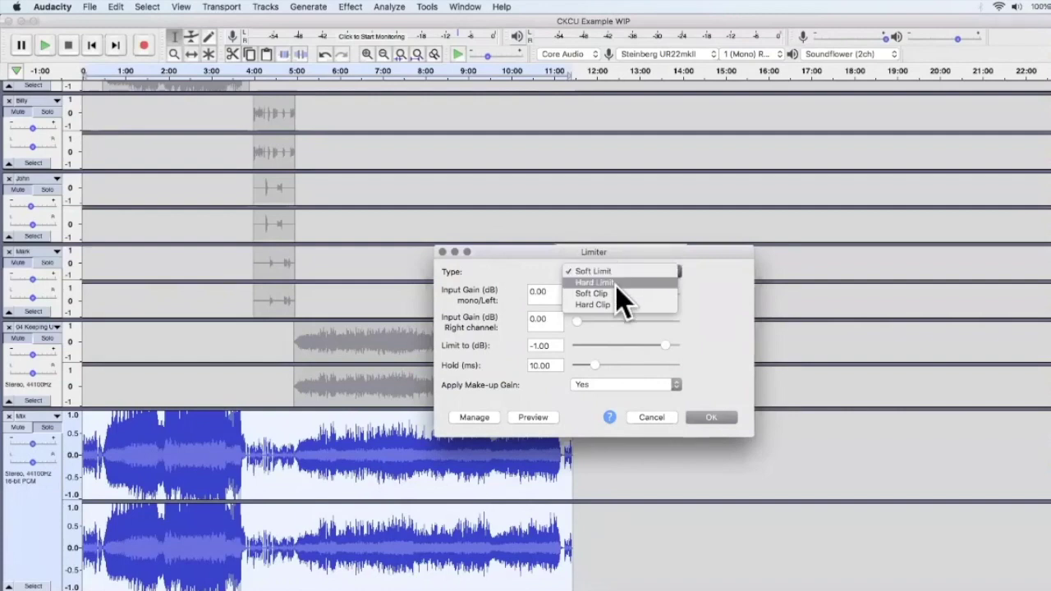
click(621, 297)
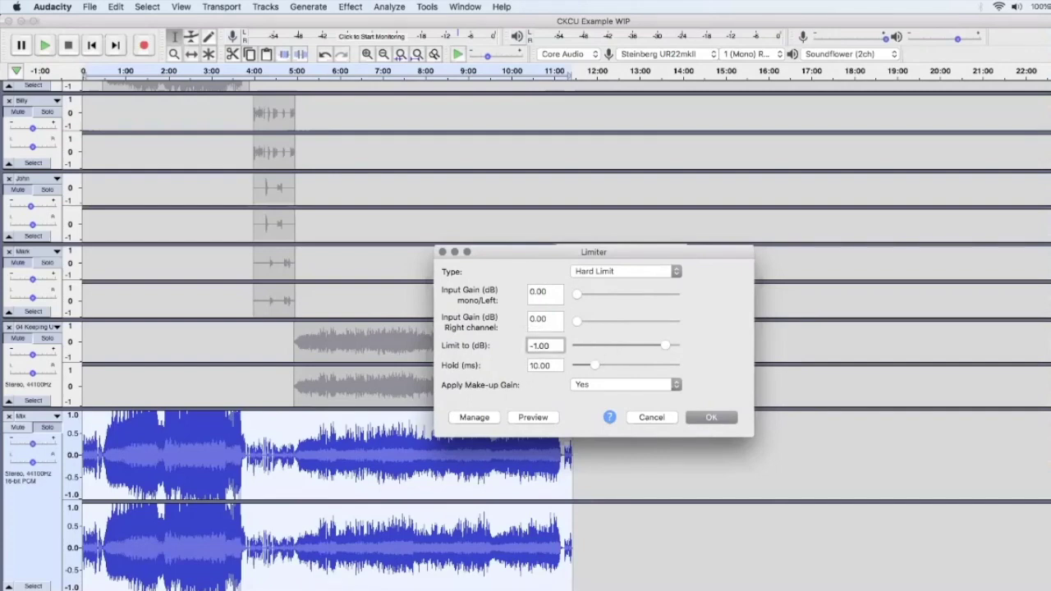
click(540, 365)
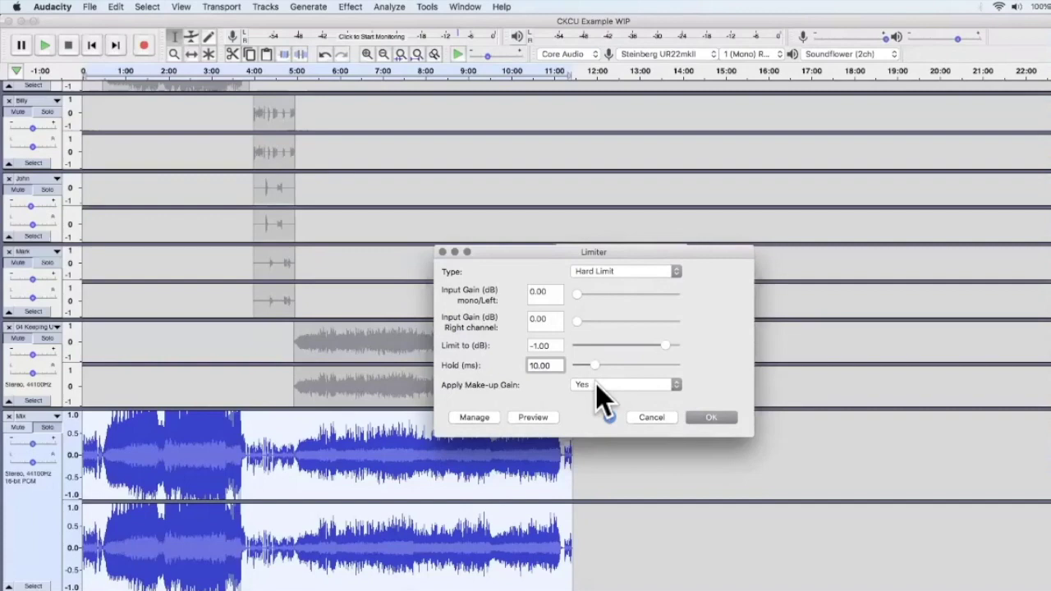
click(713, 415)
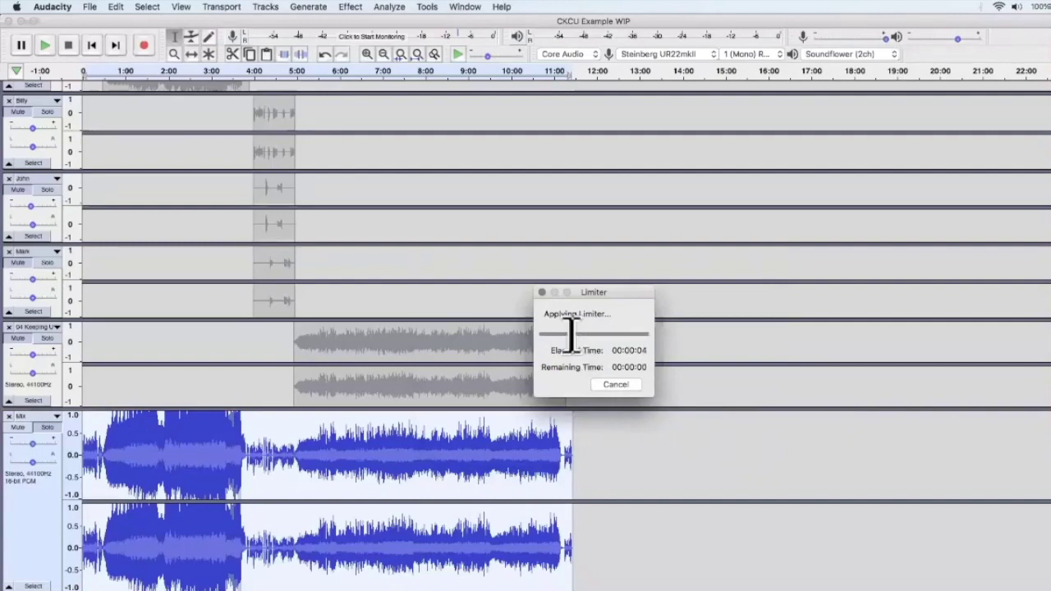
- Examine the limited Mix waveform by marking the section after the first song and then the first song itself
click(385, 461)
drag(243, 457, 523, 461)
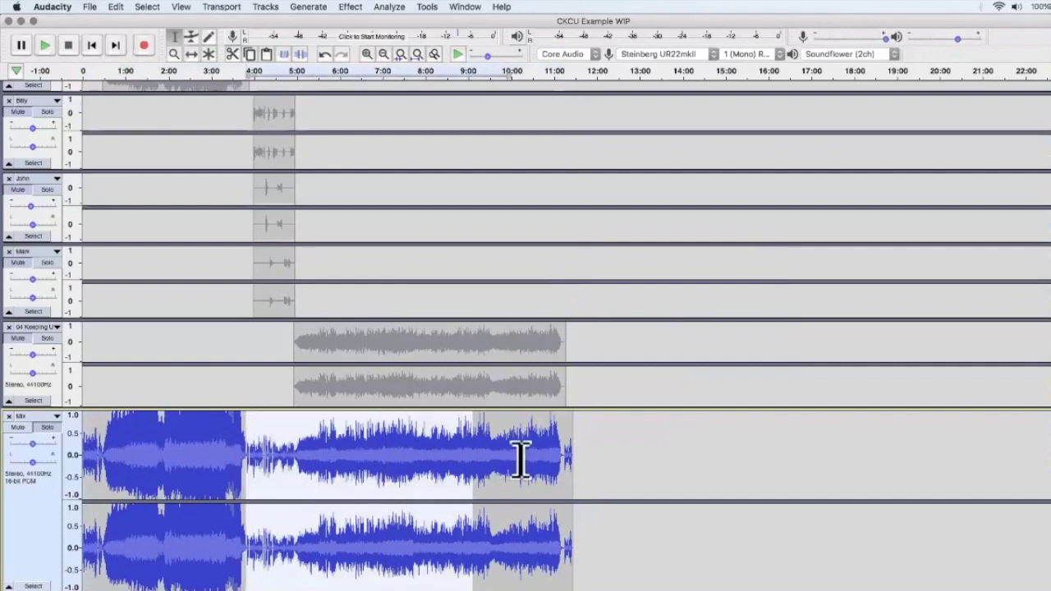
click(238, 457)
drag(239, 456, 135, 444)
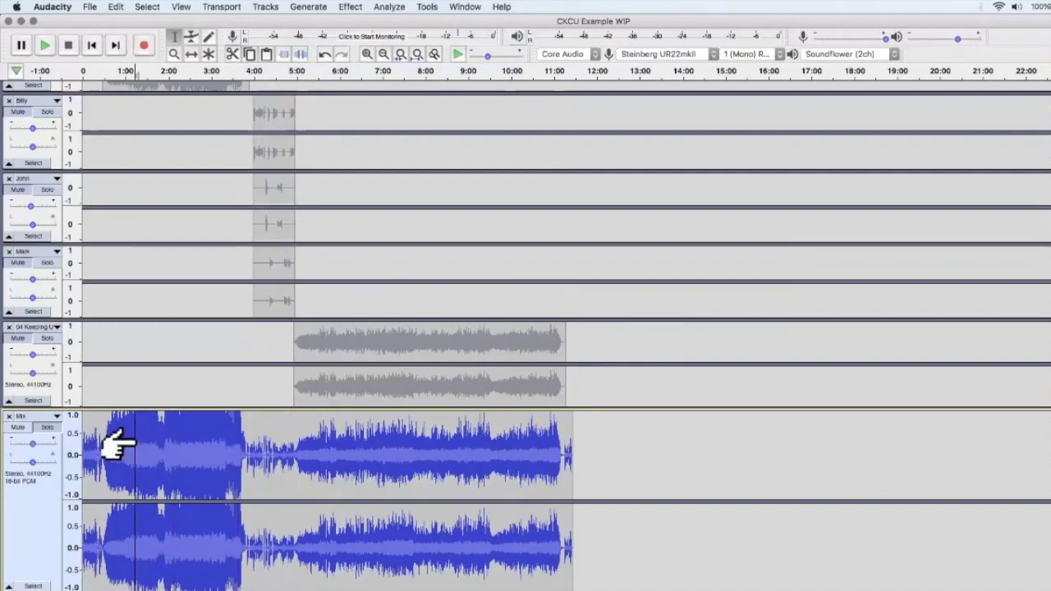
click(104, 435)
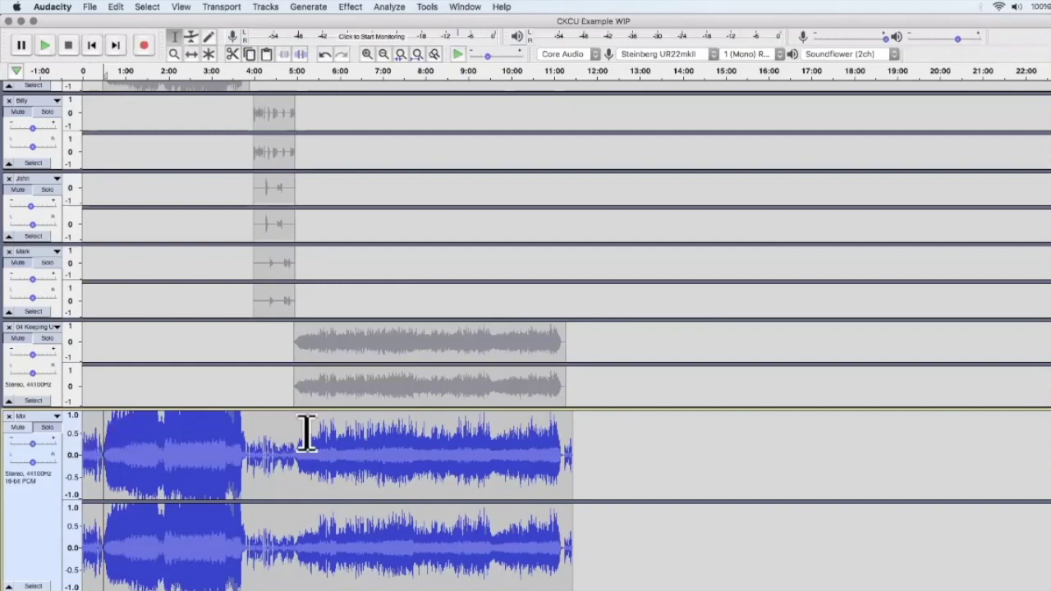
- Compare the Mix waveform's loudness between the first song and the sections that follow, checking the original tracks above
click(200, 437)
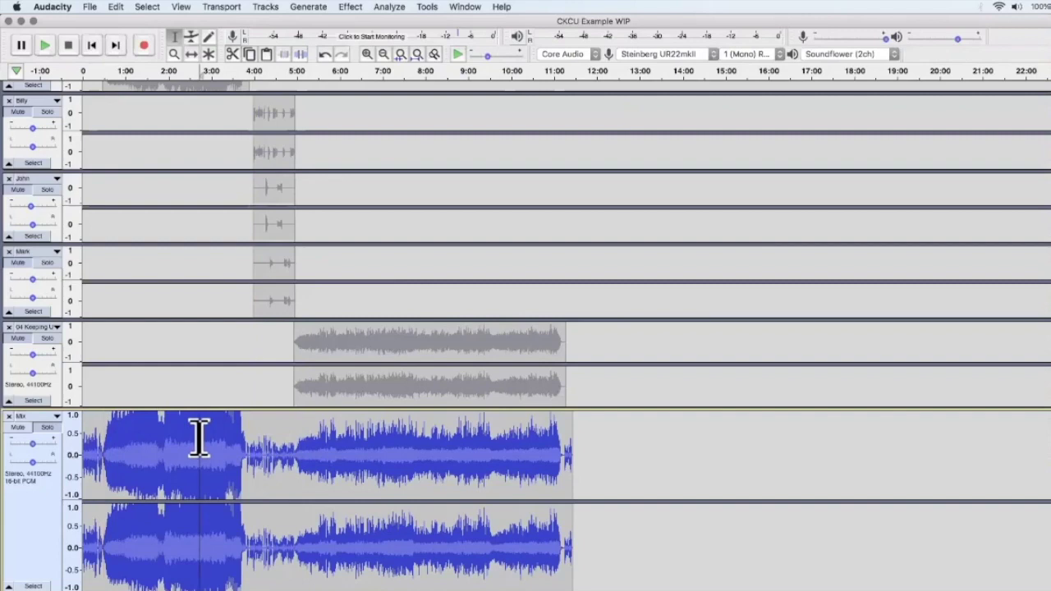
click(312, 438)
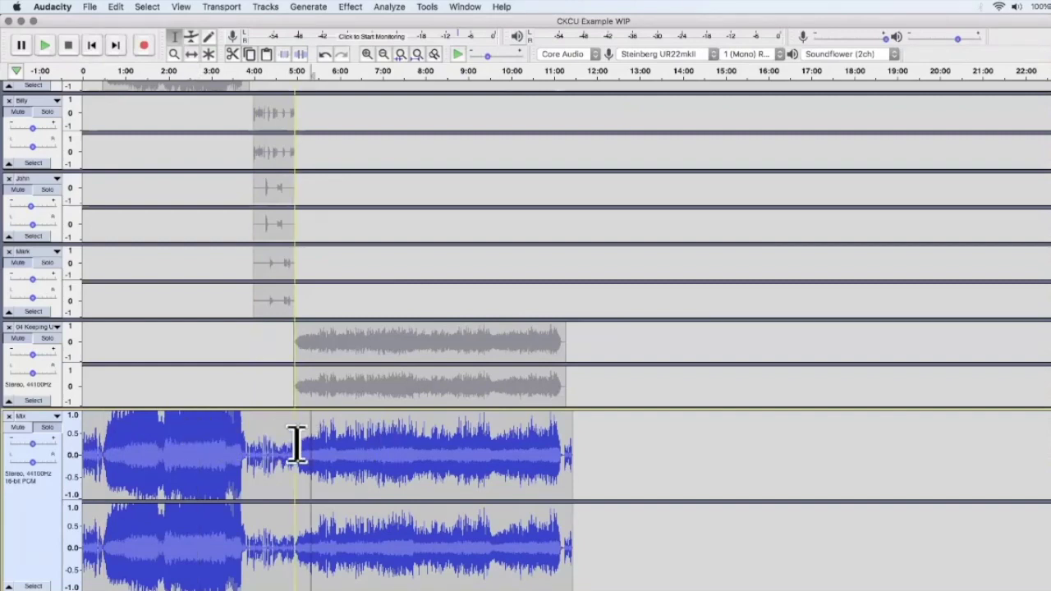
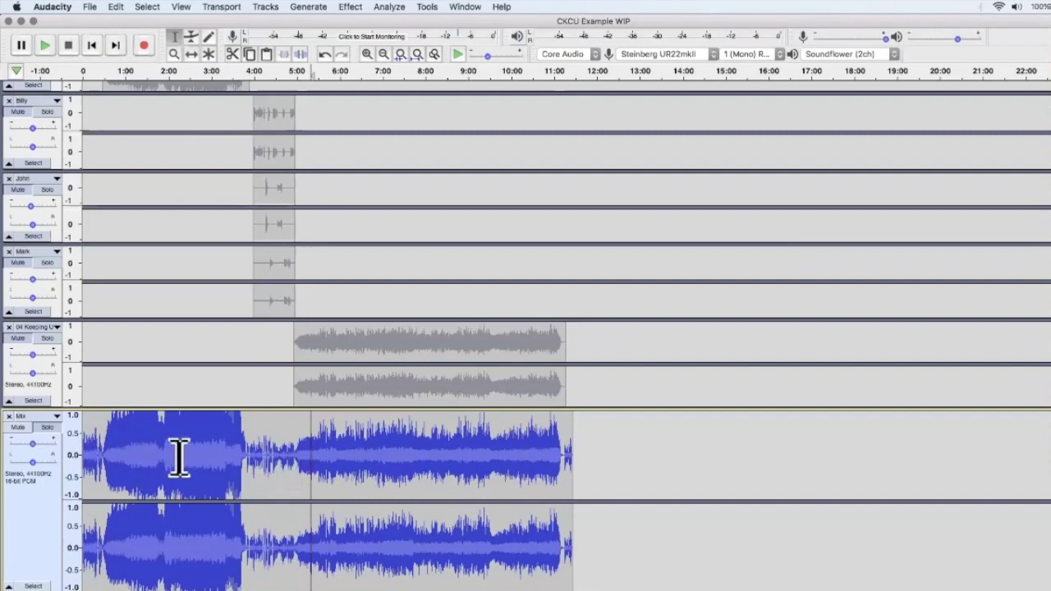
scroll(179, 457, up, 3)
scroll(176, 457, down, 3)
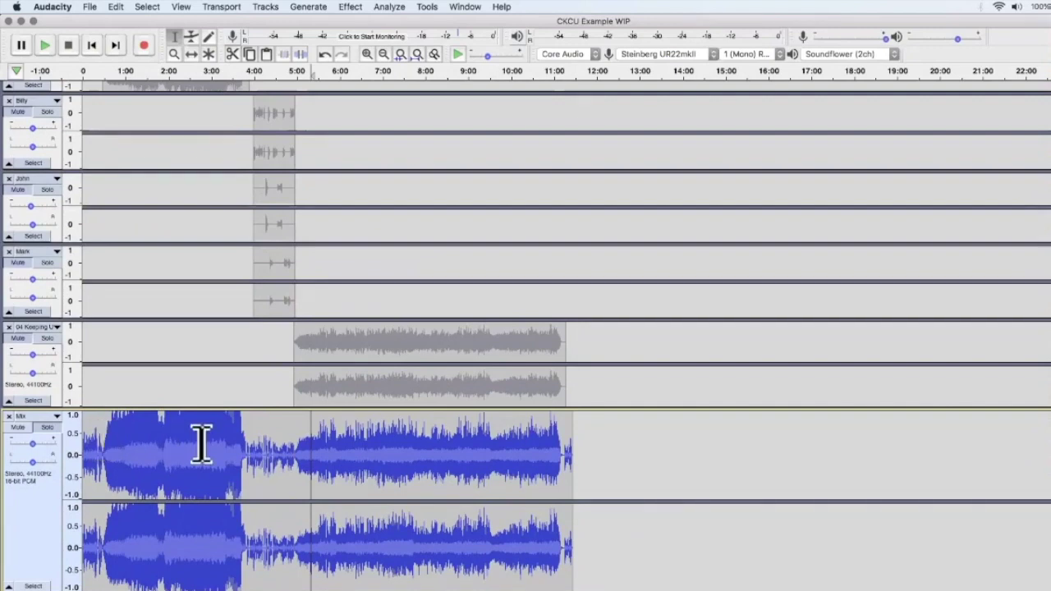
scroll(201, 446, up, 4)
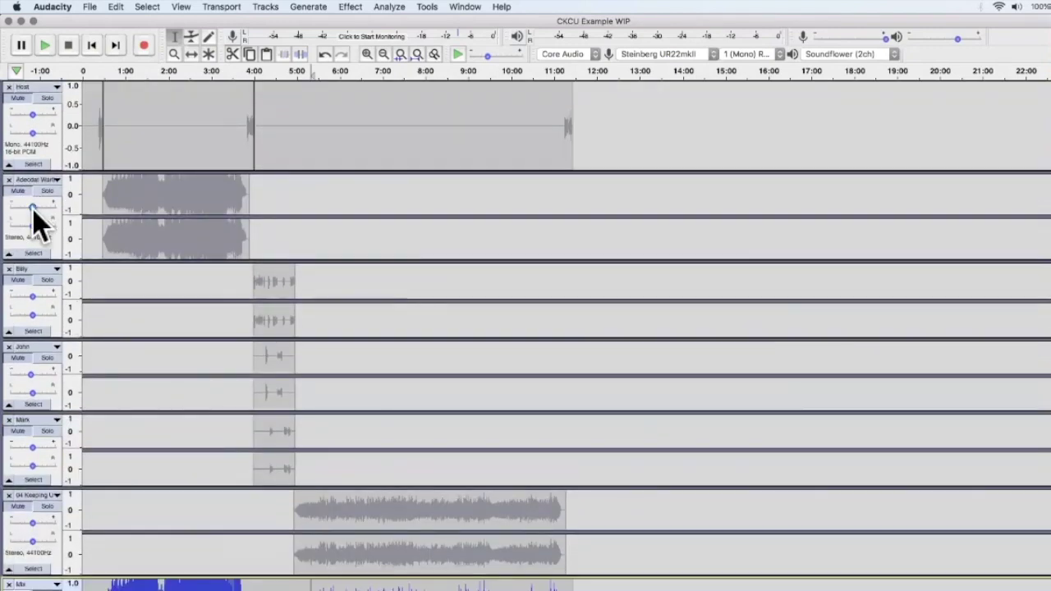
scroll(140, 312, down, 1)
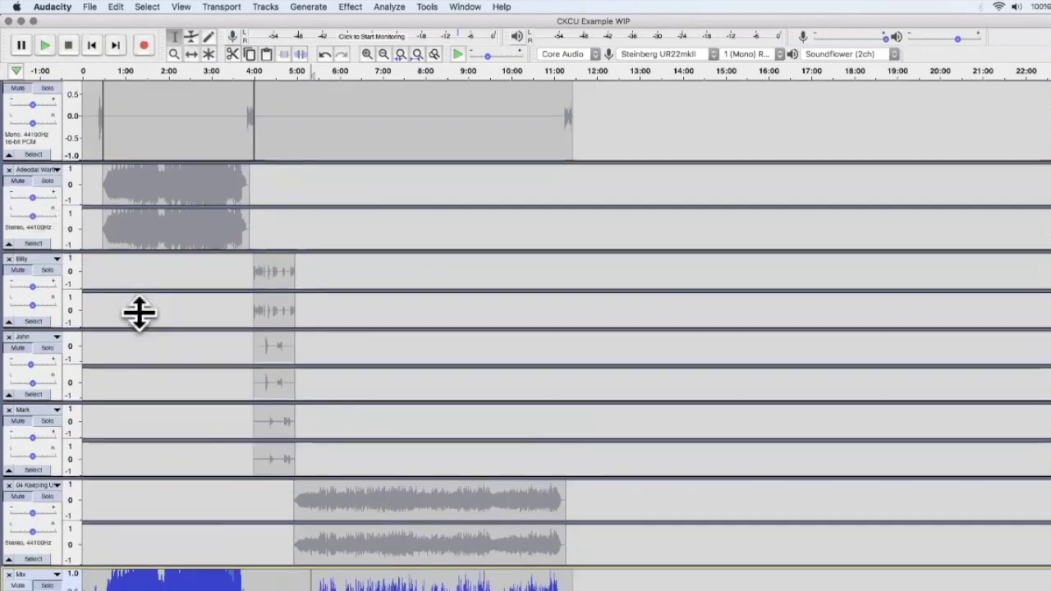
scroll(140, 312, down, 4)
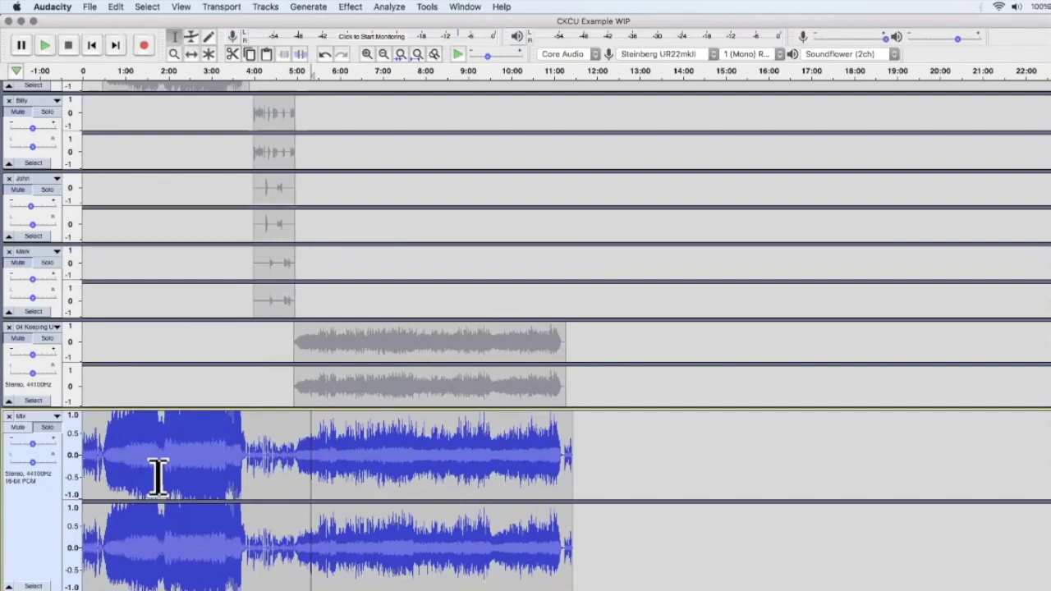
drag(174, 440, 448, 443)
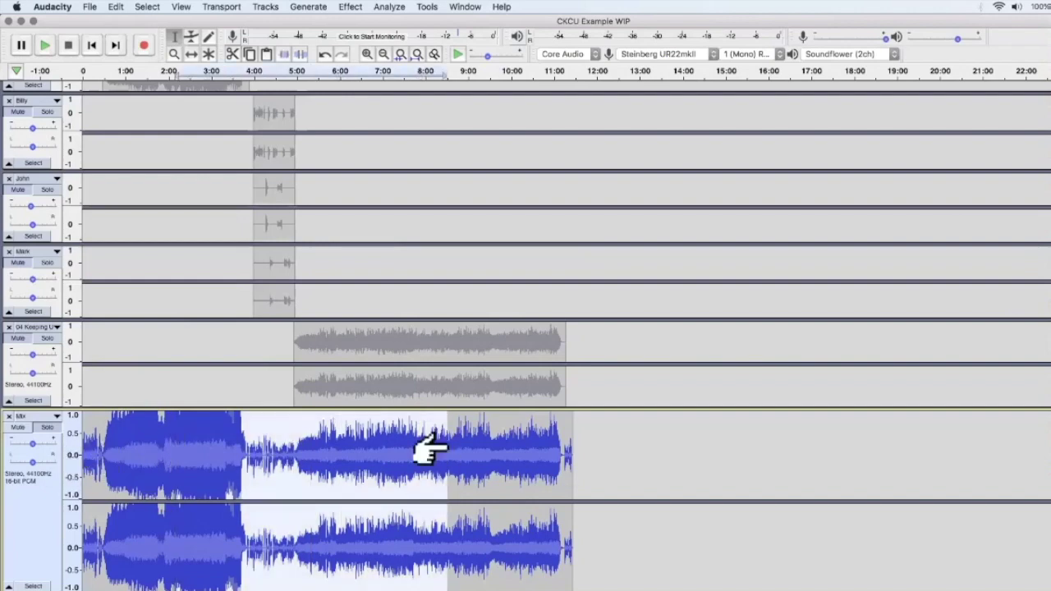
click(493, 449)
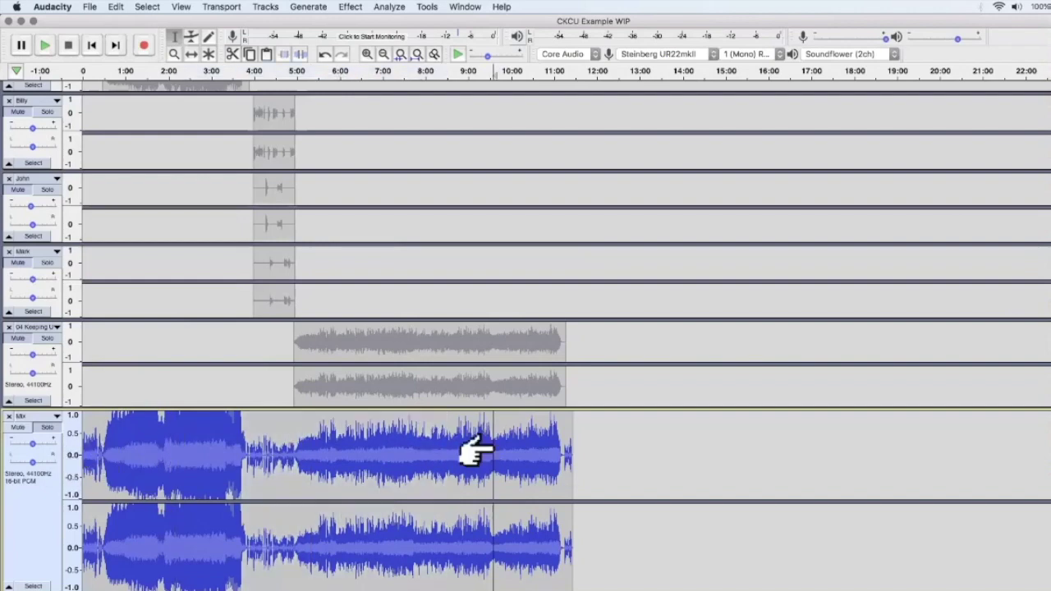
- Delete the limited Mix track and unmute all of the original tracks
click(9, 416)
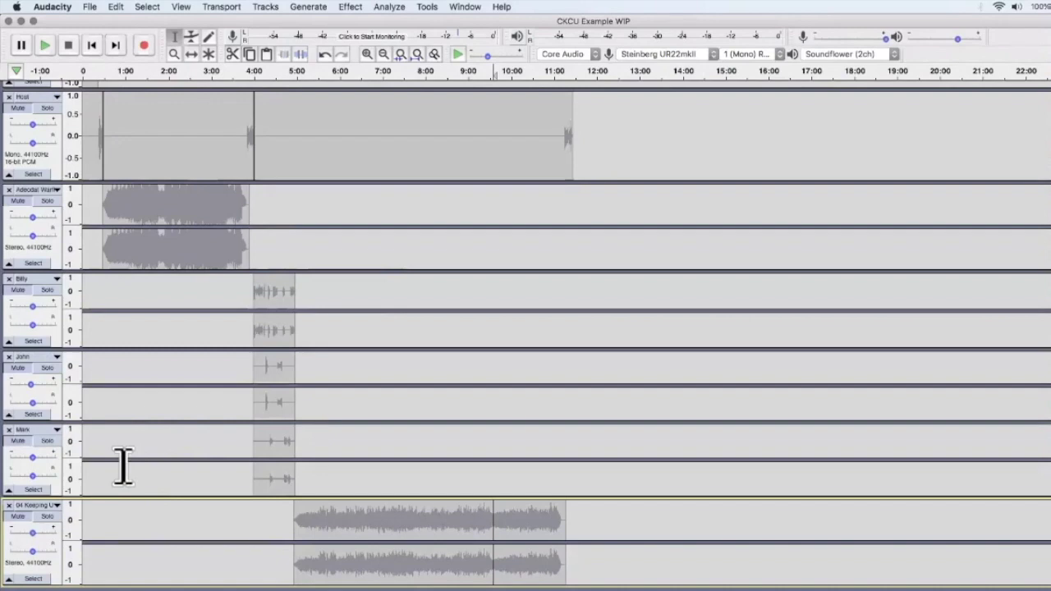
click(28, 489)
click(20, 518)
click(20, 369)
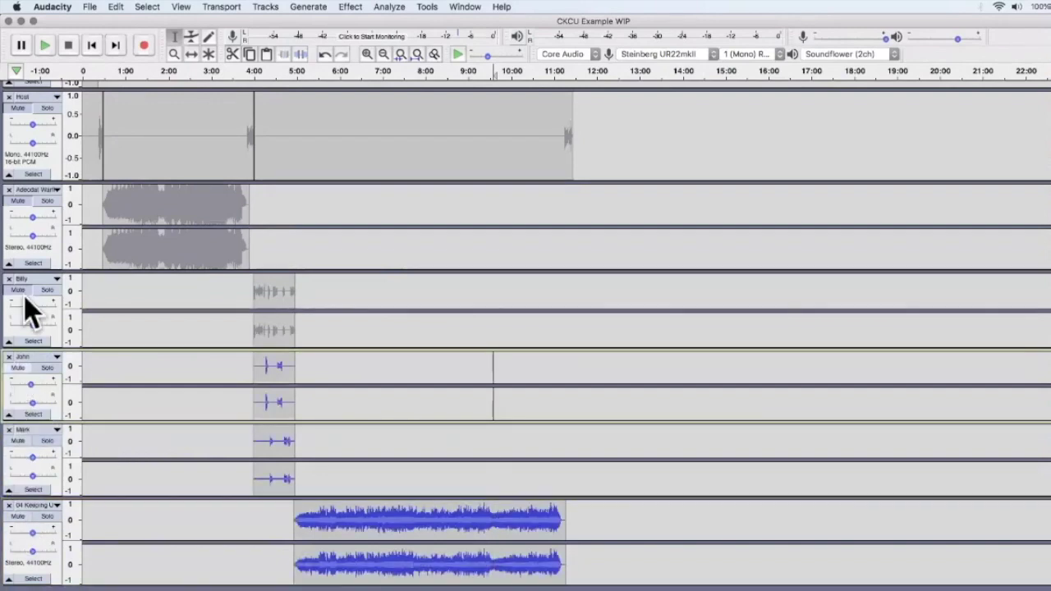
click(21, 292)
scroll(22, 292, up, 3)
click(20, 280)
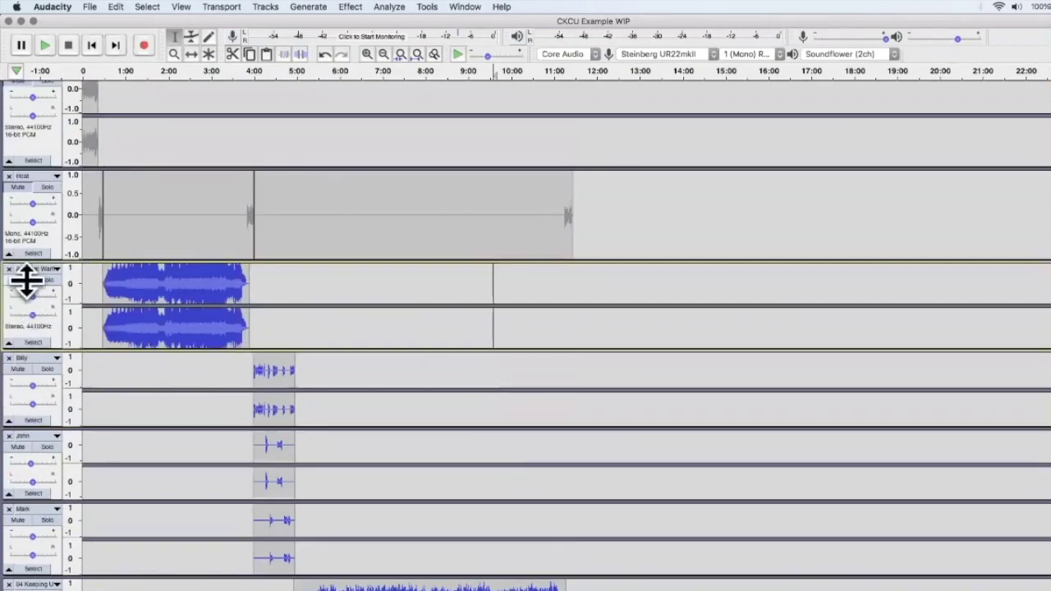
scroll(25, 246, up, 1)
click(18, 207)
click(18, 100)
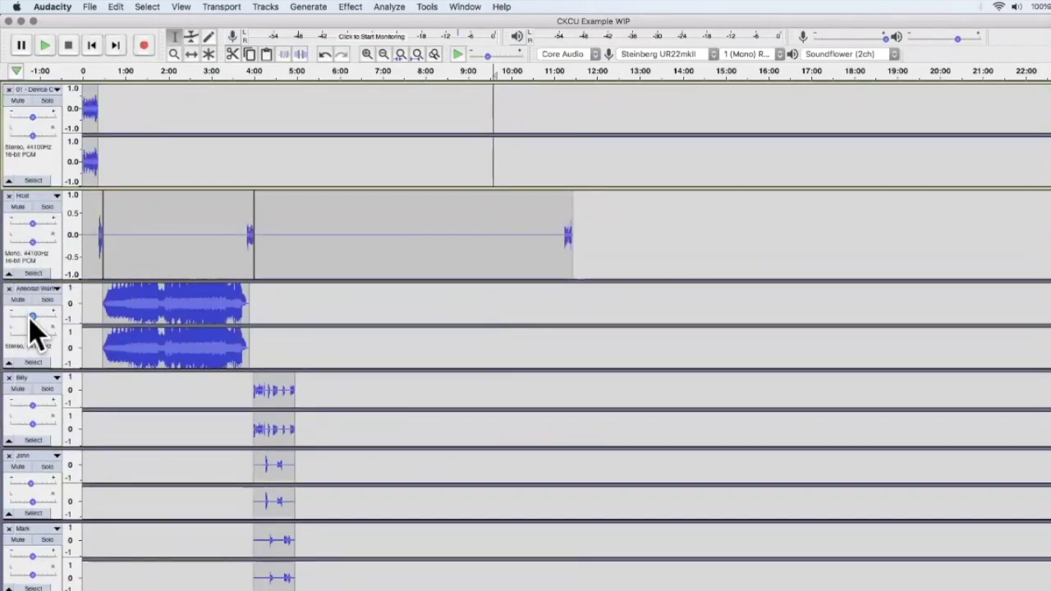
- Lower the gain of the first song's track, below the Host track, to about -4 dB
drag(28, 317, 24, 331)
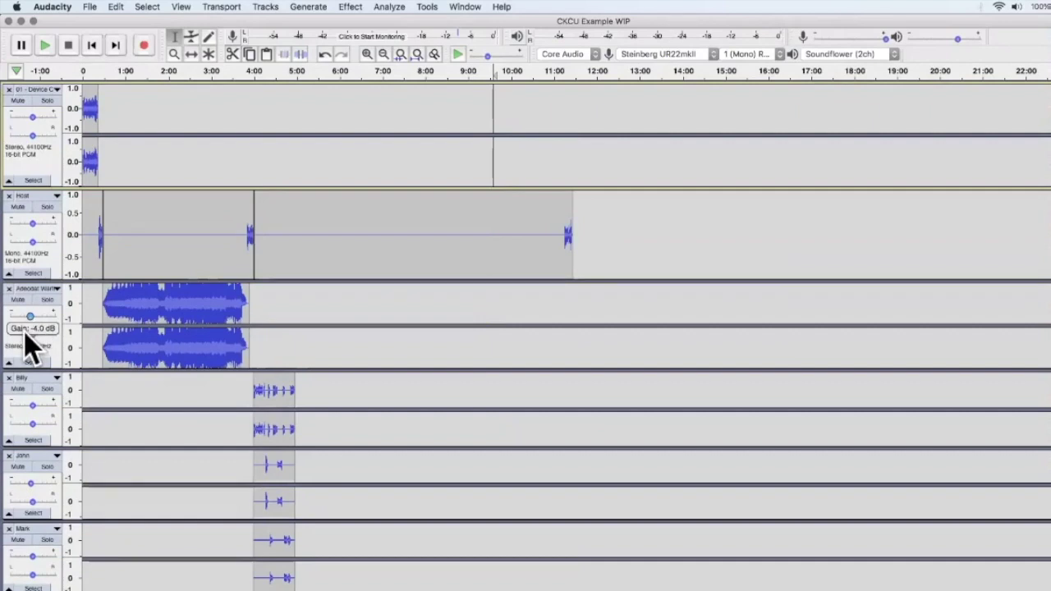
click(24, 335)
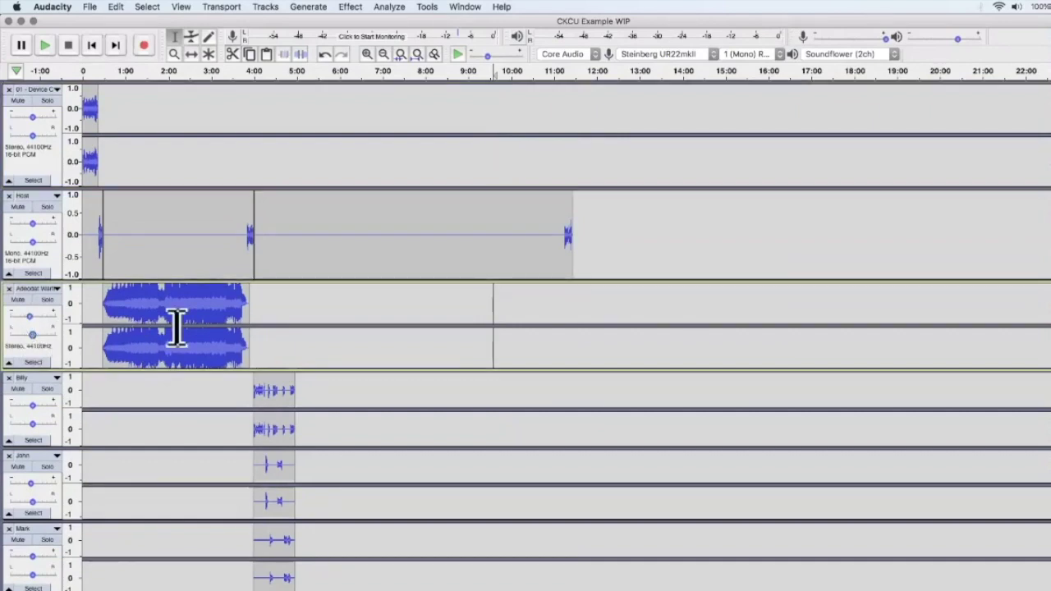
scroll(303, 331, down, 4)
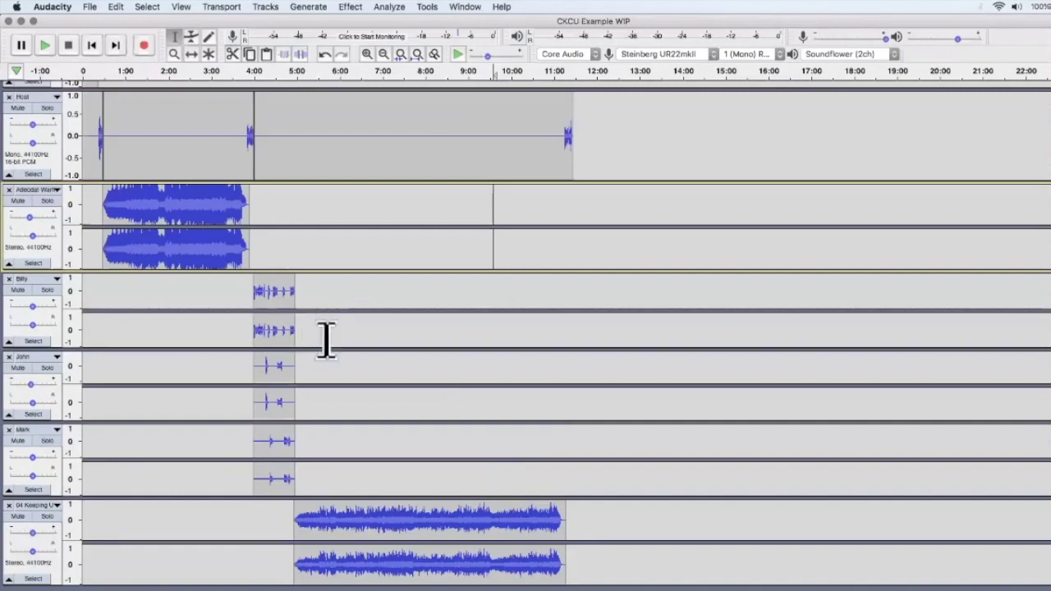
scroll(502, 448, up, 4)
scroll(502, 447, down, 4)
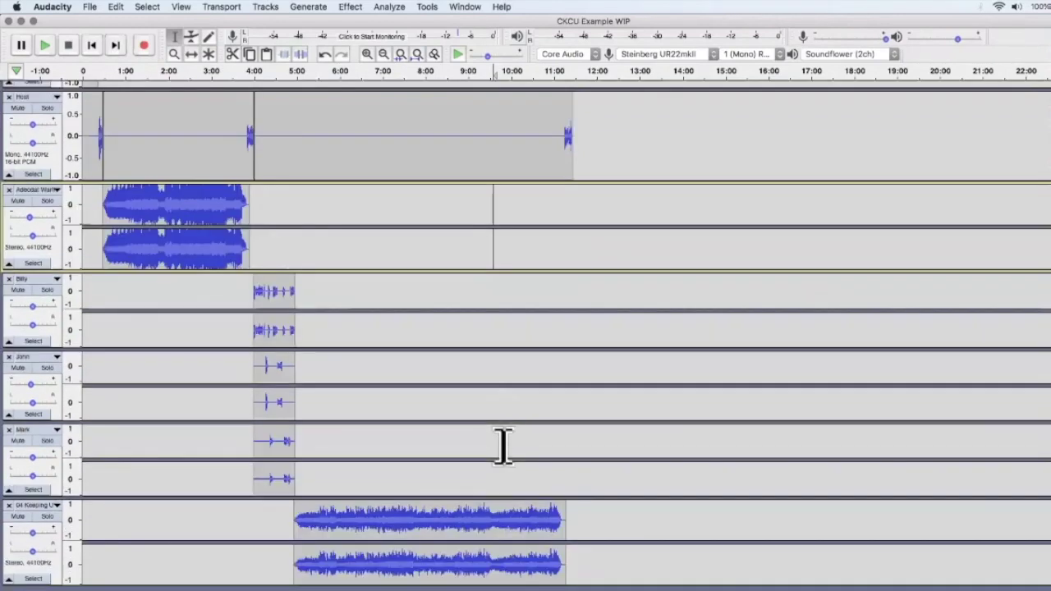
- Select all tracks, mix and render them to a new track, and clear the selection
click(144, 8)
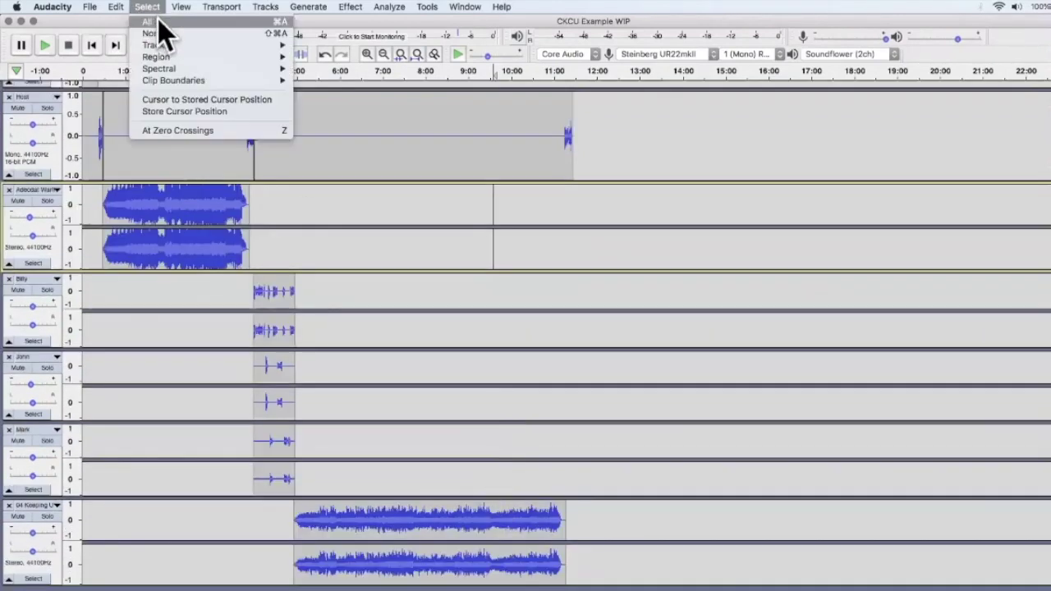
click(160, 32)
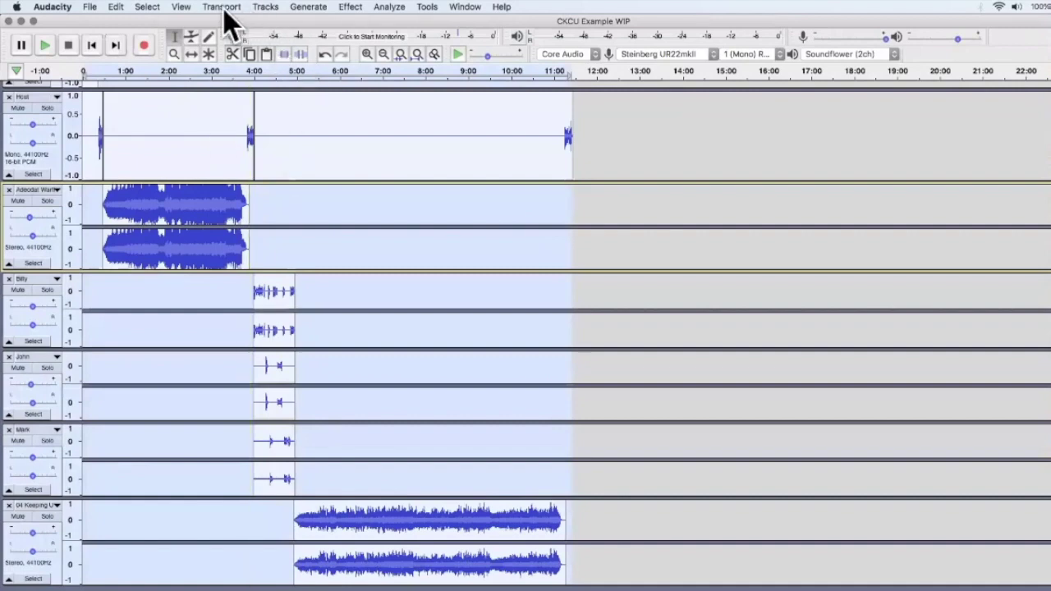
click(269, 7)
mouse_move(282, 42)
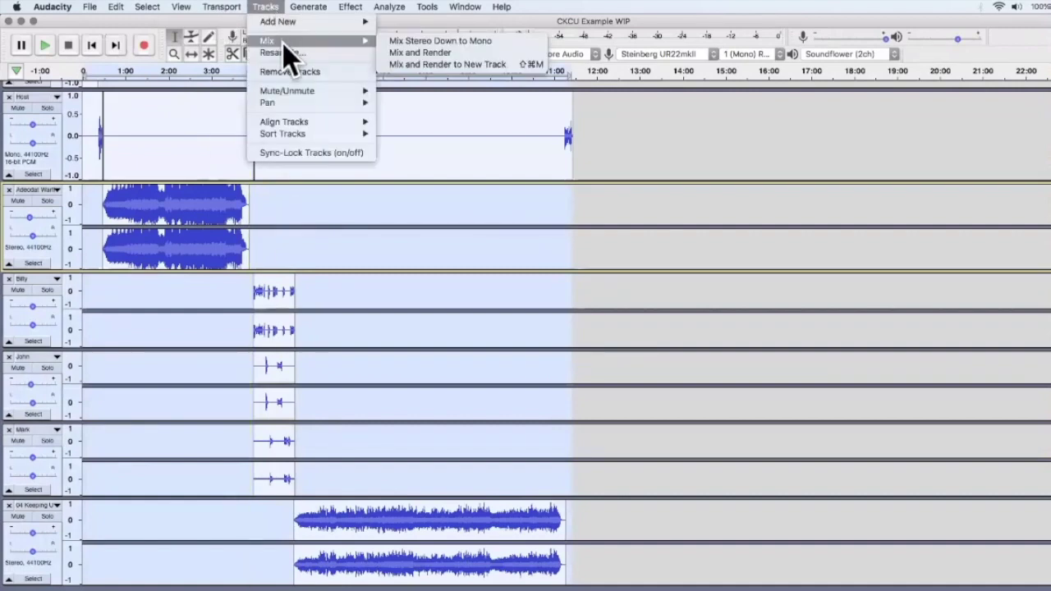
click(435, 63)
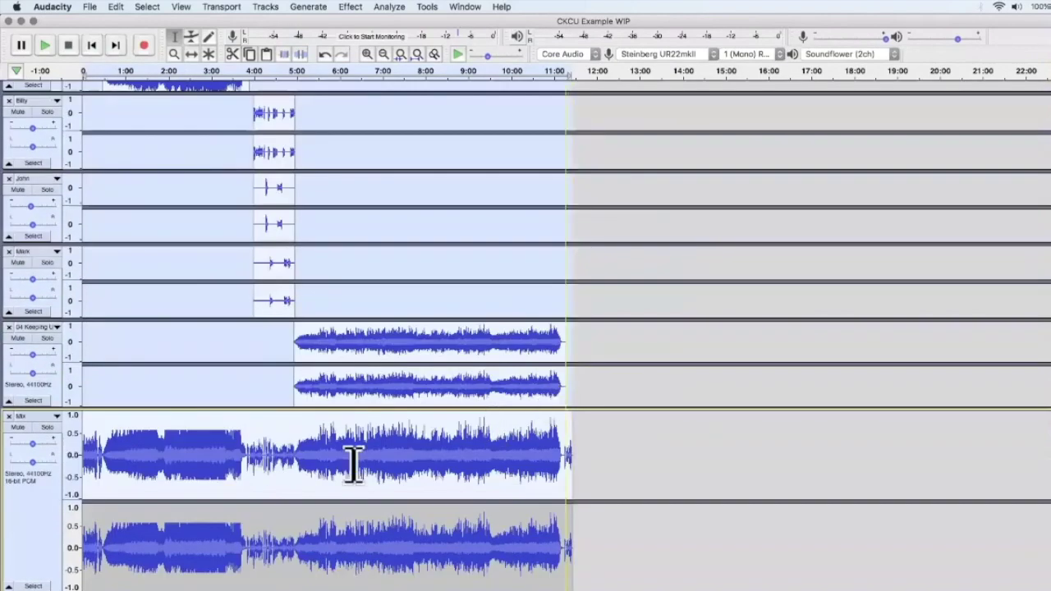
click(354, 461)
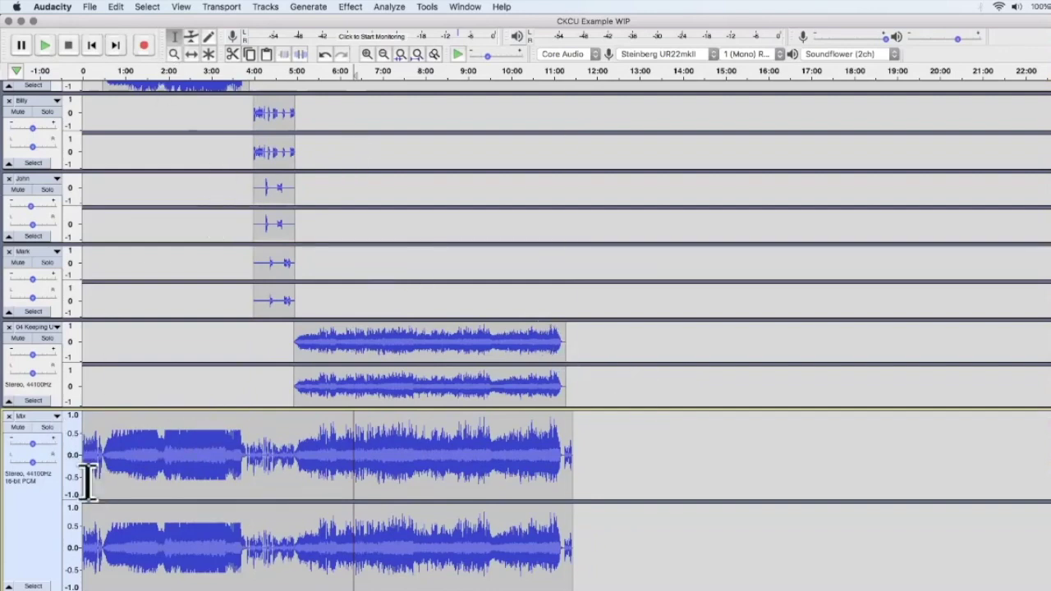
- Solo the new Mix track and apply a Hard Limit Limiter to all of it at -1.00 dB, 10.00 ms hold, make-up gain on
click(51, 428)
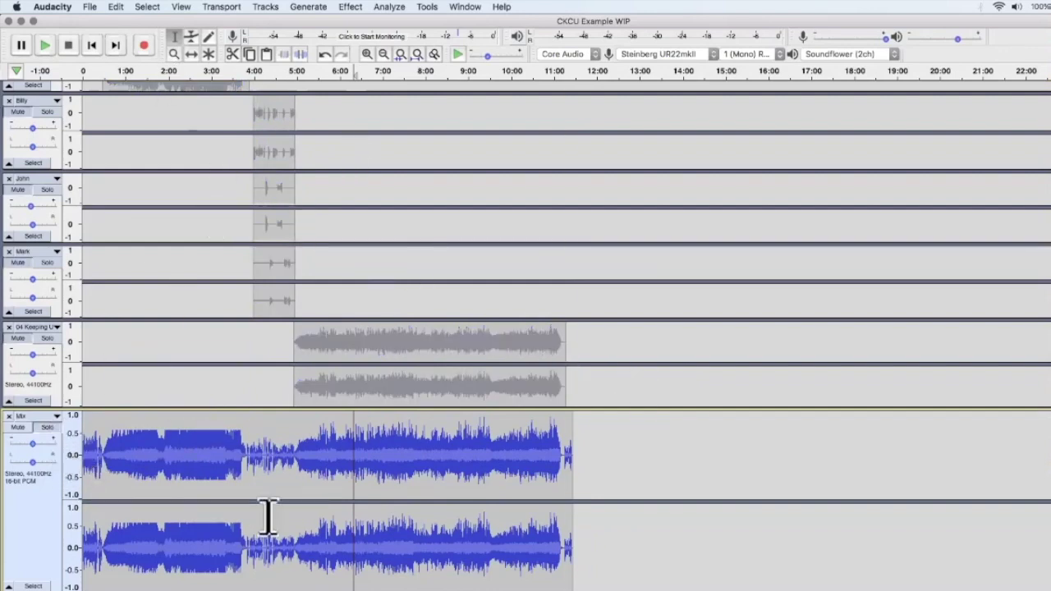
double_click(370, 446)
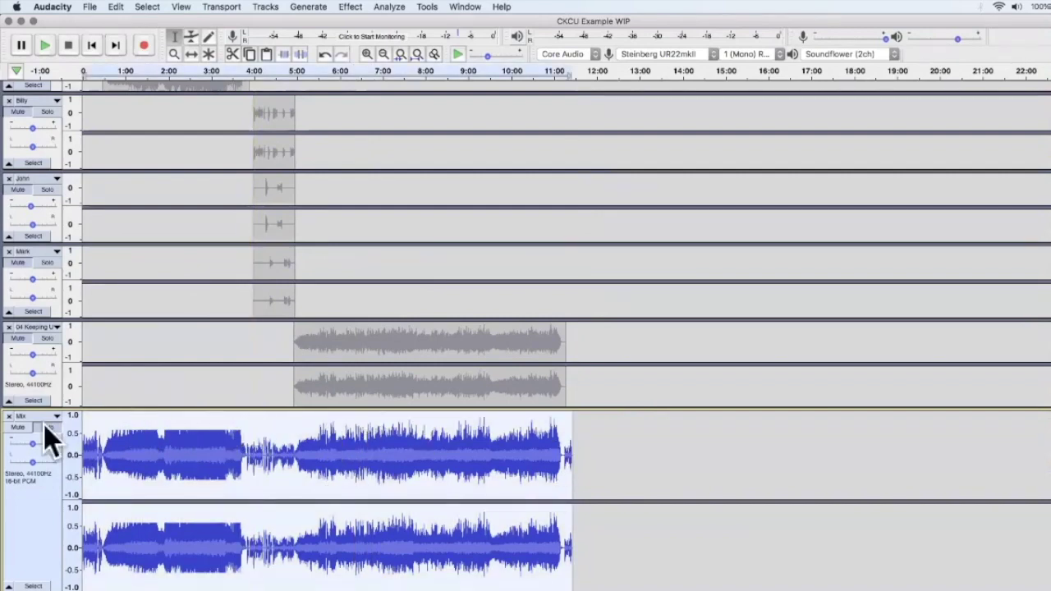
click(351, 8)
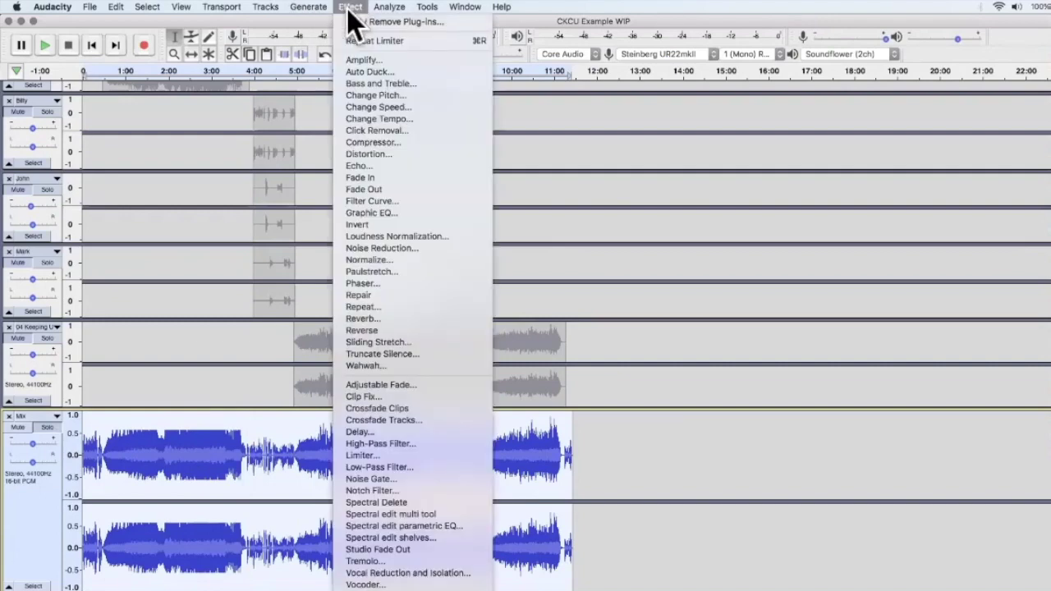
click(395, 457)
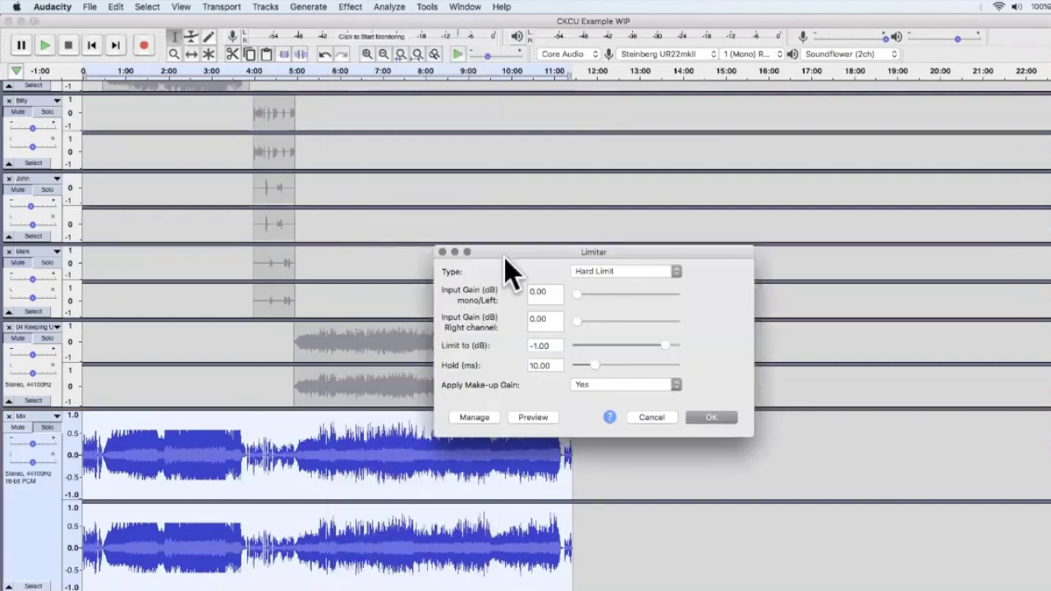
click(707, 419)
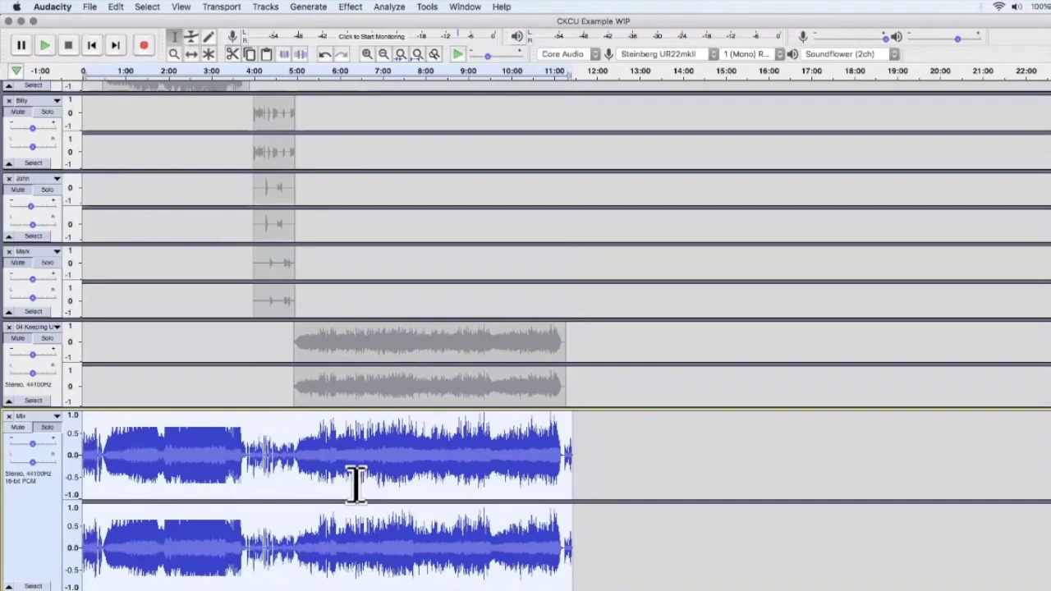
scroll(356, 485, up, 5)
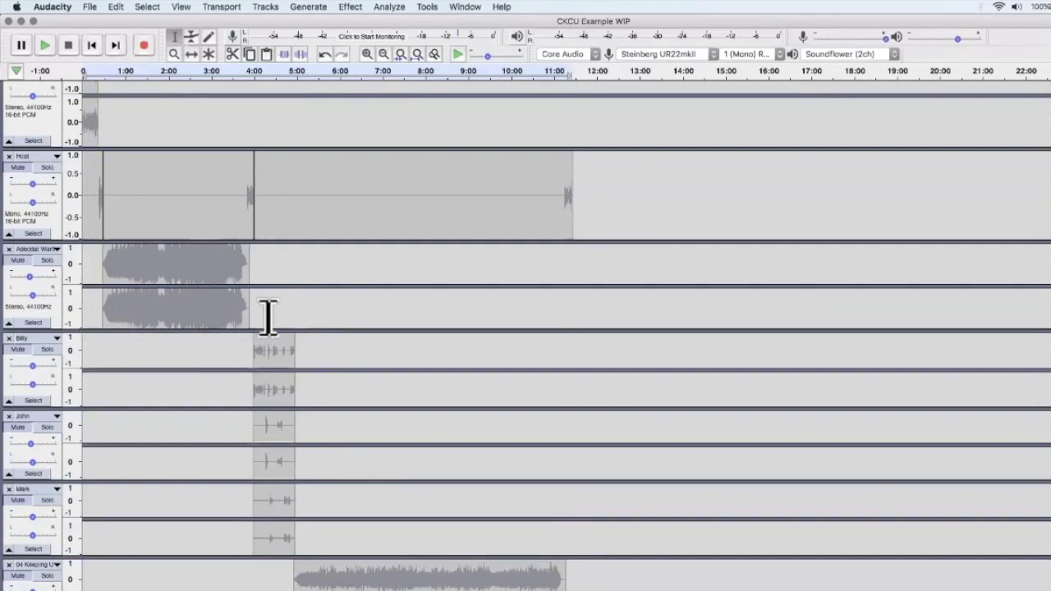
scroll(267, 316, down, 5)
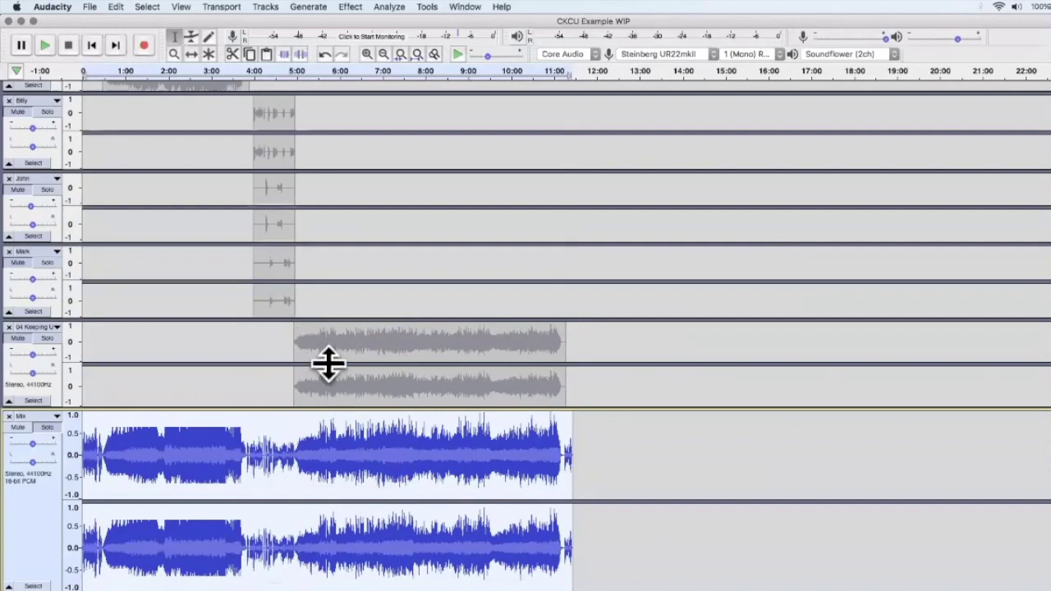
- Start an MP3 export of the soloed mix with the Desktop as its destination
click(92, 8)
mouse_move(106, 92)
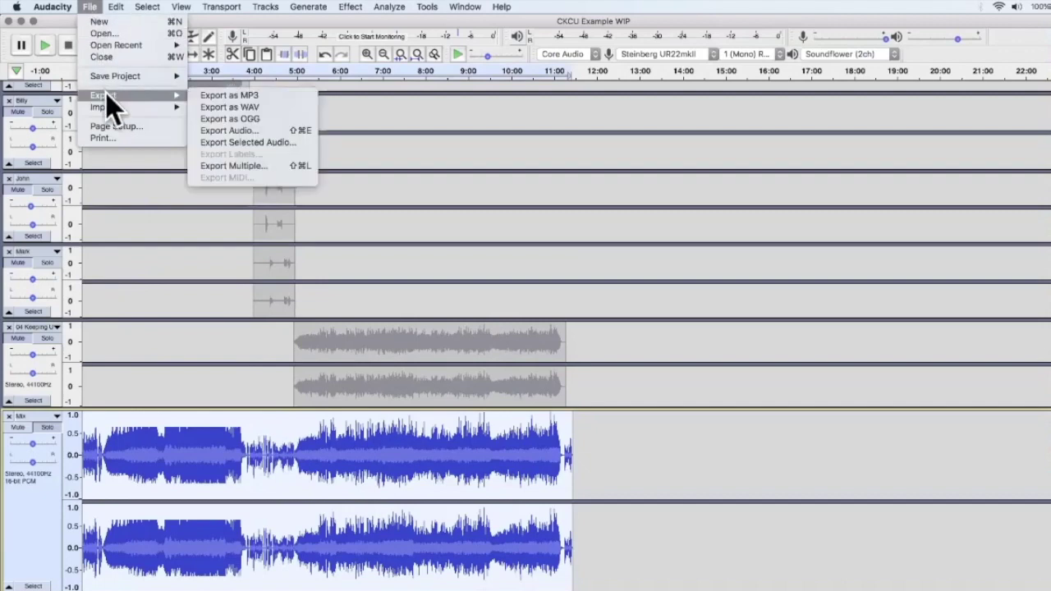
click(223, 98)
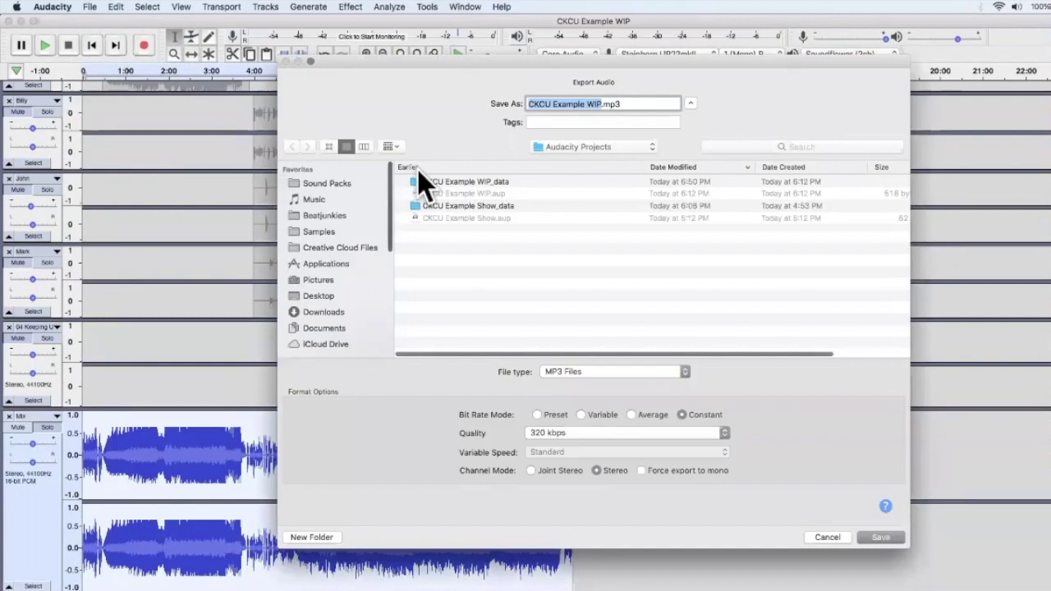
click(320, 294)
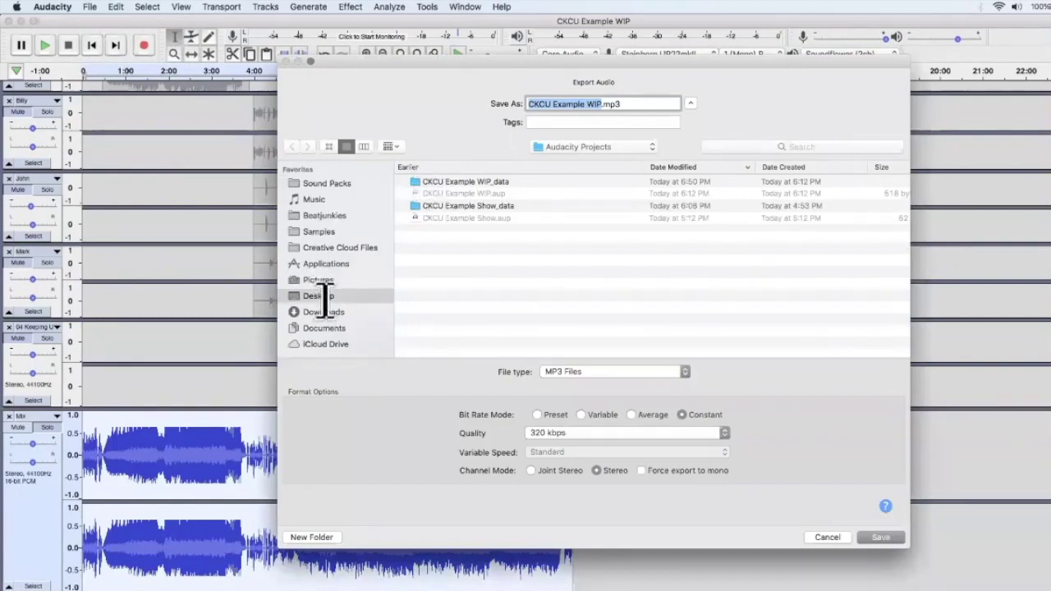
- Name the exported MP3 file CKCU Workshop Example
text(CKCU E)
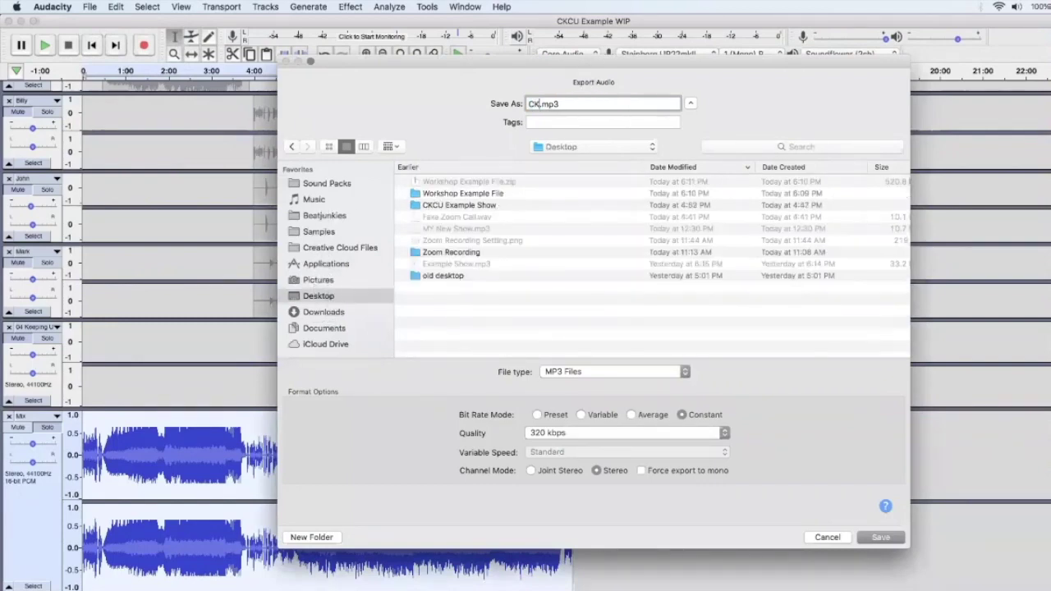
text(xample)
key(BackSpace)
key(BackSpace)
key(BackSpace)
key(BackSpace)
key(BackSpace)
key(BackSpace)
key(BackSpace)
text(Works)
text(shop)
key(BackSpace)
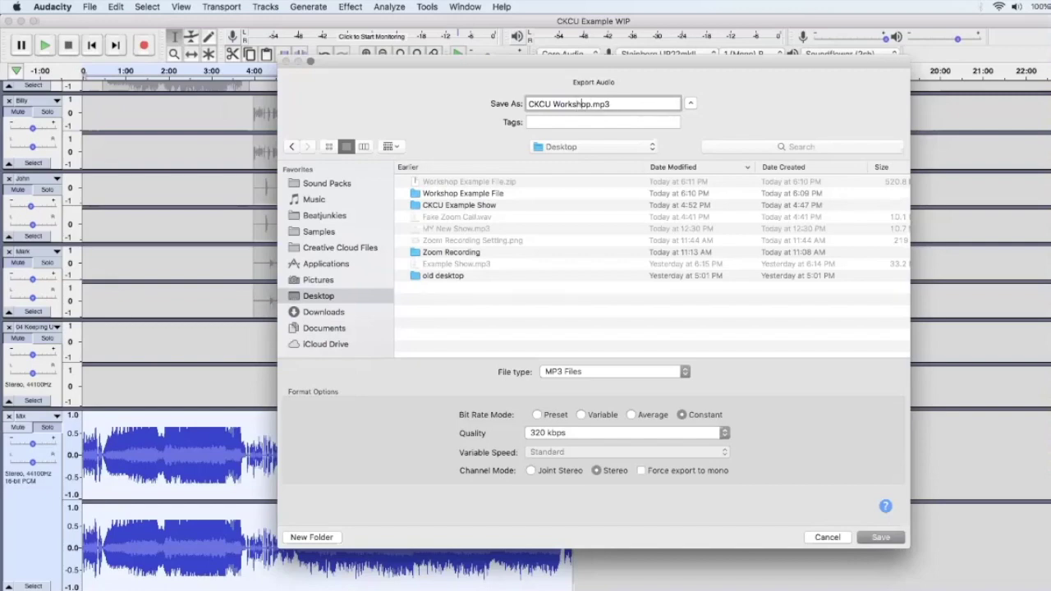
text(Example)
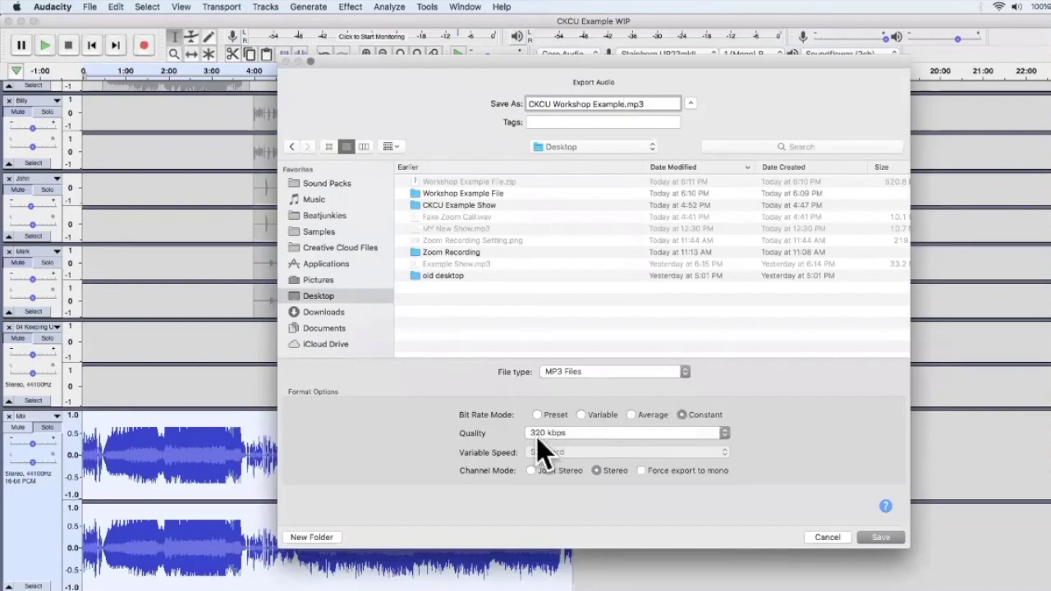
- Set the MP3 export quality to 320 kbps and save the file
click(561, 435)
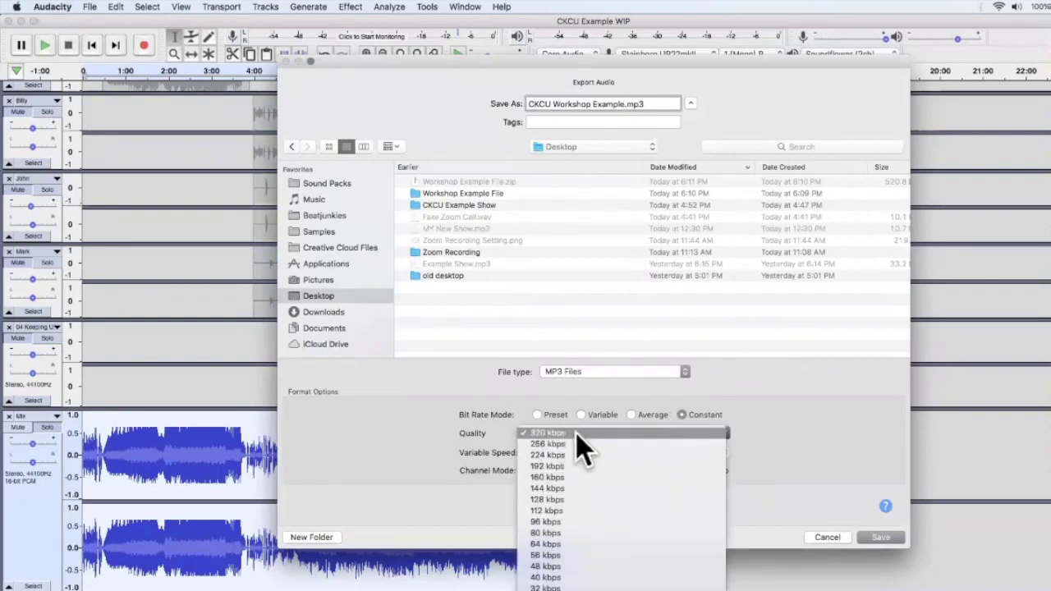
click(577, 436)
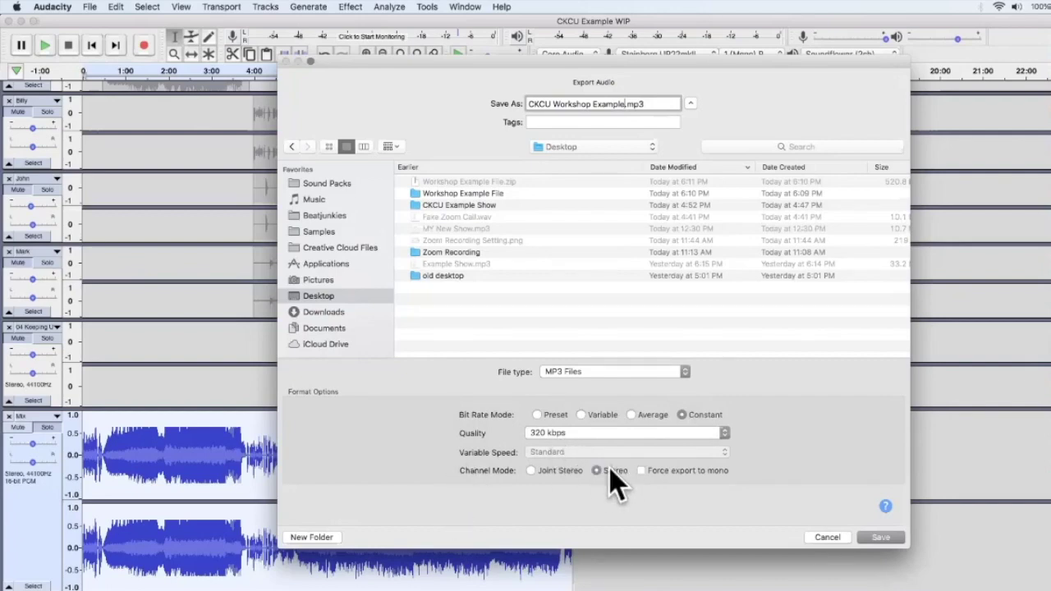
click(881, 536)
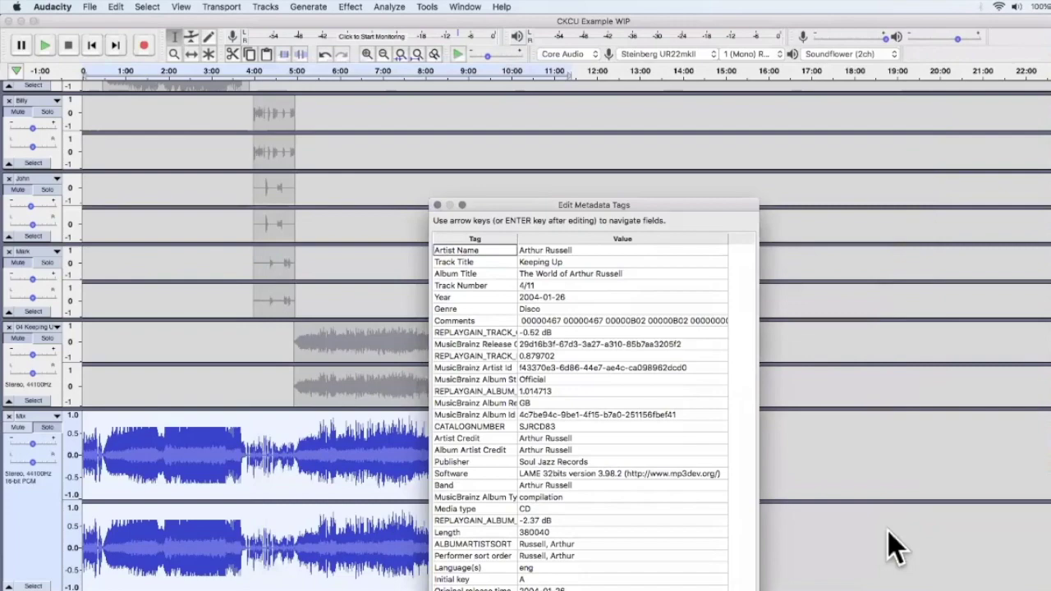
- Clear all metadata tags inherited from the imported song and confirm the export
drag(548, 205, 547, 83)
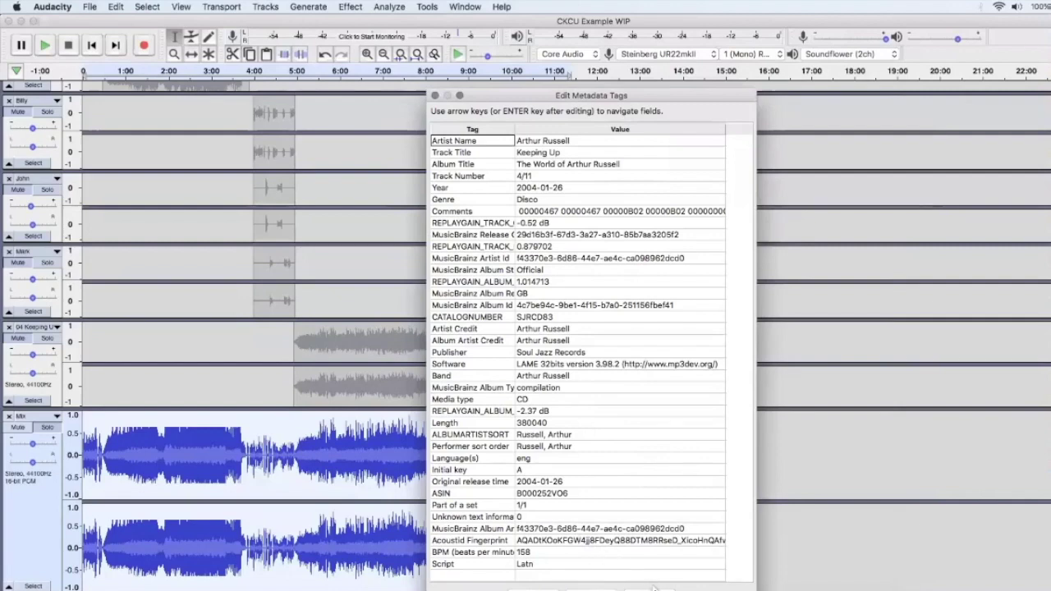
click(650, 587)
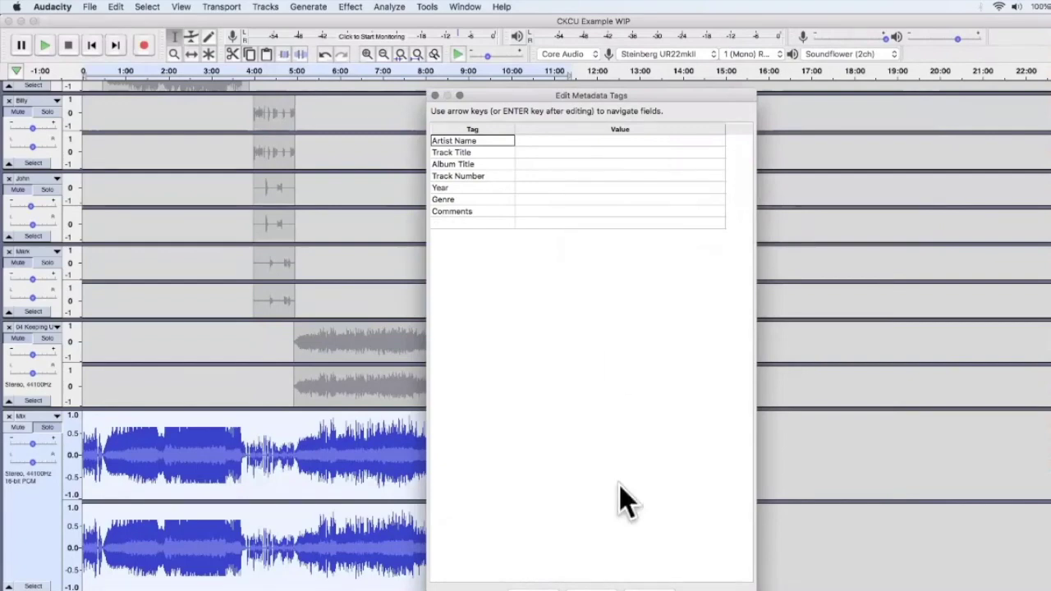
drag(619, 93, 611, 17)
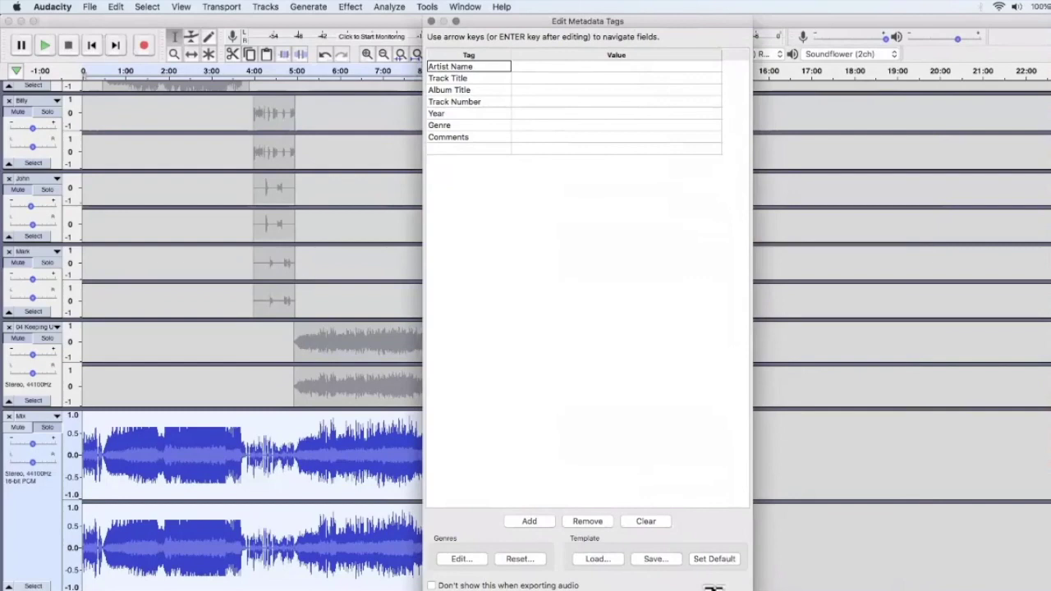
key(Return)
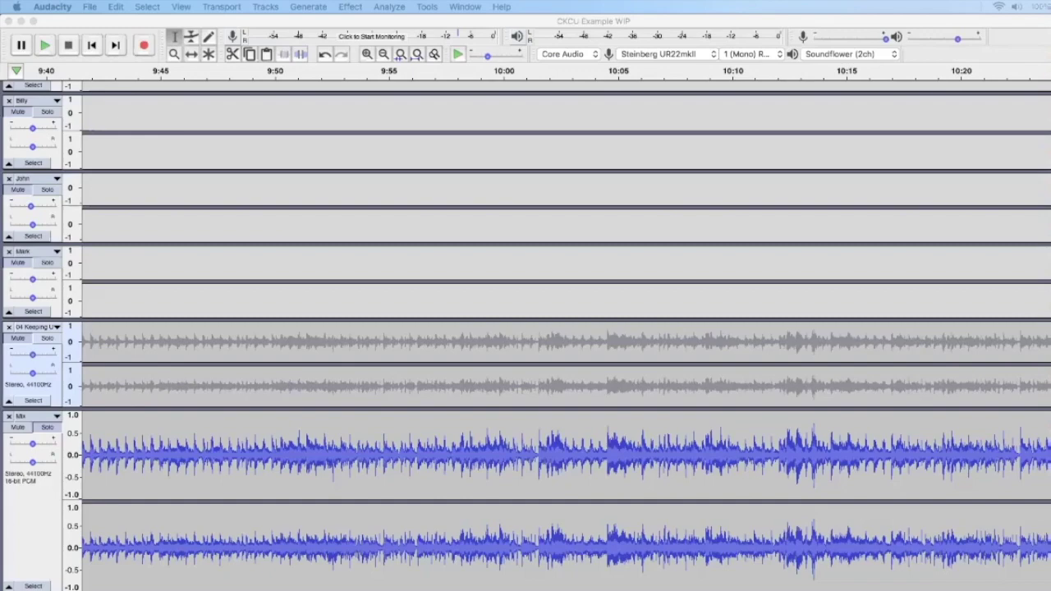
- Switch to Chrome, enlarge the CKCU Online Database window, and open the playlist management page for Home-Made Mixtape
key(super+Tab)
drag(825, 309, 819, 182)
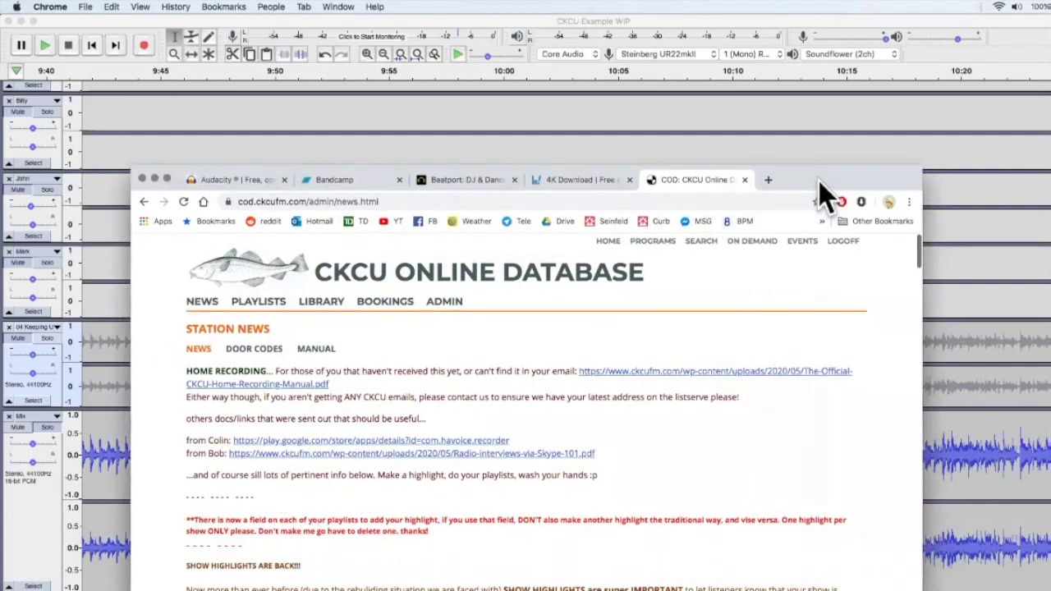
double_click(819, 182)
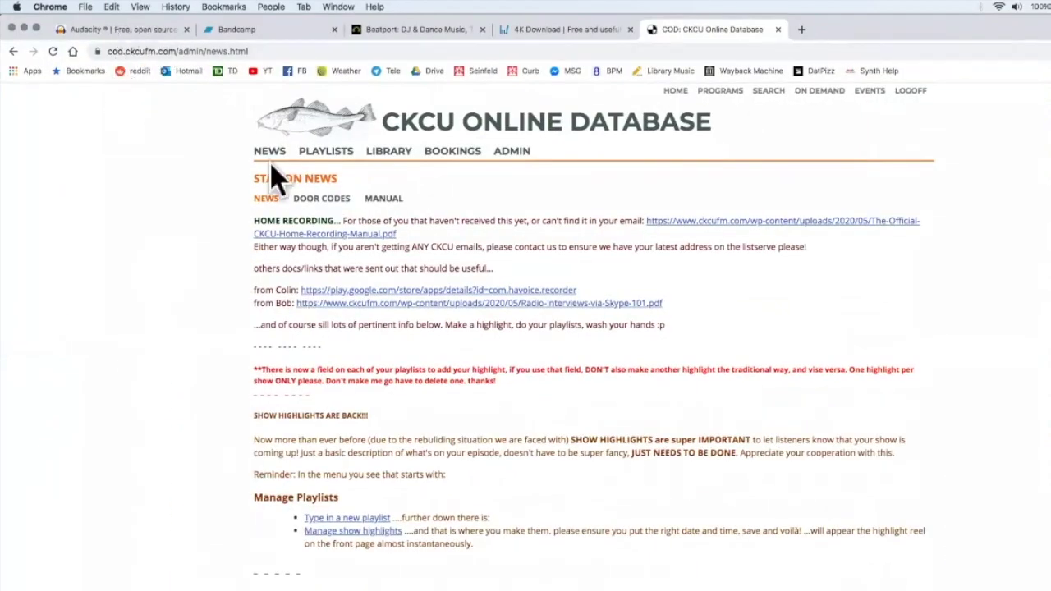
click(337, 156)
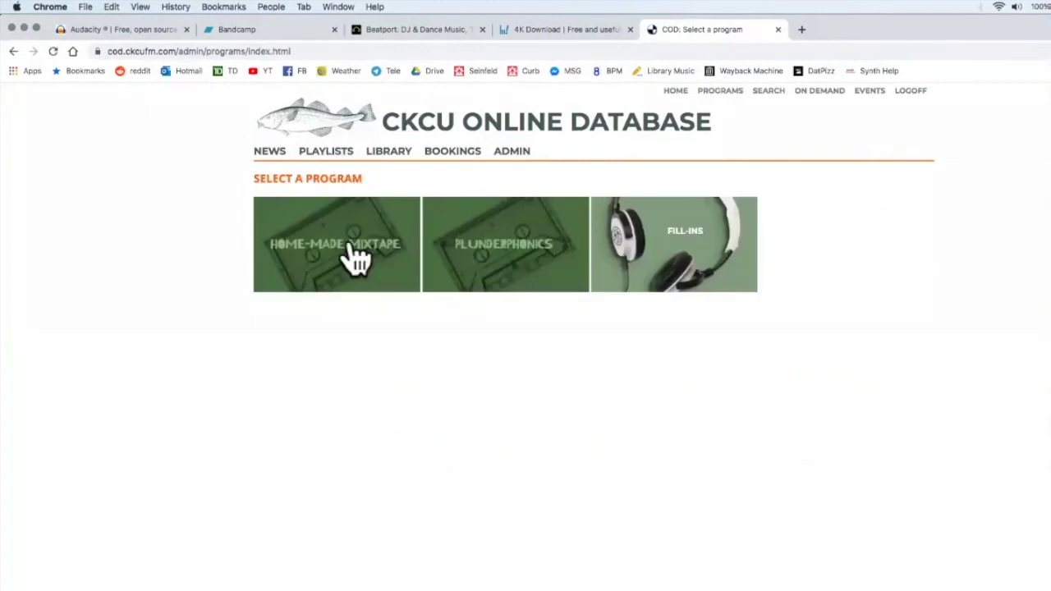
click(346, 249)
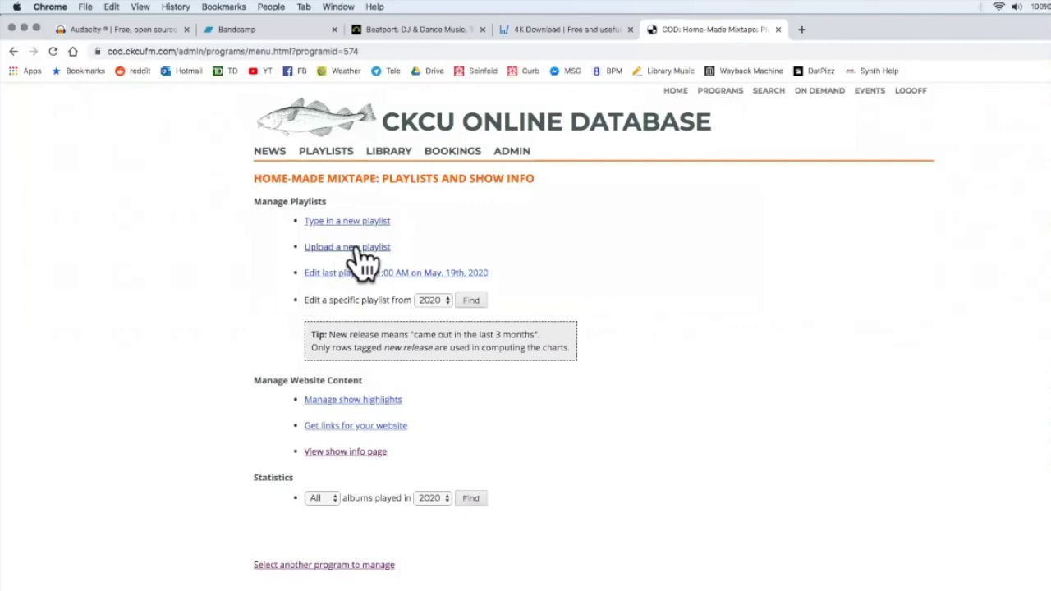
- Check the playlist upload page, go back, and start a new playlist entered by hand for Home-Made Mixtape
click(356, 247)
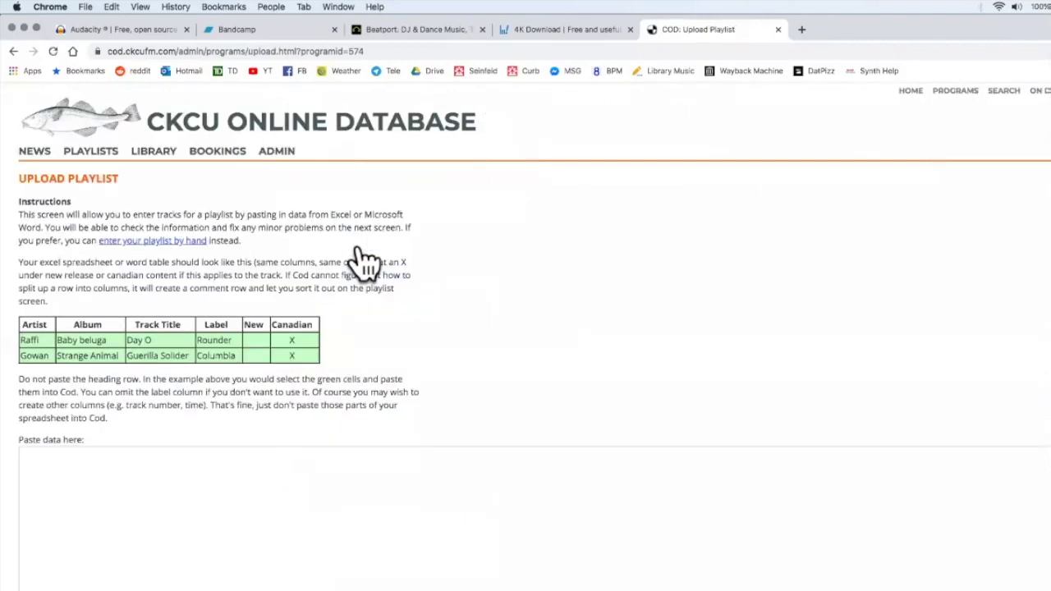
click(14, 50)
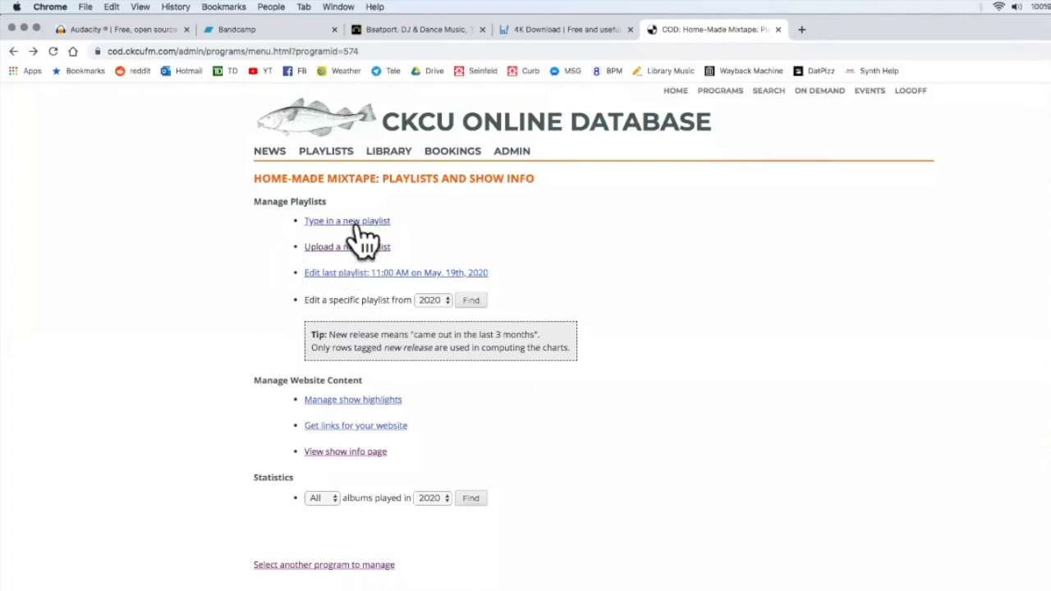
click(359, 224)
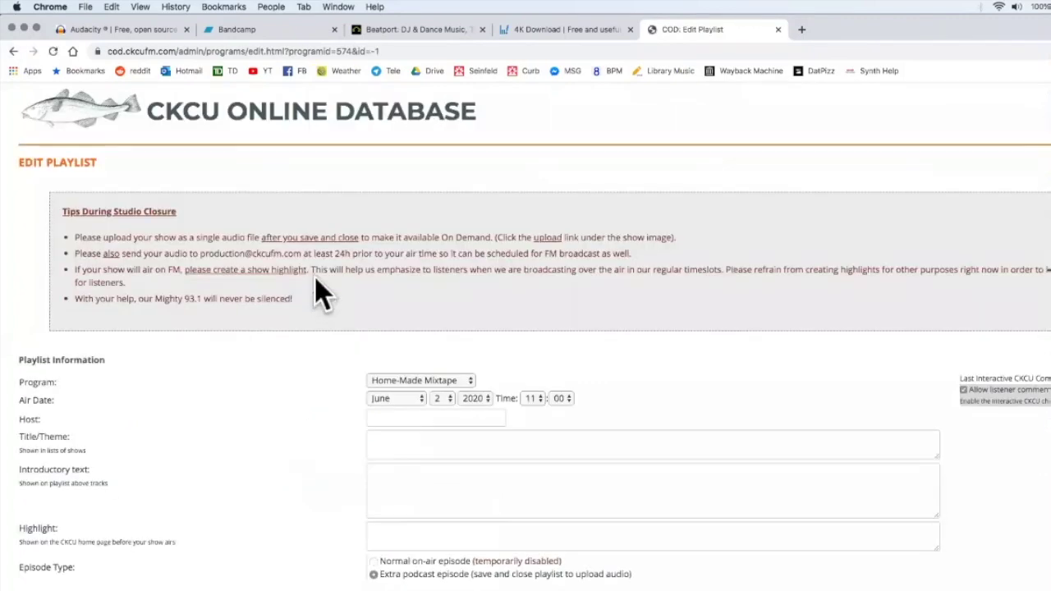
scroll(233, 332, down, 2)
scroll(446, 354, down, 1)
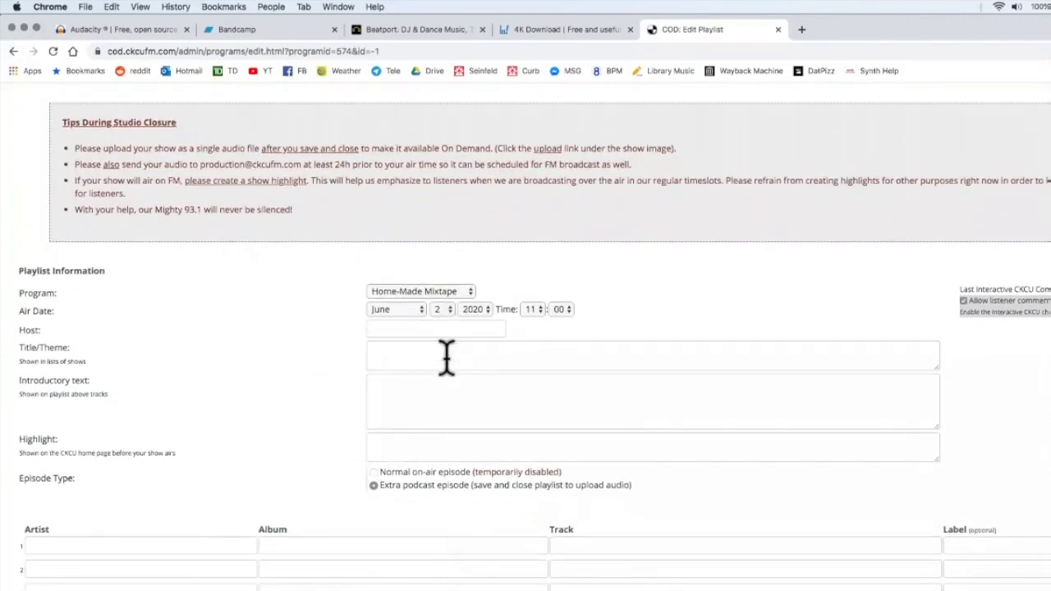
- Review the new playlist form, from the host, title and introductory text fields to the track rows and save actions
click(405, 330)
click(410, 356)
scroll(410, 356, down, 1)
click(411, 362)
scroll(411, 362, down, 5)
click(230, 373)
click(369, 374)
click(648, 375)
scroll(648, 375, down, 4)
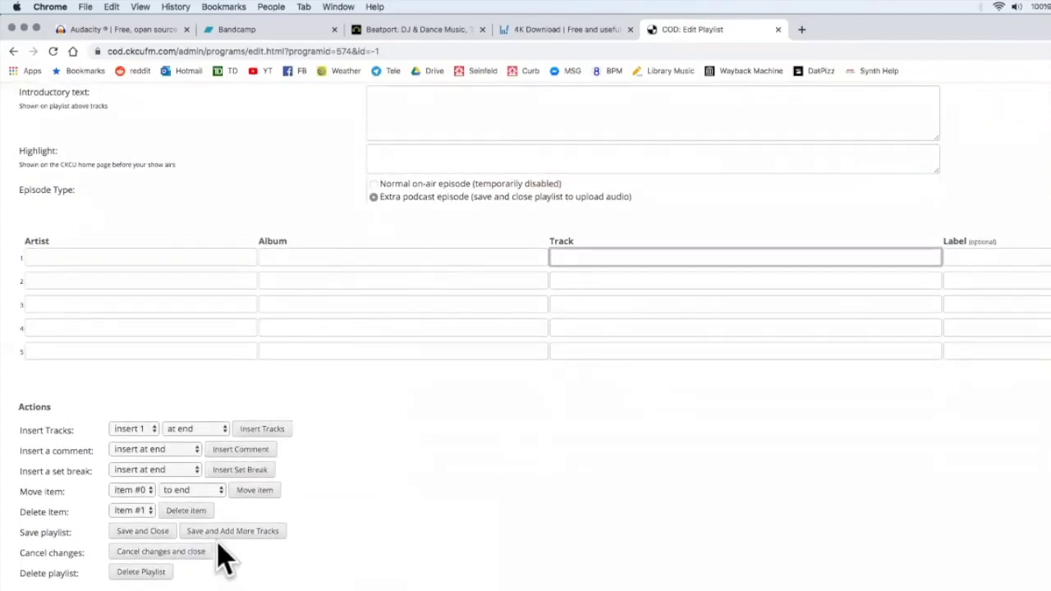
- Fill the playlist's host, title/theme, introductory text and highlight with the placeholder asdasd
scroll(340, 328, up, 5)
click(402, 243)
text(asdasd)
click(460, 269)
text(asdasd)
click(463, 304)
text(asdasd)
click(459, 354)
text(asdasd)
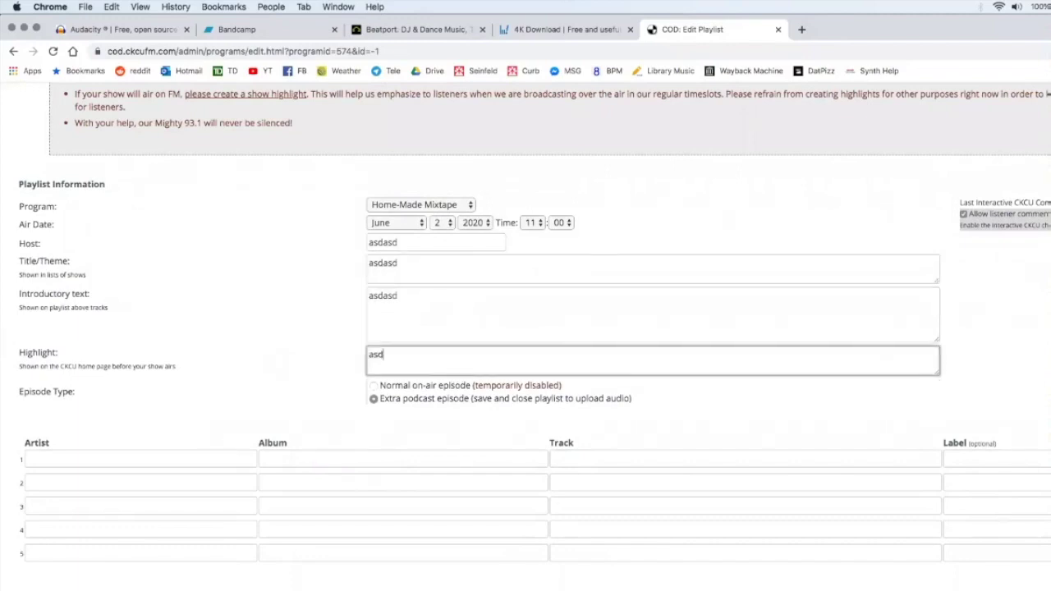
- Enter asd as the first track's artist, album, track and label, and save and close the playlist
click(224, 462)
text(asd)
click(295, 459)
text(asd)
click(657, 458)
text(asd)
click(938, 460)
text(asd)
scroll(673, 587, down, 3)
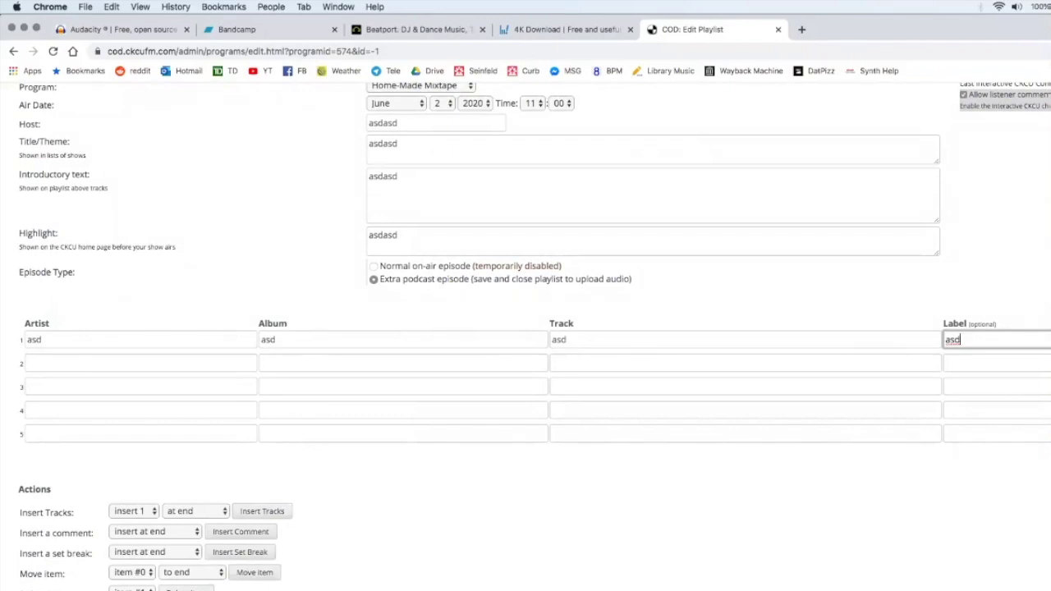
key(Return)
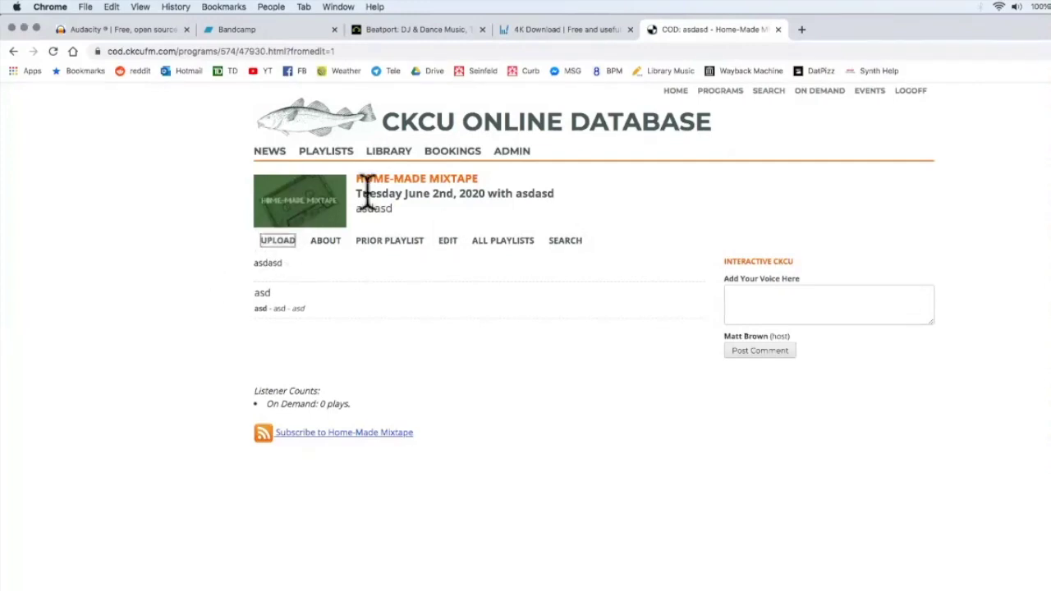
- Go to Home-Made Mixtape's show info page and open the Jun. 2nd, 2020 playlist with the asdasd highlight
click(336, 160)
click(304, 255)
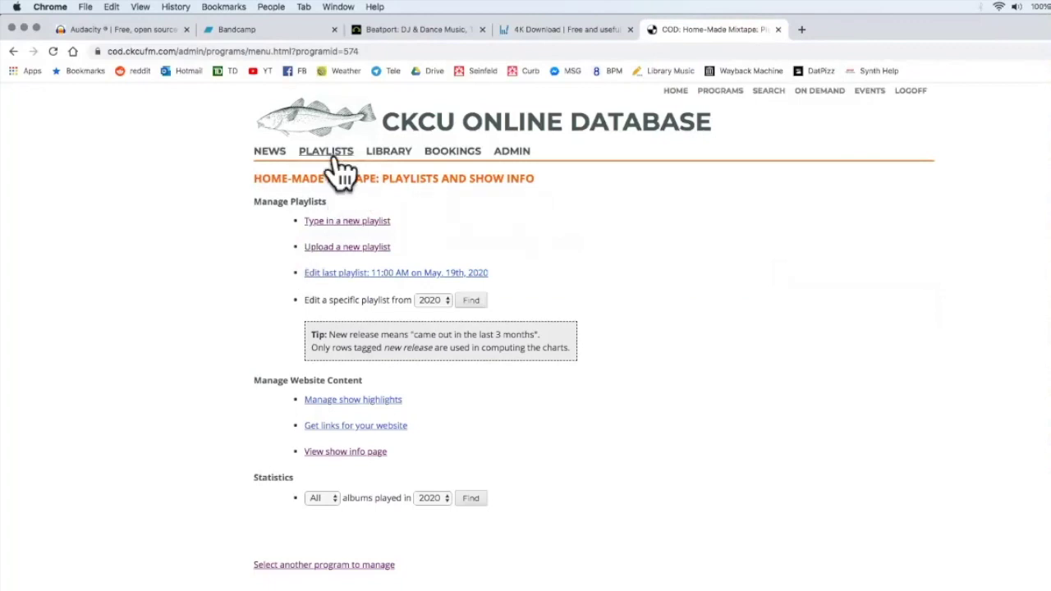
click(349, 452)
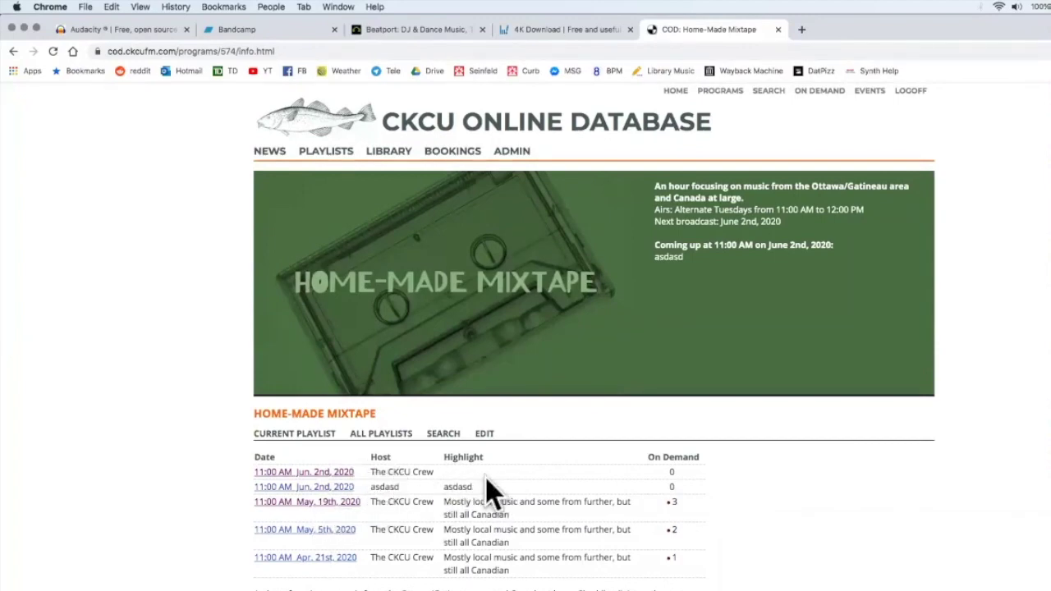
click(315, 487)
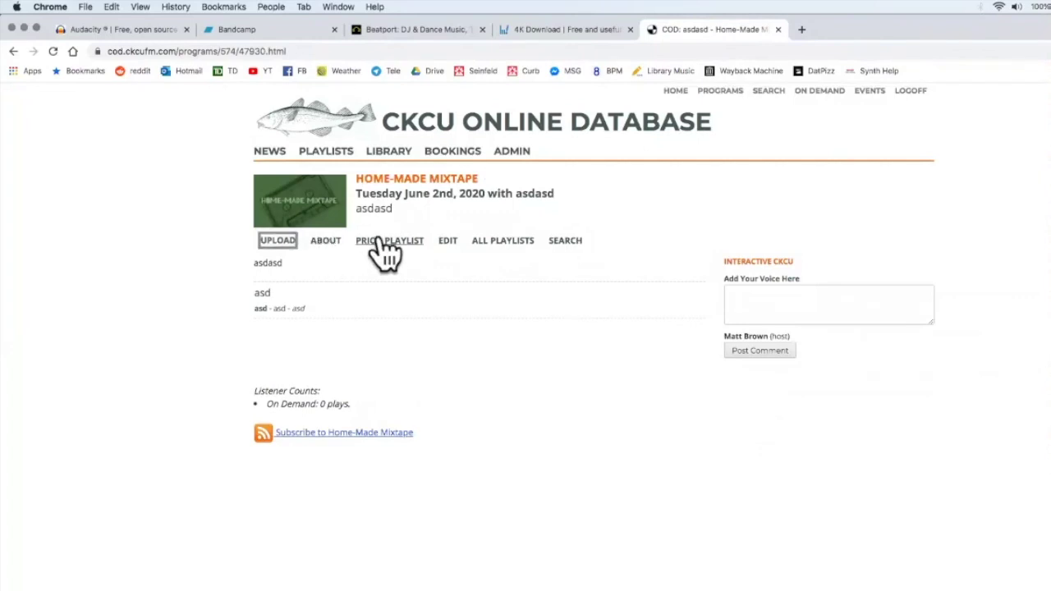
- Open the audio attachment window for the June 2nd playlist and start choosing an audio file to upload
click(285, 243)
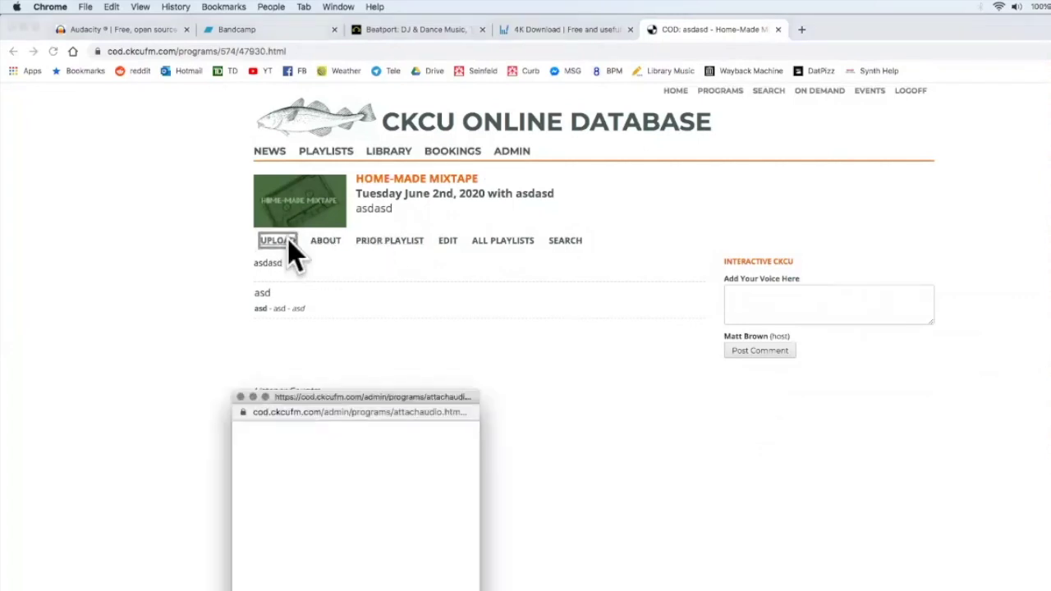
drag(321, 379, 321, 265)
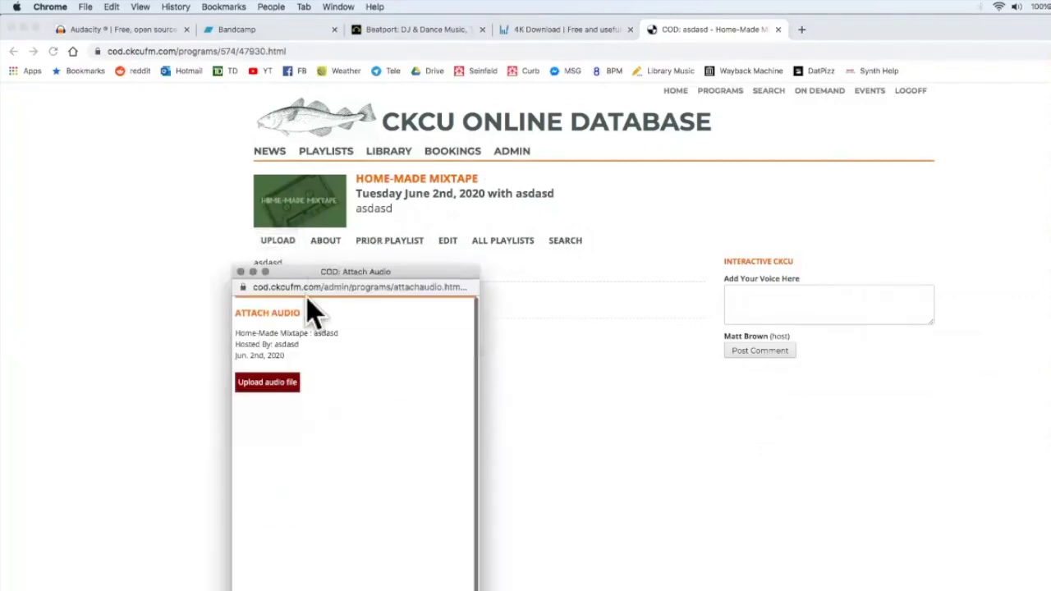
click(278, 386)
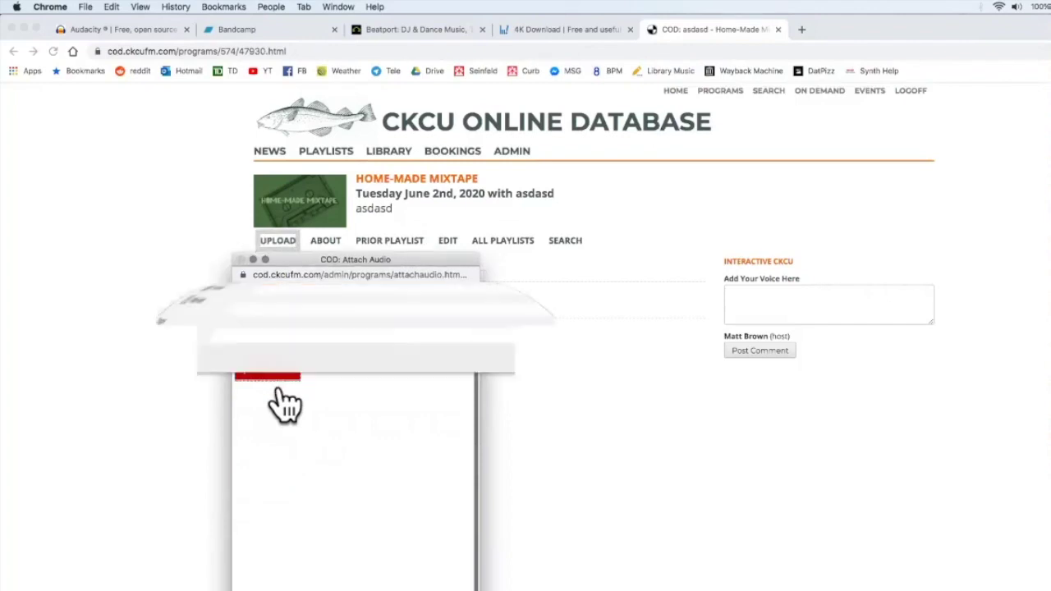
click(188, 296)
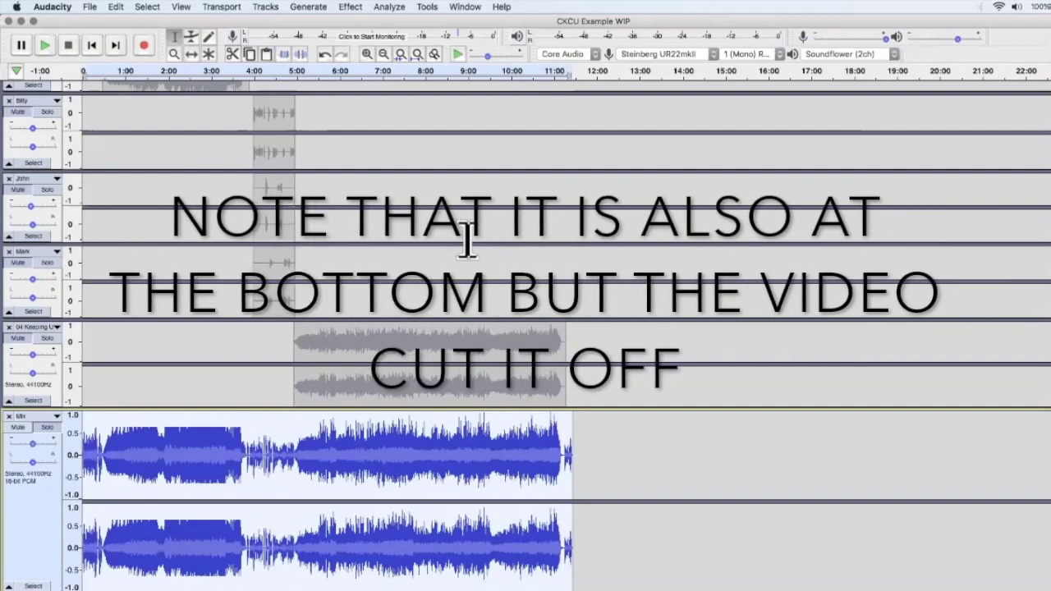
- In Audacity, place the cursor at the end of the Mix track and zoom in there to examine the show's ending
click(467, 238)
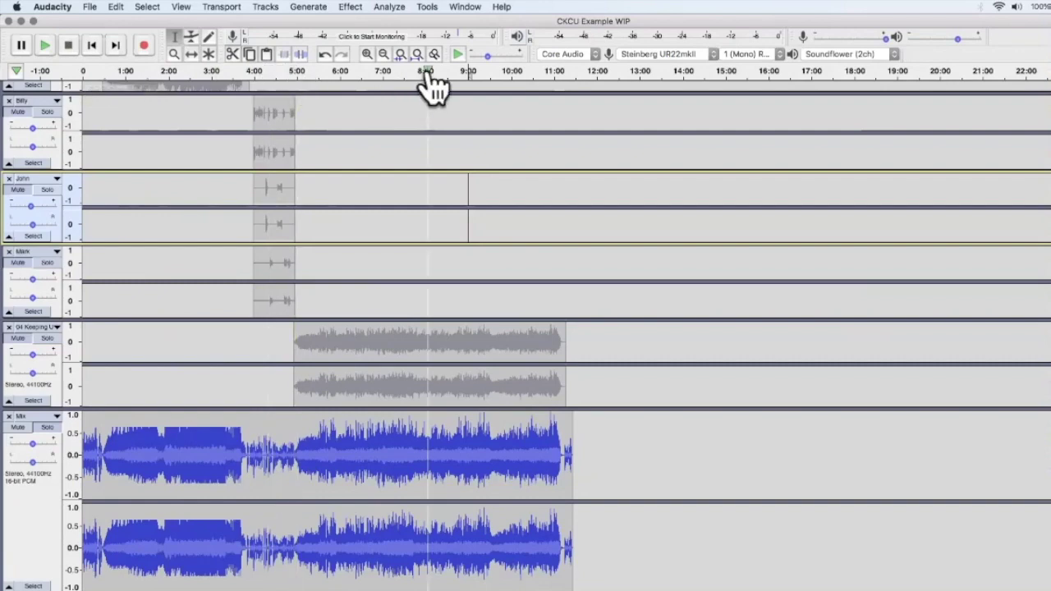
click(573, 156)
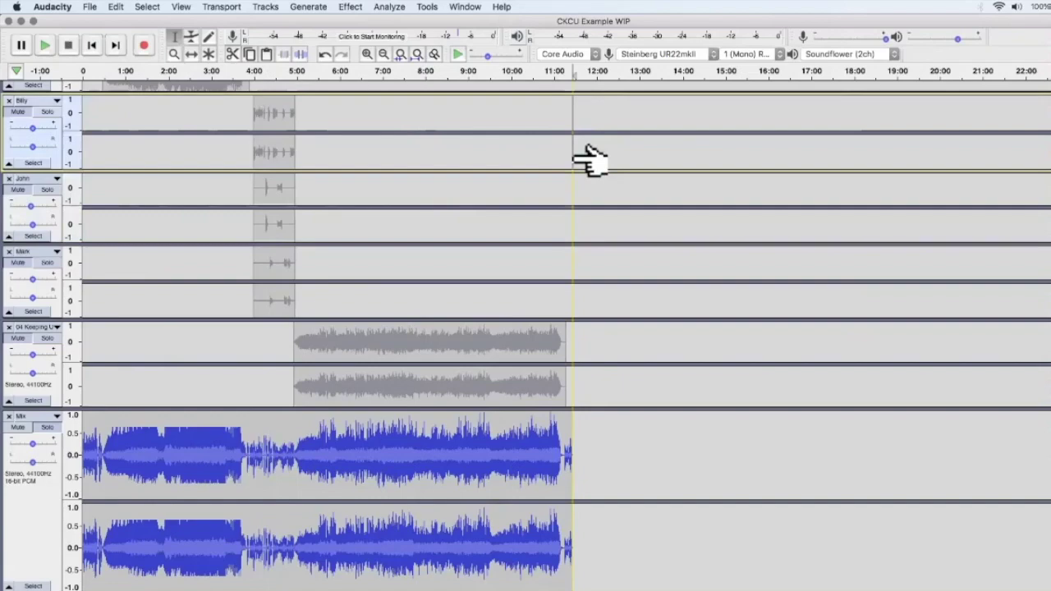
key(F4)
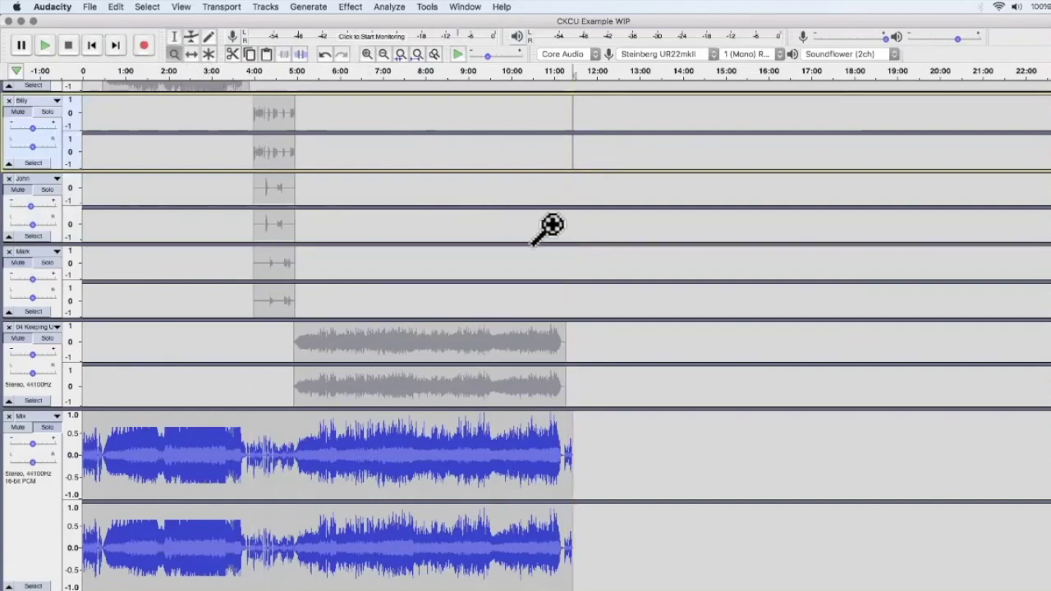
click(558, 228)
click(567, 232)
click(575, 232)
click(578, 232)
click(578, 233)
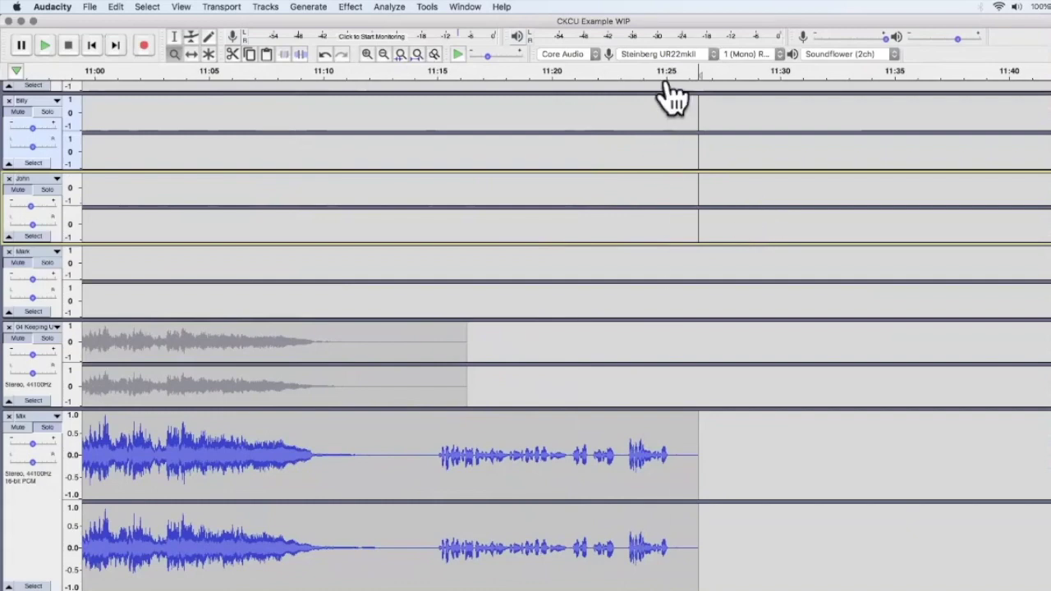
click(698, 74)
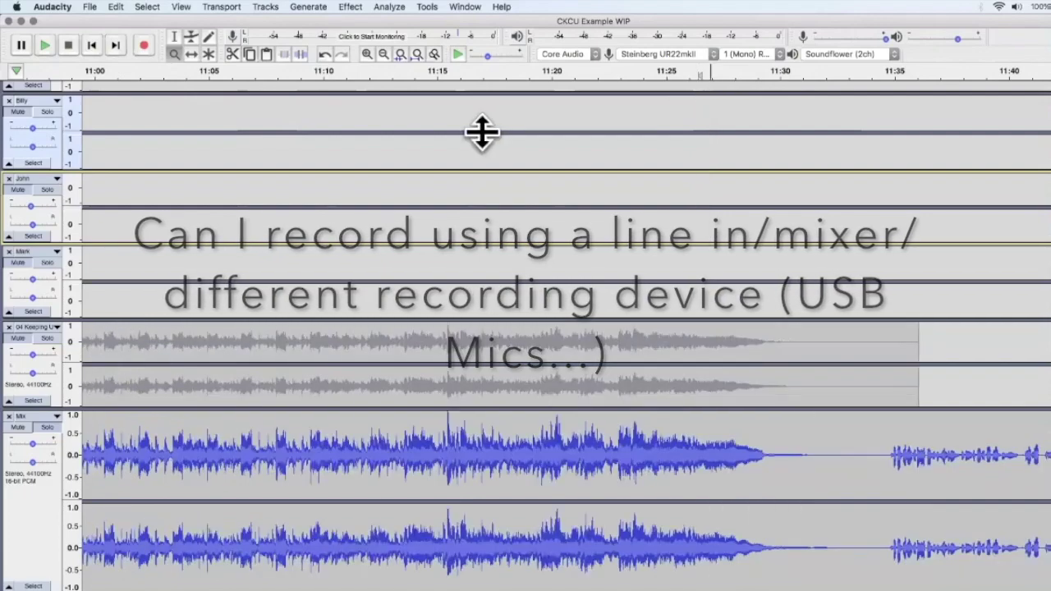
- Examine the list of available recording devices and close it without choosing another one
scroll(359, 110, left, 10)
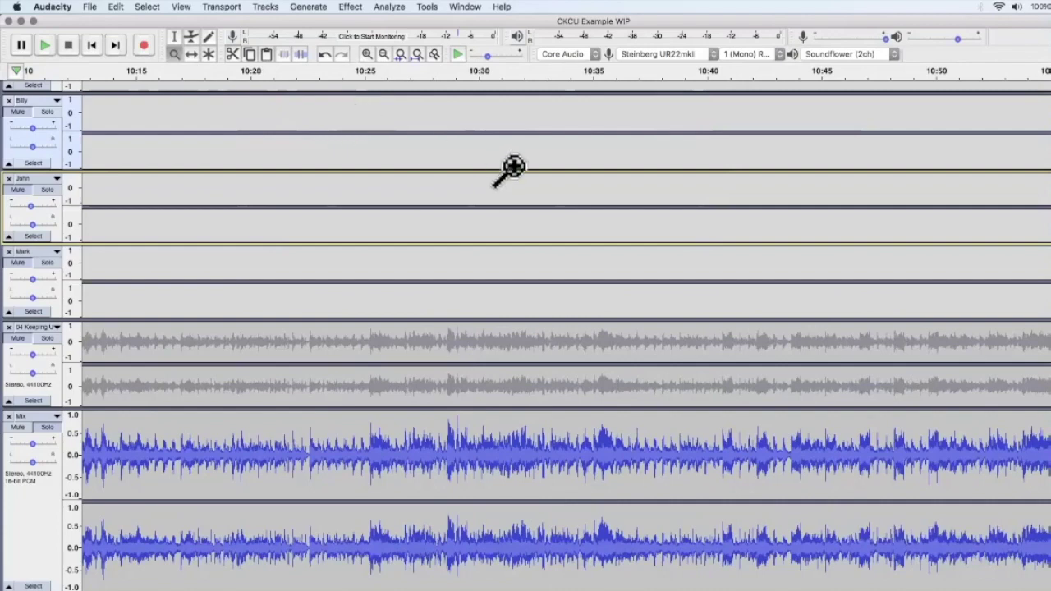
click(686, 50)
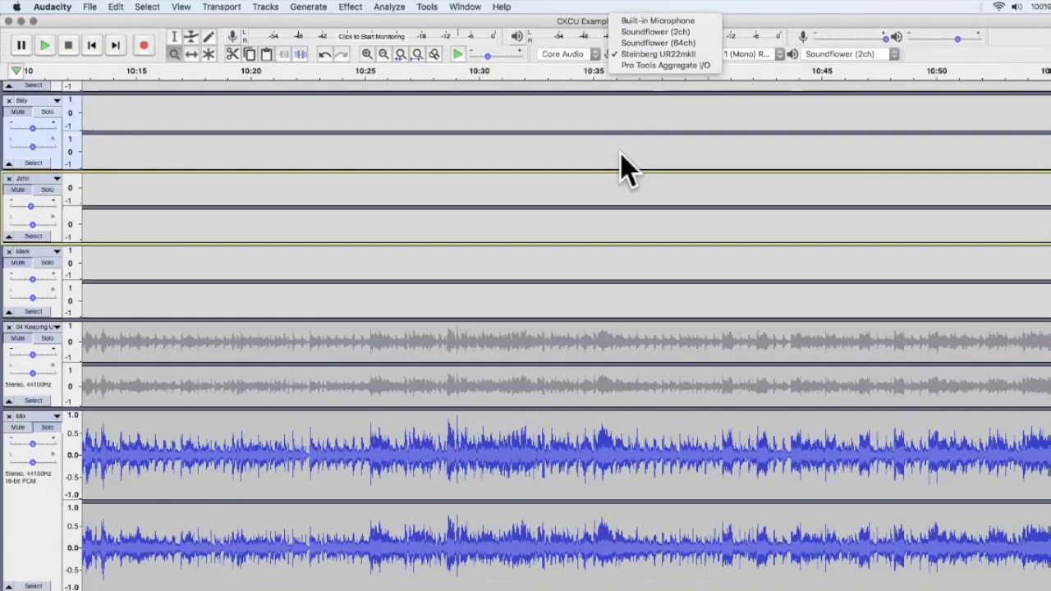
click(642, 209)
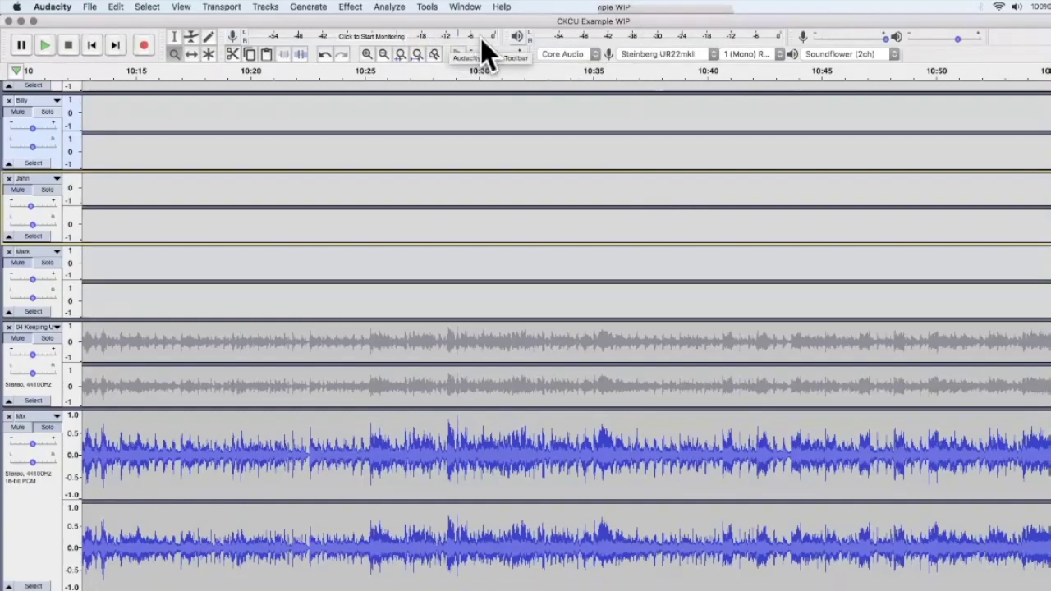
drag(469, 41, 493, 39)
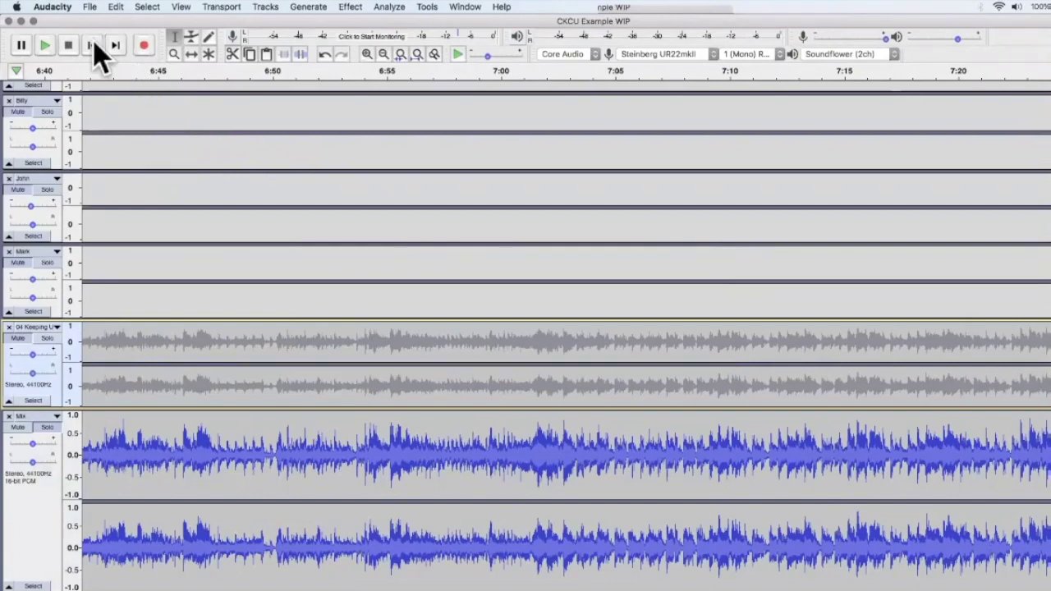
click(89, 7)
mouse_move(107, 76)
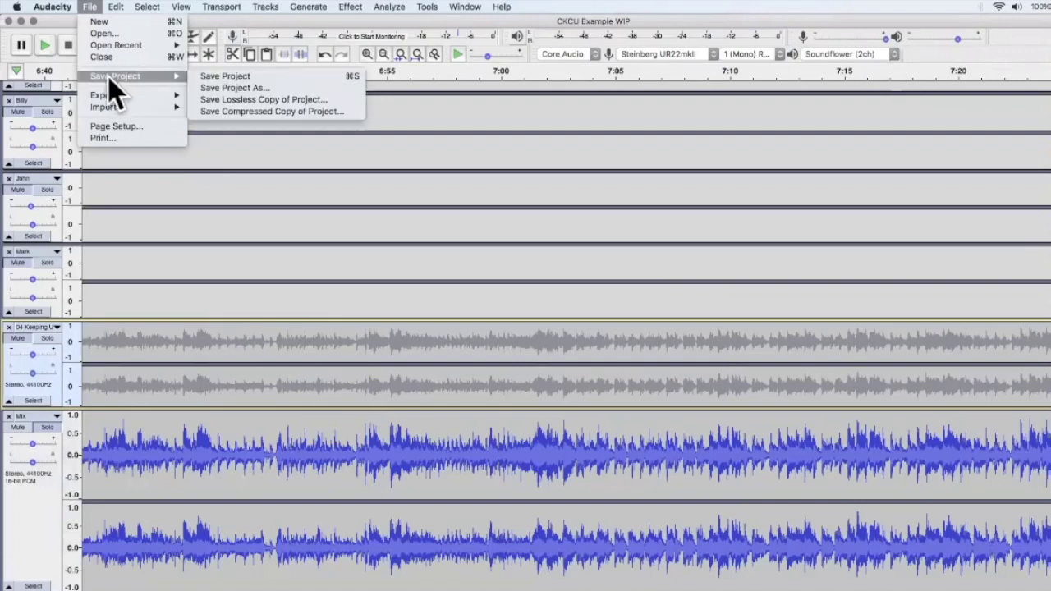
click(236, 87)
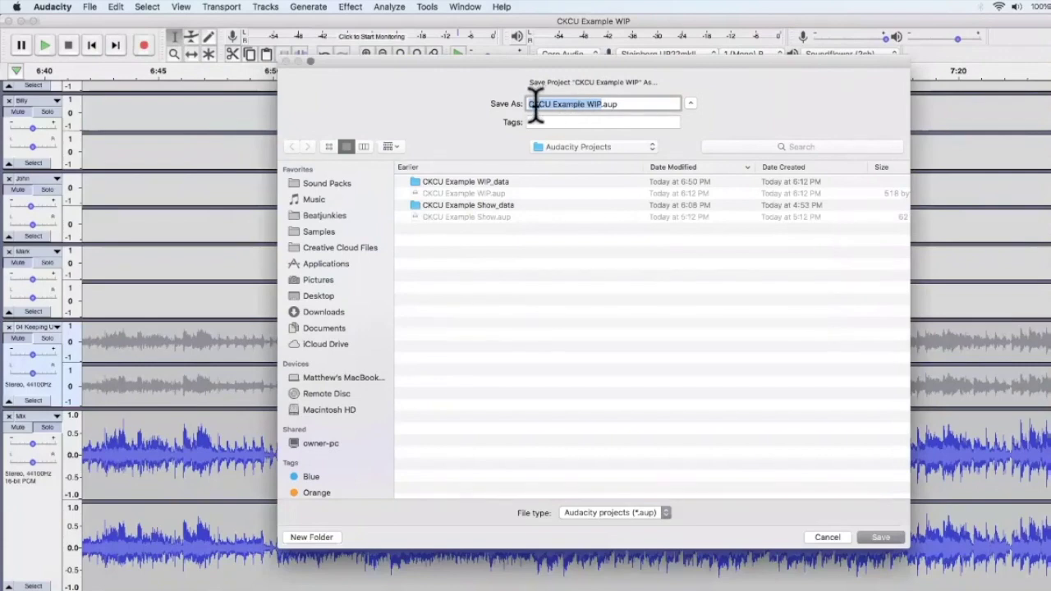
click(822, 538)
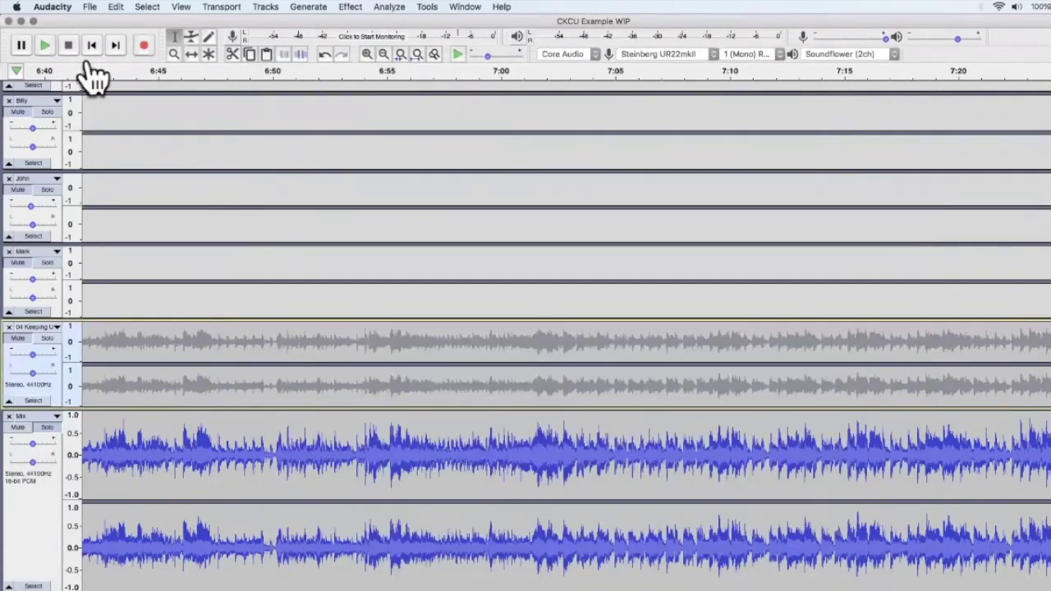
- Save the current CKCU Example WIP project under its existing name
click(89, 8)
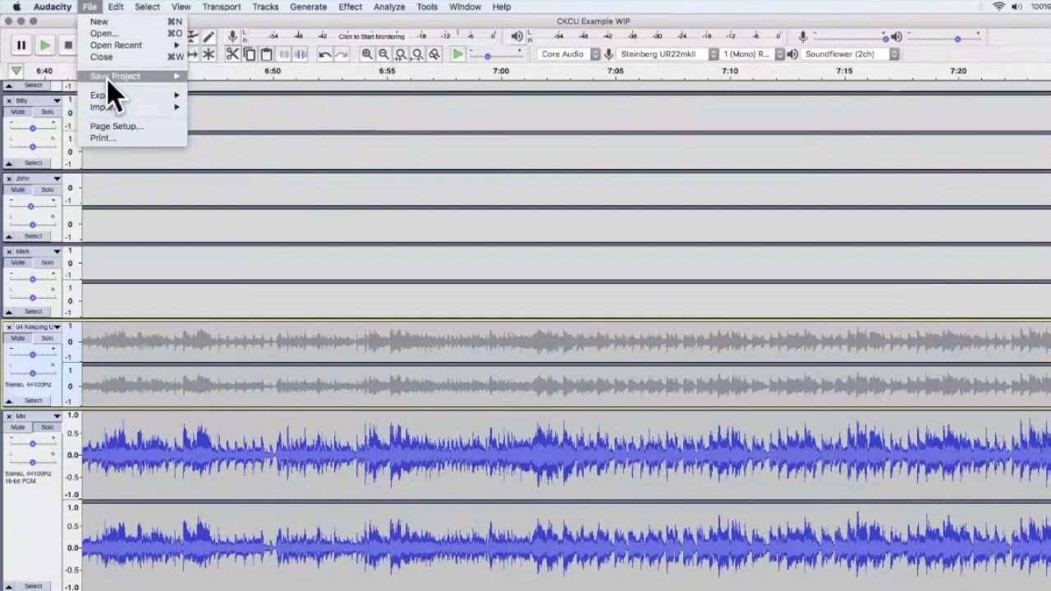
mouse_move(107, 79)
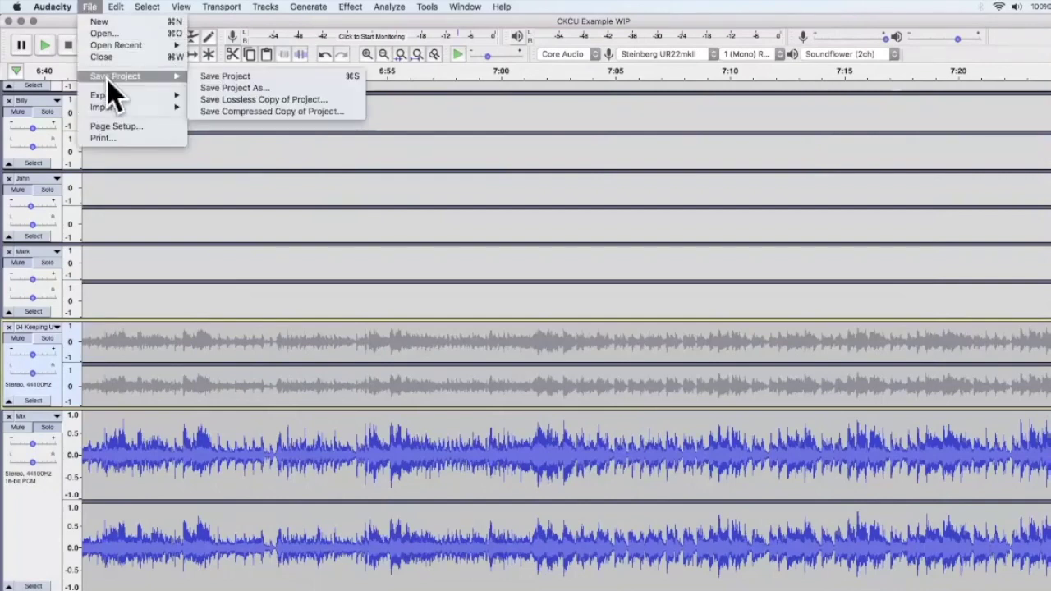
click(243, 77)
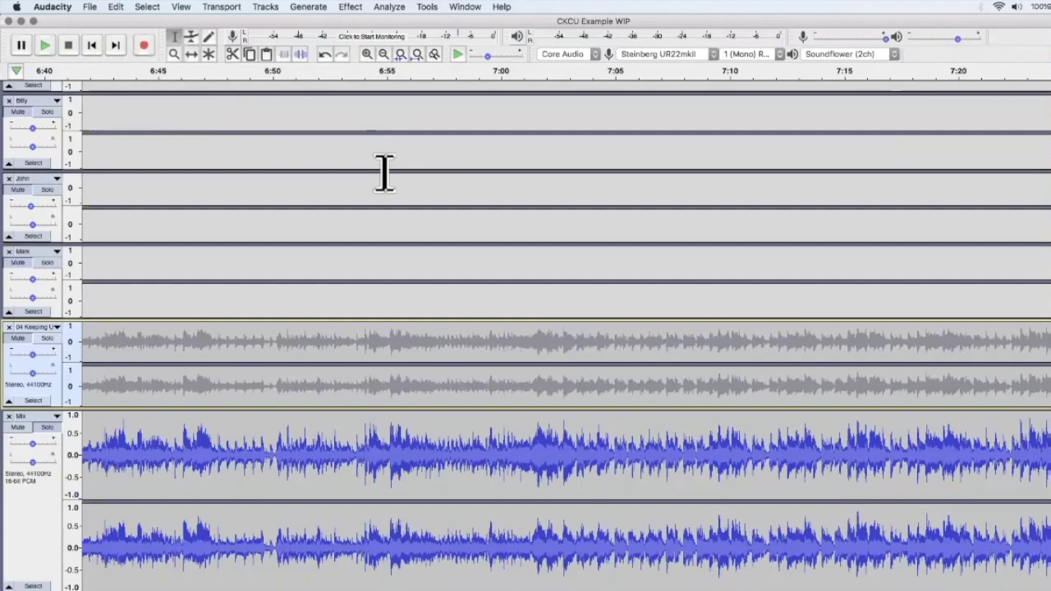
scroll(386, 173, right, 15)
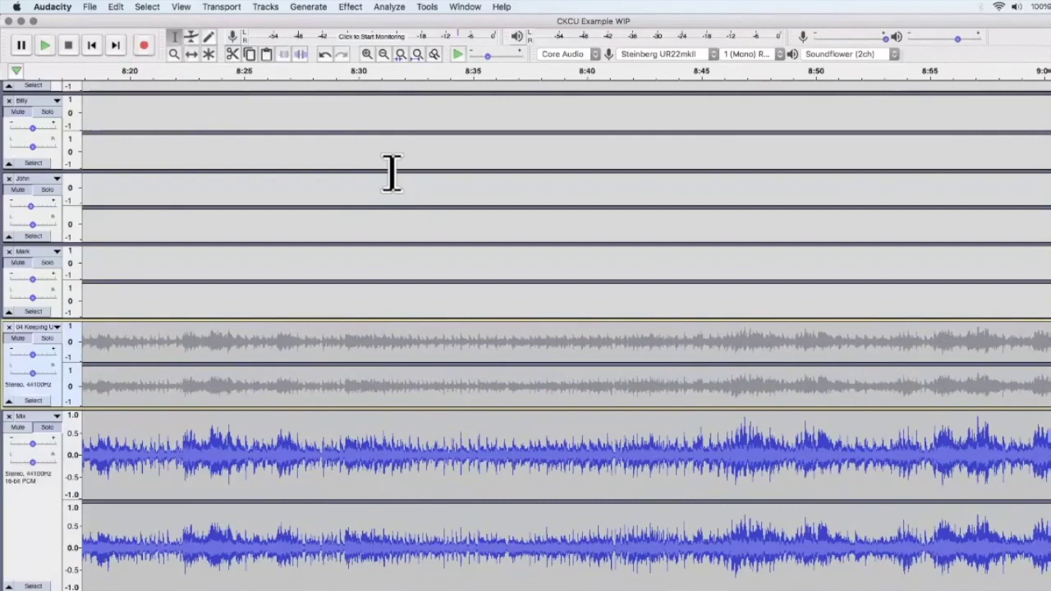
scroll(392, 173, right, 8)
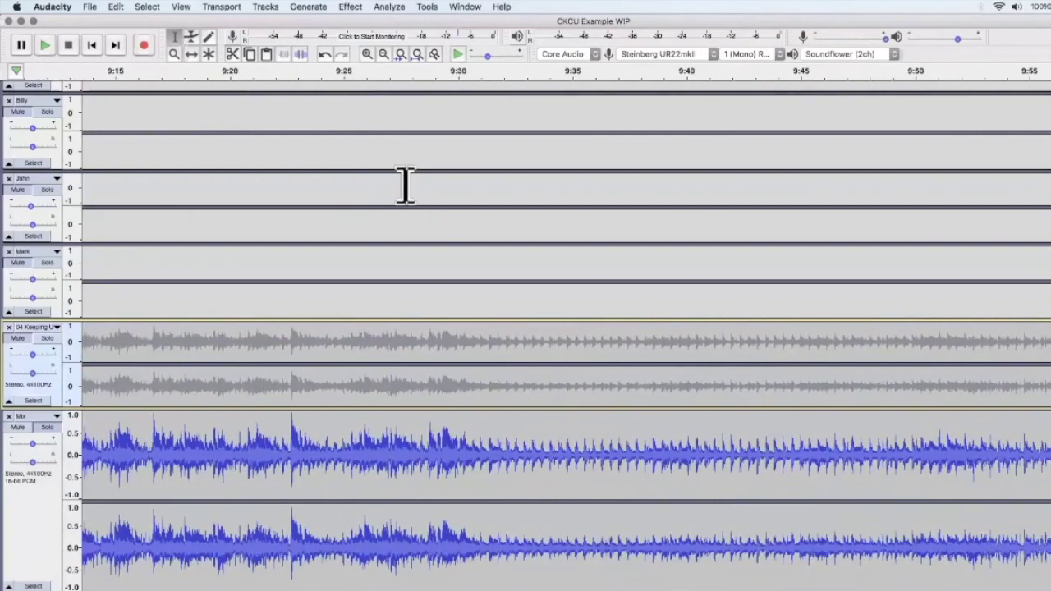